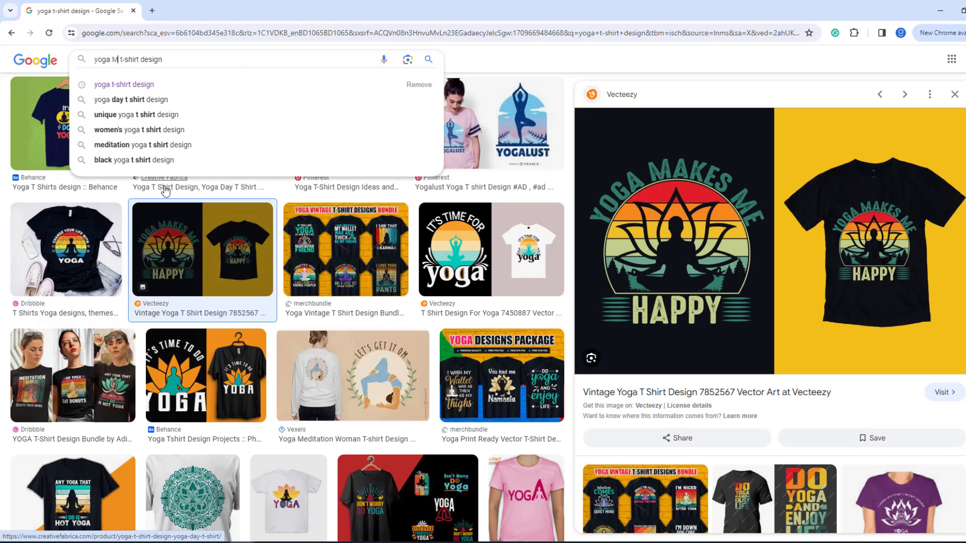
- Search Google Images for "yoga MAKES ME HAPPY t-shirt design"
{"action": "type", "text": "MAKES ME "}
{"action": "type", "text": "HAPPY"}
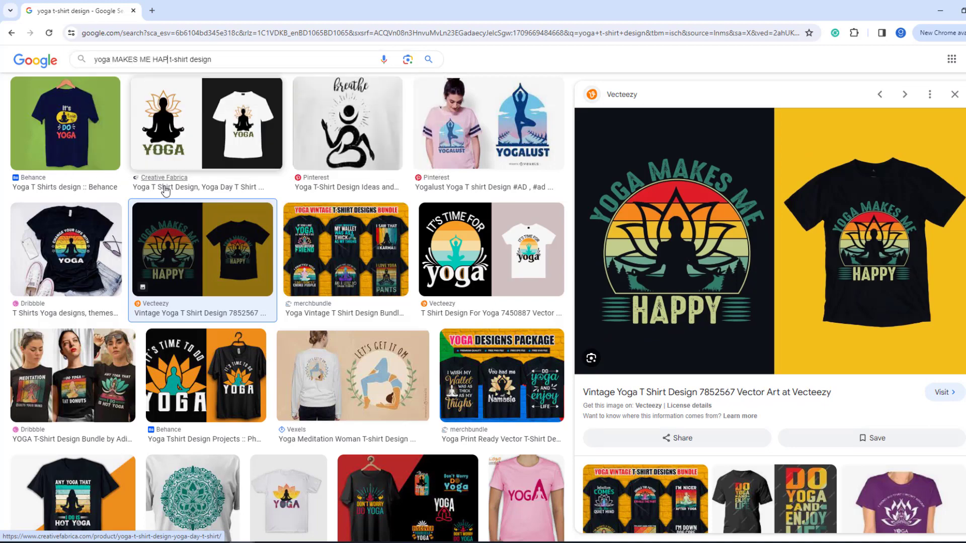
{"action": "key", "text": "Return"}
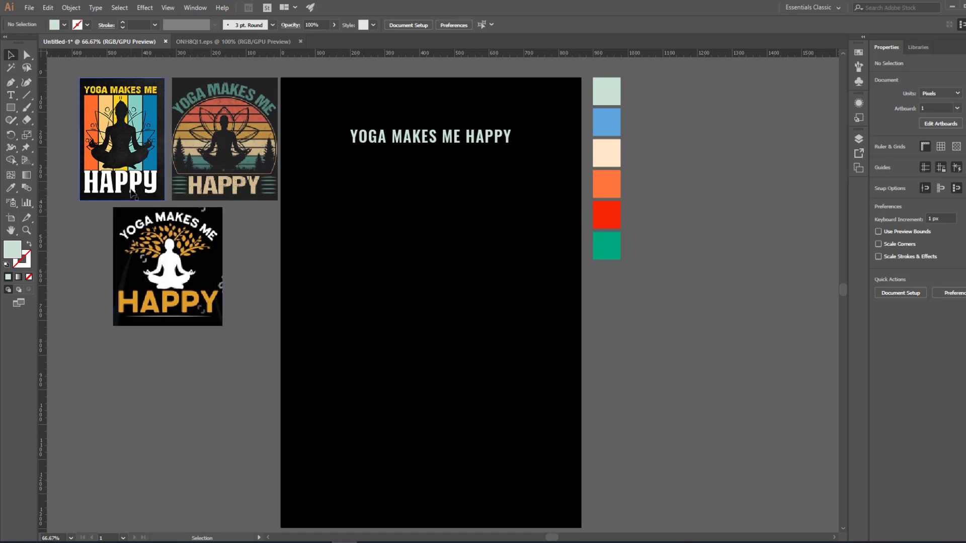
- Switch to the browser and browse the "yoga MAKES ME HAPPY t-shirt design" image results for reference designs
{"action": "mouse_move", "coordinate": [242, 541]}
{"action": "left_click", "coordinate": [297, 511]}
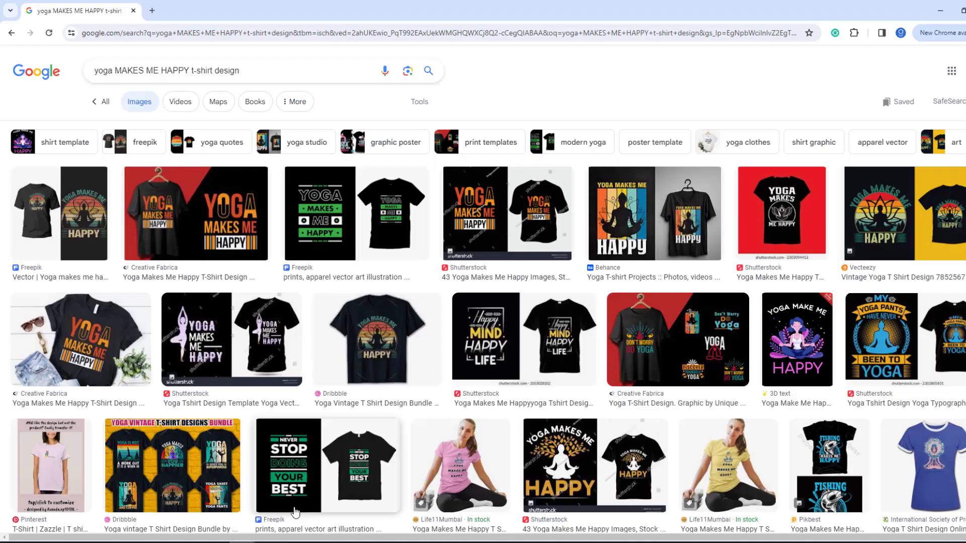
{"action": "scroll", "coordinate": [702, 248], "scroll_direction": "down", "scroll_amount": 1}
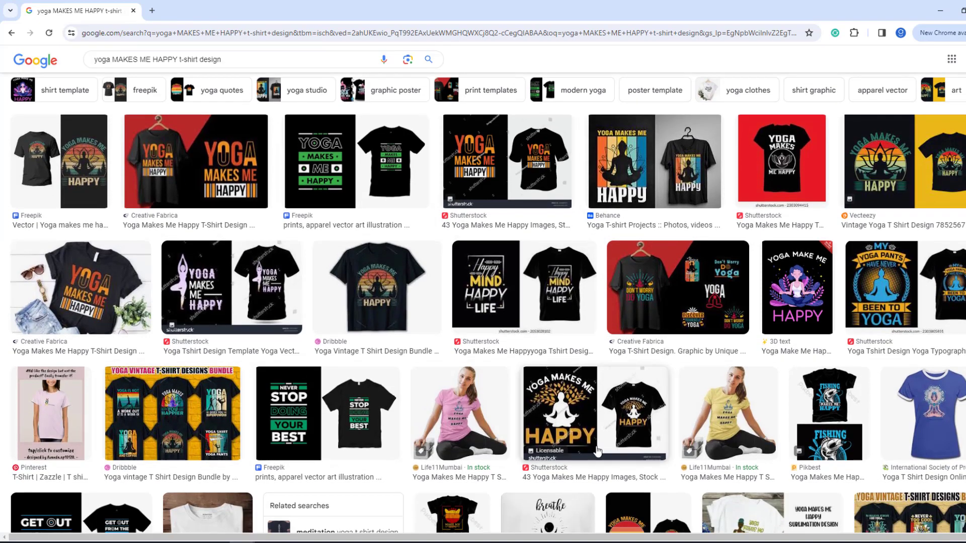
{"action": "scroll", "coordinate": [302, 382], "scroll_direction": "down", "scroll_amount": 3}
{"action": "scroll", "coordinate": [304, 394], "scroll_direction": "up", "scroll_amount": 5}
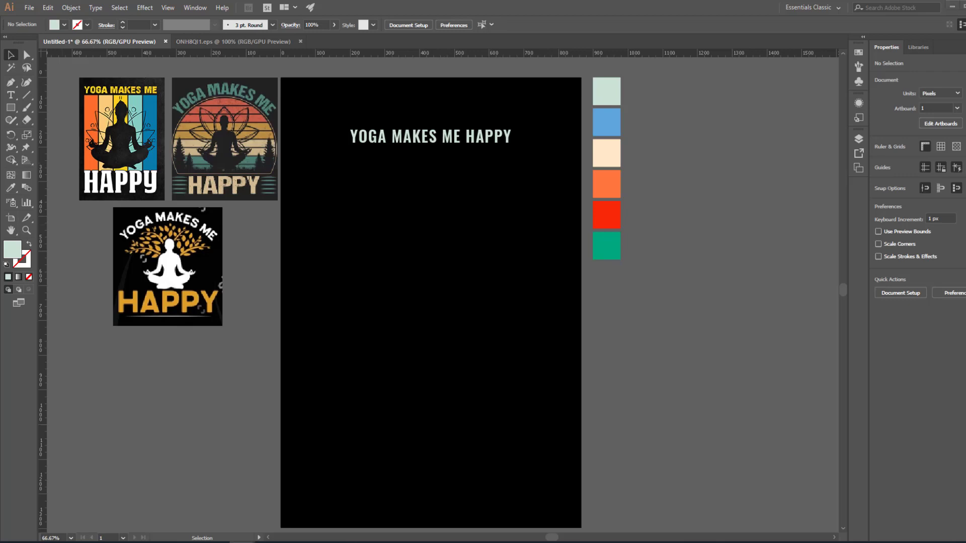
- Review the RETRO COLOR image results and the five-stripe palette in the browser, and return to Illustrator
{"action": "key", "text": "alt+Tab"}
{"action": "left_click", "coordinate": [705, 129]}
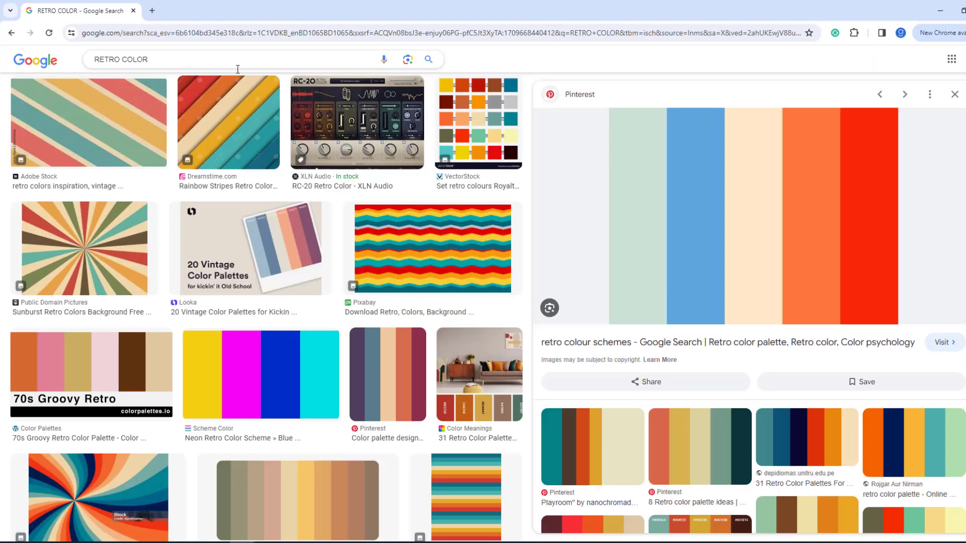
{"action": "scroll", "coordinate": [236, 248], "scroll_direction": "up", "scroll_amount": 5}
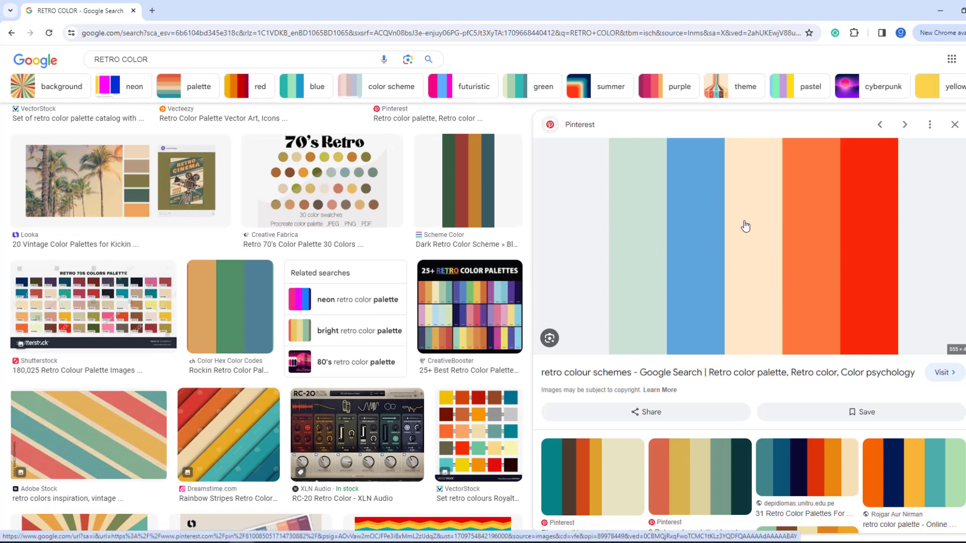
{"action": "left_click", "coordinate": [947, 11]}
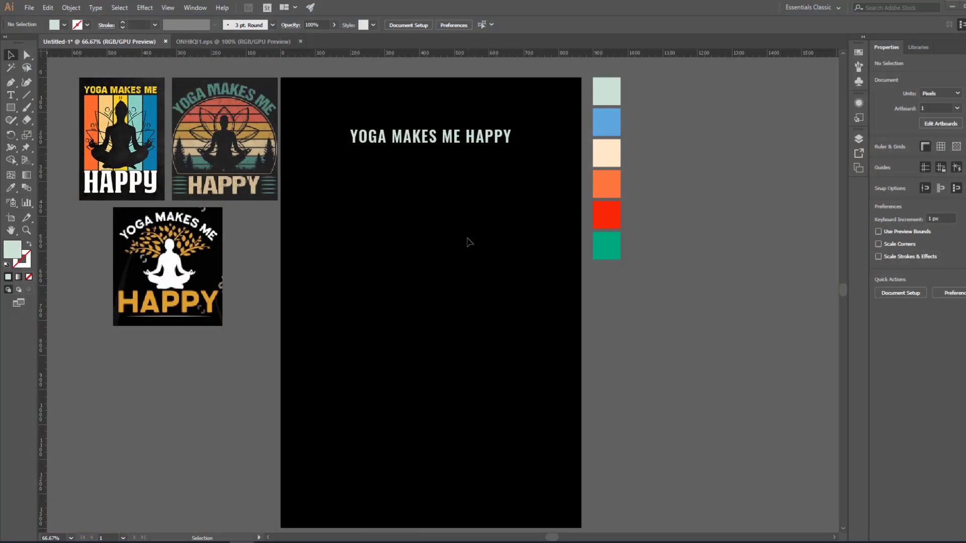
- Draw a pale green rectangle about 411 px wide and 480 px high on the black artboard below the slogan
{"action": "left_click", "coordinate": [613, 90]}
{"action": "scroll", "coordinate": [607, 256], "scroll_direction": "down", "scroll_amount": 1}
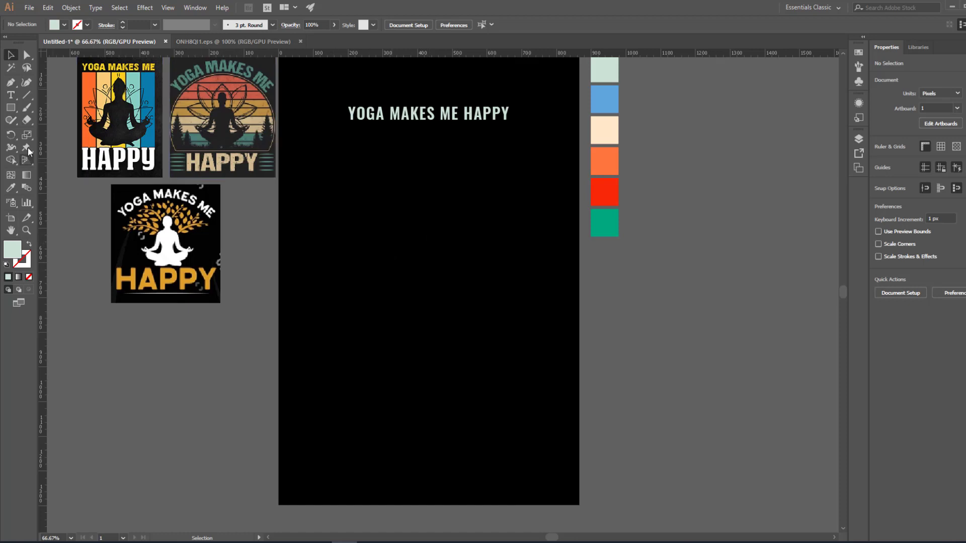
{"action": "left_click", "coordinate": [10, 107]}
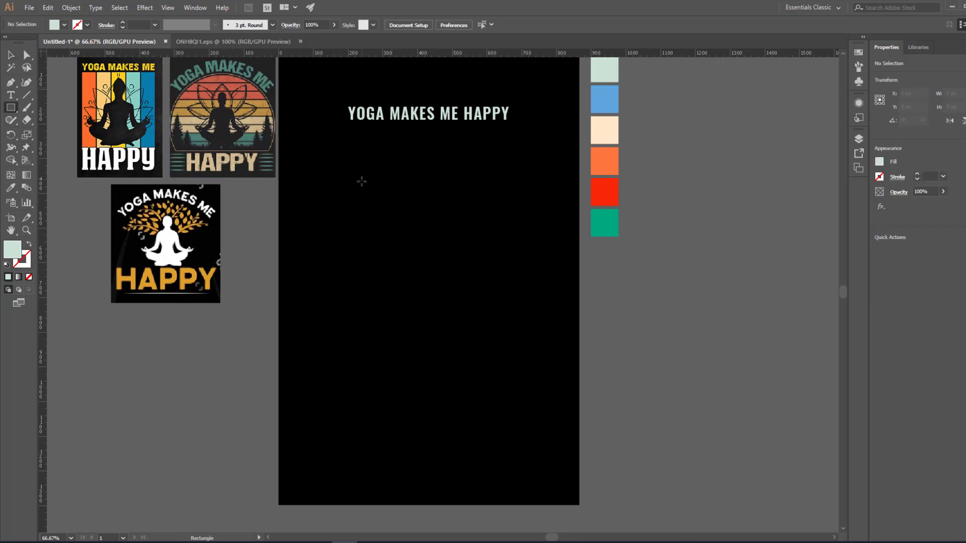
{"action": "left_click_drag", "start_coordinate": [367, 181], "coordinate": [510, 347]}
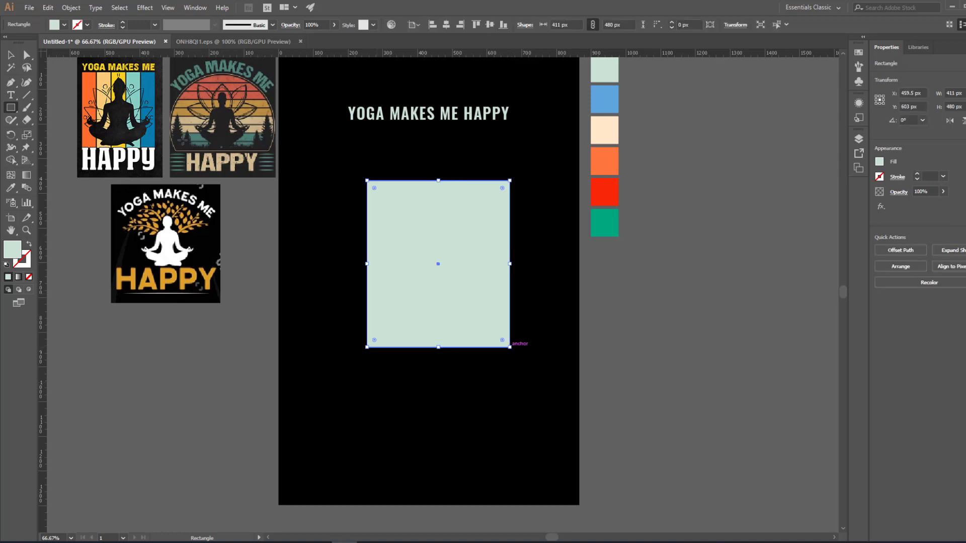
- Round the rectangle's two upper corners fully to turn it into an arch
{"action": "left_click", "coordinate": [26, 56]}
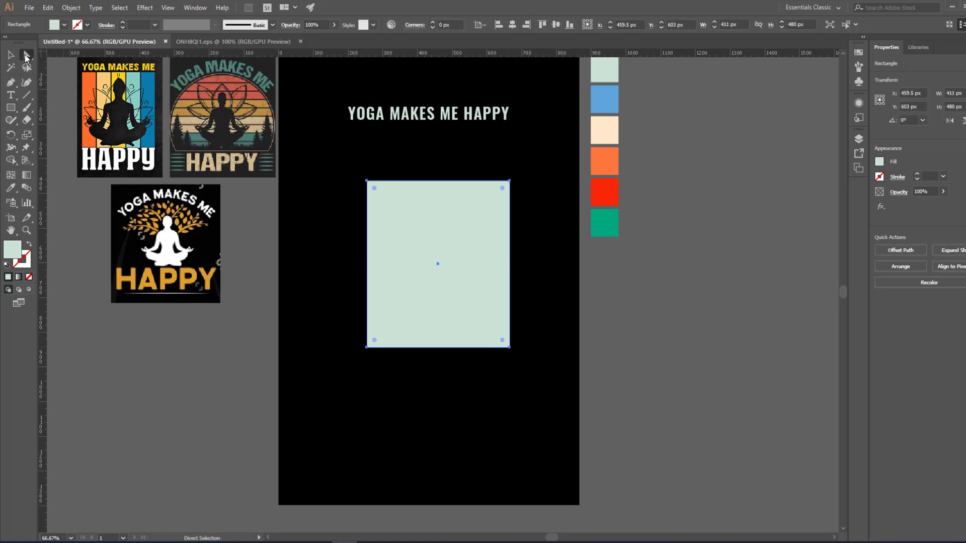
{"action": "left_click_drag", "start_coordinate": [325, 160], "coordinate": [548, 210]}
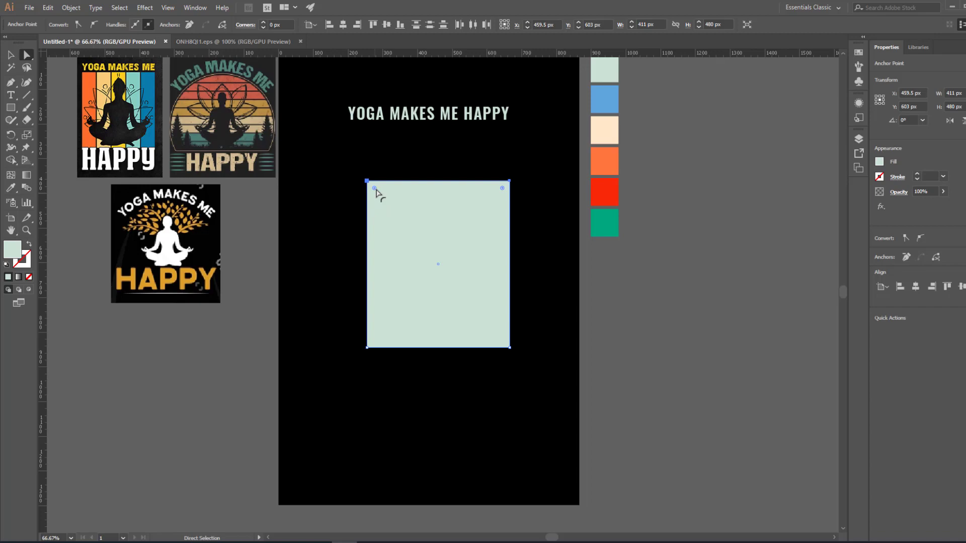
{"action": "left_click_drag", "start_coordinate": [374, 189], "coordinate": [399, 345]}
{"action": "key", "text": "v"}
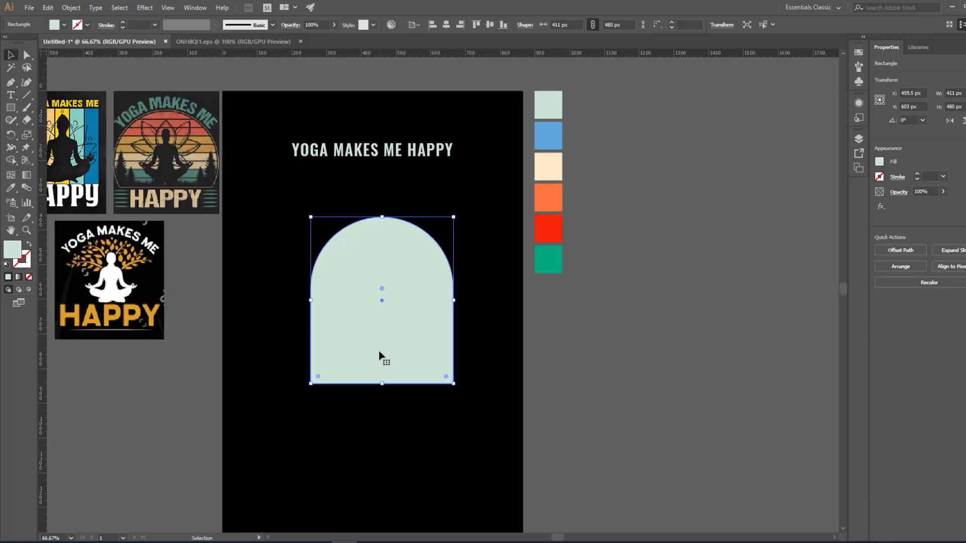
- Copy the arch, paste it in front, and move one copy to the pasteboard beside the artboard, under the colour swatches
{"action": "key", "text": "ctrl+c"}
{"action": "key", "text": "ctrl+f"}
{"action": "left_click", "coordinate": [421, 453]}
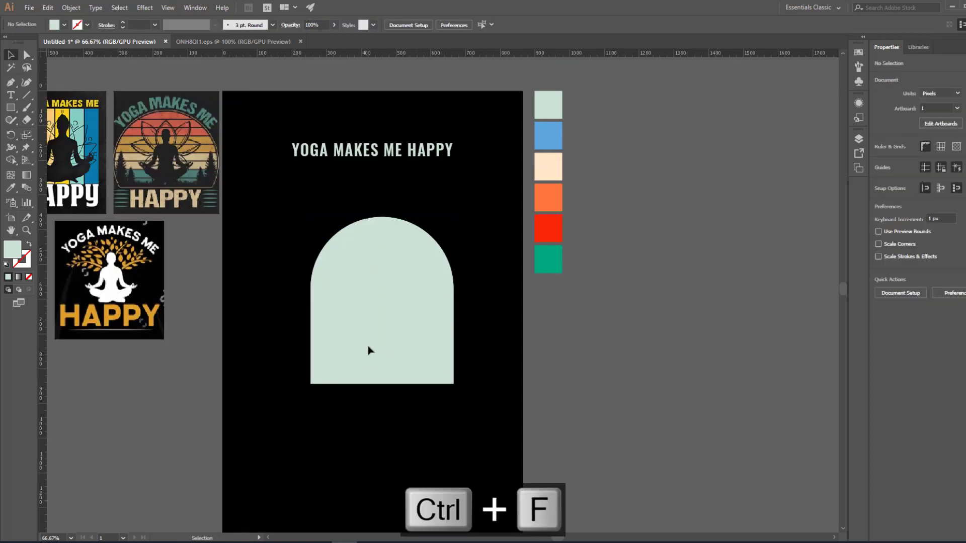
{"action": "left_click_drag", "start_coordinate": [347, 337], "coordinate": [581, 414]}
{"action": "left_click", "coordinate": [397, 444]}
{"action": "left_click_drag", "start_coordinate": [355, 335], "coordinate": [402, 302]}
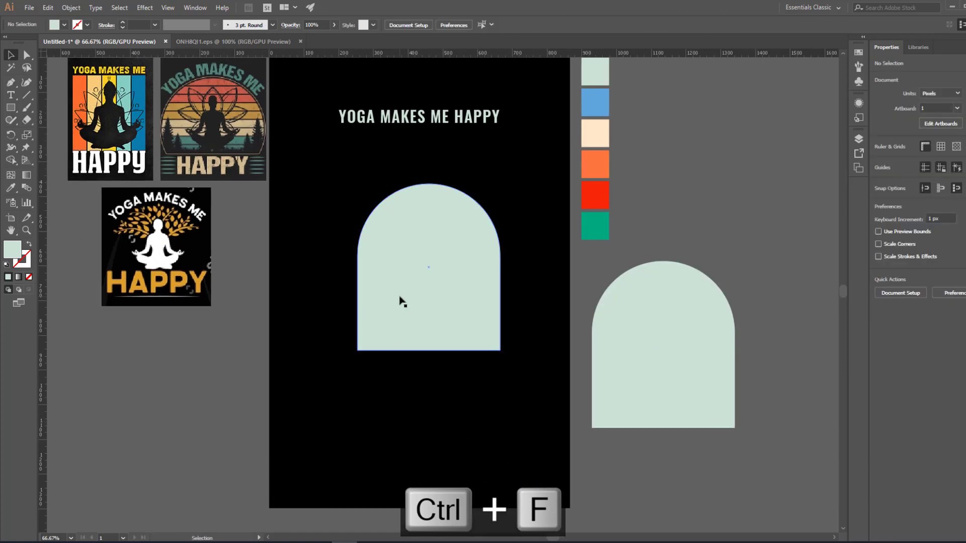
- Remove the fill from the arch on the artboard and give it a white 1 pt stroke
{"action": "left_click", "coordinate": [403, 301]}
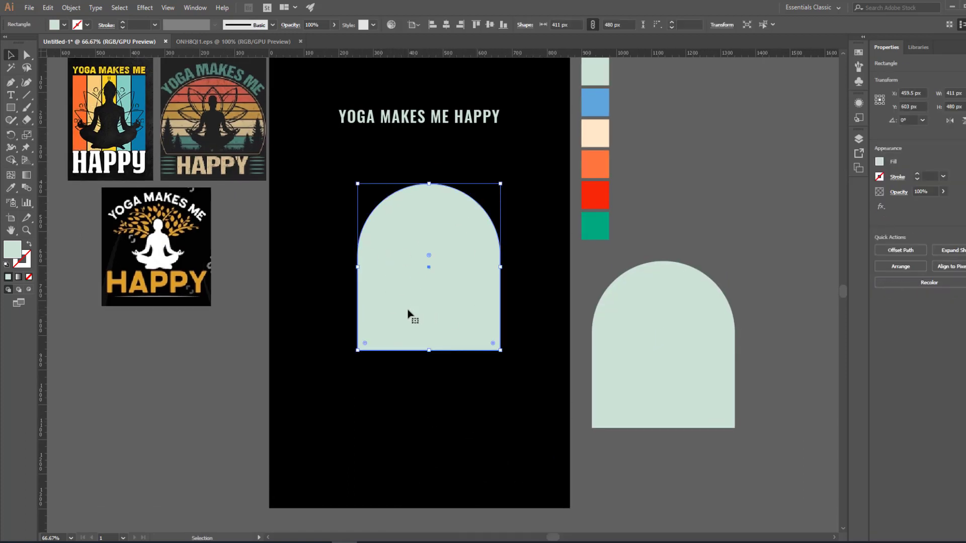
{"action": "left_click", "coordinate": [64, 25]}
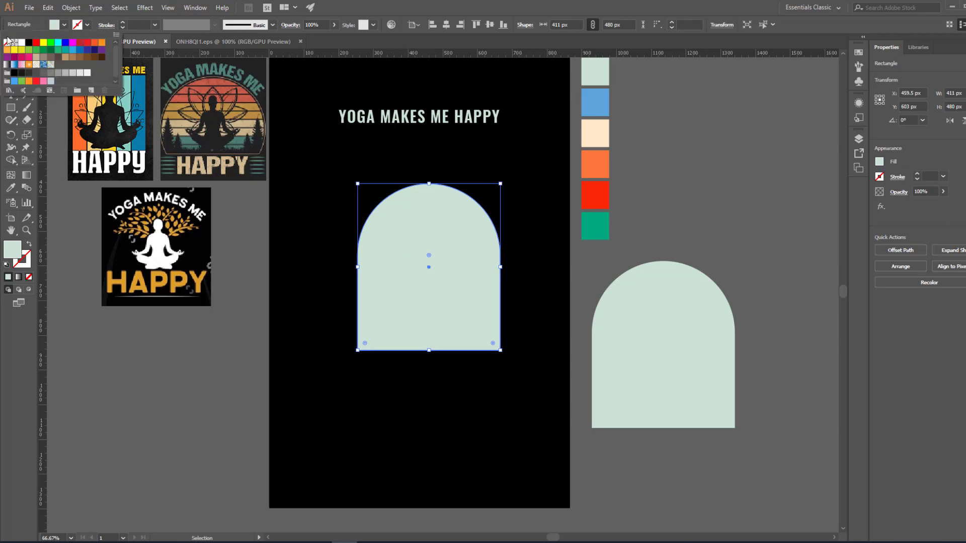
{"action": "left_click", "coordinate": [7, 43]}
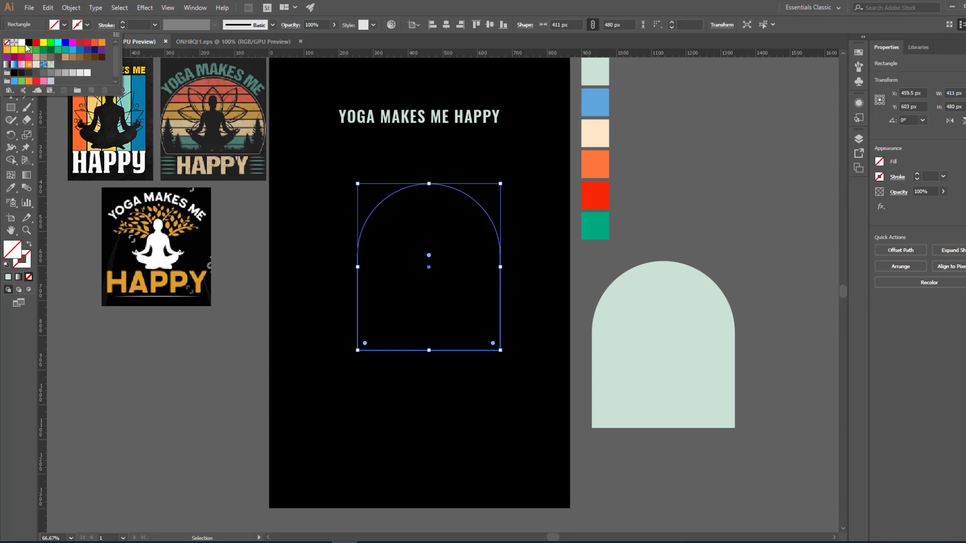
{"action": "left_click", "coordinate": [21, 43]}
{"action": "left_click", "coordinate": [86, 25]}
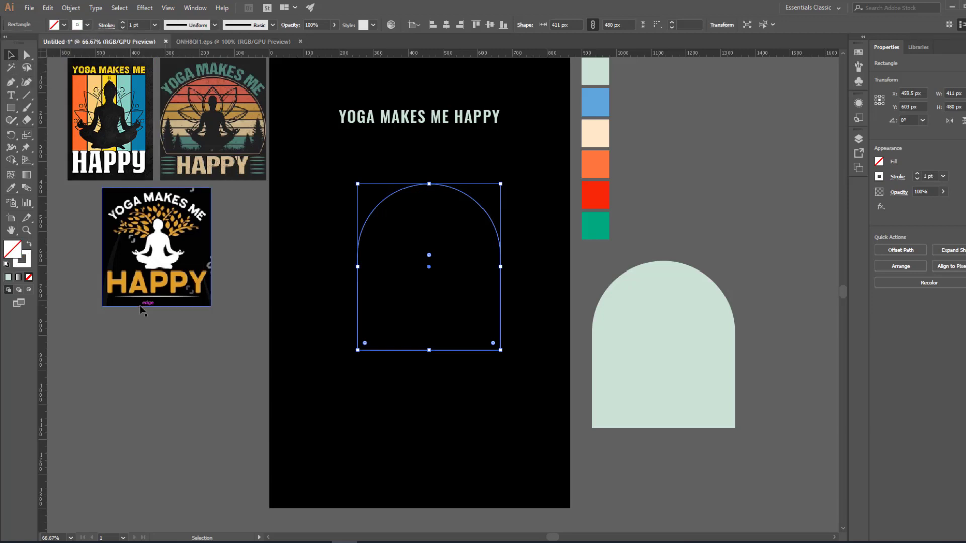
{"action": "left_click", "coordinate": [410, 405]}
- Move the outlined arch off the artboard beside the colour swatches and place the filled arch on the artboard below the slogan
{"action": "left_click_drag", "start_coordinate": [305, 387], "coordinate": [211, 382]}
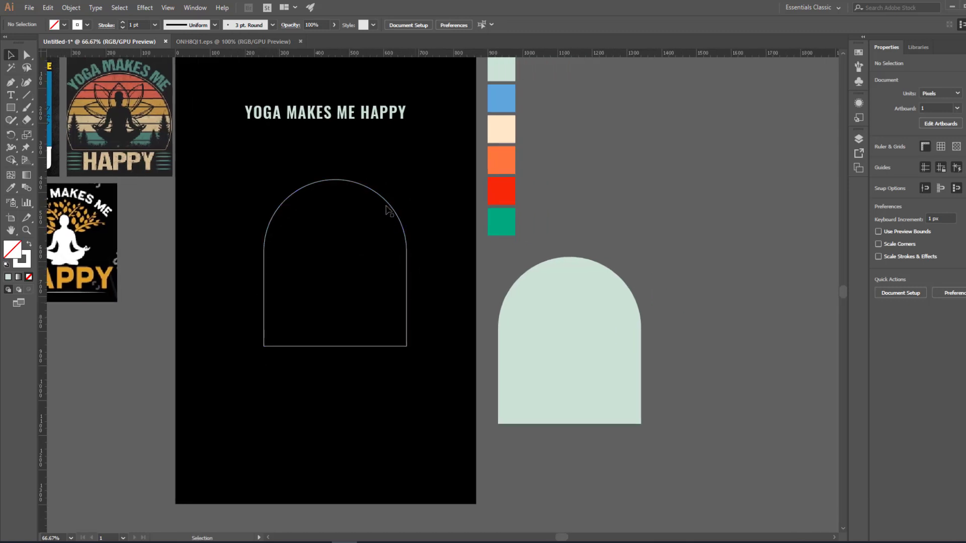
{"action": "left_click_drag", "start_coordinate": [264, 289], "coordinate": [552, 163]}
{"action": "left_click_drag", "start_coordinate": [562, 368], "coordinate": [323, 306]}
{"action": "left_click_drag", "start_coordinate": [218, 303], "coordinate": [218, 303]}
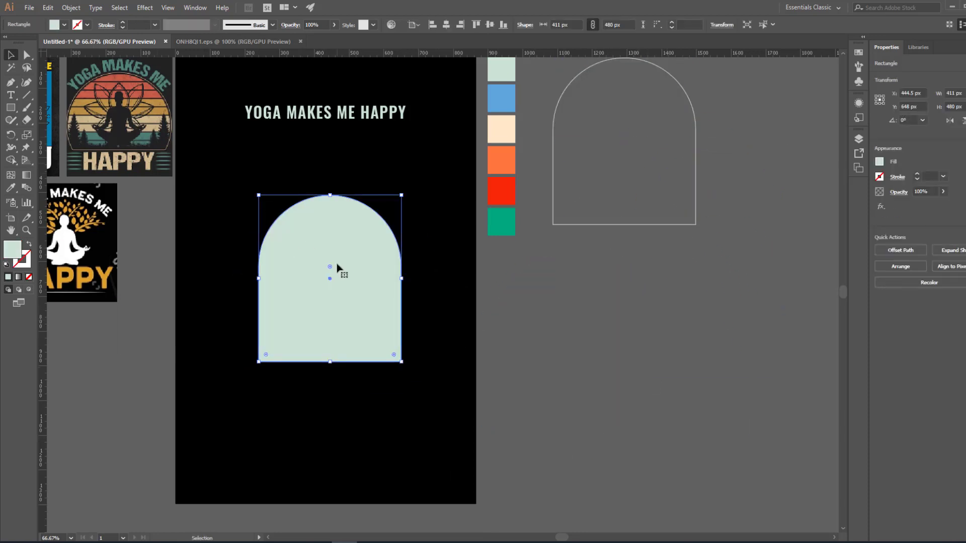
- Draw a pale green horizontal bar about 867 px wide below the artboard and stretch its height to about 63 px
{"action": "left_click", "coordinate": [339, 388]}
{"action": "left_click_drag", "start_coordinate": [340, 318], "coordinate": [350, 211]}
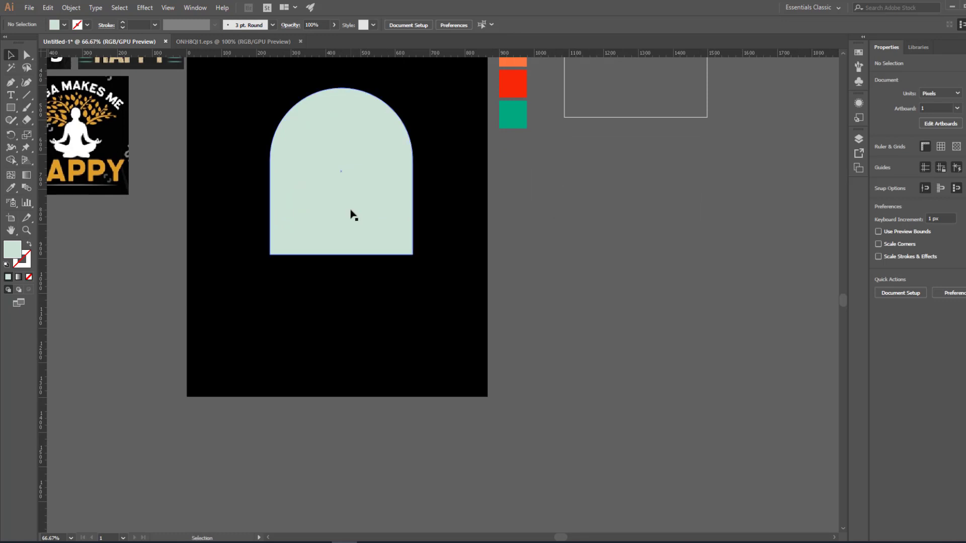
{"action": "left_click", "coordinate": [350, 213]}
{"action": "left_click", "coordinate": [357, 276]}
{"action": "left_click_drag", "start_coordinate": [367, 260], "coordinate": [372, 178]}
{"action": "key", "text": "m"}
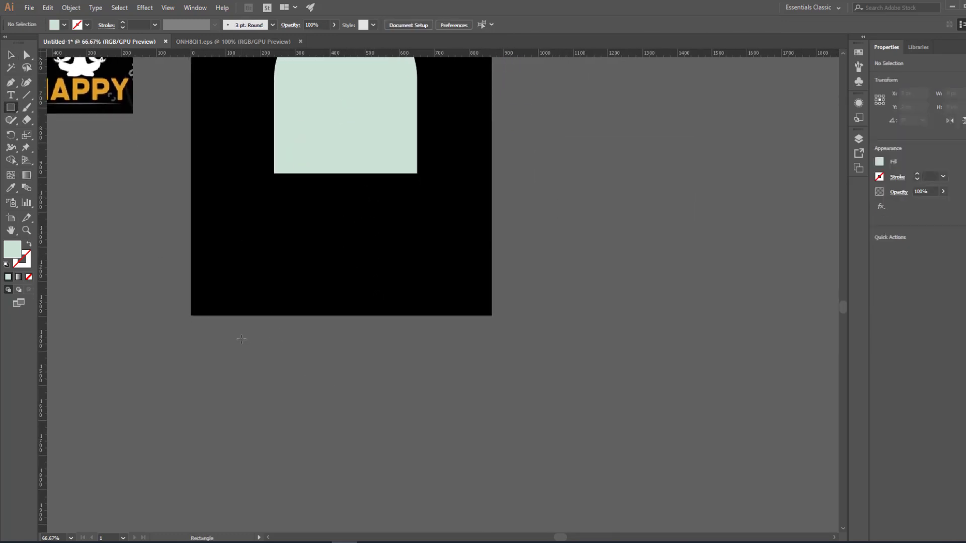
{"action": "left_click_drag", "start_coordinate": [242, 339], "coordinate": [542, 358]}
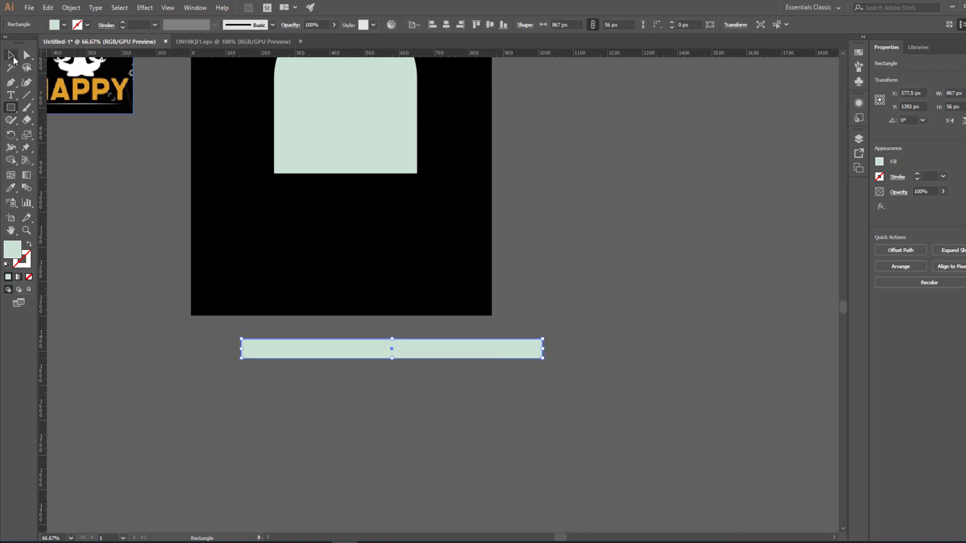
{"action": "left_click", "coordinate": [13, 58]}
{"action": "left_click_drag", "start_coordinate": [392, 359], "coordinate": [393, 363]}
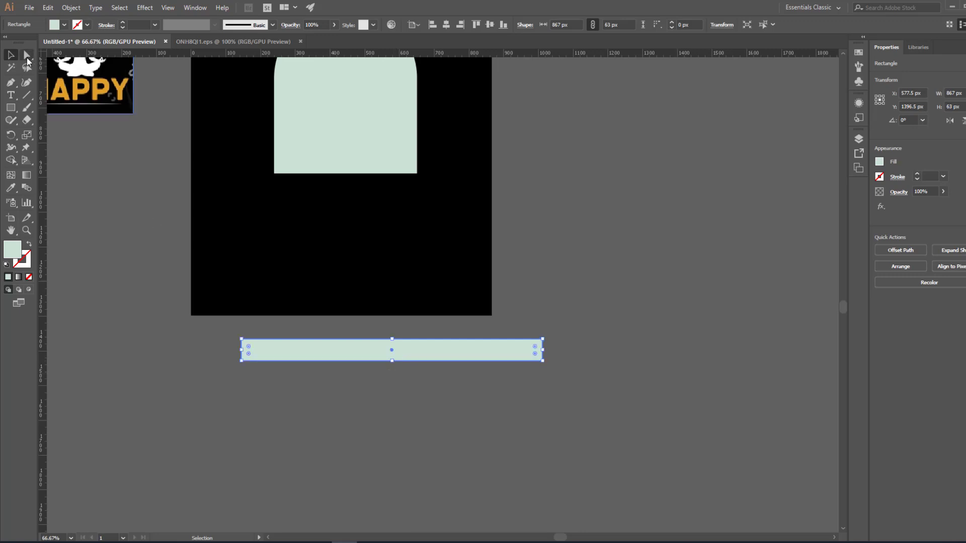
{"action": "left_click", "coordinate": [169, 346]}
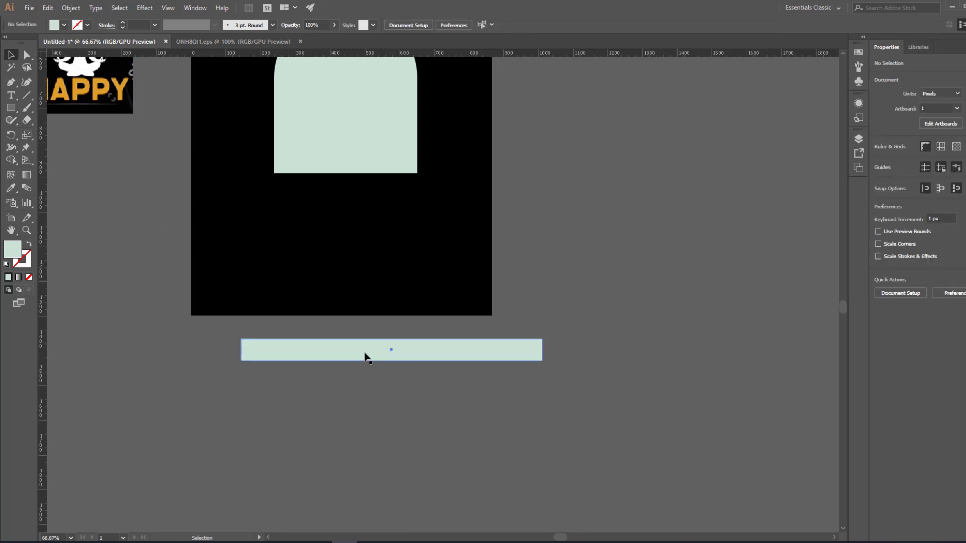
- Duplicate the bar straight down with a small gap and repeat the copy to build a stack of 12 bars
{"action": "left_click_drag", "start_coordinate": [364, 354], "coordinate": [365, 380]}
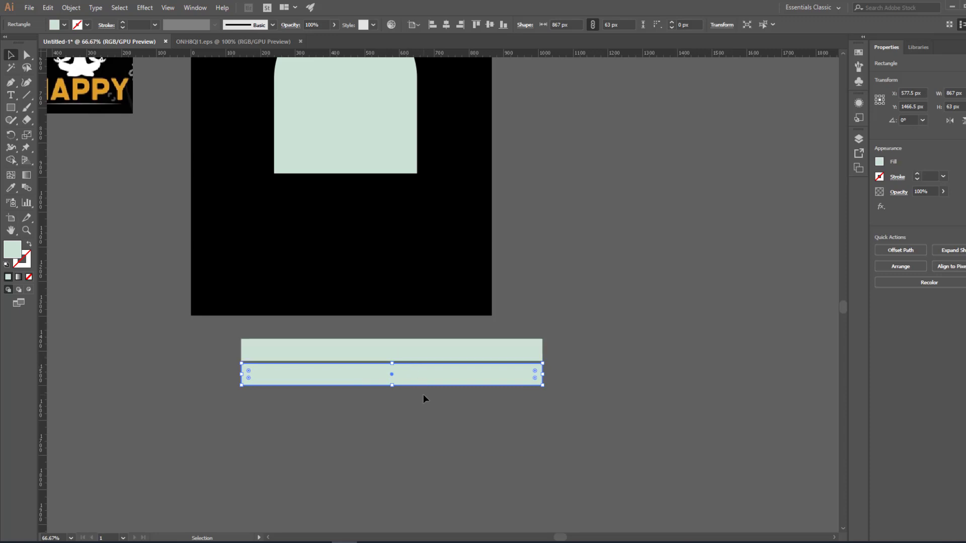
{"action": "key", "text": "ctrl+d"}
{"action": "key", "text": "ctrl+d"}
{"action": "key", "text": "ctrl+d"}
{"action": "key", "text": "ctrl+d"}
{"action": "key", "text": "ctrl+d"}
{"action": "key", "text": "ctrl+d"}
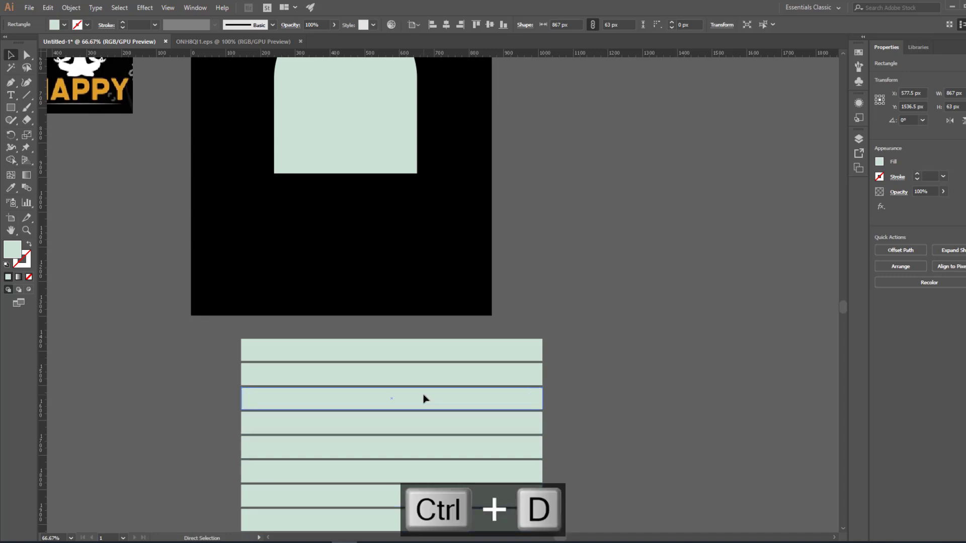
{"action": "left_click", "coordinate": [649, 377]}
{"action": "left_click_drag", "start_coordinate": [619, 408], "coordinate": [581, 249]}
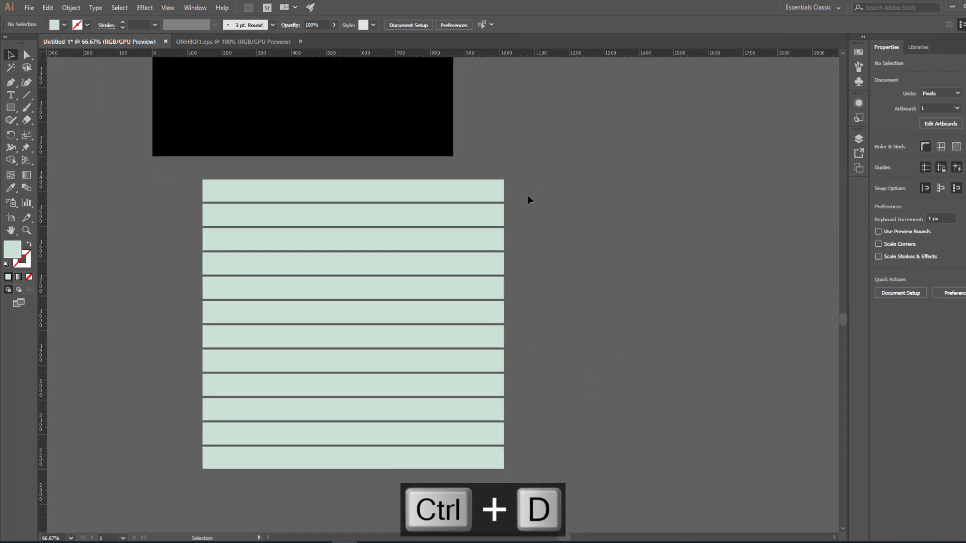
- Select all the bars, widen them to about 1119 px and rotate the stack 45° into diagonal stripes
{"action": "left_click_drag", "start_coordinate": [317, 480], "coordinate": [316, 481]}
{"action": "left_click_drag", "start_coordinate": [504, 324], "coordinate": [592, 323]}
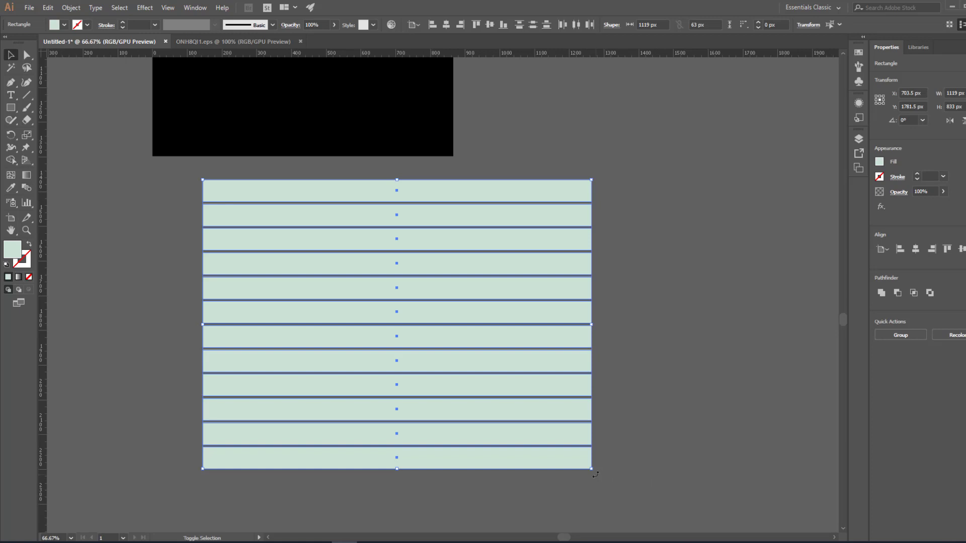
{"action": "left_click_drag", "start_coordinate": [595, 475], "coordinate": [626, 360]}
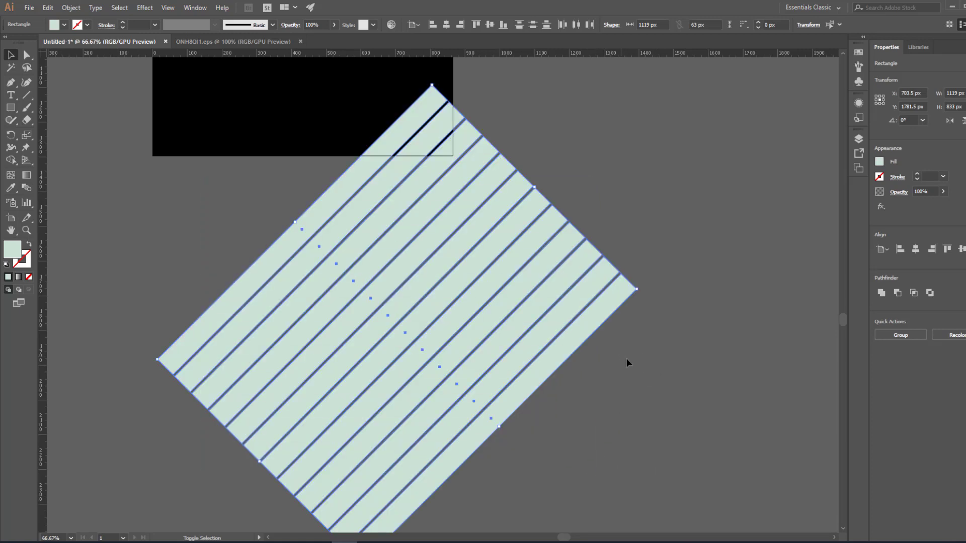
- Group the diagonal stripes
{"action": "left_click_drag", "start_coordinate": [352, 261], "coordinate": [328, 460]}
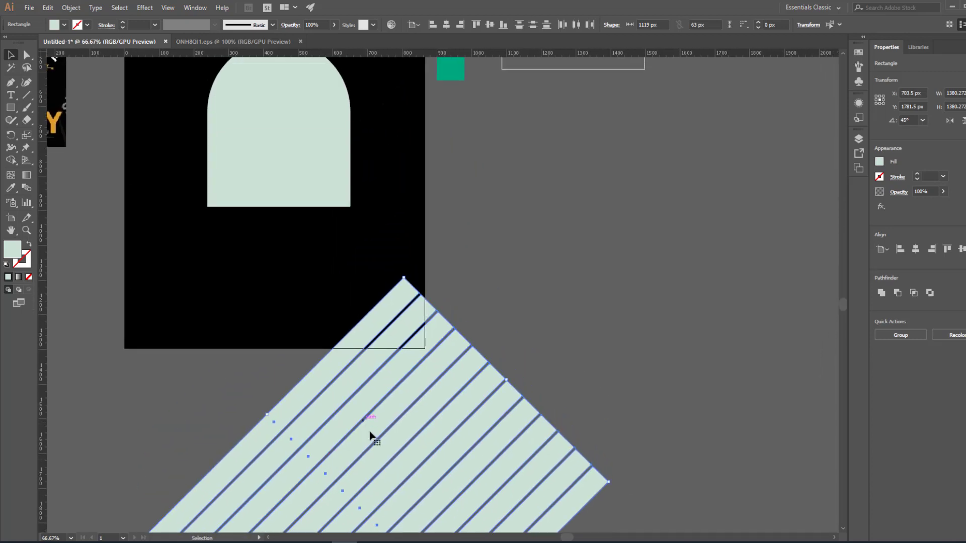
{"action": "key", "text": "ctrl+g"}
{"action": "left_click", "coordinate": [520, 340]}
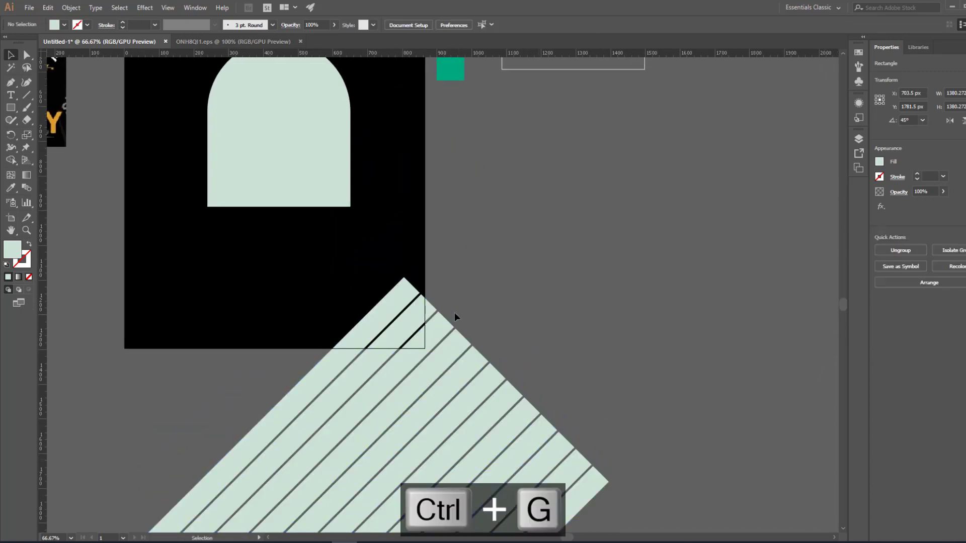
- Centre the pale green arch horizontally on the artboard
{"action": "left_click_drag", "start_coordinate": [269, 95], "coordinate": [317, 229]}
{"action": "left_click", "coordinate": [317, 229]}
{"action": "left_click", "coordinate": [551, 397]}
{"action": "left_click", "coordinate": [340, 228]}
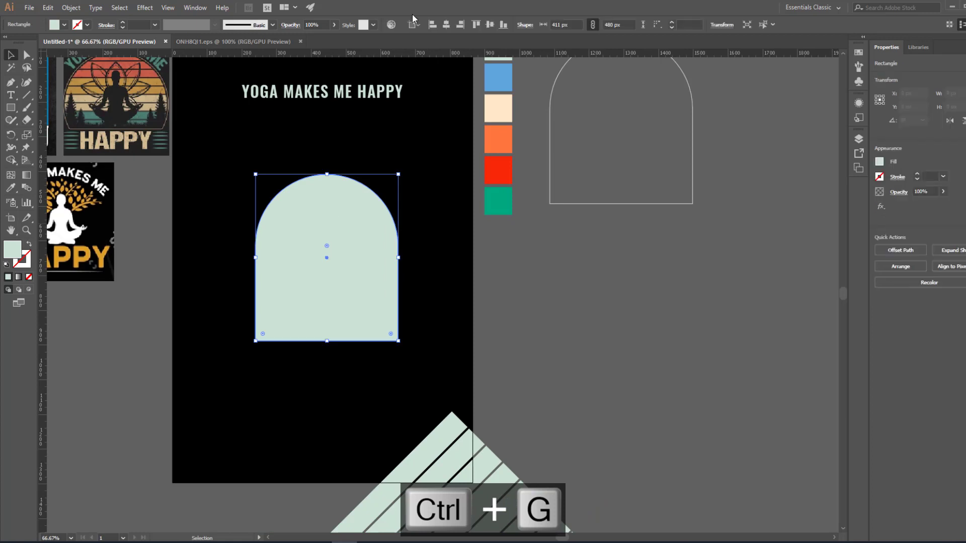
{"action": "left_click", "coordinate": [444, 25]}
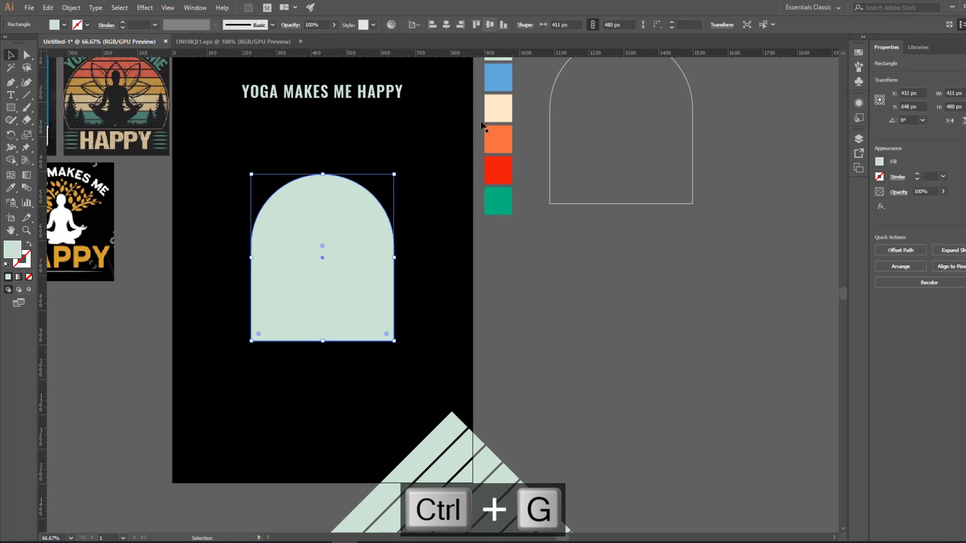
- Align the diagonal stripe group to the horizontal and vertical centre of the artboard, over the arch
{"action": "left_click", "coordinate": [451, 312]}
{"action": "left_click_drag", "start_coordinate": [425, 503], "coordinate": [438, 420]}
{"action": "left_click", "coordinate": [438, 421]}
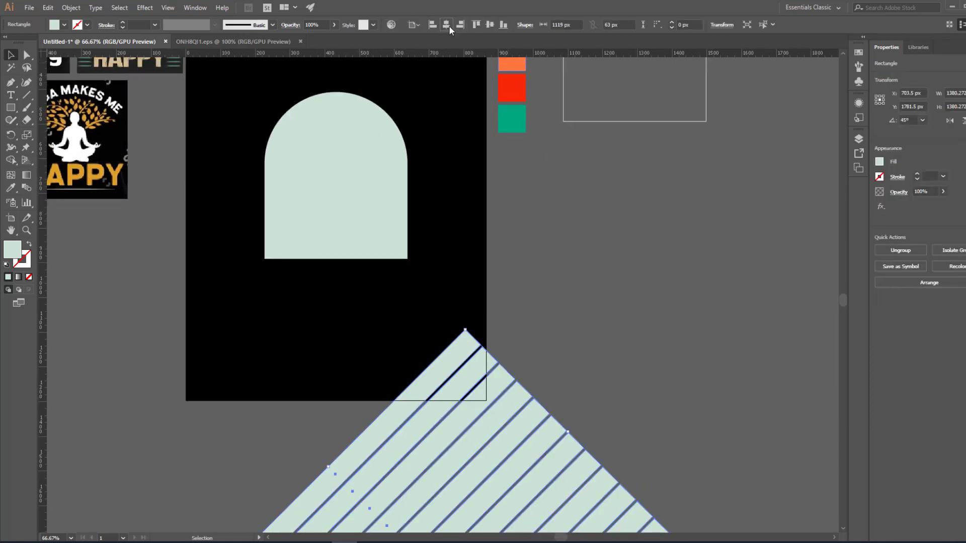
{"action": "left_click", "coordinate": [446, 25]}
{"action": "left_click", "coordinate": [490, 23]}
{"action": "left_click", "coordinate": [455, 346]}
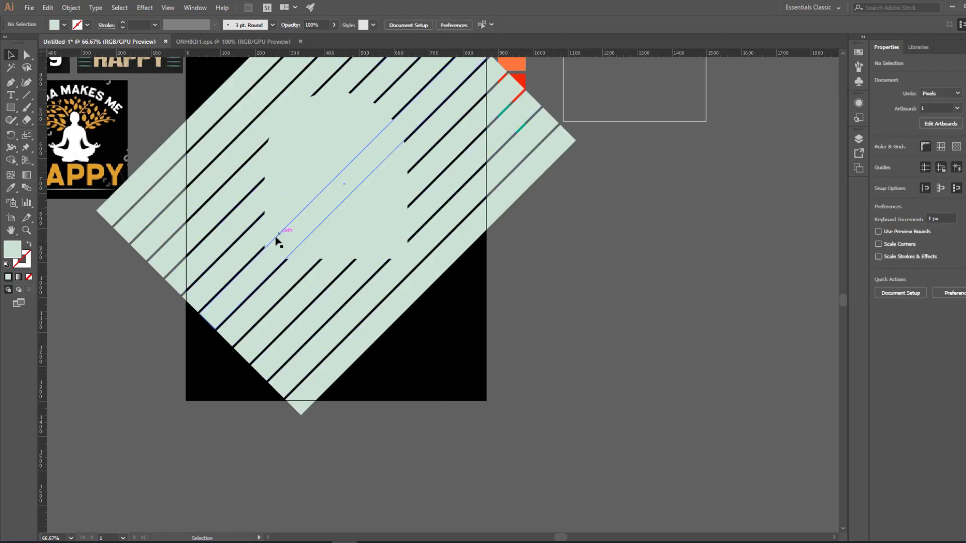
- Move the stripe group down and away from the arch, and bring the arch to the front
{"action": "left_click_drag", "start_coordinate": [239, 265], "coordinate": [400, 424]}
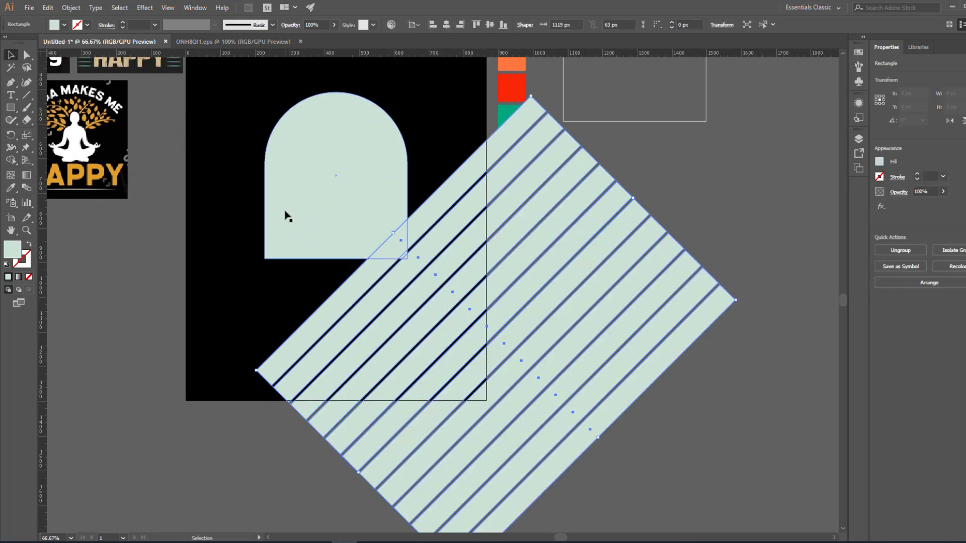
{"action": "right_click", "coordinate": [284, 211]}
{"action": "left_click", "coordinate": [236, 239]}
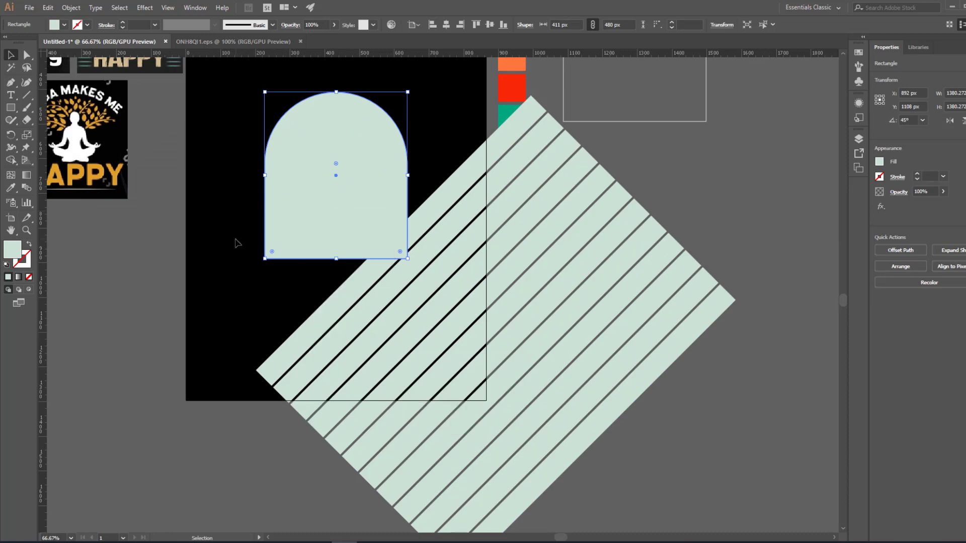
{"action": "left_click", "coordinate": [236, 243]}
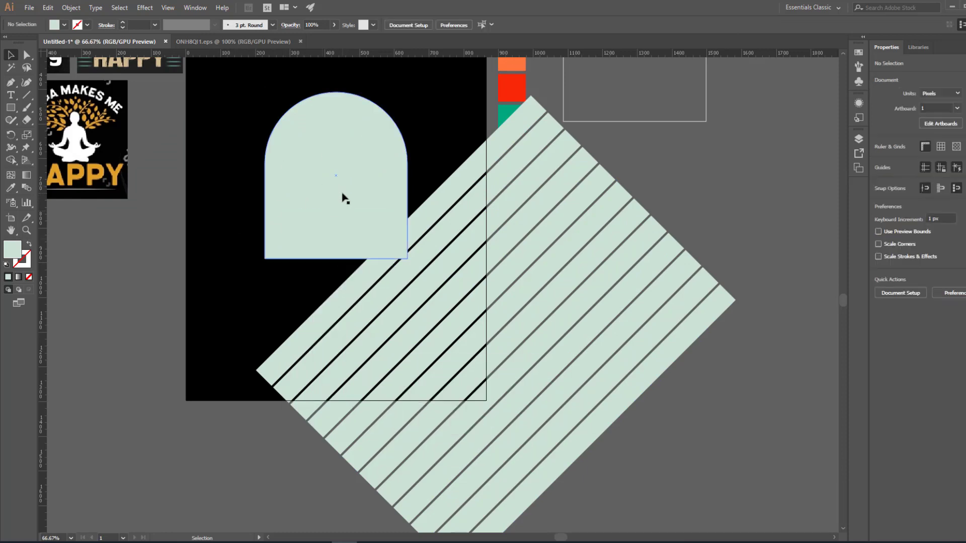
{"action": "left_click", "coordinate": [423, 365]}
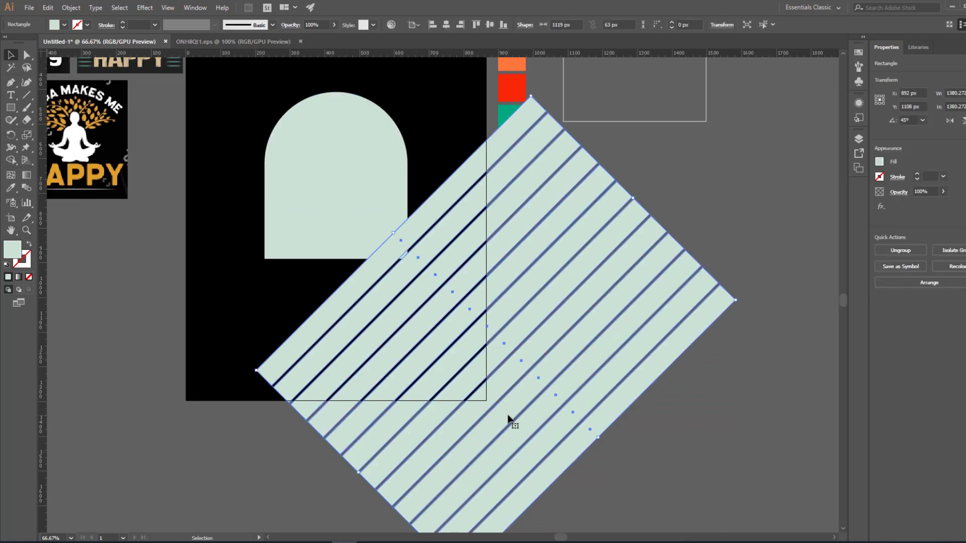
{"action": "left_click", "coordinate": [291, 173]}
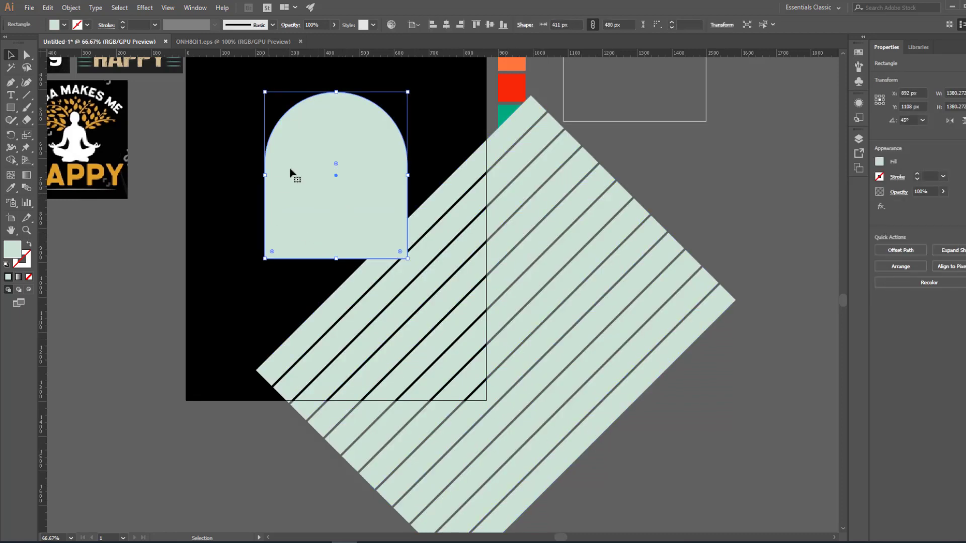
{"action": "right_click", "coordinate": [303, 201]}
{"action": "mouse_move", "coordinate": [344, 365]}
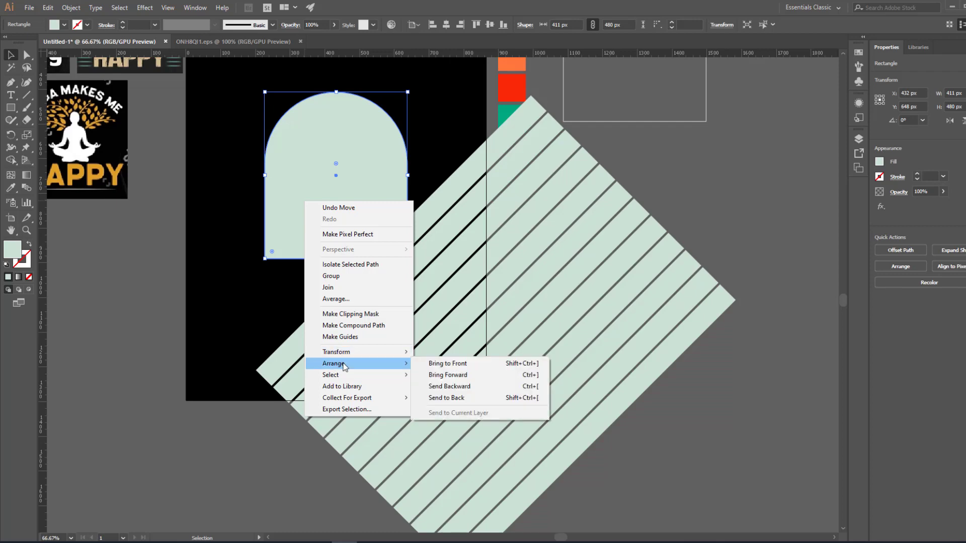
{"action": "left_click", "coordinate": [454, 366]}
{"action": "left_click", "coordinate": [230, 289]}
- Centre the diagonal stripes horizontally and vertically on the artboard again so they overlap the arch
{"action": "left_click", "coordinate": [360, 359]}
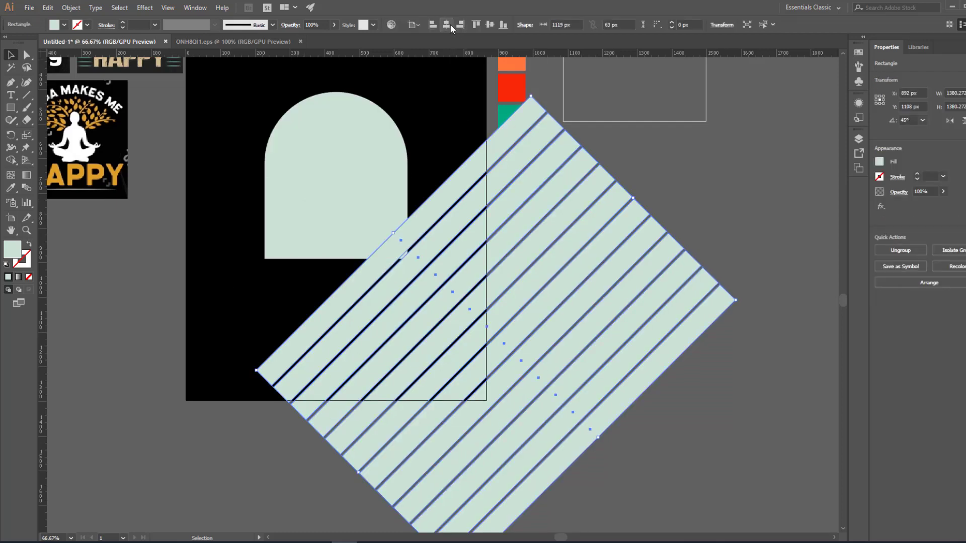
{"action": "left_click", "coordinate": [449, 24]}
{"action": "left_click", "coordinate": [490, 25]}
{"action": "left_click", "coordinate": [488, 184]}
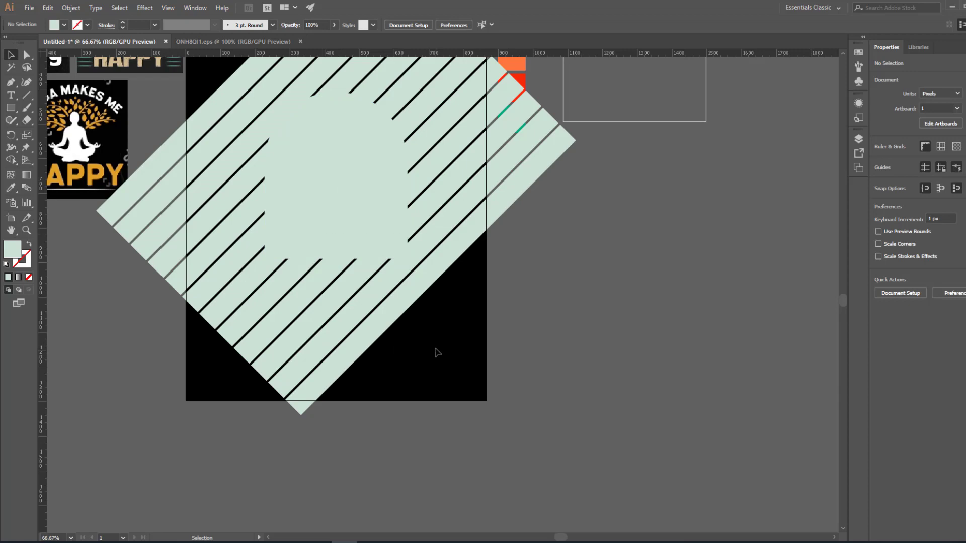
- Select the arch and stripes together and remove all stripe parts outside the arch with the Shape Builder
{"action": "left_click_drag", "start_coordinate": [437, 352], "coordinate": [248, 129]}
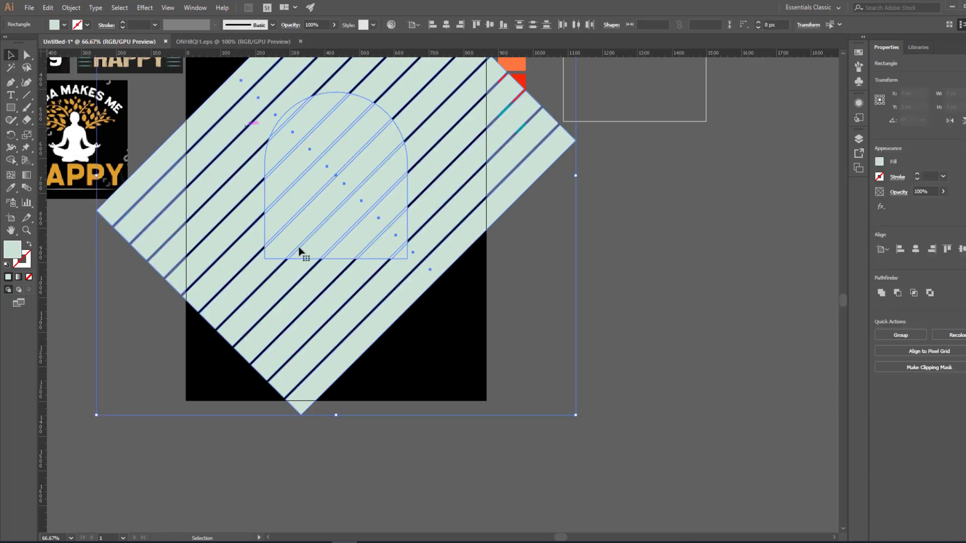
{"action": "left_click", "coordinate": [11, 160]}
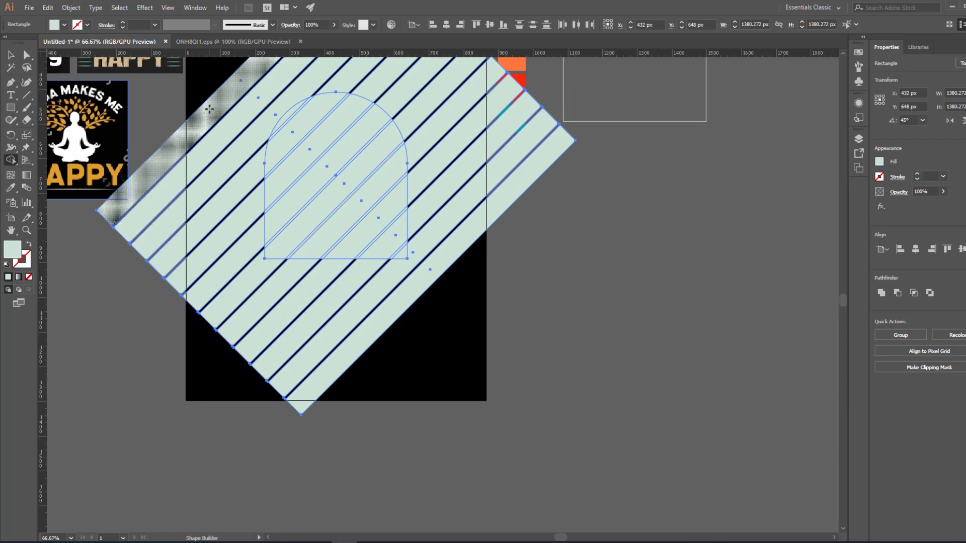
{"action": "mouse_move", "coordinate": [209, 129]}
{"action": "left_mouse_down"}
{"action": "mouse_move", "coordinate": [230, 253]}
{"action": "mouse_move", "coordinate": [278, 313]}
{"action": "mouse_move", "coordinate": [388, 338]}
{"action": "left_mouse_up"}
{"action": "mouse_move", "coordinate": [455, 171]}
{"action": "left_mouse_down"}
{"action": "mouse_move", "coordinate": [403, 76]}
{"action": "mouse_move", "coordinate": [327, 59]}
{"action": "left_mouse_up"}
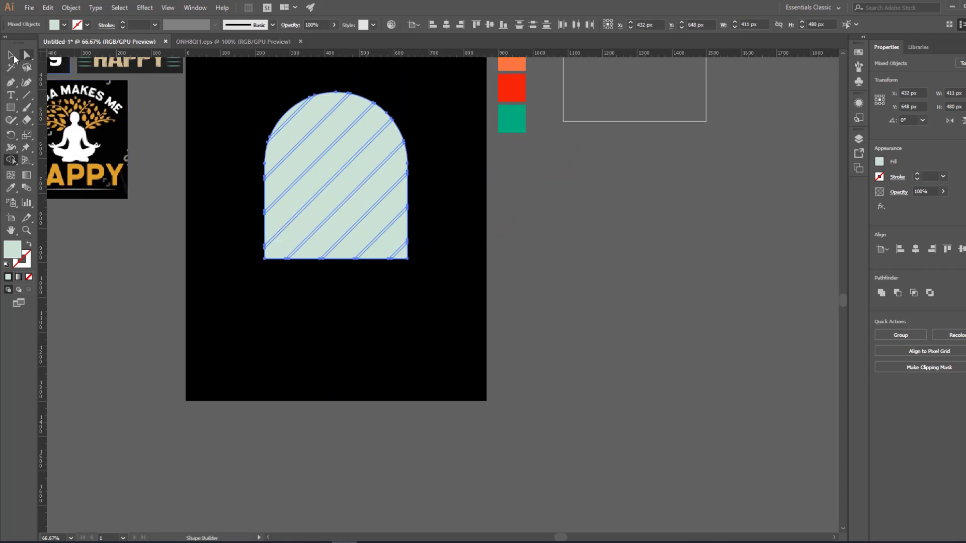
- Move the leftover solid arch off the striped arch to the empty area beside the artboard, below the outlined arch
{"action": "left_click", "coordinate": [11, 54]}
{"action": "left_click", "coordinate": [303, 320]}
{"action": "left_click_drag", "start_coordinate": [334, 315], "coordinate": [260, 408]}
{"action": "left_click", "coordinate": [251, 330]}
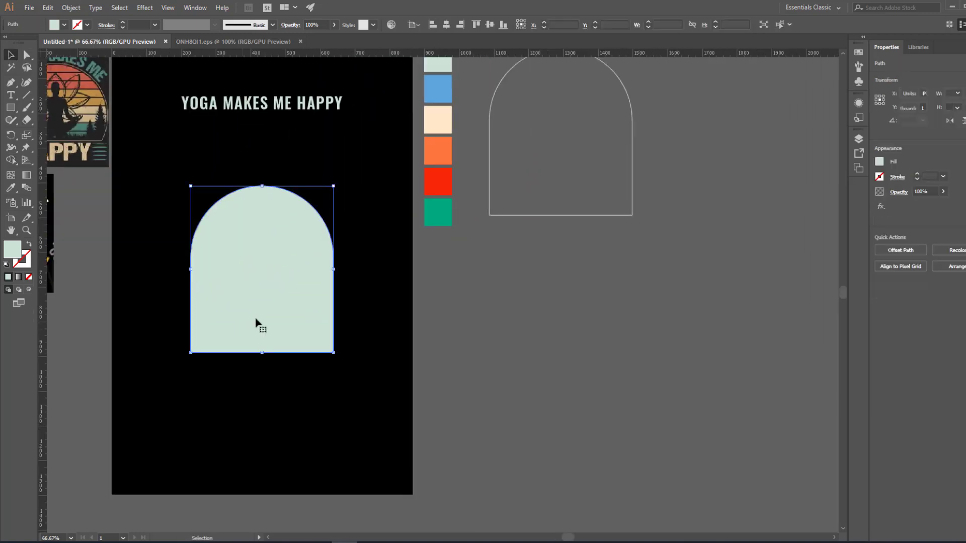
{"action": "left_click_drag", "start_coordinate": [254, 270], "coordinate": [491, 349]}
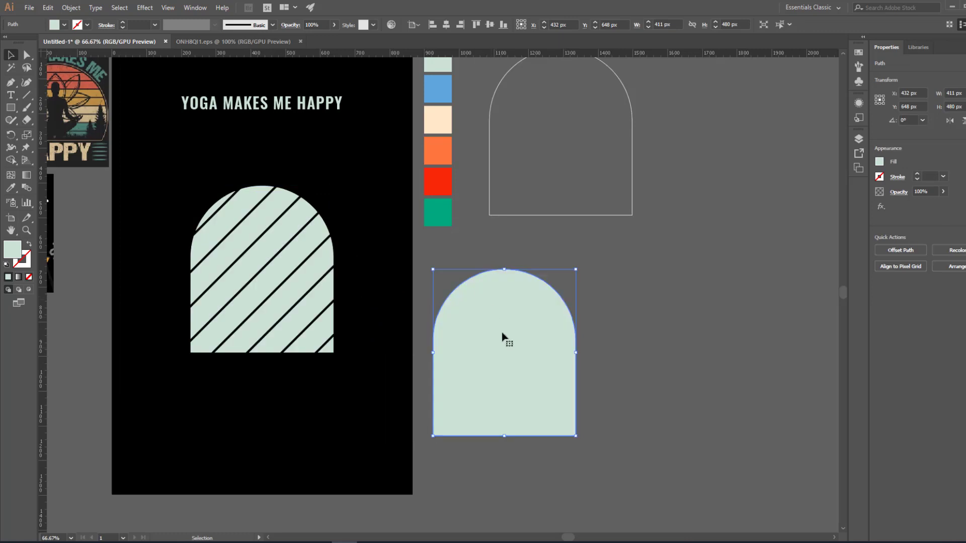
{"action": "left_click", "coordinate": [524, 453]}
{"action": "left_click_drag", "start_coordinate": [498, 369], "coordinate": [582, 353]}
{"action": "left_click", "coordinate": [388, 363]}
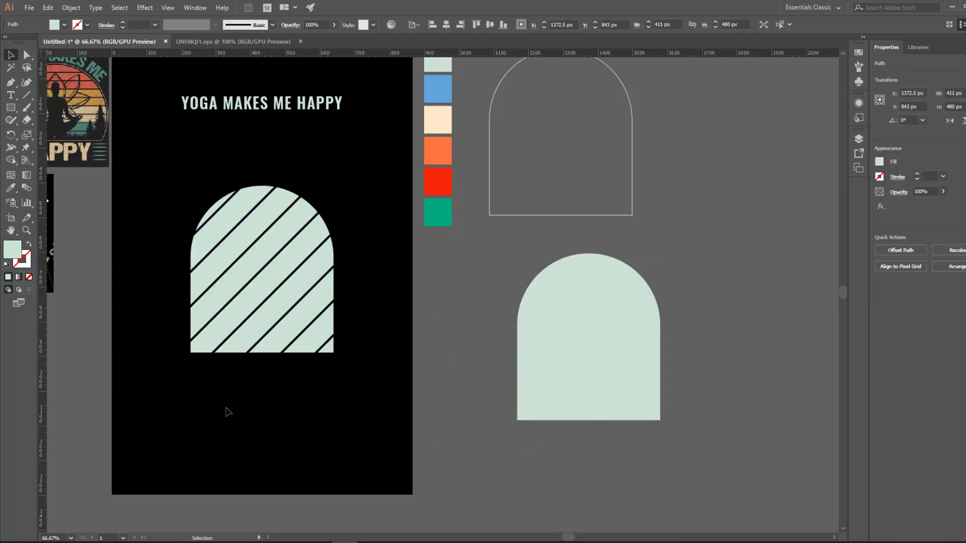
{"action": "left_click_drag", "start_coordinate": [265, 391], "coordinate": [334, 407]}
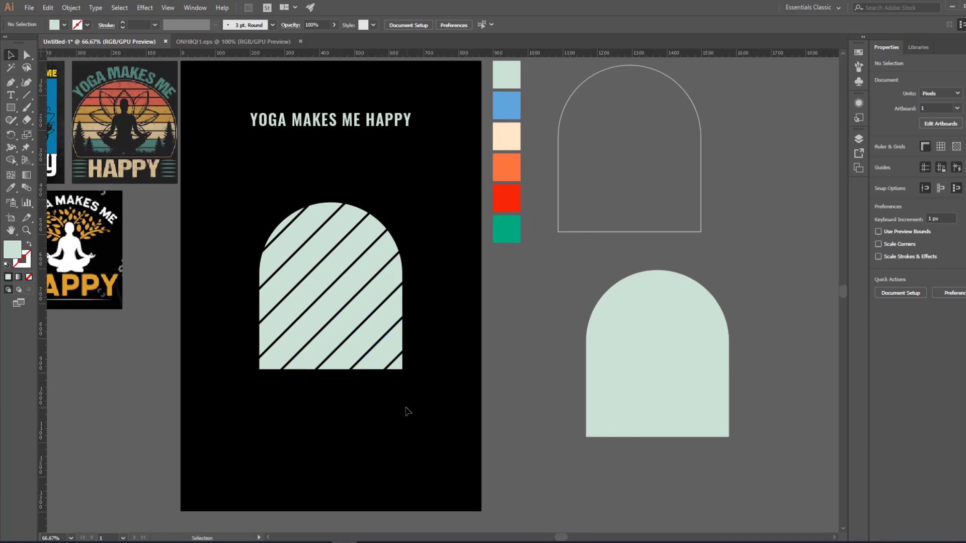
{"action": "left_click_drag", "start_coordinate": [407, 412], "coordinate": [467, 409]}
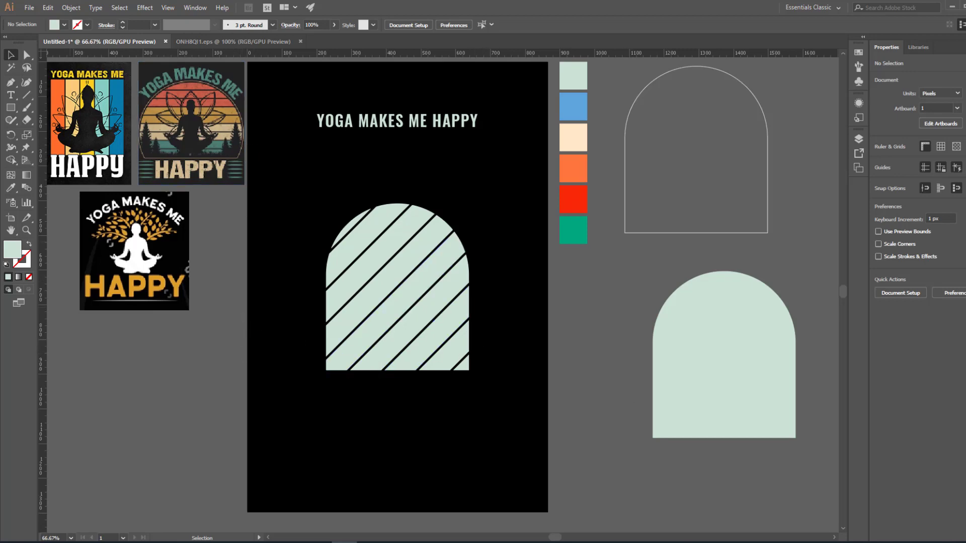
- Switch to the browser and copy the Adobe Stock image of two seated yoga silhouettes from the "yoga vector" results
{"action": "key", "text": "alt+Tab"}
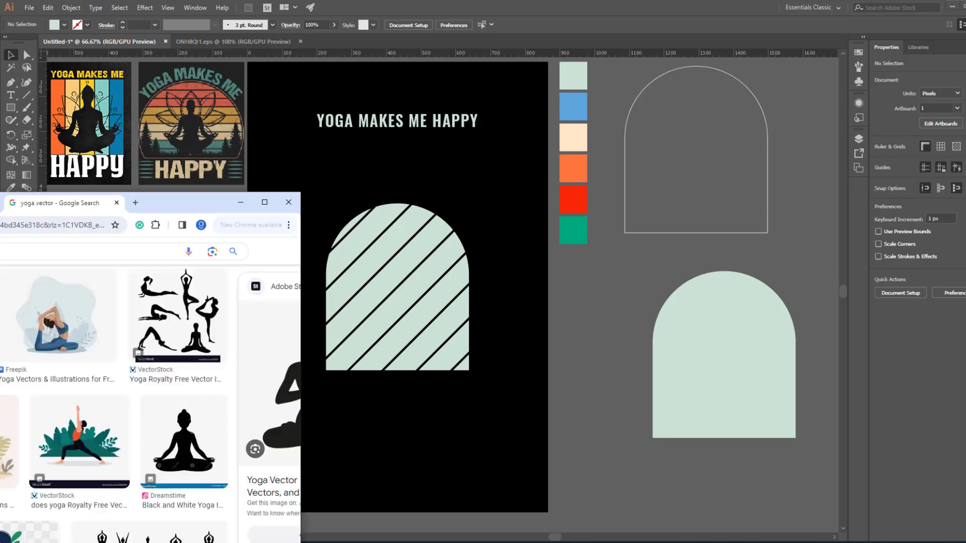
{"action": "left_click", "coordinate": [576, 136]}
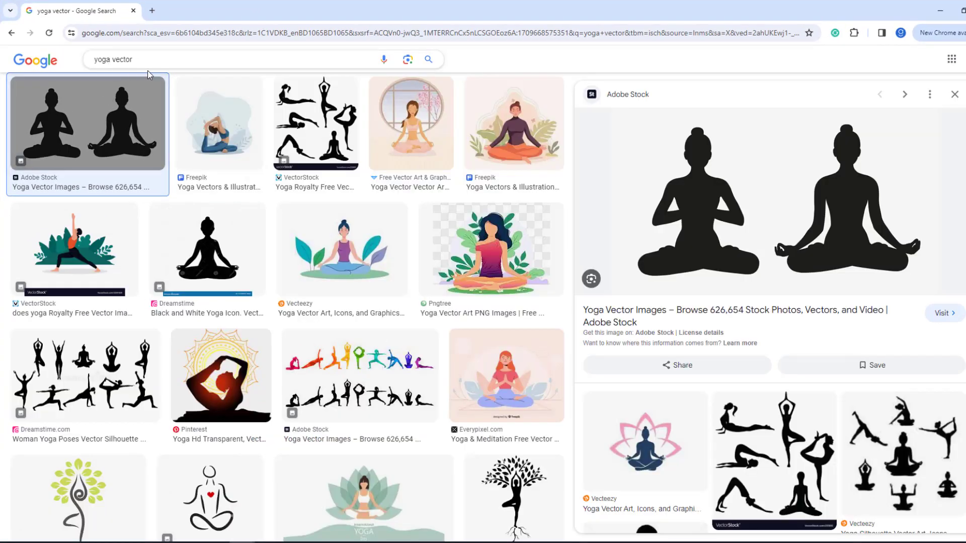
{"action": "scroll", "coordinate": [332, 352], "scroll_direction": "up", "scroll_amount": 2}
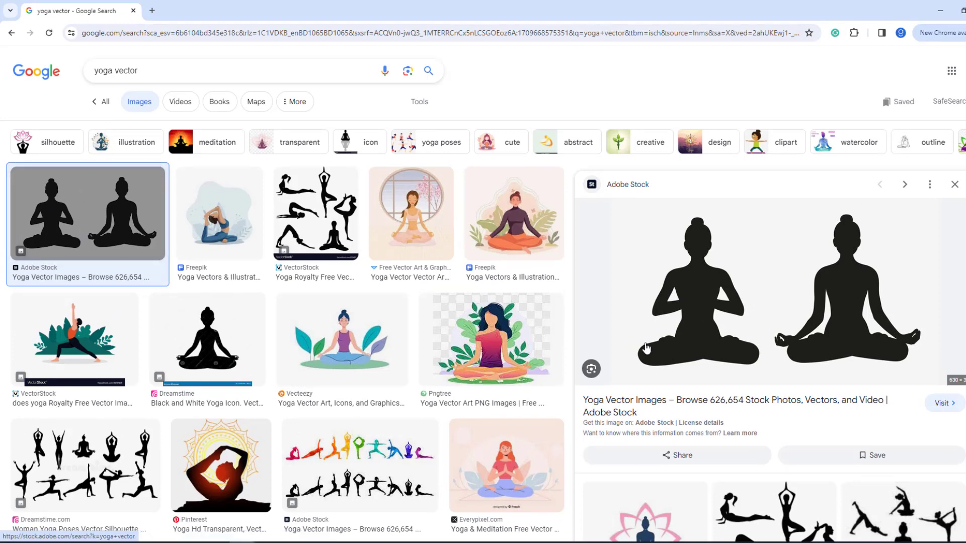
{"action": "right_click", "coordinate": [719, 270]}
{"action": "left_click", "coordinate": [749, 426]}
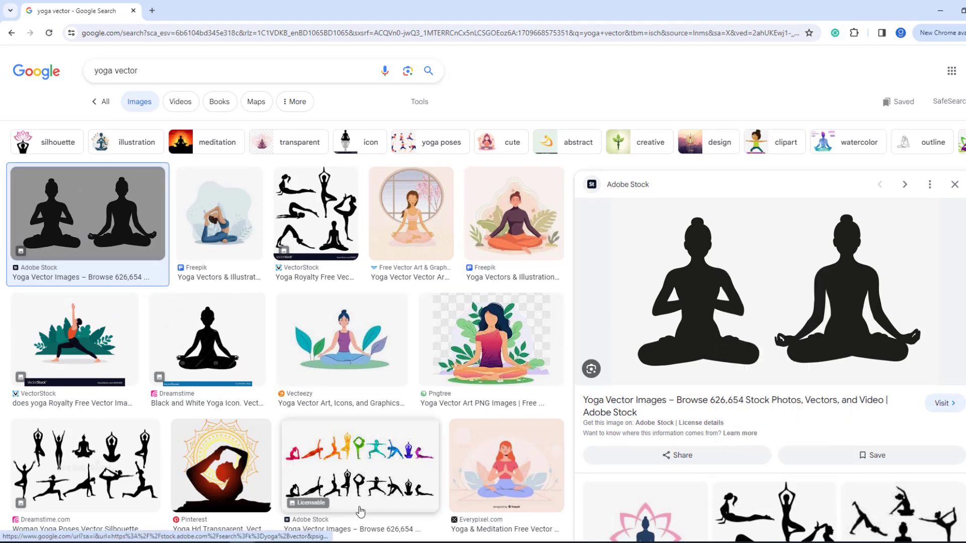
- Return to Illustrator, paste the yoga image below the artboard and enlarge it to about 979 px wide
{"action": "key", "text": "alt+Tab"}
{"action": "left_click_drag", "start_coordinate": [327, 453], "coordinate": [366, 225]}
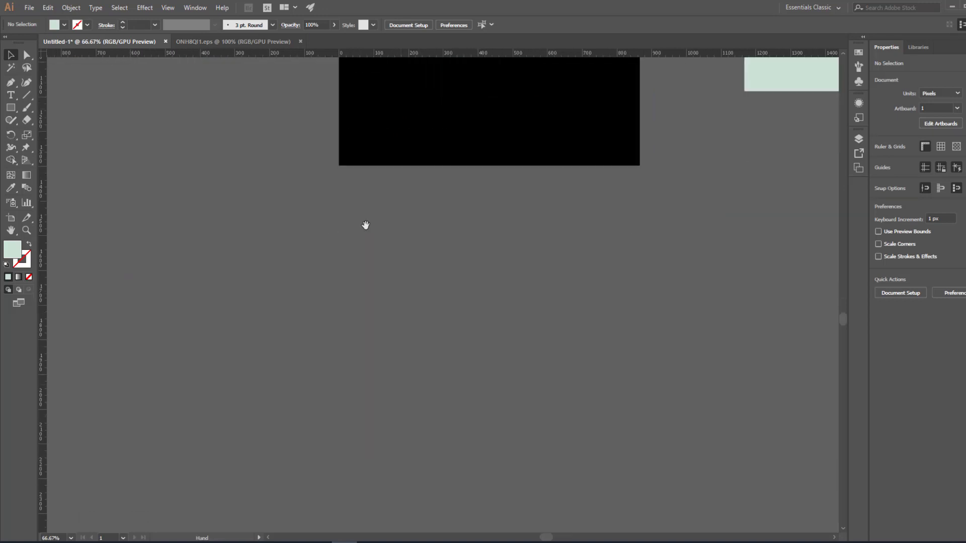
{"action": "key", "text": "ctrl+v"}
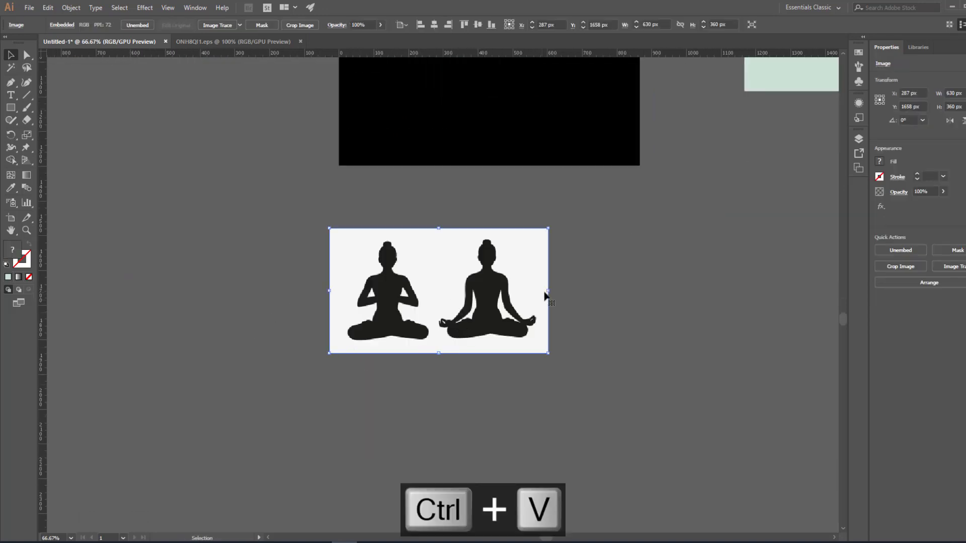
{"action": "left_click_drag", "start_coordinate": [551, 290], "coordinate": [671, 290]}
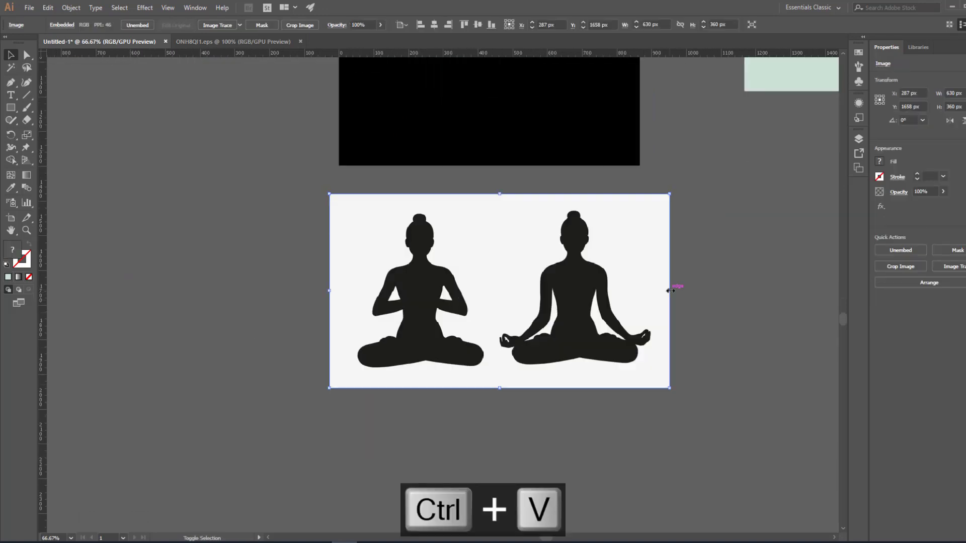
- Image-trace the yoga picture in black and white and set the trace to ignore white
{"action": "left_click", "coordinate": [225, 25]}
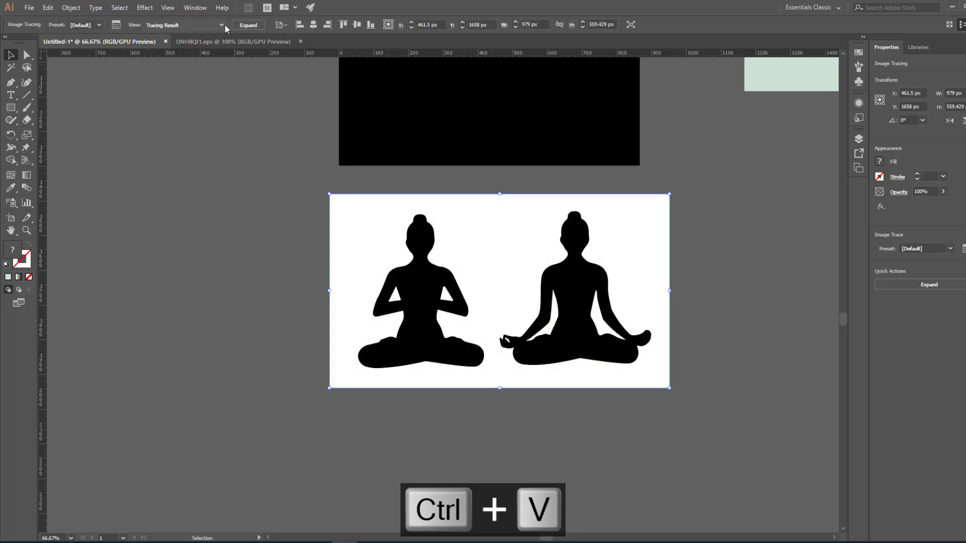
{"action": "left_click", "coordinate": [117, 26]}
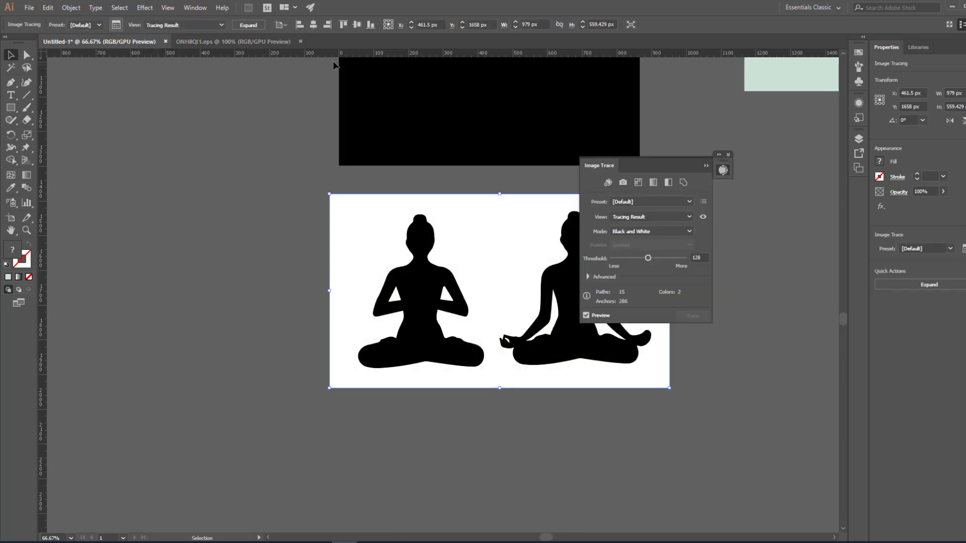
{"action": "left_click", "coordinate": [590, 278]}
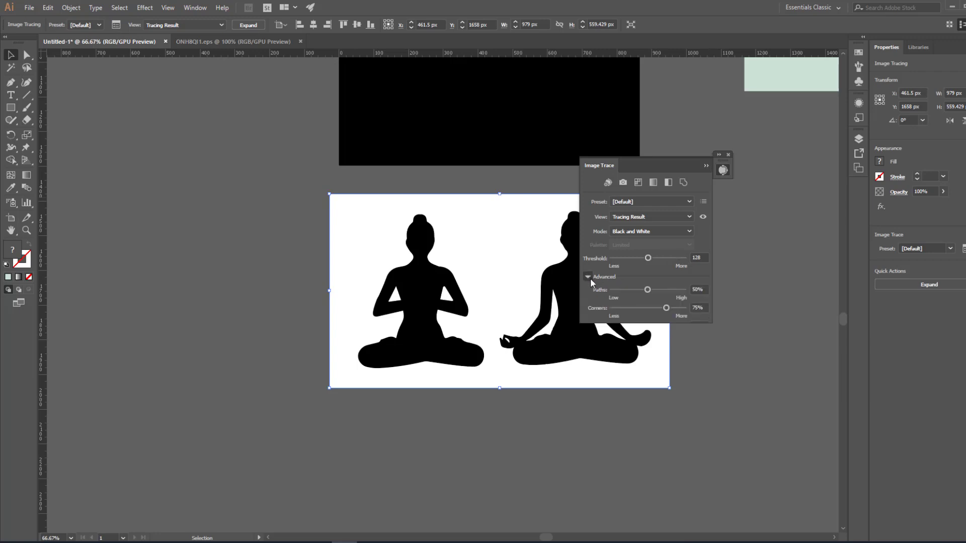
{"action": "left_click", "coordinate": [618, 392]}
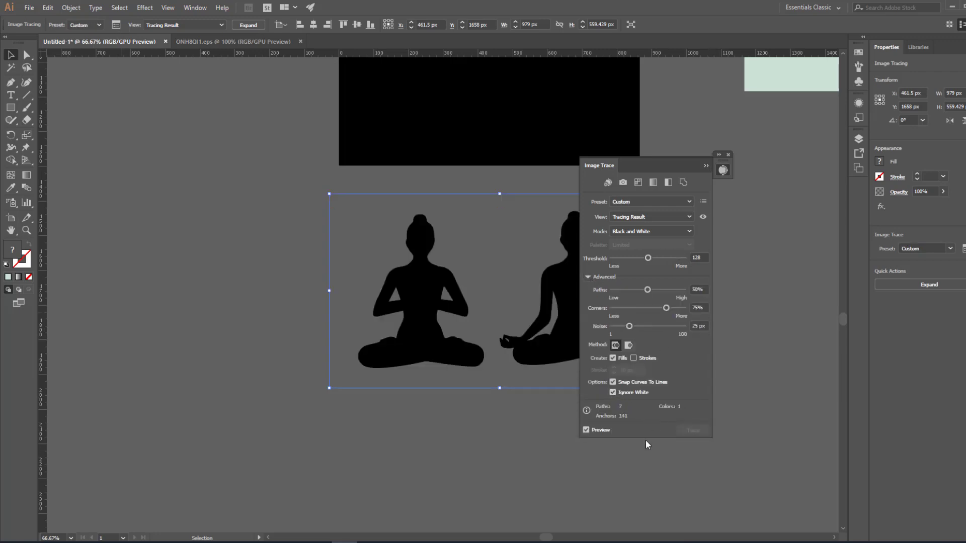
{"action": "left_click_drag", "start_coordinate": [646, 165], "coordinate": [789, 174]}
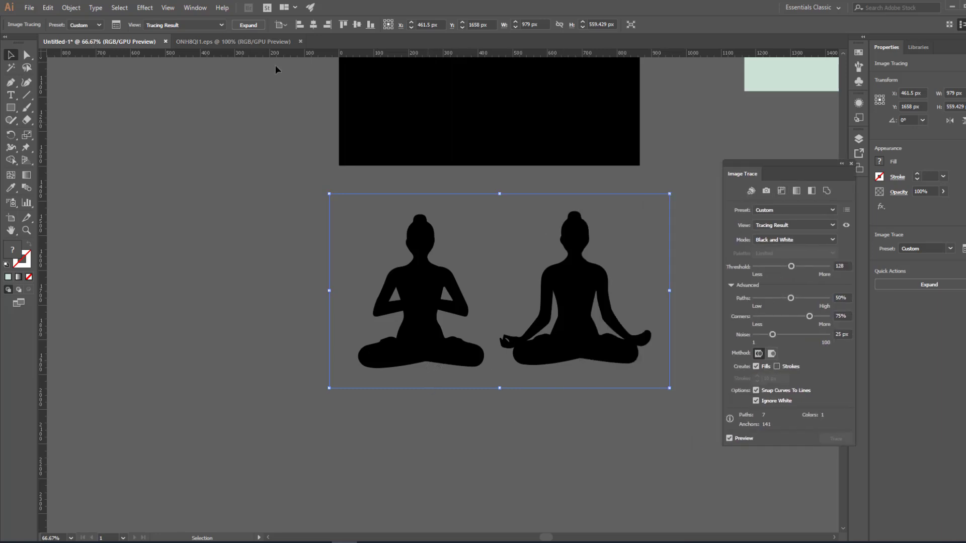
- Expand the traced yoga image into vector shapes and ungroup them
{"action": "left_click", "coordinate": [248, 25]}
{"action": "right_click", "coordinate": [476, 265]}
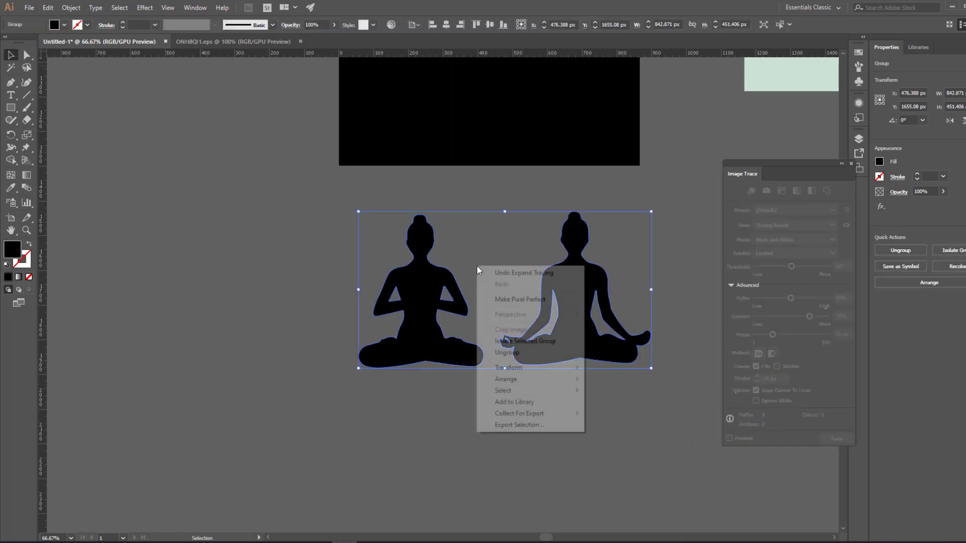
{"action": "left_click", "coordinate": [516, 354]}
- Delete the silhouette with hands resting on the knees, keeping only the figure with joined palms
{"action": "left_click", "coordinate": [533, 206]}
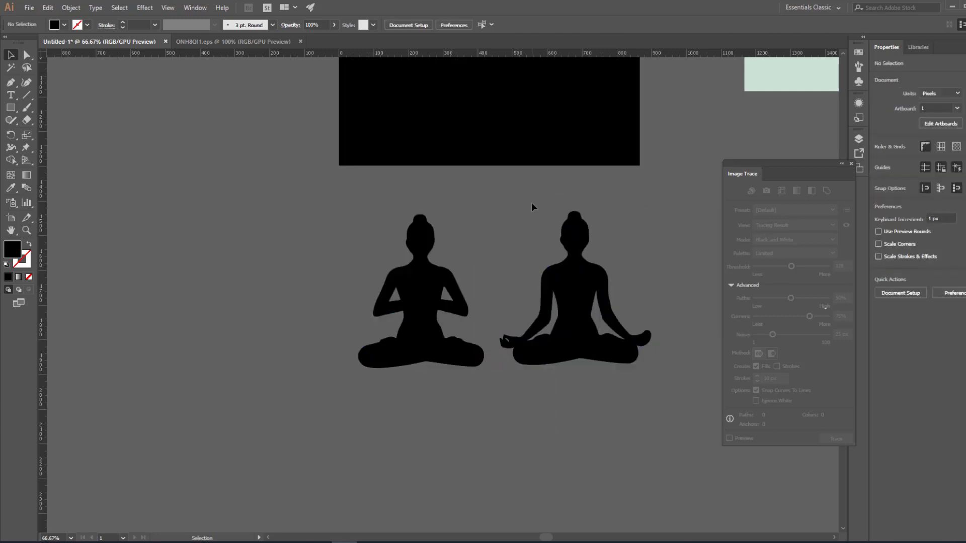
{"action": "left_click_drag", "start_coordinate": [633, 416], "coordinate": [633, 417]}
{"action": "key", "text": "BackSpace"}
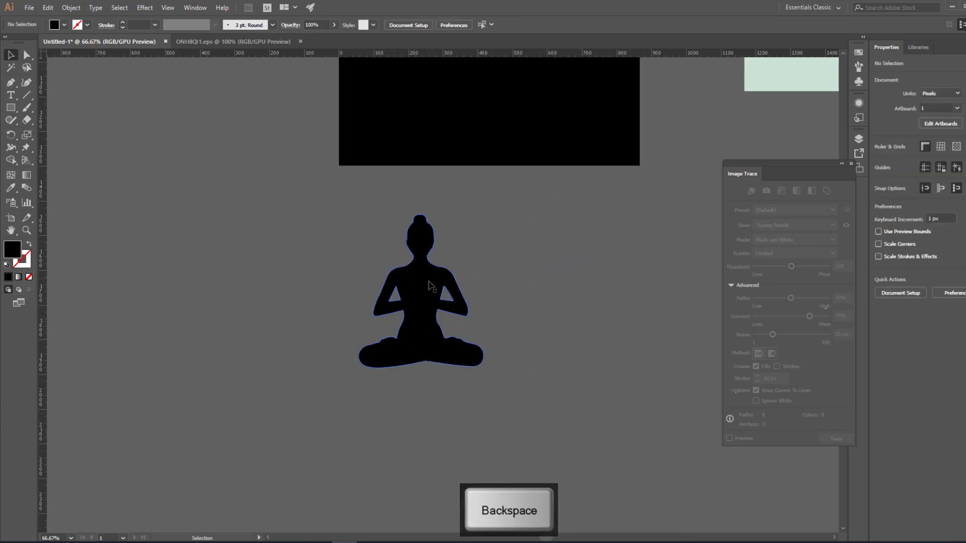
- Move the joined-palms silhouette beside the artboard below the reference designs and fill it with the red palette colour
{"action": "left_click_drag", "start_coordinate": [430, 285], "coordinate": [117, 118]}
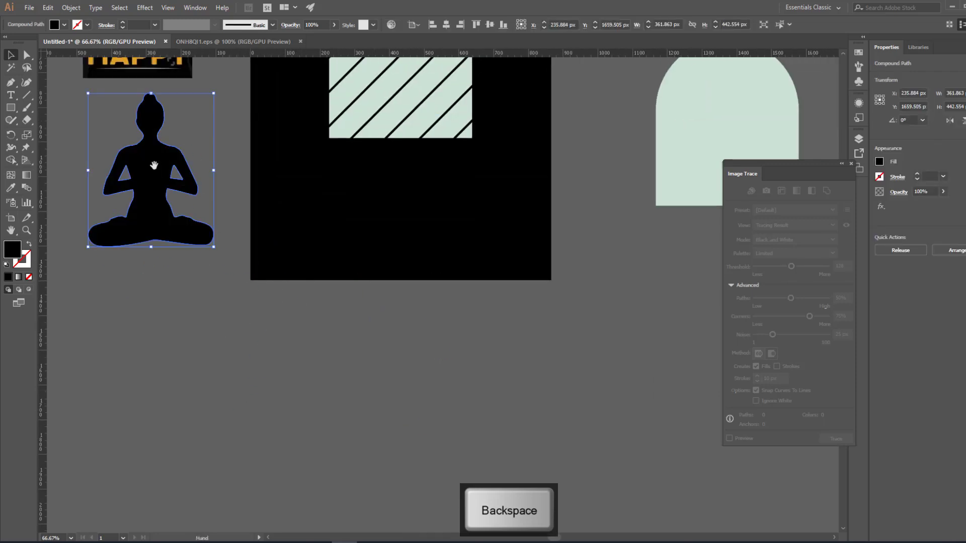
{"action": "left_click_drag", "start_coordinate": [151, 162], "coordinate": [230, 333]}
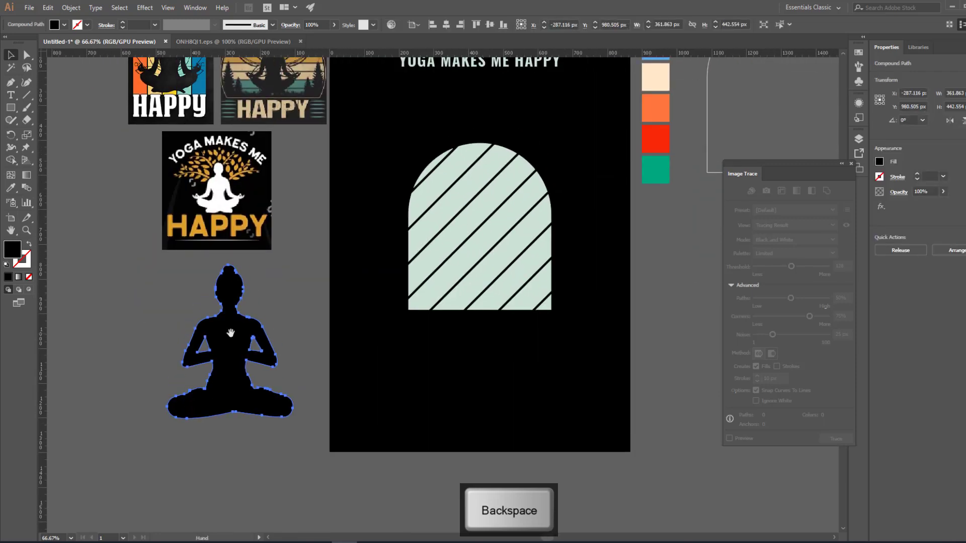
{"action": "left_click", "coordinate": [655, 146]}
{"action": "left_click", "coordinate": [112, 276]}
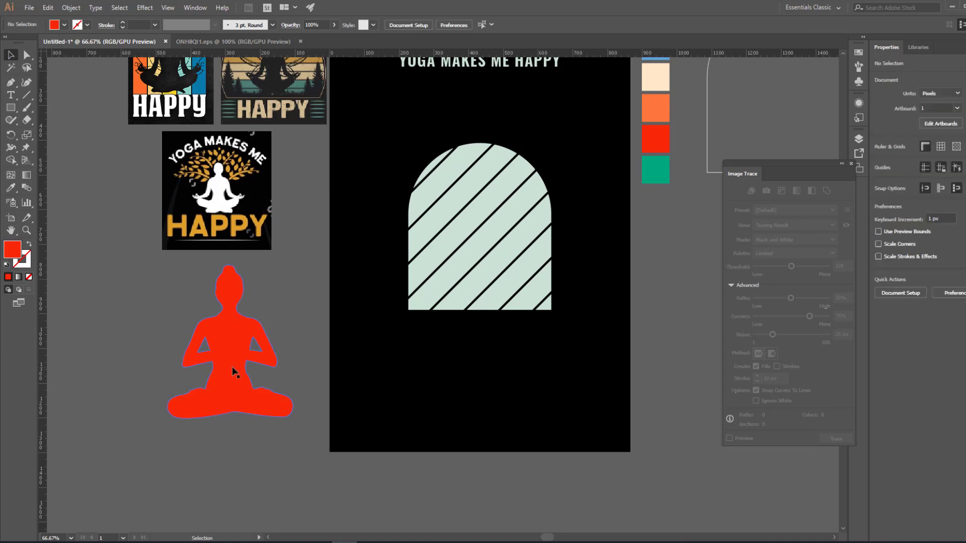
- Place the red yoga silhouette on the striped arch, scale it down proportionally and centre it inside the arch
{"action": "left_click_drag", "start_coordinate": [233, 372], "coordinate": [479, 291]}
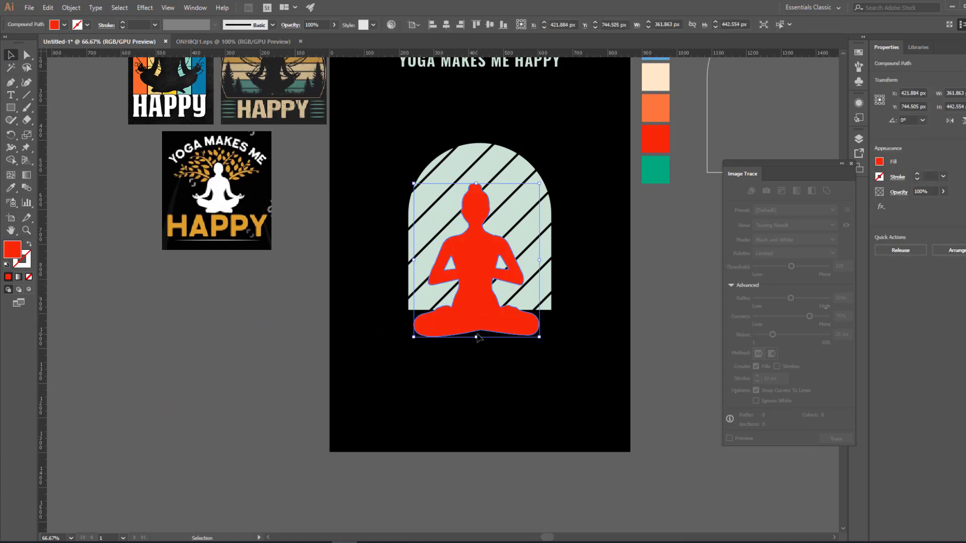
{"action": "left_click_drag", "start_coordinate": [478, 338], "coordinate": [478, 279]}
{"action": "left_click", "coordinate": [478, 351]}
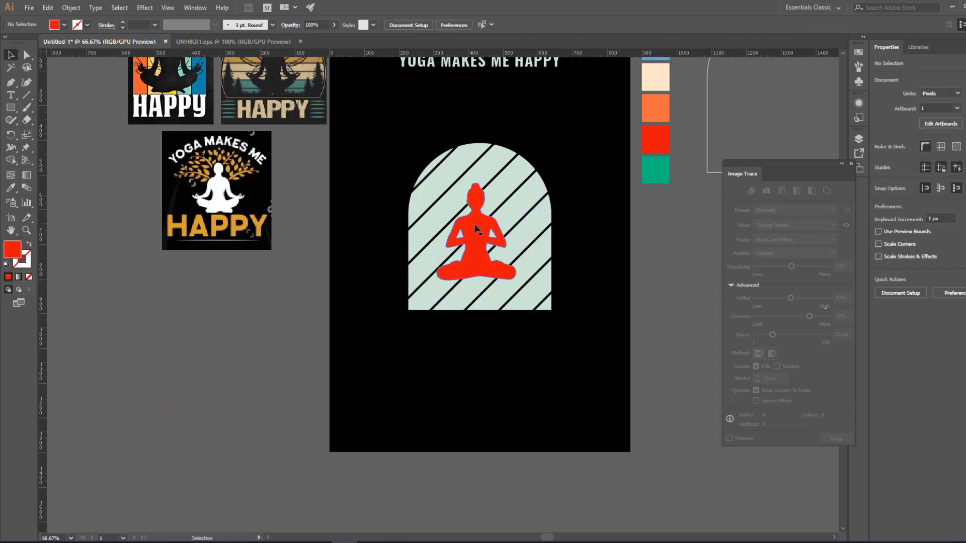
{"action": "left_click_drag", "start_coordinate": [475, 225], "coordinate": [478, 226]}
{"action": "left_click", "coordinate": [511, 351]}
{"action": "key", "text": "space"}
{"action": "left_click_drag", "start_coordinate": [255, 140], "coordinate": [223, 156]}
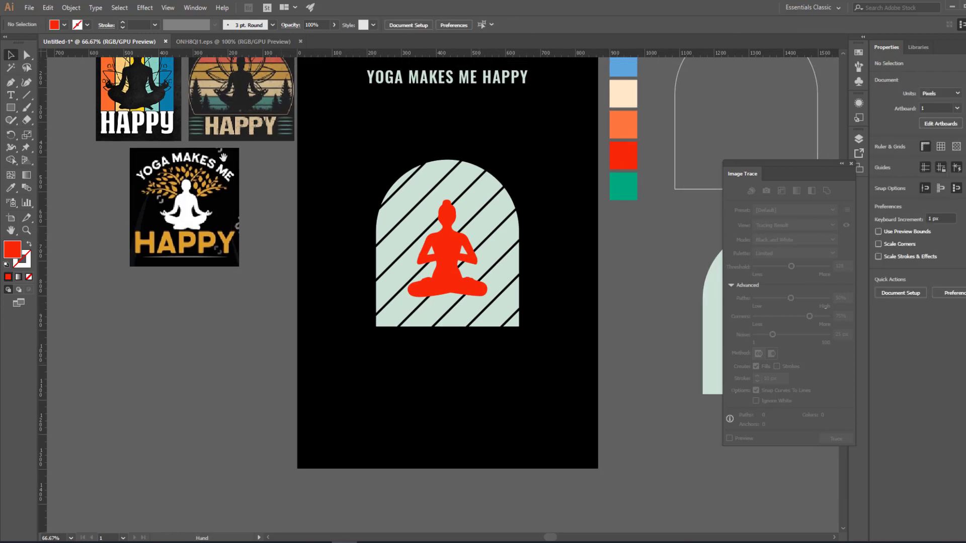
{"action": "left_click_drag", "start_coordinate": [228, 86], "coordinate": [247, 129]}
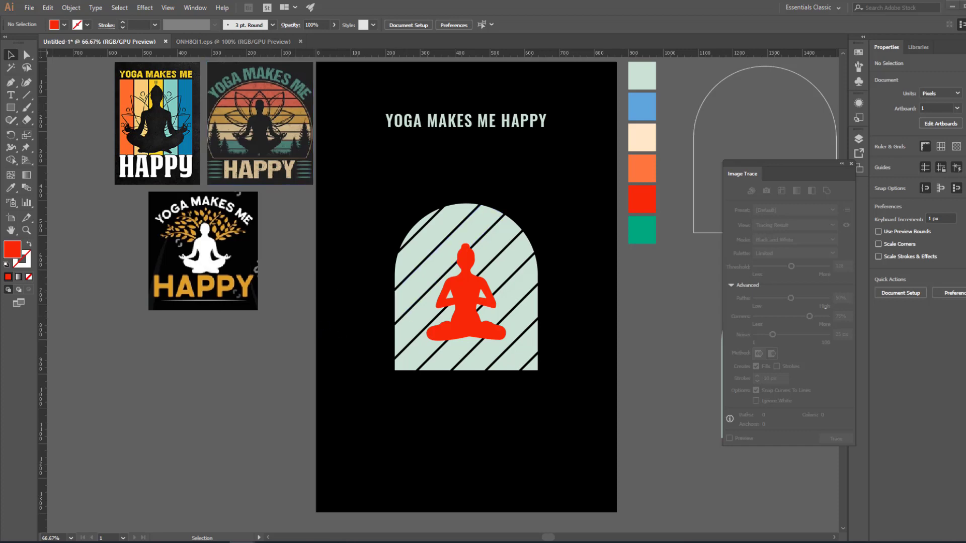
- Switch to the browser's "yoga flower VECTOR" results and copy the VectorStock lotus flower image
{"action": "left_click_drag", "start_coordinate": [53, 248], "coordinate": [411, 186]}
{"action": "left_click", "coordinate": [648, 179]}
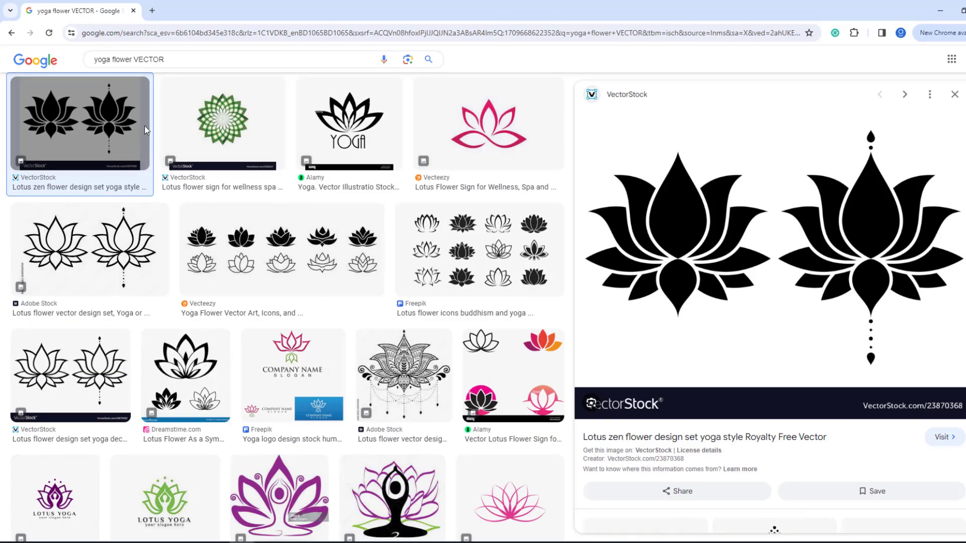
{"action": "scroll", "coordinate": [332, 157], "scroll_direction": "up", "scroll_amount": 1}
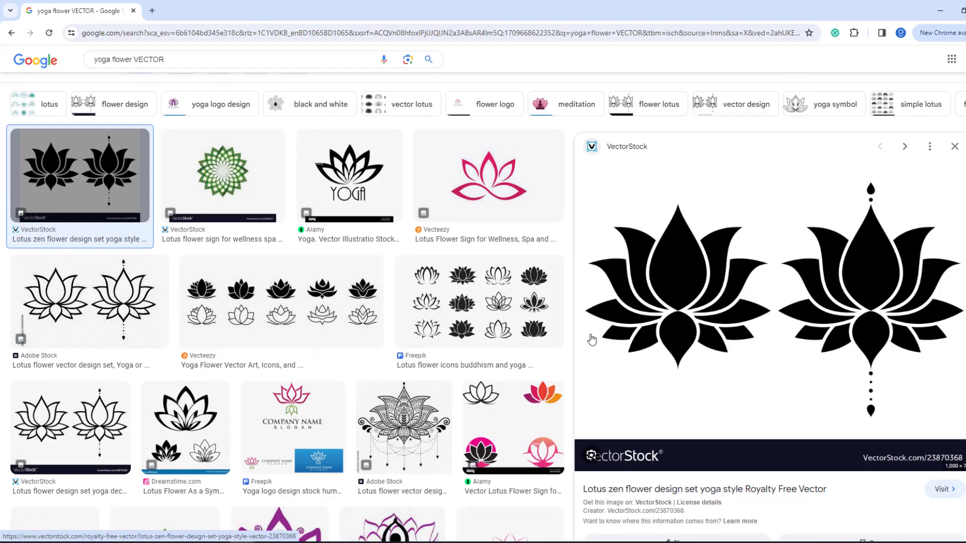
{"action": "key", "text": "alt+Tab"}
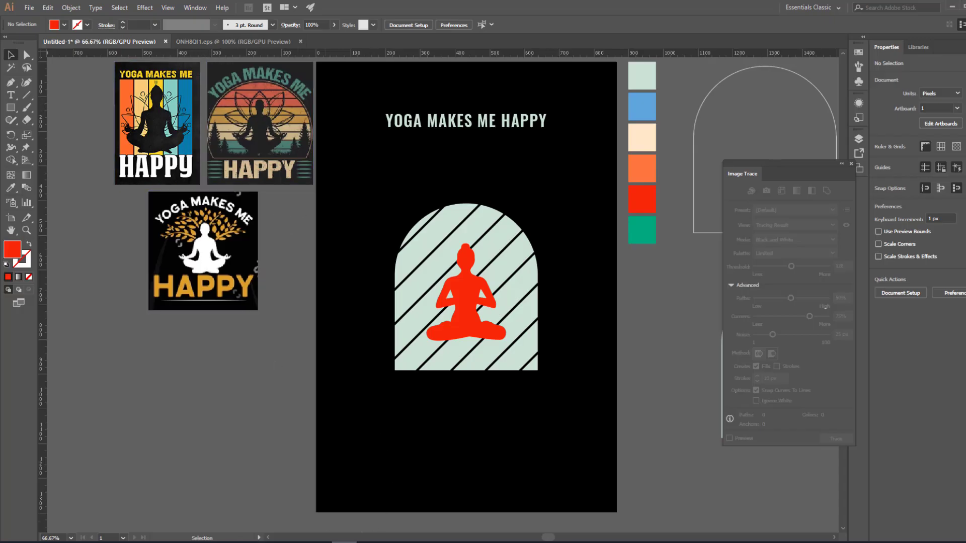
{"action": "mouse_move", "coordinate": [242, 537]}
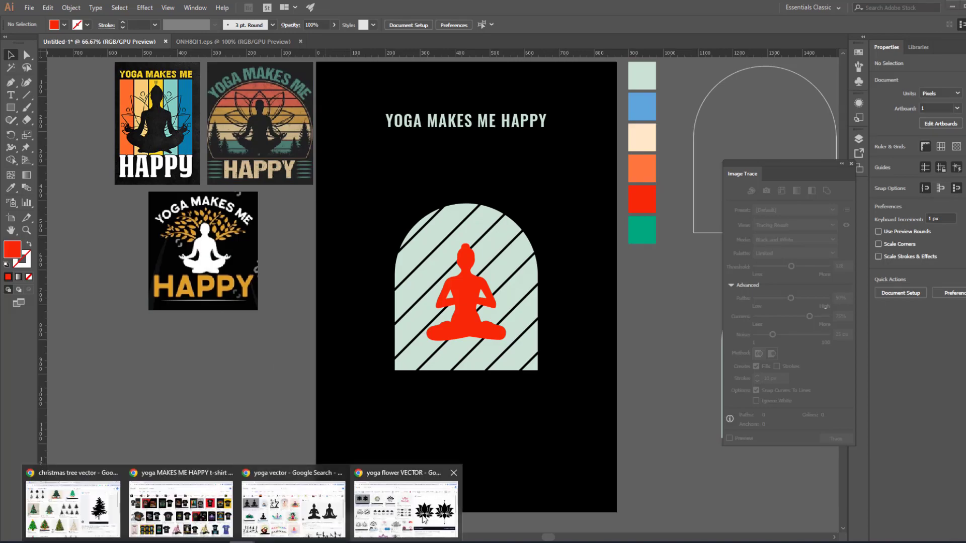
{"action": "left_click", "coordinate": [410, 503]}
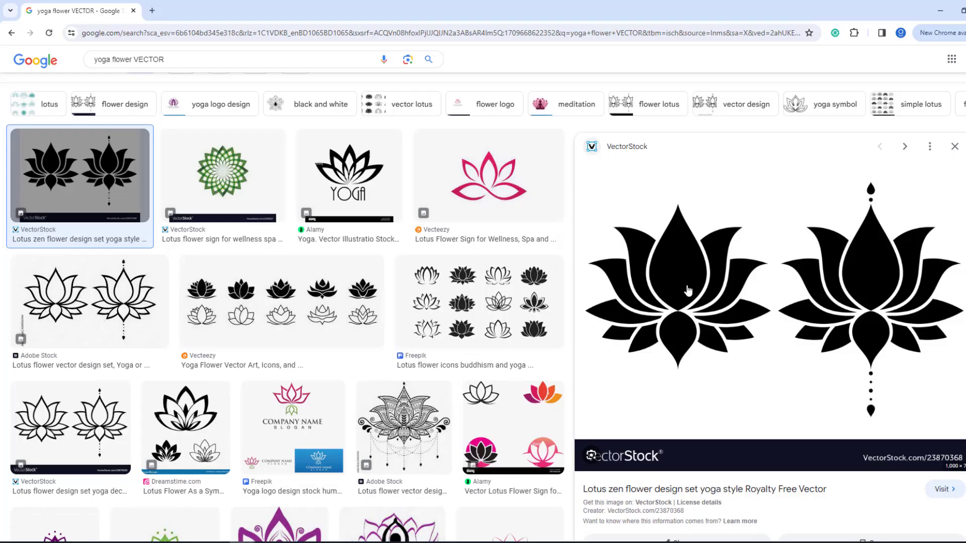
{"action": "right_click", "coordinate": [700, 248]}
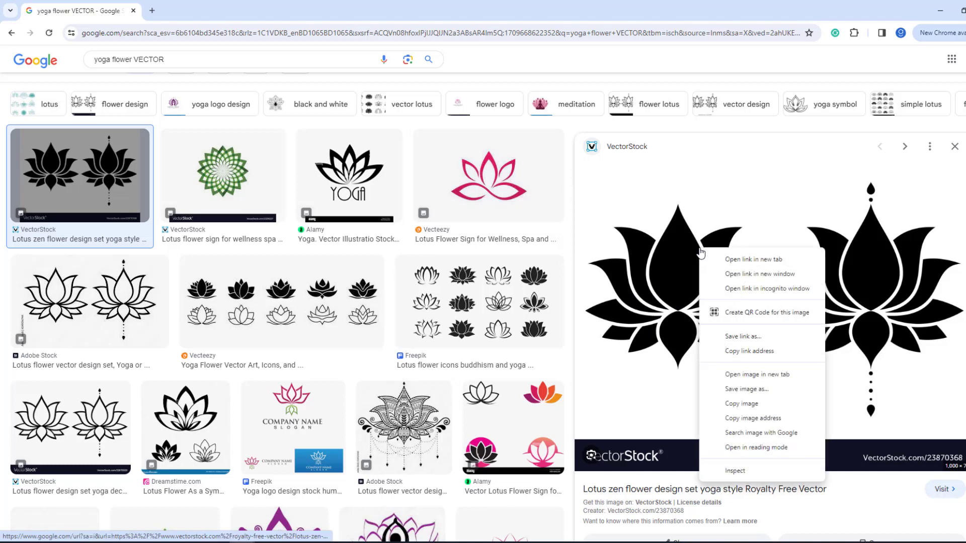
{"action": "left_click", "coordinate": [747, 407]}
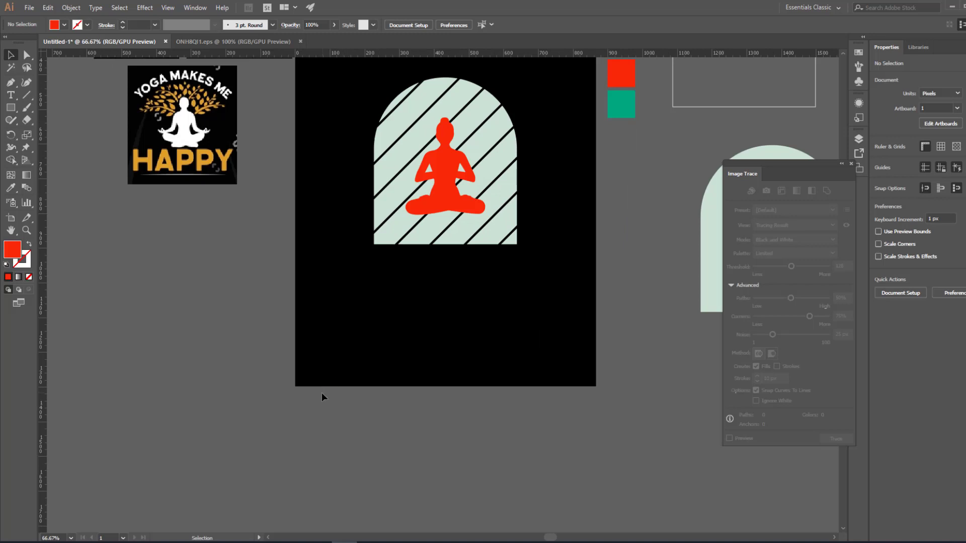
- Return to Illustrator, paste the lotus image below the artboard and image-trace it in black and white, ignoring white
{"action": "key", "text": "ctrl+v"}
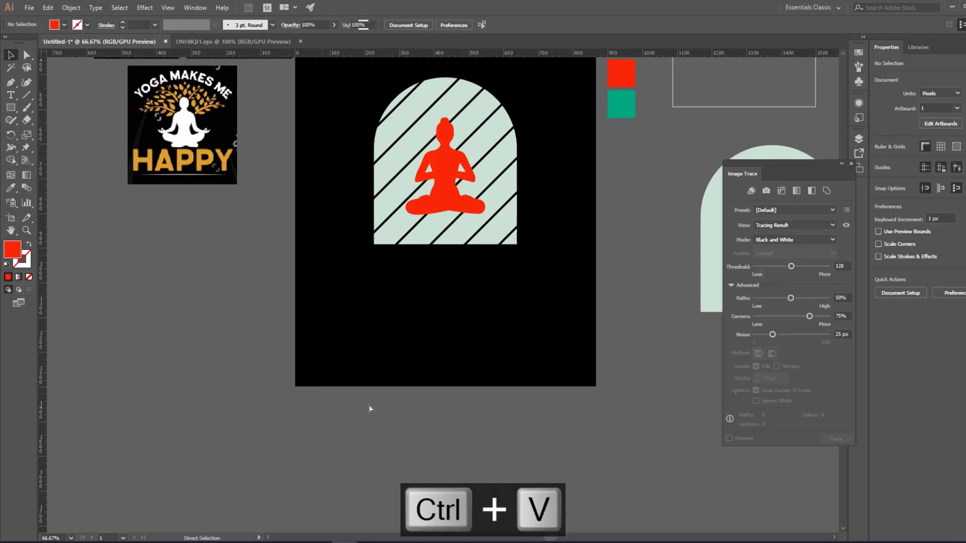
{"action": "left_click_drag", "start_coordinate": [442, 320], "coordinate": [463, 112]}
{"action": "left_click_drag", "start_coordinate": [398, 92], "coordinate": [372, 375]}
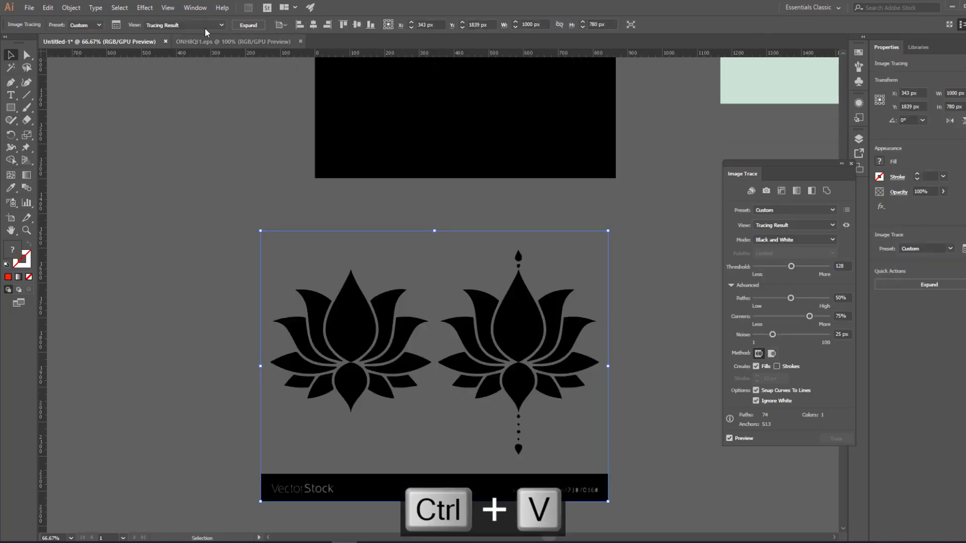
- Expand and ungroup the traced lotus image, and delete the dotted-drop lotus and the VectorStock banner
{"action": "right_click", "coordinate": [366, 347]}
{"action": "left_click", "coordinate": [412, 433]}
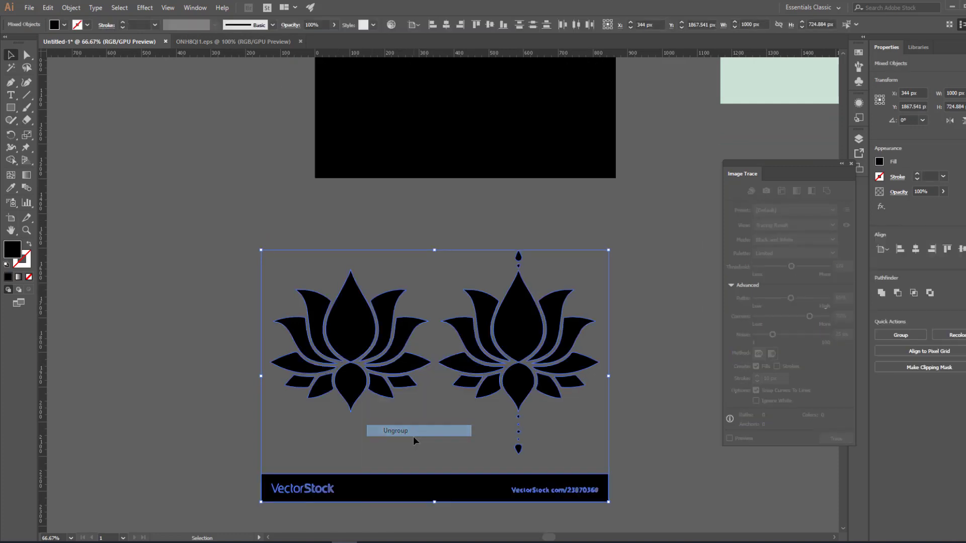
{"action": "left_click", "coordinate": [458, 255]}
{"action": "left_click_drag", "start_coordinate": [463, 246], "coordinate": [631, 528]}
{"action": "key", "text": "BackSpace"}
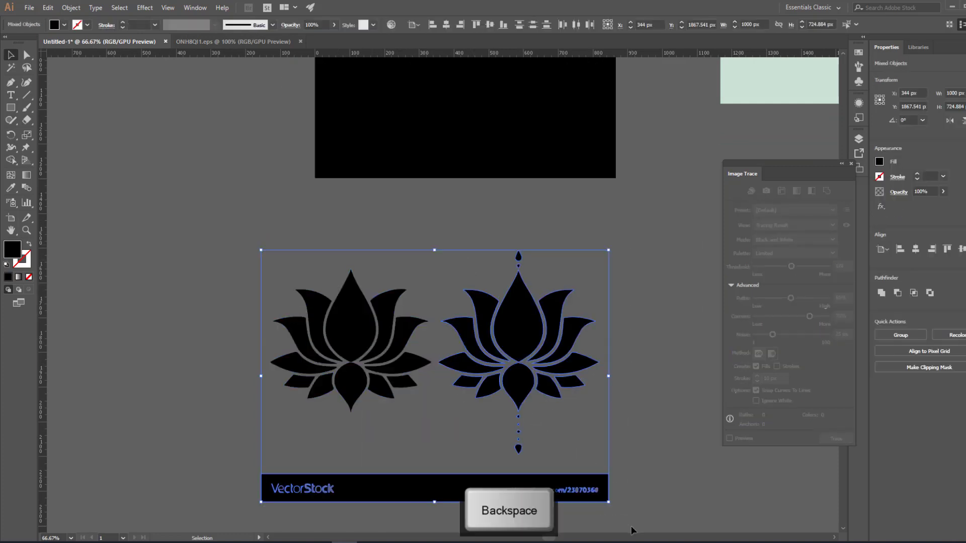
{"action": "scroll", "coordinate": [487, 393], "scroll_direction": "up", "scroll_amount": 1}
{"action": "scroll", "coordinate": [487, 393], "scroll_direction": "right", "scroll_amount": 1}
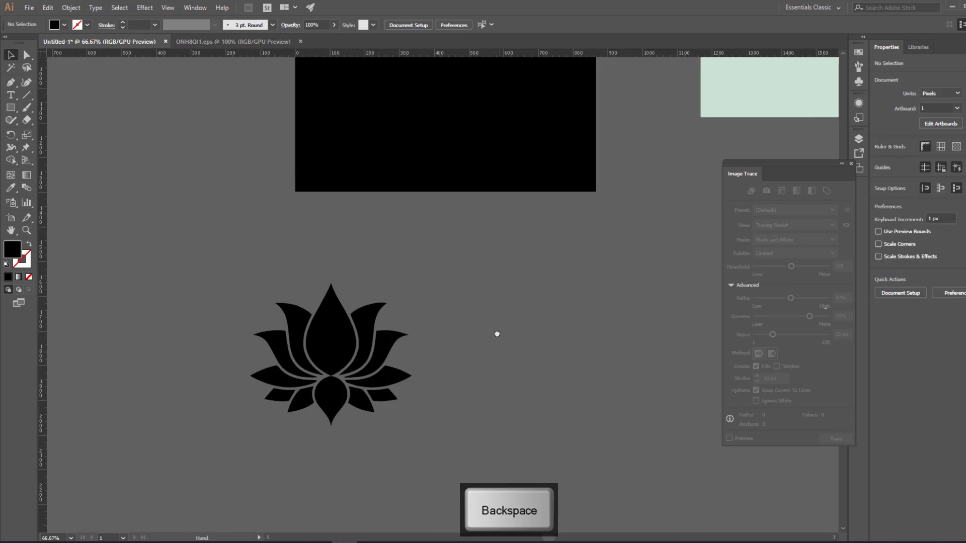
- Unite all petals of the remaining lotus into one object with Pathfinder
{"action": "left_click", "coordinate": [322, 322]}
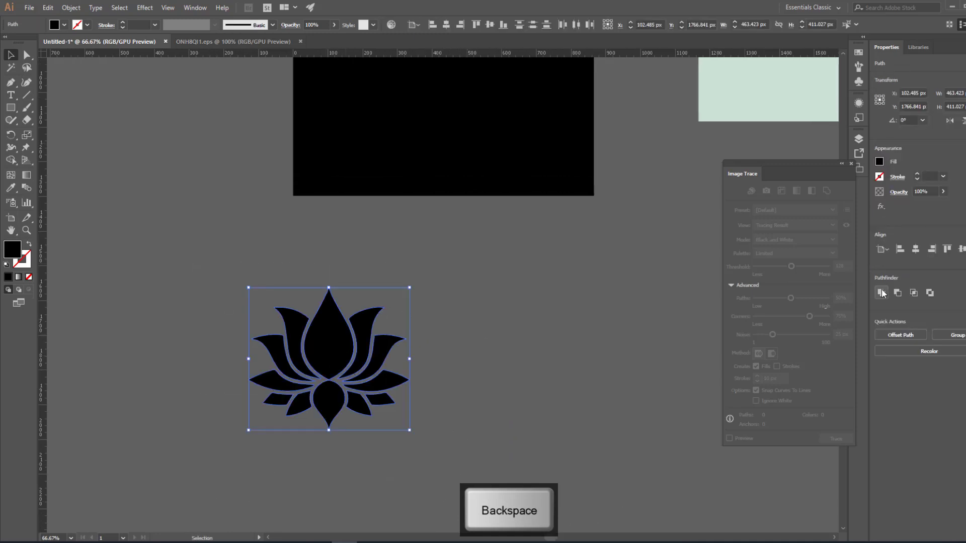
{"action": "left_click", "coordinate": [882, 293]}
{"action": "left_click", "coordinate": [553, 356]}
- Move the lotus onto the artboard just beneath the striped arch and fill it with the green palette colour
{"action": "left_click_drag", "start_coordinate": [520, 324], "coordinate": [478, 416]}
{"action": "left_click_drag", "start_coordinate": [287, 436], "coordinate": [397, 220]}
{"action": "scroll", "coordinate": [433, 201], "scroll_direction": "up", "scroll_amount": 5}
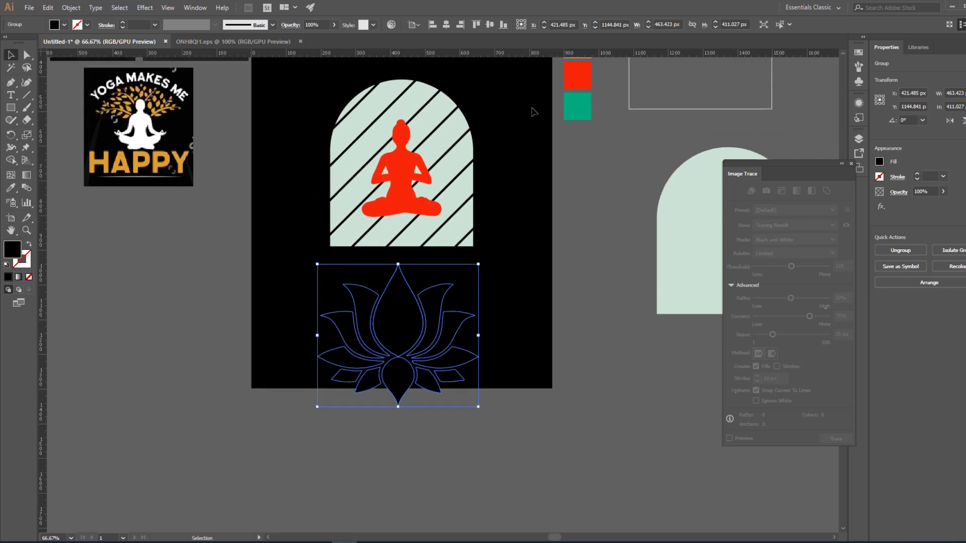
{"action": "key", "text": "i"}
{"action": "left_click", "coordinate": [578, 159]}
{"action": "left_click", "coordinate": [11, 57]}
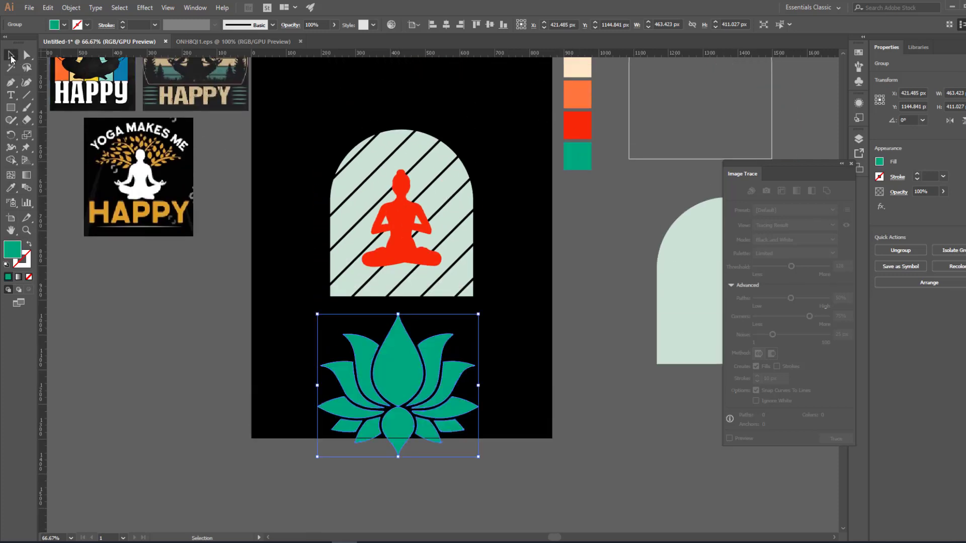
- Move the green lotus up so it overlaps the right side of the striped arch
{"action": "left_click", "coordinate": [188, 346]}
{"action": "scroll", "coordinate": [176, 315], "scroll_direction": "up", "scroll_amount": 2}
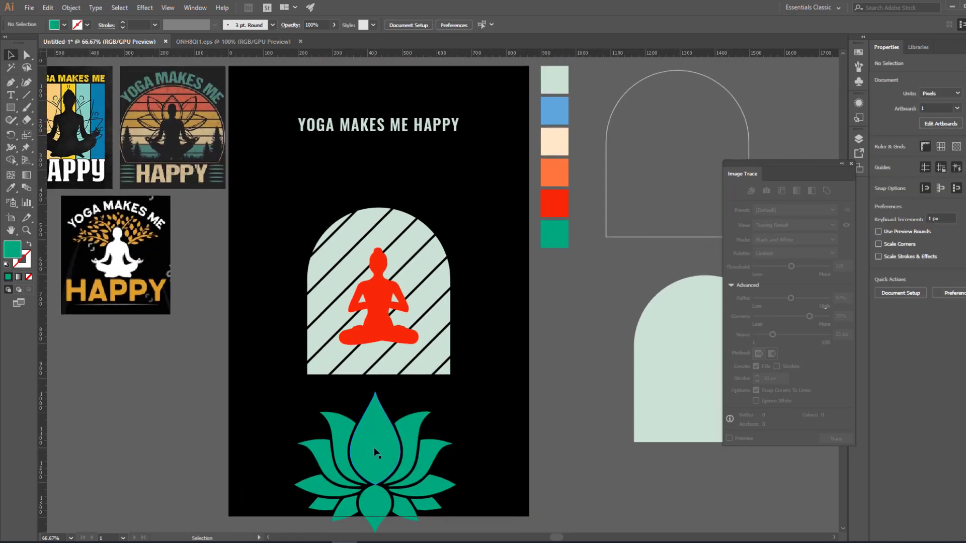
{"action": "left_click_drag", "start_coordinate": [373, 455], "coordinate": [462, 265]}
{"action": "left_click_drag", "start_coordinate": [478, 398], "coordinate": [522, 381]}
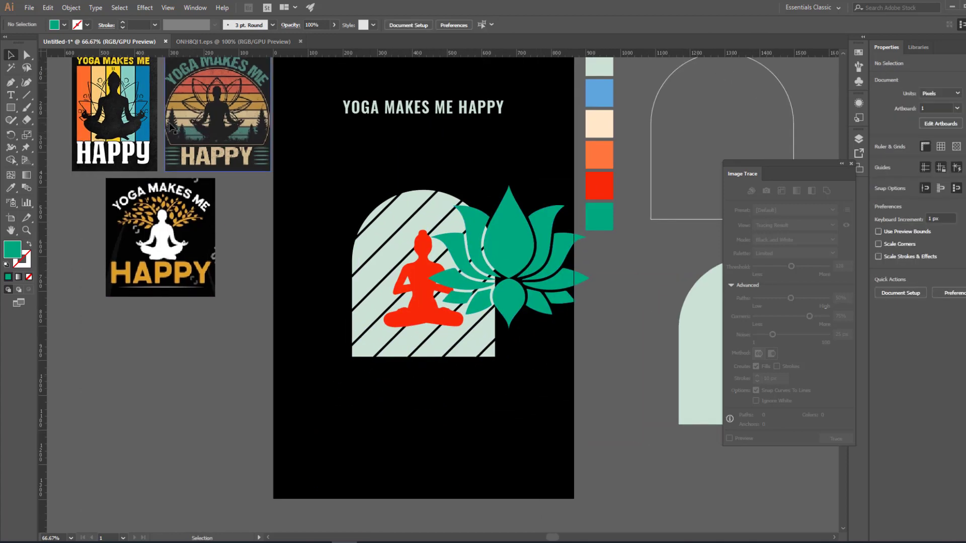
- Switch to the browser's "christmas tree vector" results and copy the black fir-tree silhouette image from VectorStock
{"action": "key", "text": "alt+Tab"}
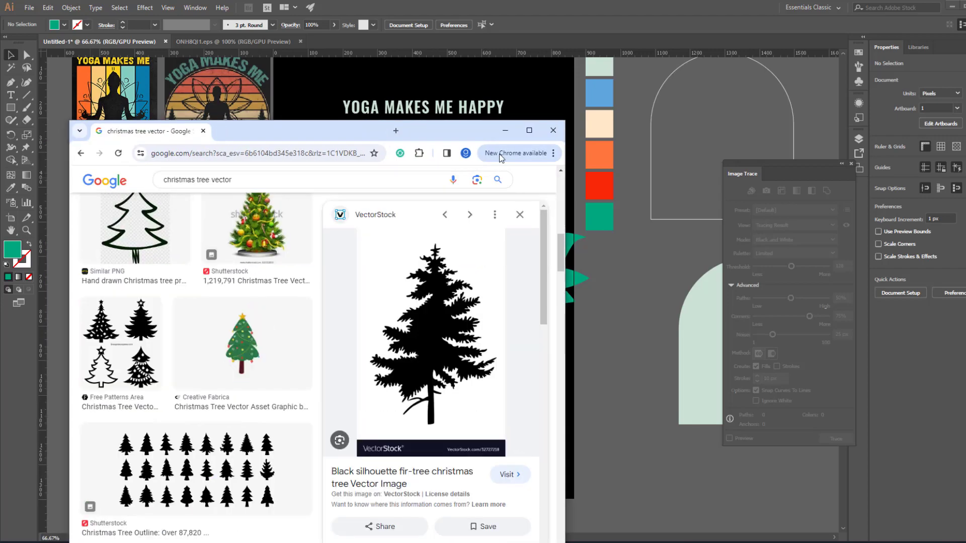
{"action": "left_click", "coordinate": [530, 130]}
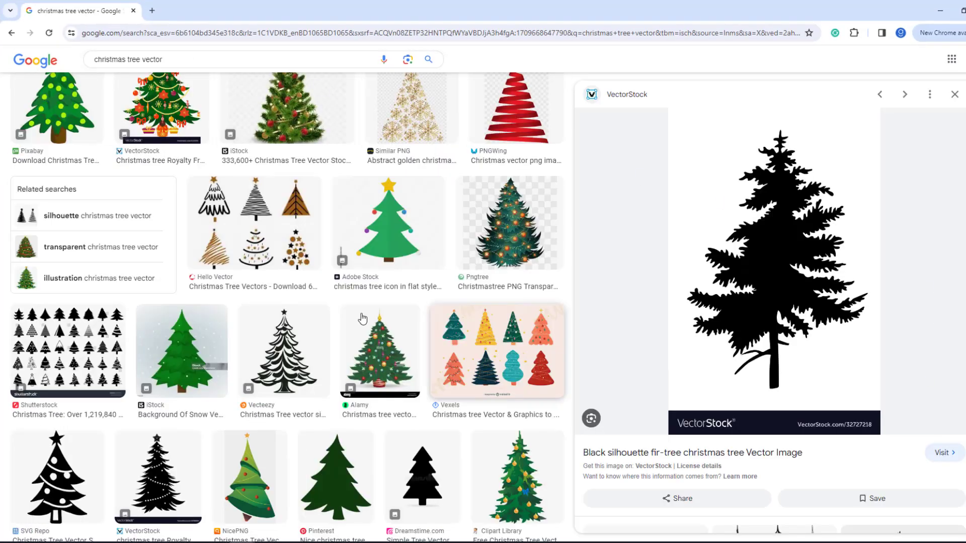
{"action": "scroll", "coordinate": [538, 322], "scroll_direction": "up", "scroll_amount": 4}
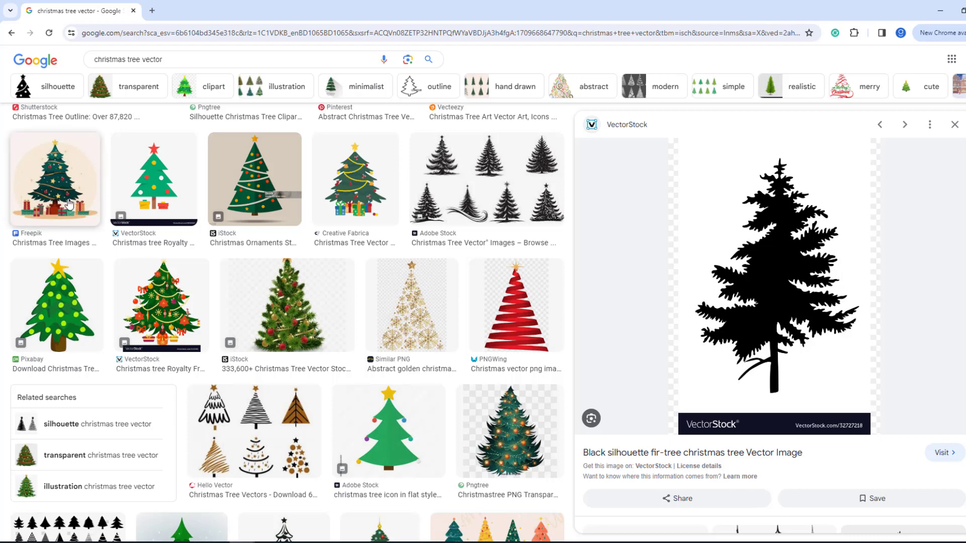
{"action": "right_click", "coordinate": [746, 268]}
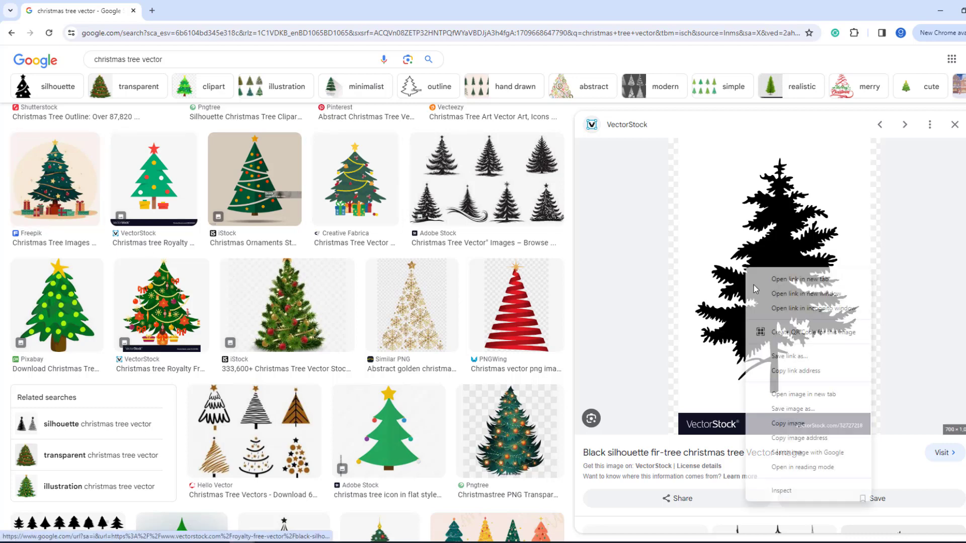
{"action": "left_click", "coordinate": [788, 424]}
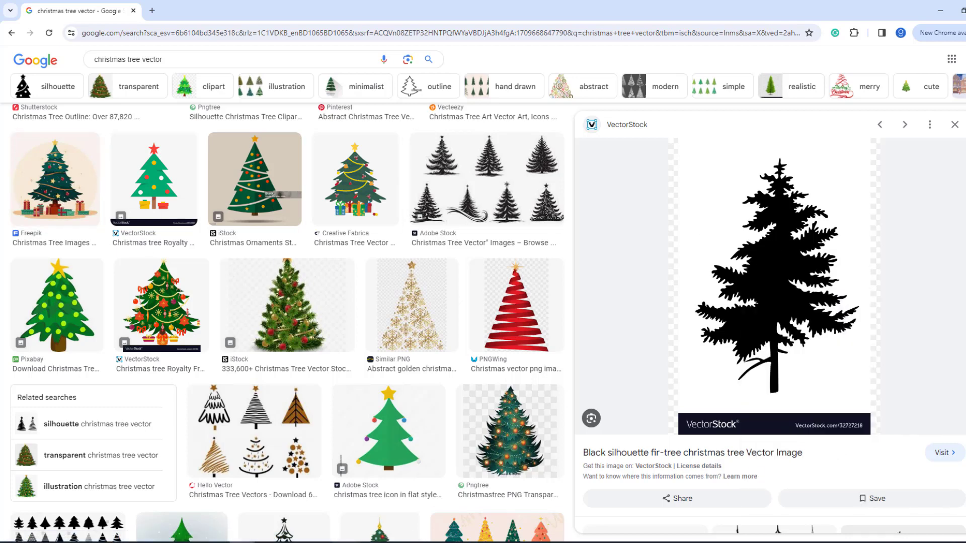
- Return to Illustrator, paste the fir-tree image below the artboard and image-trace it in black and white, ignoring white
{"action": "key", "text": "alt+Tab"}
{"action": "left_click_drag", "start_coordinate": [406, 458], "coordinate": [237, 140]}
{"action": "key", "text": "ctrl+v"}
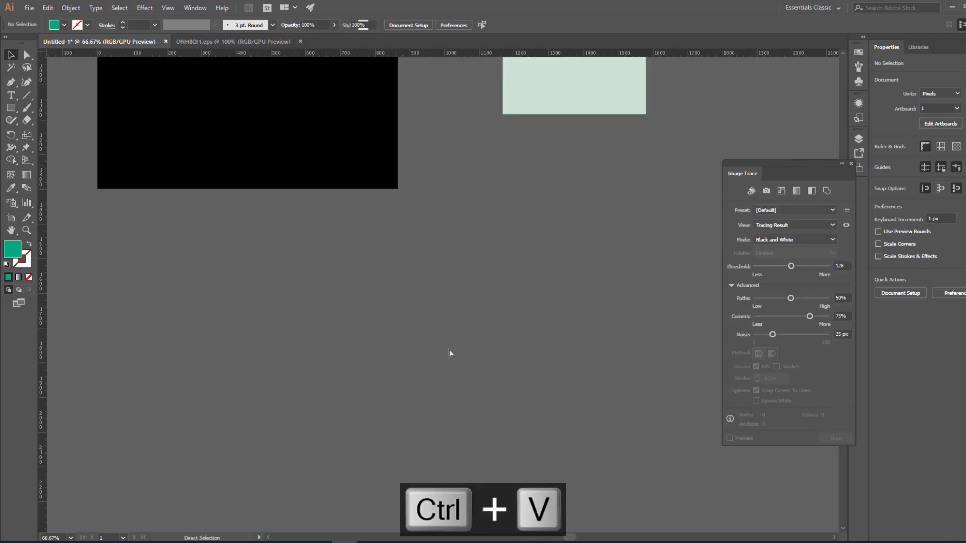
{"action": "left_click_drag", "start_coordinate": [422, 259], "coordinate": [391, 313]}
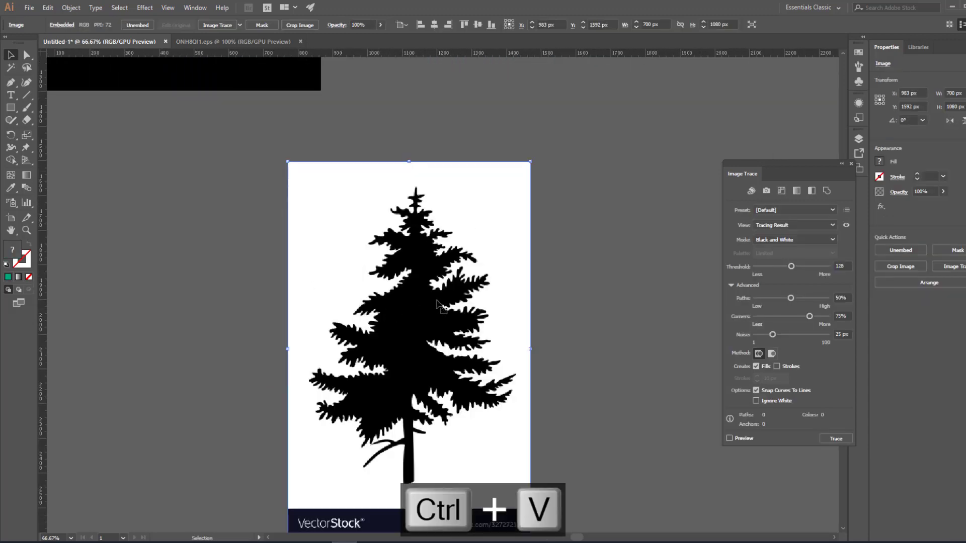
{"action": "left_click", "coordinate": [780, 402]}
{"action": "left_click", "coordinate": [743, 439]}
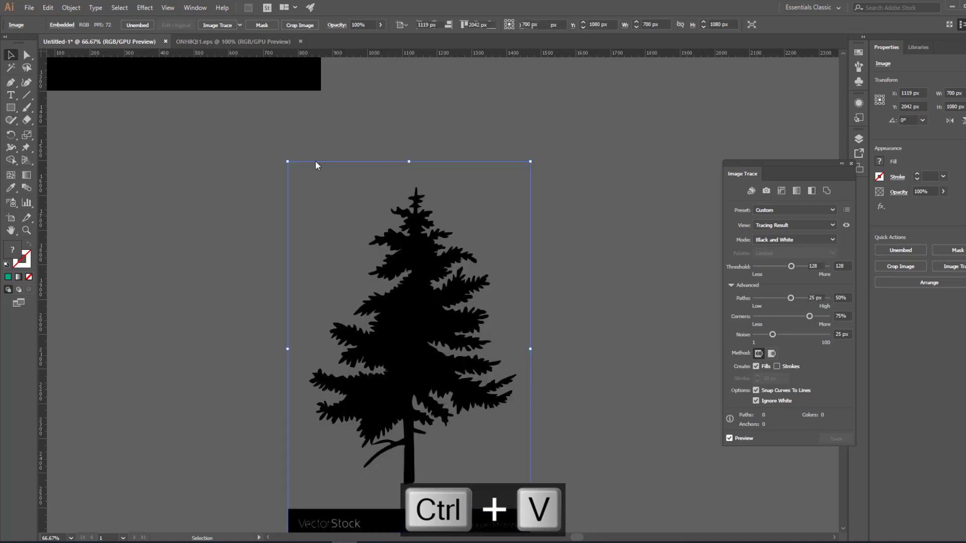
- Expand the traced fir-tree image into vector shapes and ungroup them
{"action": "left_click", "coordinate": [248, 24]}
{"action": "right_click", "coordinate": [406, 205]}
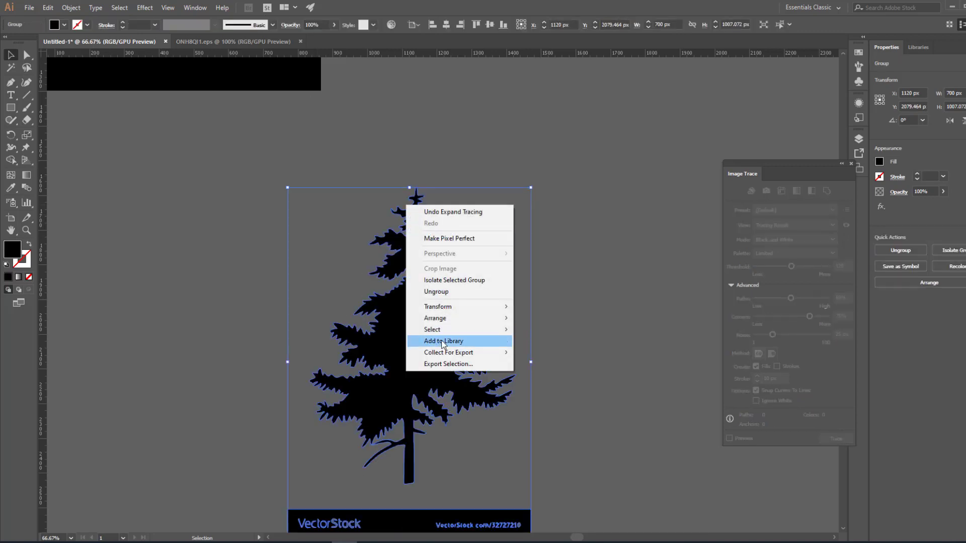
{"action": "left_click", "coordinate": [430, 293]}
{"action": "left_click", "coordinate": [484, 432]}
- Delete the VectorStock banner beneath the fir tree, keeping only the tree silhouette
{"action": "scroll", "coordinate": [482, 382], "scroll_direction": "down", "scroll_amount": 3}
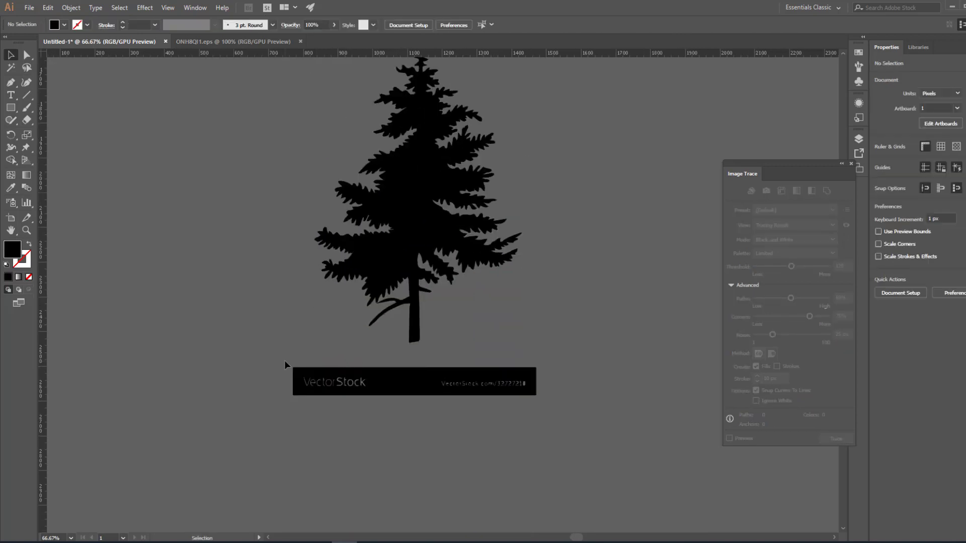
{"action": "left_click_drag", "start_coordinate": [284, 361], "coordinate": [635, 449]}
{"action": "key", "text": "BackSpace"}
{"action": "scroll", "coordinate": [564, 353], "scroll_direction": "up", "scroll_amount": 3}
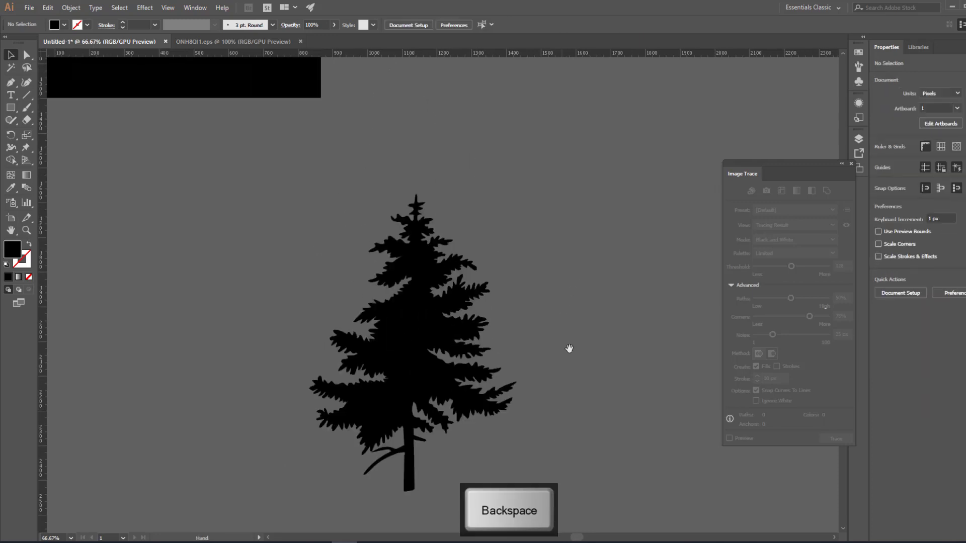
- Select the whole fir-tree silhouette and unite its shapes with Pathfinder
{"action": "left_click_drag", "start_coordinate": [276, 476], "coordinate": [565, 401]}
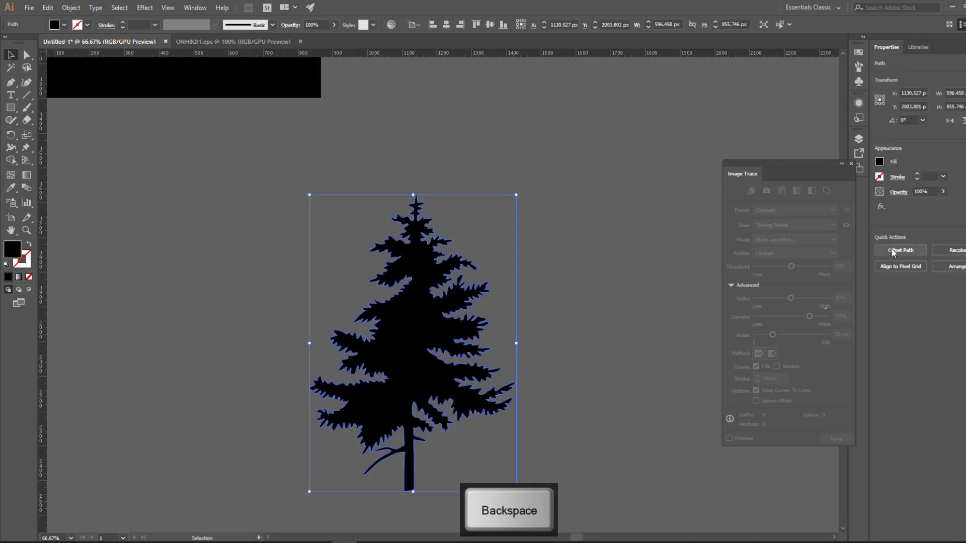
{"action": "left_click", "coordinate": [201, 9]}
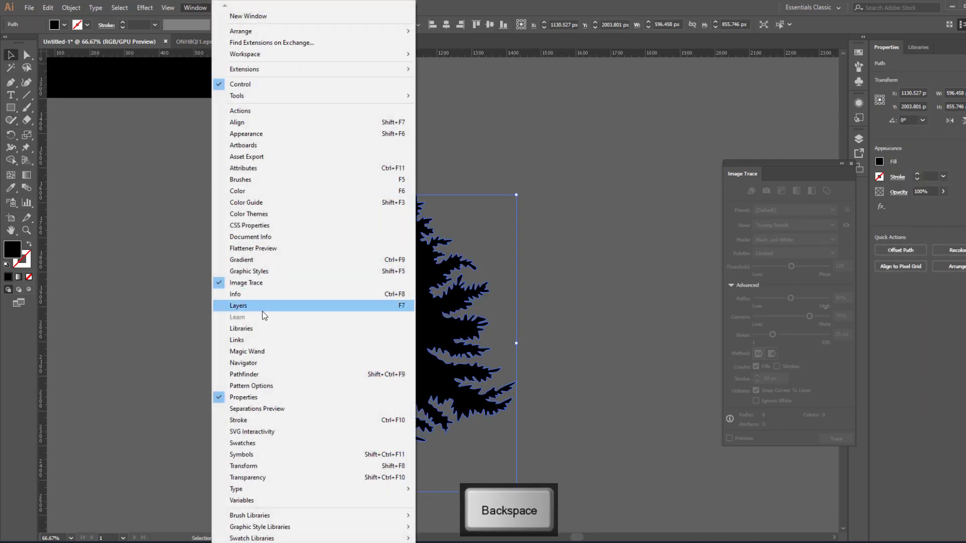
{"action": "left_click", "coordinate": [245, 374]}
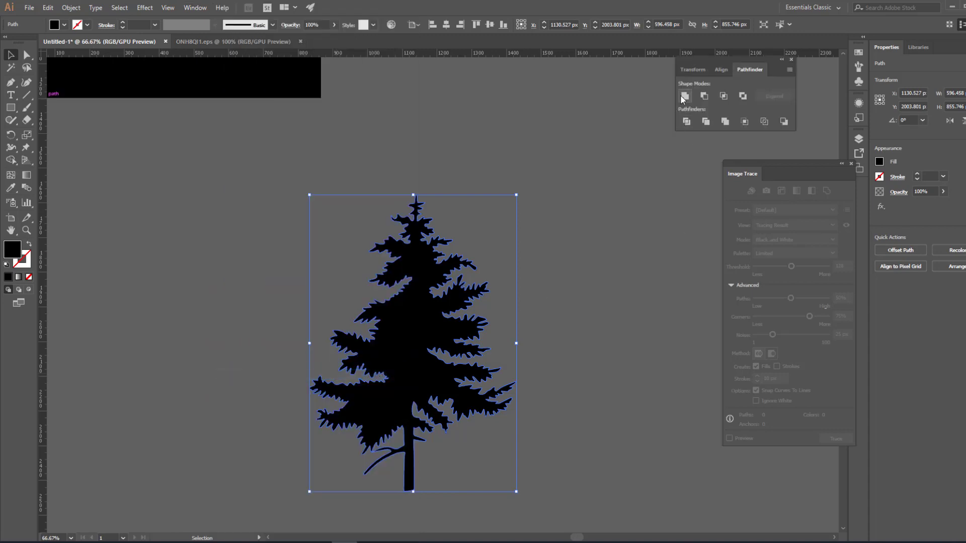
{"action": "left_click", "coordinate": [570, 289]}
- Move the fir tree up onto the artboard and recolor it with the blue palette swatch
{"action": "left_click_drag", "start_coordinate": [564, 291], "coordinate": [605, 498]}
{"action": "left_click_drag", "start_coordinate": [448, 491], "coordinate": [346, 177]}
{"action": "scroll", "coordinate": [345, 177], "scroll_direction": "up", "scroll_amount": 5}
{"action": "left_click", "coordinate": [407, 151]}
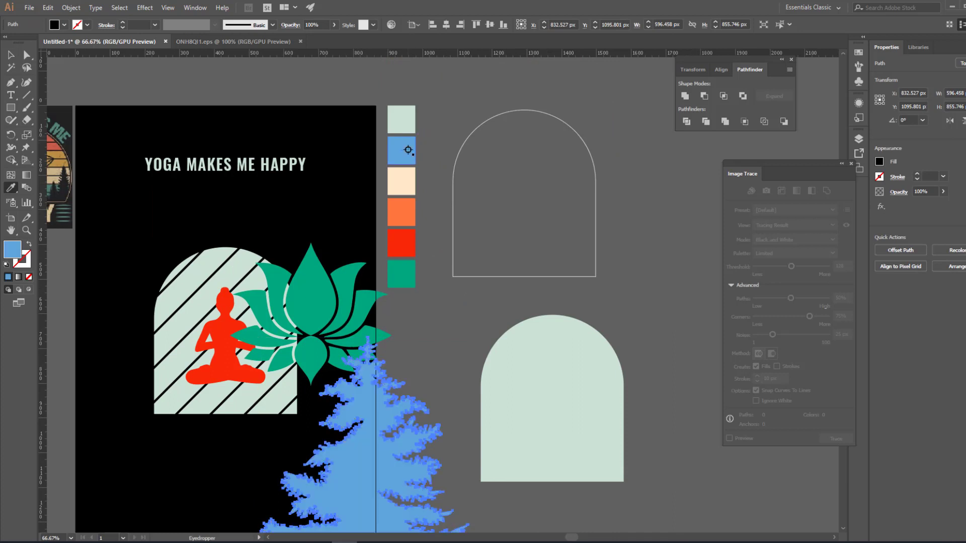
- Scale the blue fir tree down to about 200 × 288 px and place it below the striped arch
{"action": "left_click", "coordinate": [11, 55]}
{"action": "left_click_drag", "start_coordinate": [348, 327], "coordinate": [376, 211]}
{"action": "left_click_drag", "start_coordinate": [397, 220], "coordinate": [399, 420]}
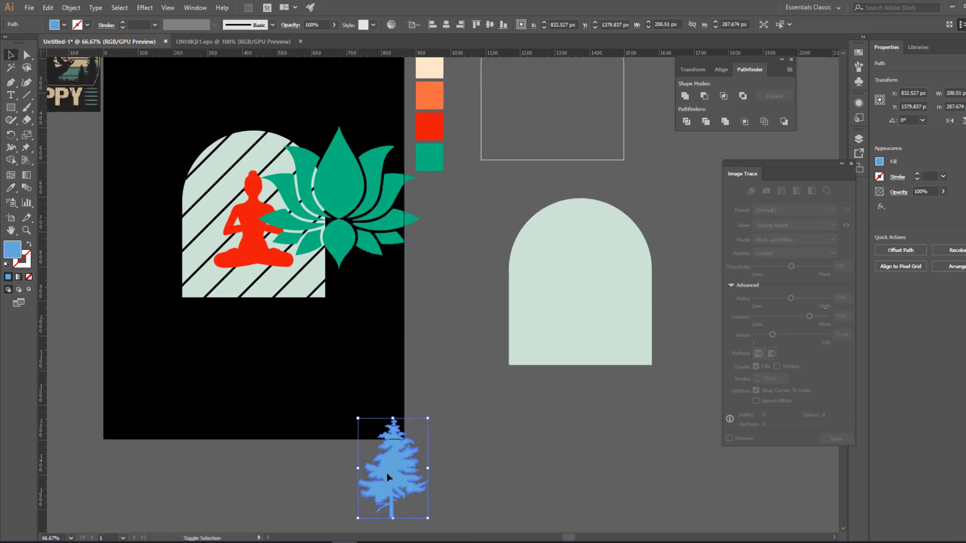
{"action": "left_click", "coordinate": [298, 355]}
{"action": "left_click_drag", "start_coordinate": [396, 463], "coordinate": [256, 359]}
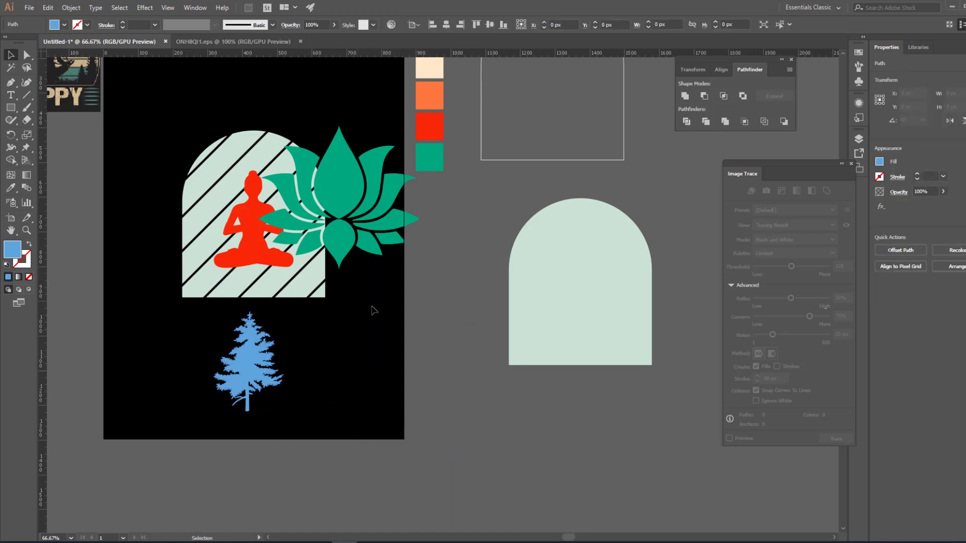
- Move the red yoga figure and green lotus off the striped arch, placing them on either side of the fir tree
{"action": "scroll", "coordinate": [371, 308], "scroll_direction": "up", "scroll_amount": 3}
{"action": "left_click_drag", "start_coordinate": [371, 308], "coordinate": [363, 520]}
{"action": "left_click_drag", "start_coordinate": [276, 329], "coordinate": [170, 447]}
{"action": "left_click_drag", "start_coordinate": [255, 423], "coordinate": [234, 427]}
{"action": "left_click", "coordinate": [336, 418]}
{"action": "left_click_drag", "start_coordinate": [357, 334], "coordinate": [389, 289]}
{"action": "left_click_drag", "start_coordinate": [380, 402], "coordinate": [417, 375]}
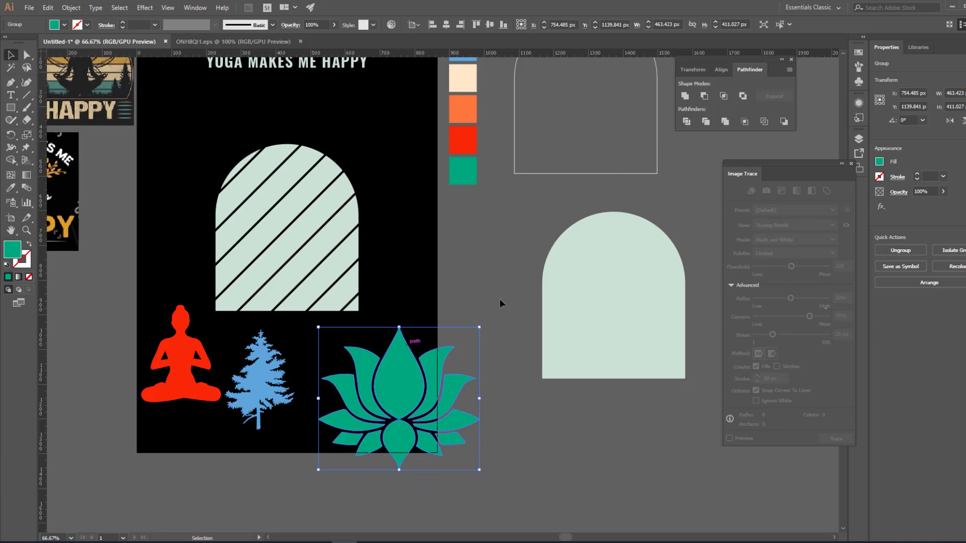
- Move the yoga figure, lotus and fir tree down beyond the artboard's lower edge to clear the design area
{"action": "left_click", "coordinate": [487, 278]}
{"action": "left_click_drag", "start_coordinate": [425, 277], "coordinate": [347, 289]}
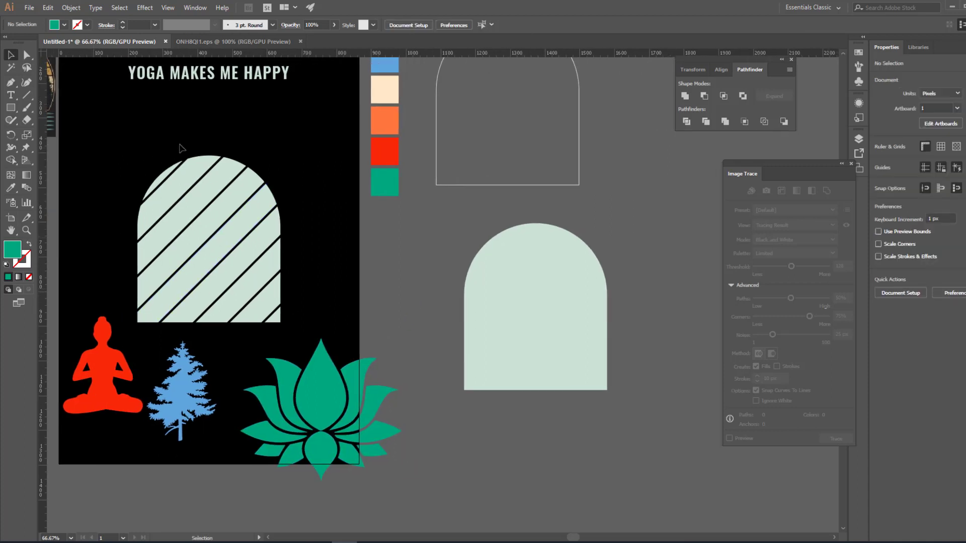
{"action": "left_click_drag", "start_coordinate": [113, 363], "coordinate": [544, 473]}
{"action": "left_click_drag", "start_coordinate": [320, 447], "coordinate": [436, 512]}
{"action": "left_click_drag", "start_coordinate": [186, 405], "coordinate": [295, 489]}
{"action": "left_click", "coordinate": [261, 387]}
- Move the solid pale arch to the empty area left of the artboard, below the reference images
{"action": "left_click", "coordinate": [515, 360]}
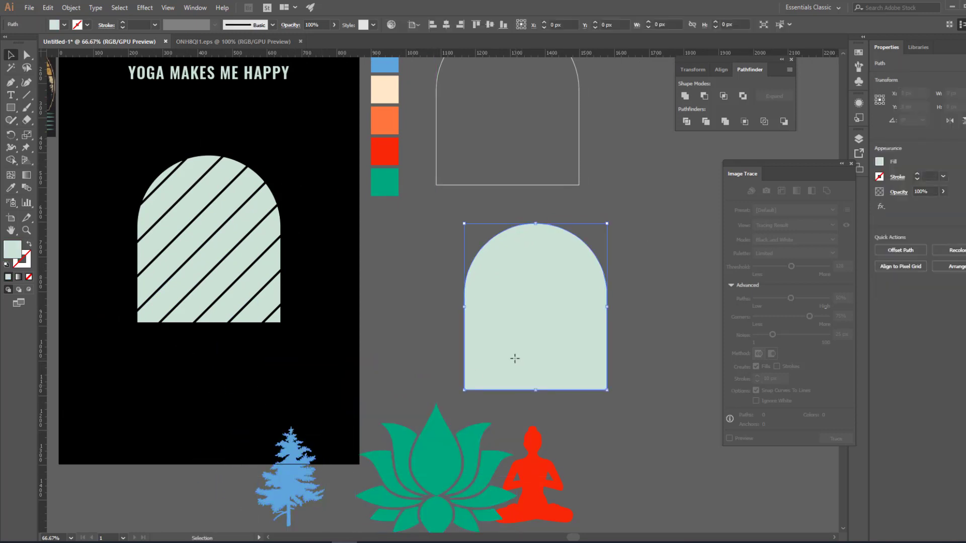
{"action": "left_click_drag", "start_coordinate": [534, 315], "coordinate": [264, 324]}
{"action": "left_click_drag", "start_coordinate": [249, 340], "coordinate": [477, 339]}
{"action": "left_click_drag", "start_coordinate": [484, 353], "coordinate": [174, 422]}
{"action": "left_click_drag", "start_coordinate": [247, 418], "coordinate": [500, 381]}
{"action": "left_click_drag", "start_coordinate": [414, 348], "coordinate": [243, 327]}
{"action": "left_click", "coordinate": [448, 328]}
{"action": "left_click_drag", "start_coordinate": [448, 329], "coordinate": [320, 510]}
- Copy the "YOGA MAKES ME HAPPY" heading from the artboard
{"action": "left_click", "coordinate": [502, 220]}
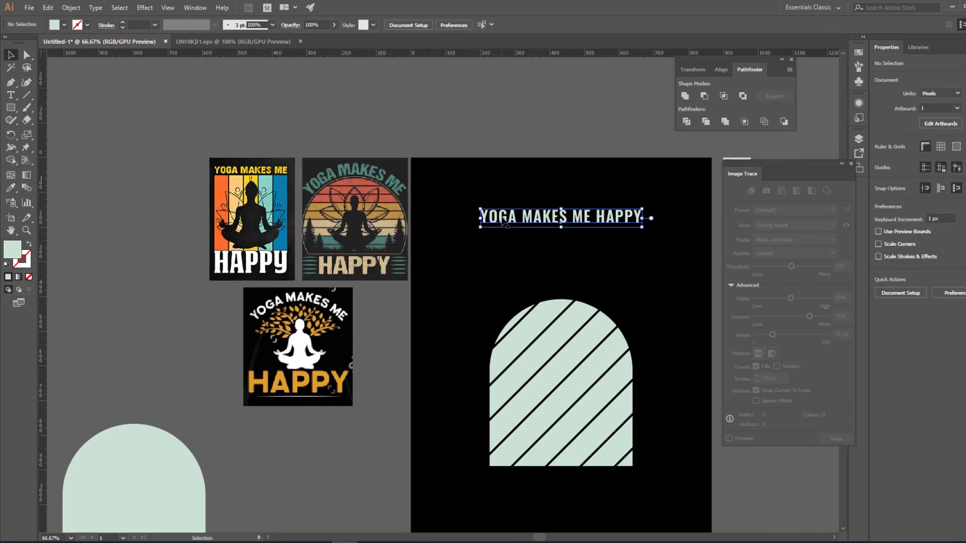
{"action": "key", "text": "a"}
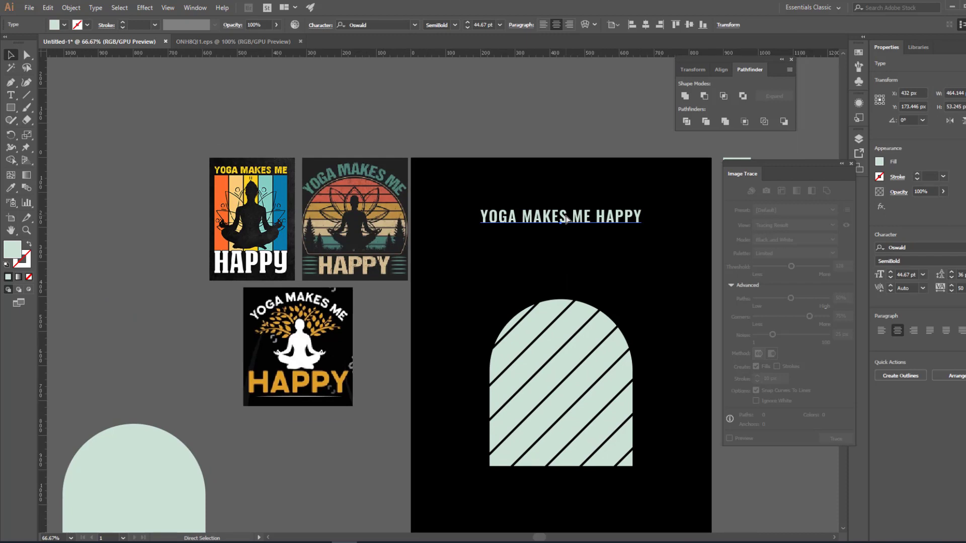
{"action": "key", "text": "ctrl+c"}
{"action": "left_click", "coordinate": [568, 246]}
- Remove the fill of the solid pale arch and give it a white stroke
{"action": "left_click_drag", "start_coordinate": [116, 477], "coordinate": [236, 333]}
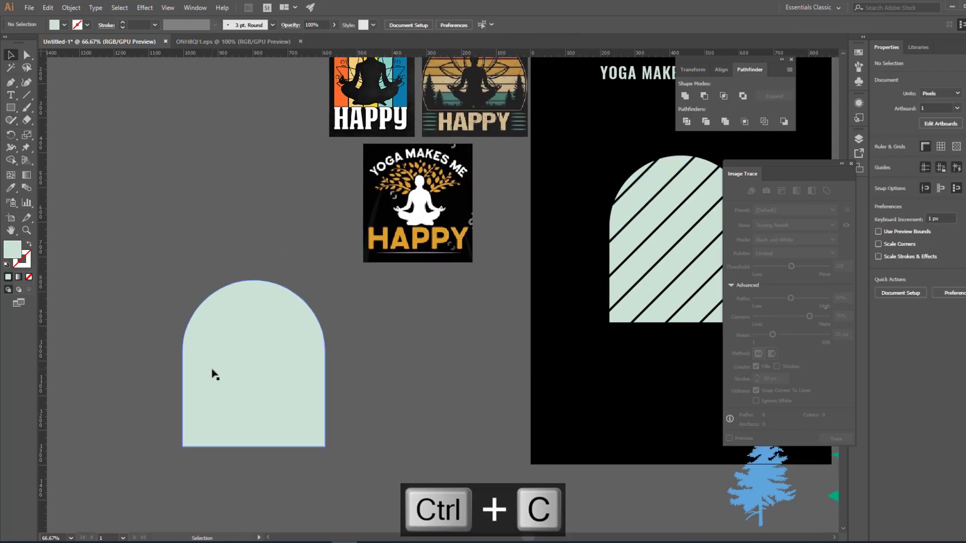
{"action": "left_click", "coordinate": [214, 374]}
{"action": "left_click", "coordinate": [64, 25]}
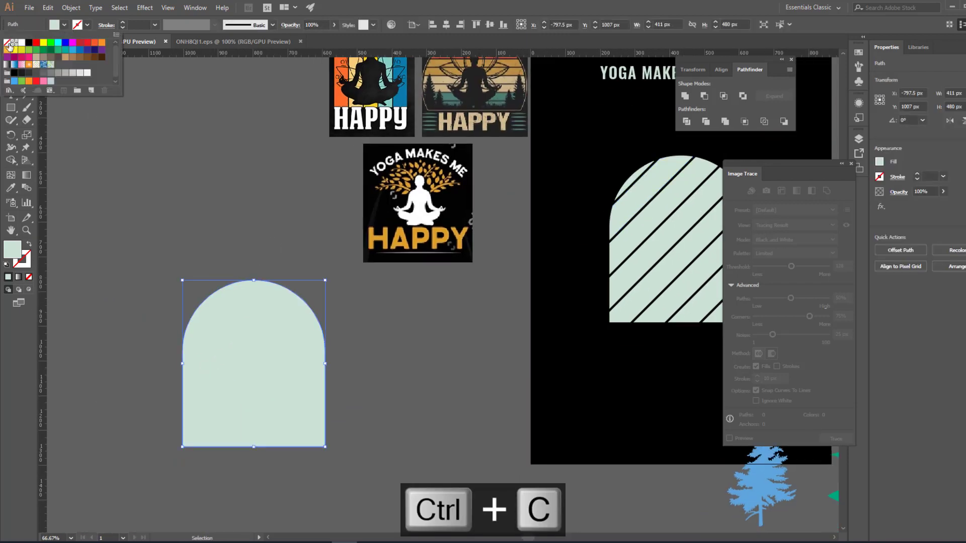
{"action": "left_click", "coordinate": [8, 43]}
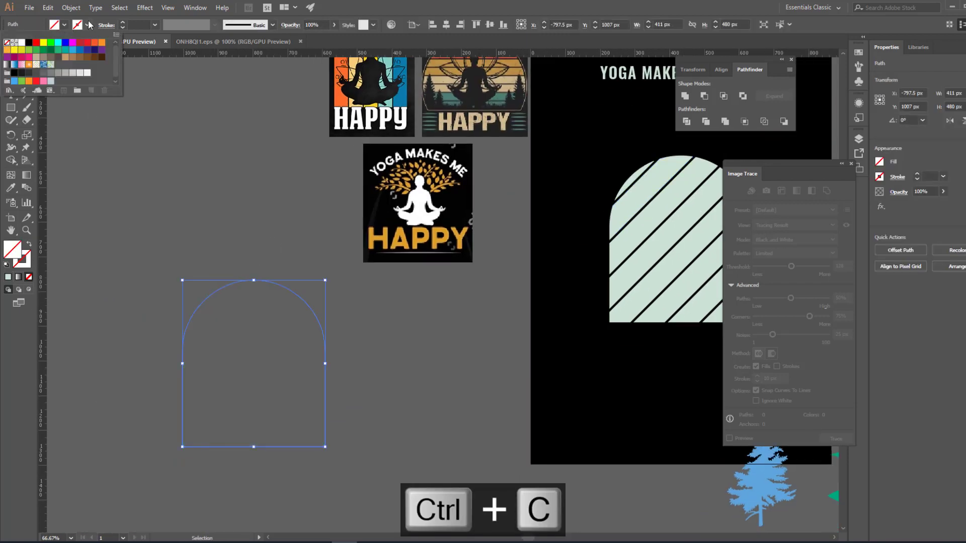
{"action": "left_click", "coordinate": [21, 43]}
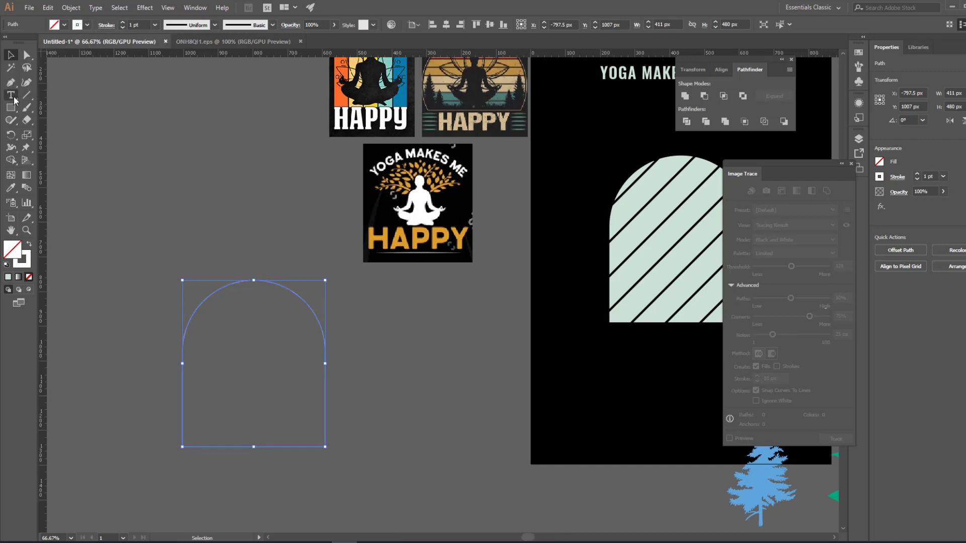
- Turn the arch outline into a text path with Type on a Path and paste the "YOGA MAKES ME HAPPY" heading onto it
{"action": "left_click", "coordinate": [14, 100]}
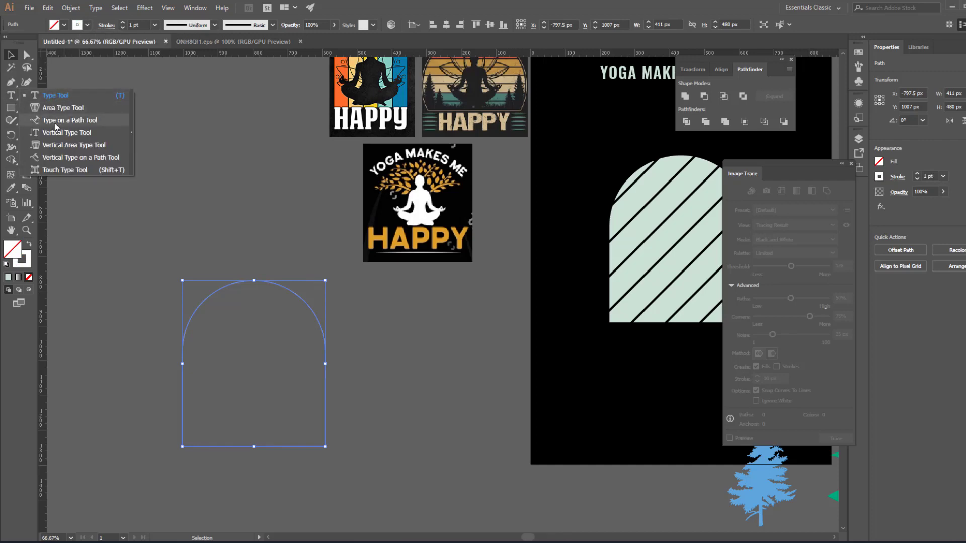
{"action": "left_click", "coordinate": [76, 120]}
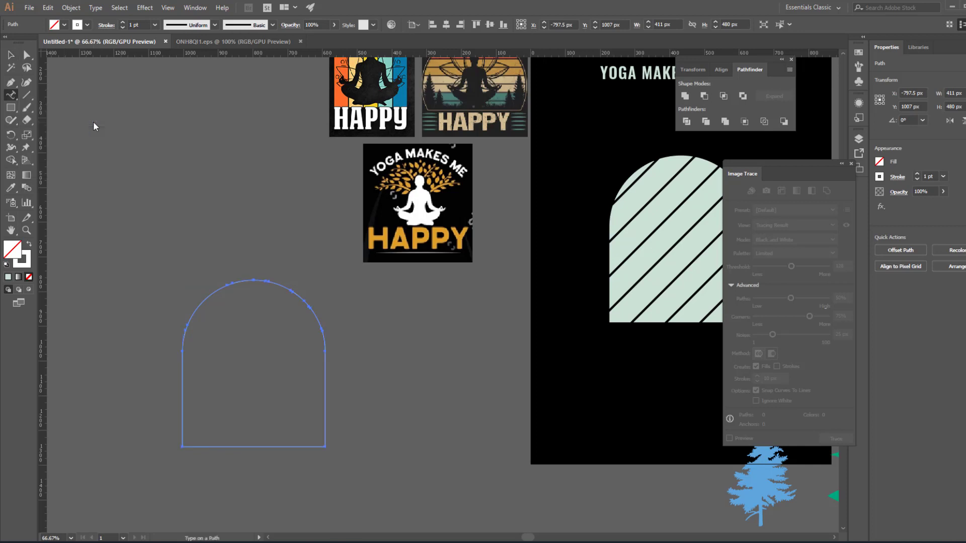
{"action": "left_click", "coordinate": [181, 355]}
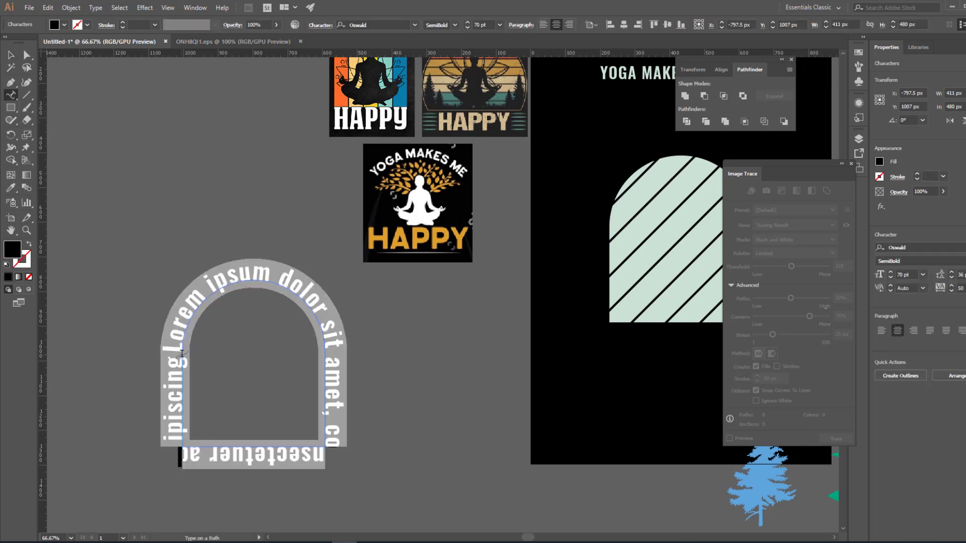
{"action": "key", "text": "ctrl+v"}
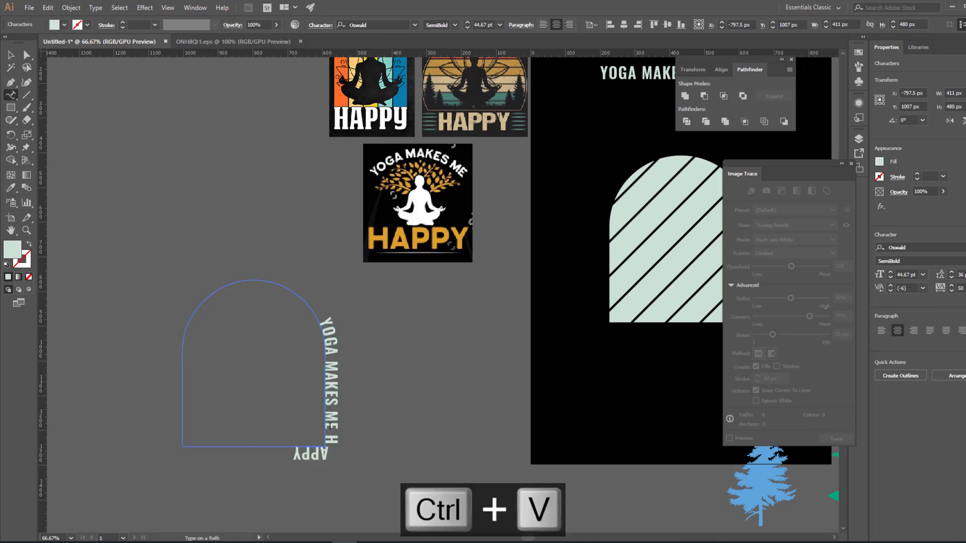
- Set the path text's Align to Path option to Center and its font size to 60 pt
{"action": "left_click", "coordinate": [11, 54]}
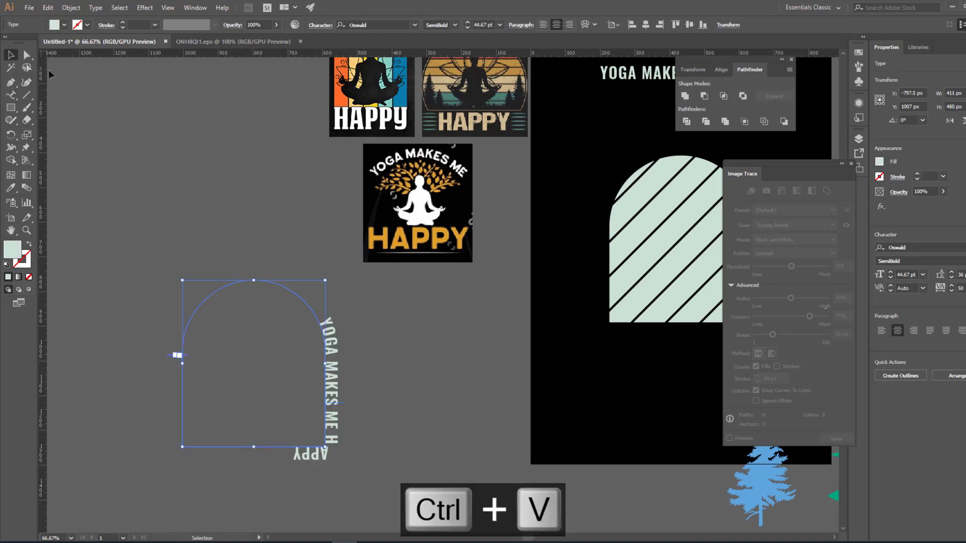
{"action": "left_click", "coordinate": [96, 9]}
{"action": "mouse_move", "coordinate": [124, 108]}
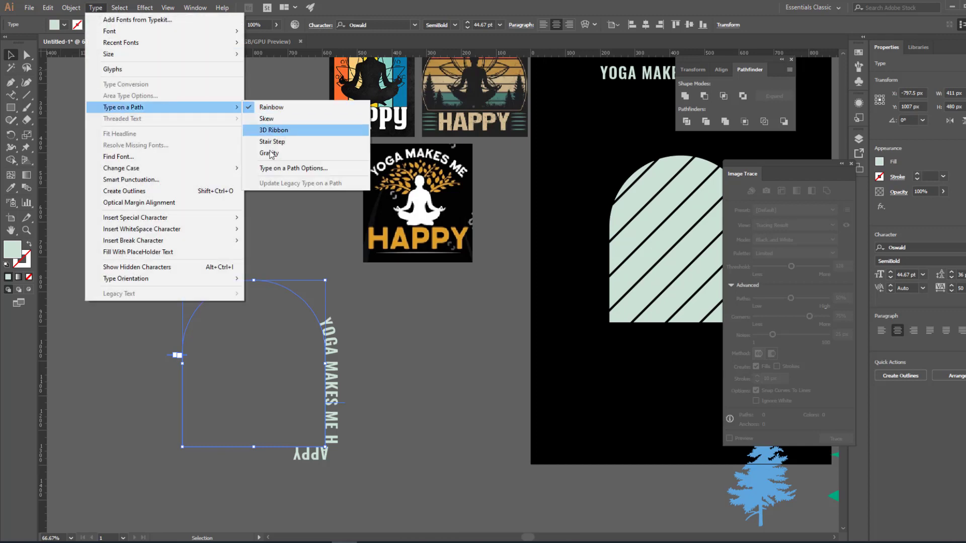
{"action": "left_click", "coordinate": [321, 171]}
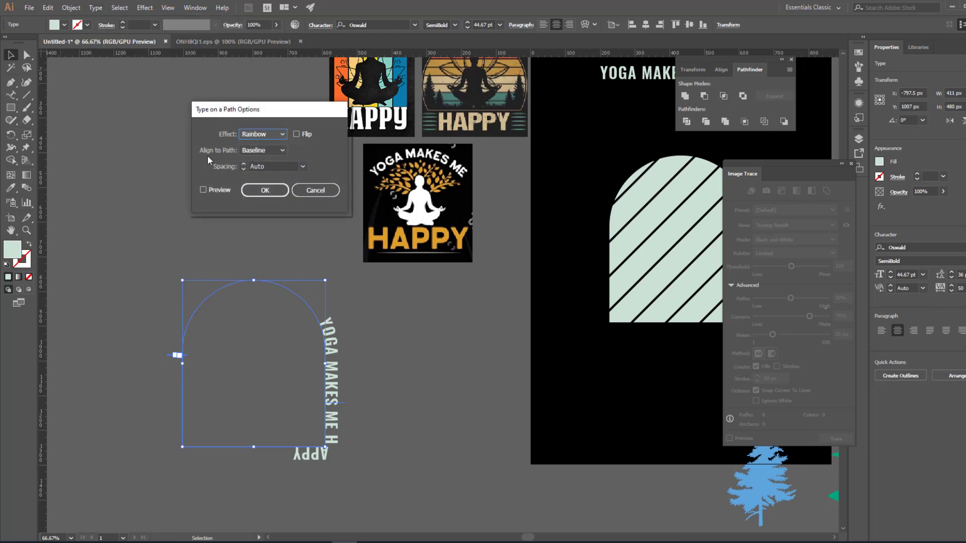
{"action": "left_click", "coordinate": [265, 152]}
{"action": "left_click", "coordinate": [265, 182]}
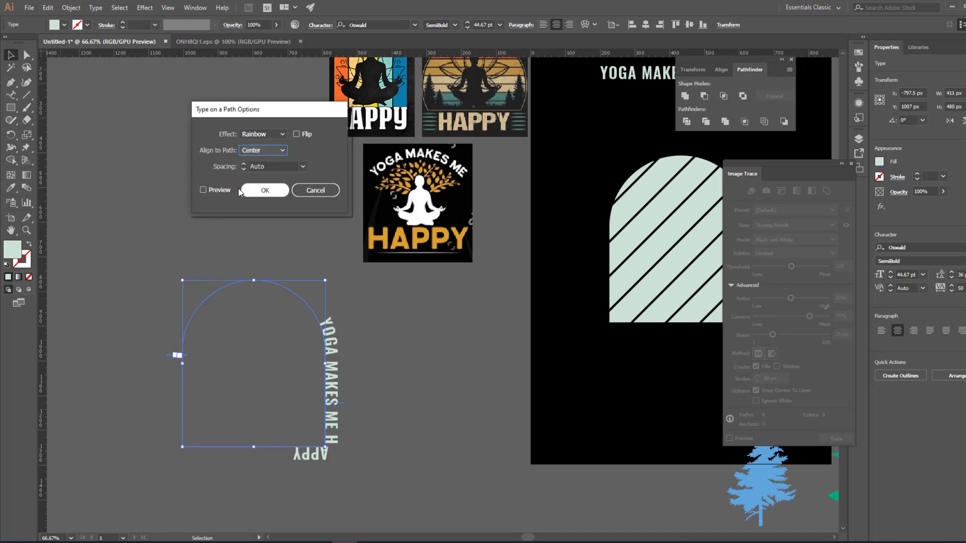
{"action": "left_click", "coordinate": [222, 190]}
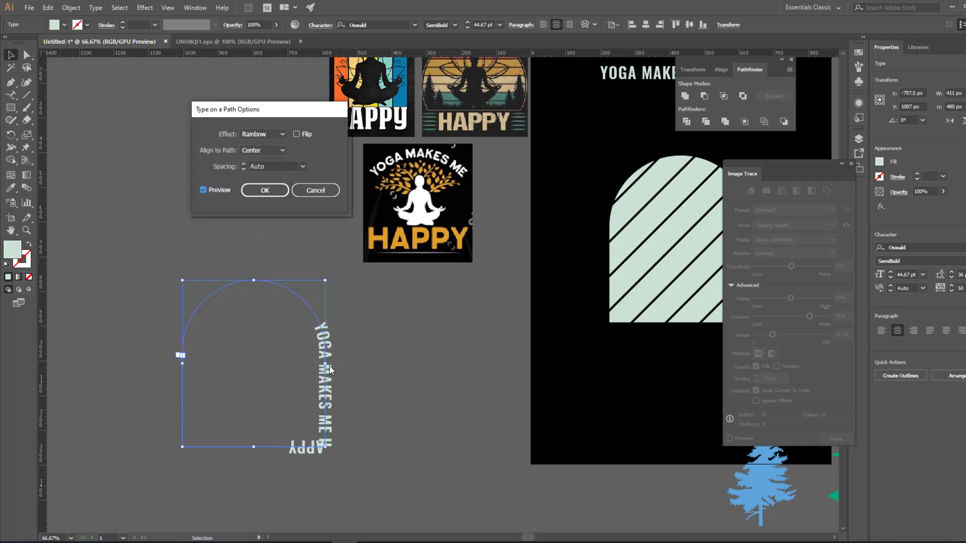
{"action": "left_click", "coordinate": [266, 190]}
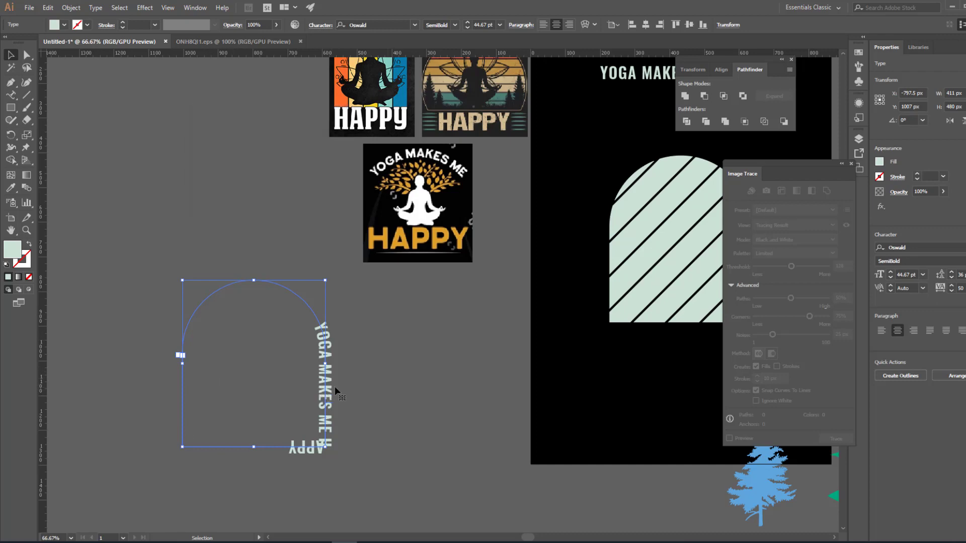
{"action": "left_click", "coordinate": [500, 25]}
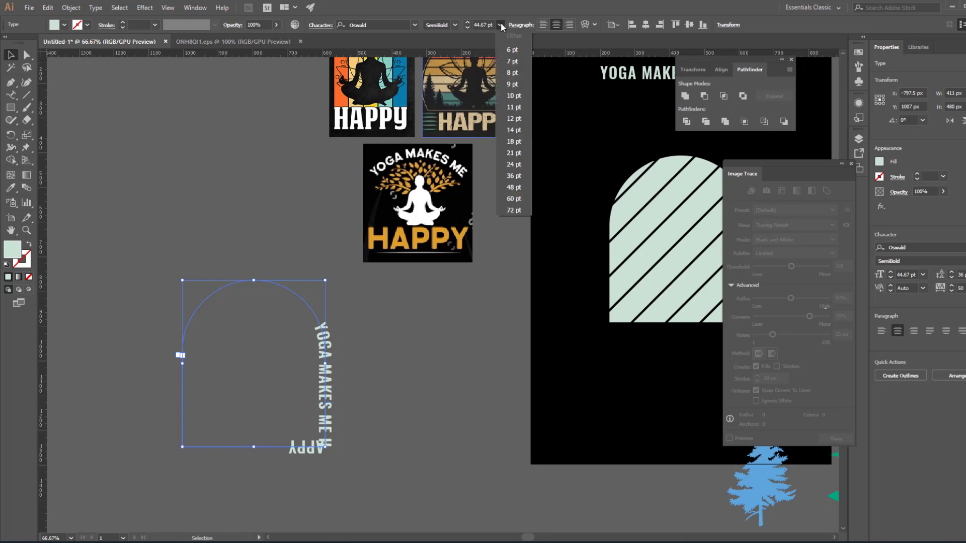
{"action": "left_click", "coordinate": [517, 198]}
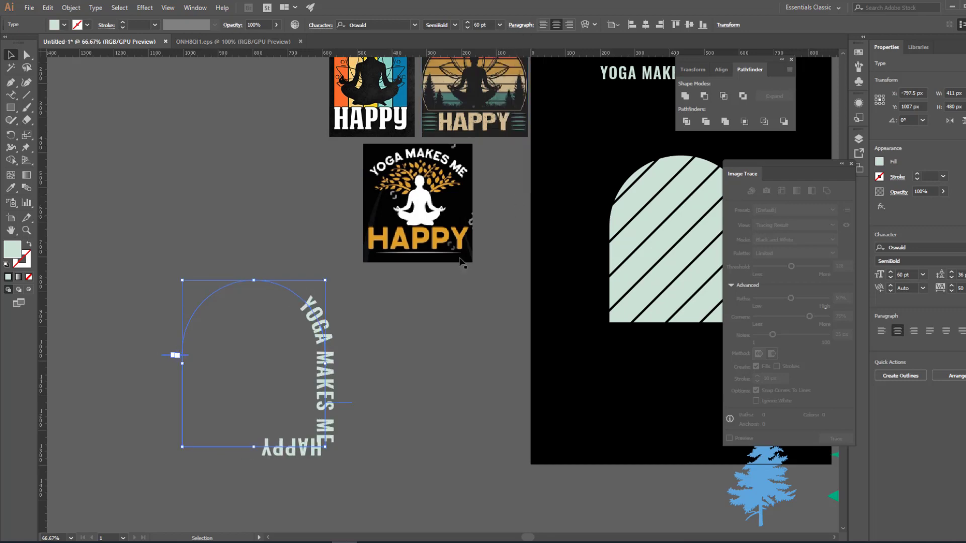
- Separate the overlapping start and end brackets of the path text on the arch's left leg
{"action": "key", "text": "z"}
{"action": "left_click", "coordinate": [201, 355]}
{"action": "left_click", "coordinate": [460, 325]}
{"action": "left_click", "coordinate": [440, 291]}
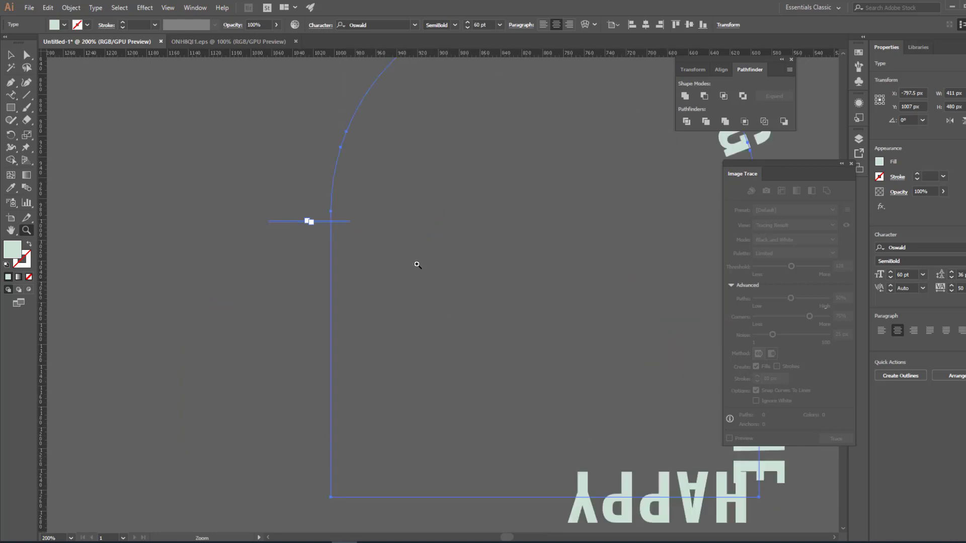
{"action": "left_click", "coordinate": [415, 257]}
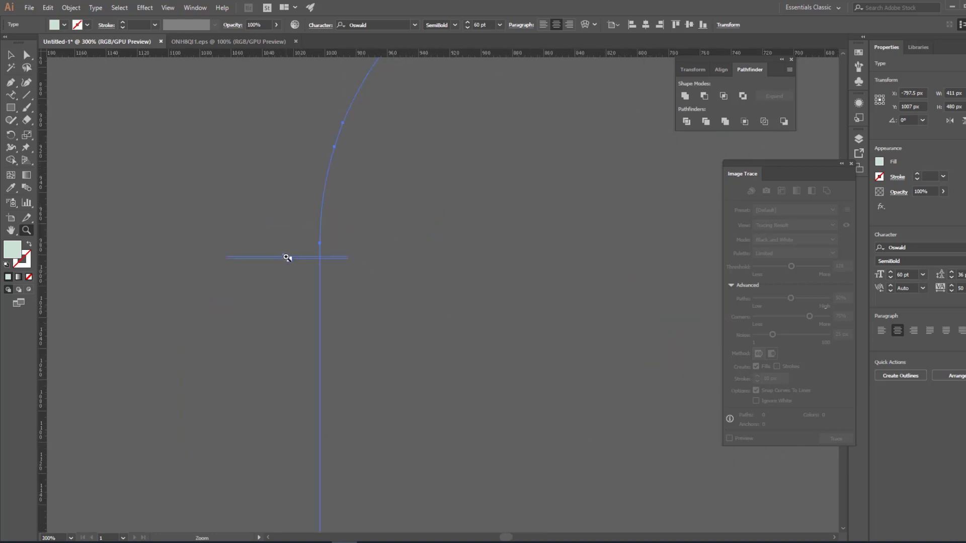
{"action": "key", "text": "v"}
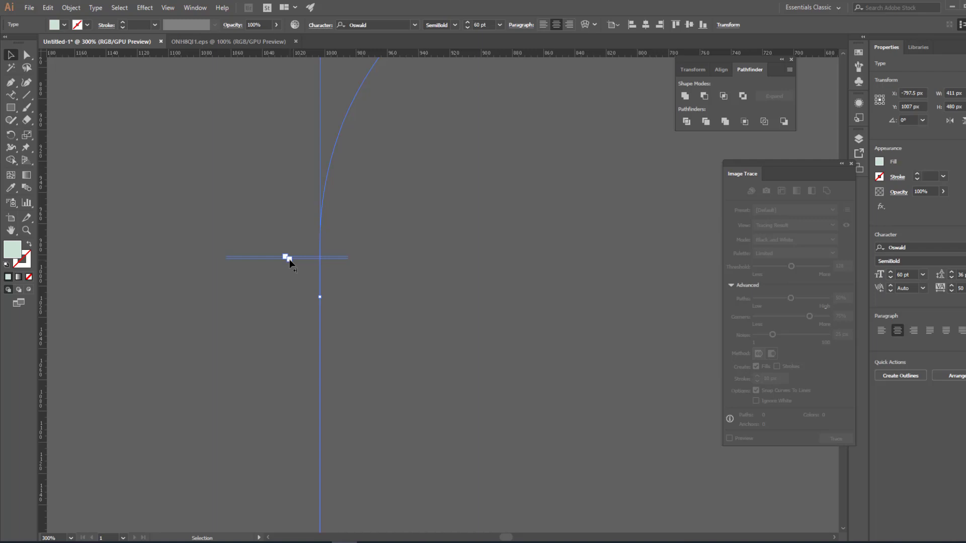
{"action": "left_click_drag", "start_coordinate": [289, 260], "coordinate": [289, 267]}
- Move the path text's end bracket to the arch's right leg so the heading wraps over the curve
{"action": "key", "text": "z"}
{"action": "left_click", "coordinate": [377, 352], "text": "alt"}
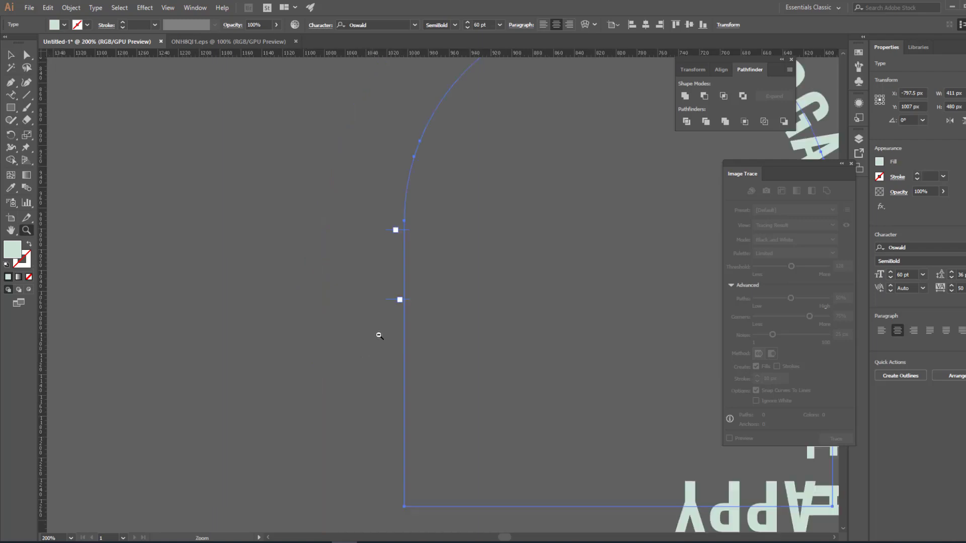
{"action": "left_click", "coordinate": [447, 285], "text": "alt"}
{"action": "left_click", "coordinate": [446, 284], "text": "alt"}
{"action": "left_click_drag", "start_coordinate": [446, 309], "coordinate": [419, 265]}
{"action": "key", "text": "v"}
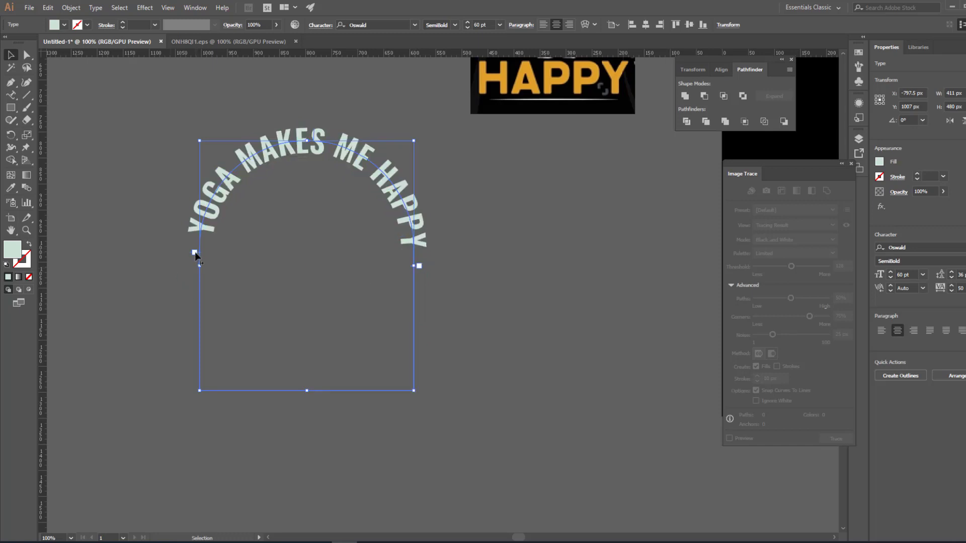
- Lower the start and end brackets to matching heights on both arch legs to center the heading over the curve
{"action": "left_click_drag", "start_coordinate": [195, 253], "coordinate": [200, 359]}
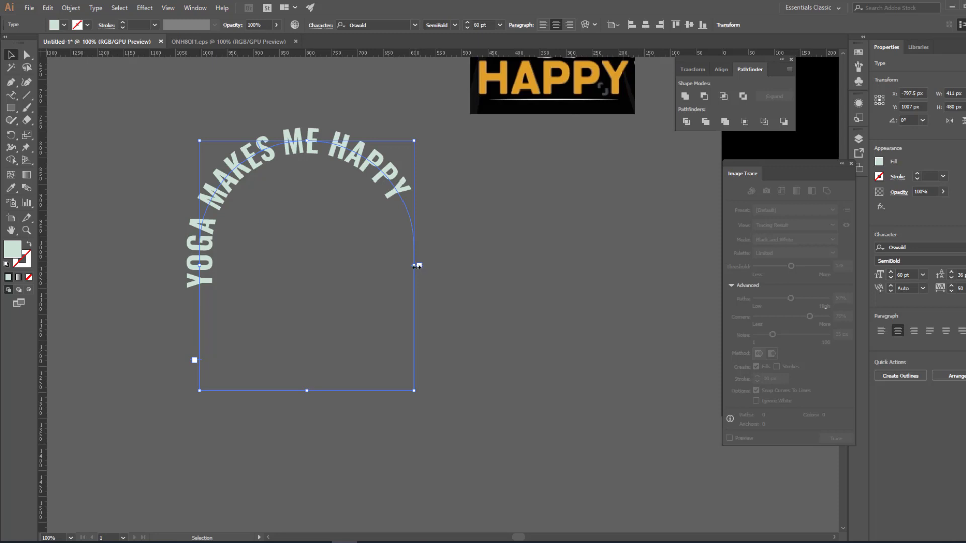
{"action": "left_click_drag", "start_coordinate": [423, 266], "coordinate": [427, 364]}
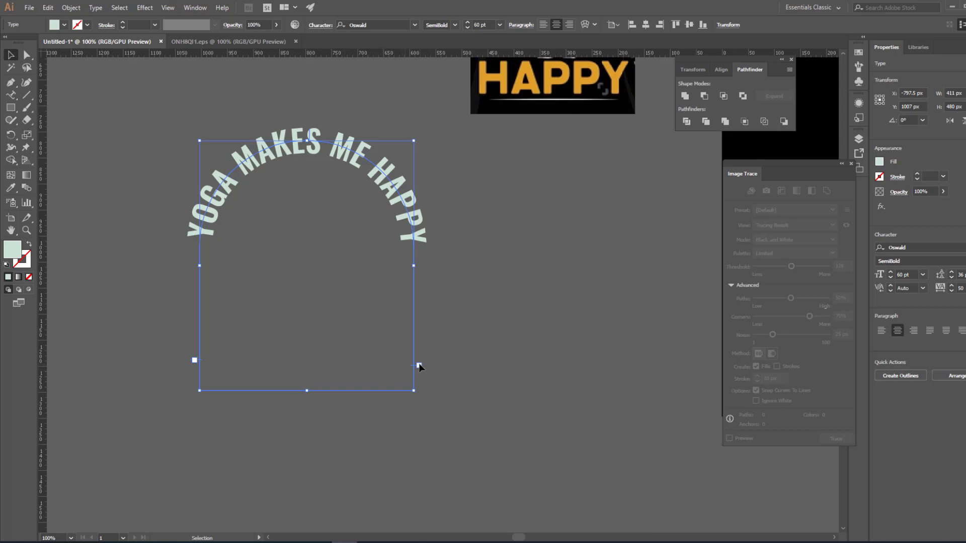
{"action": "key", "text": "t"}
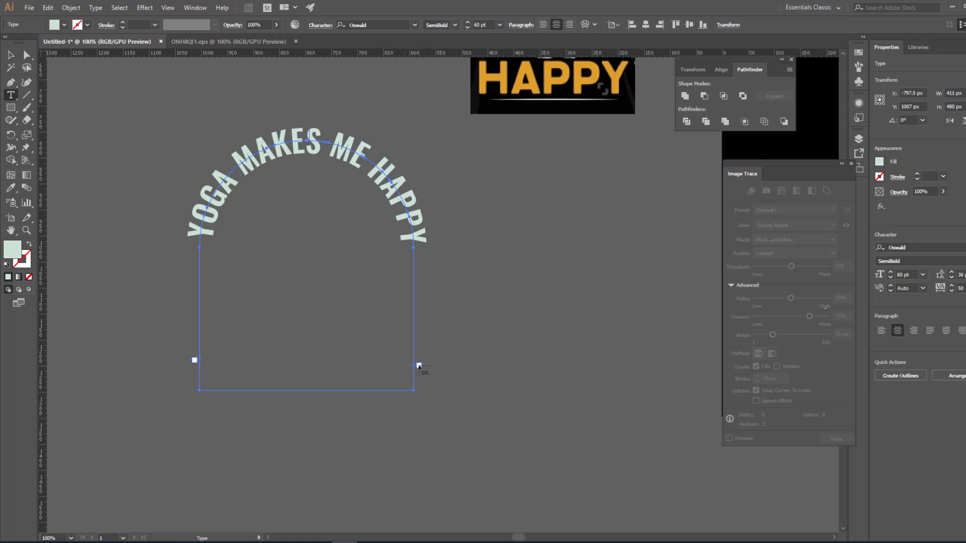
- Set the path text heading's font size to 72 pt
{"action": "key", "text": "v"}
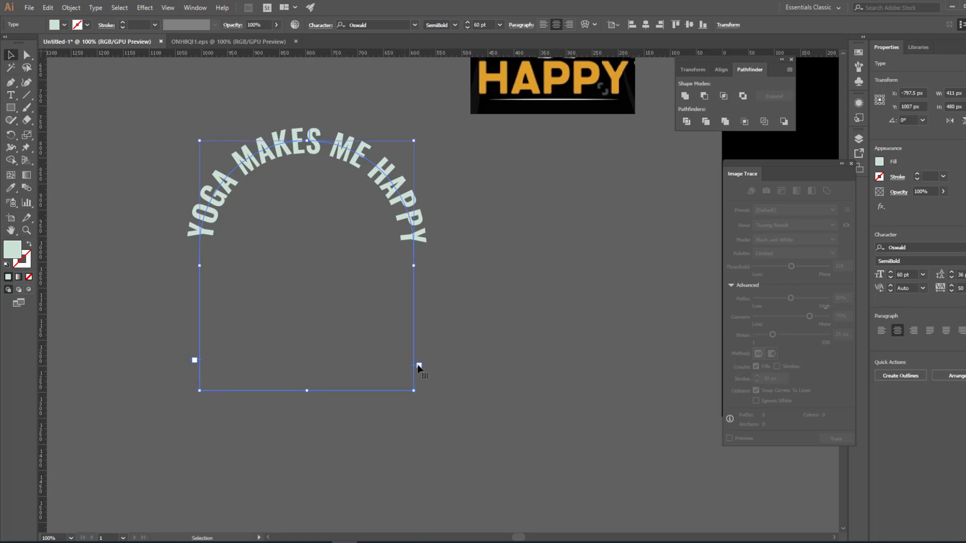
{"action": "left_click_drag", "start_coordinate": [417, 369], "coordinate": [416, 364]}
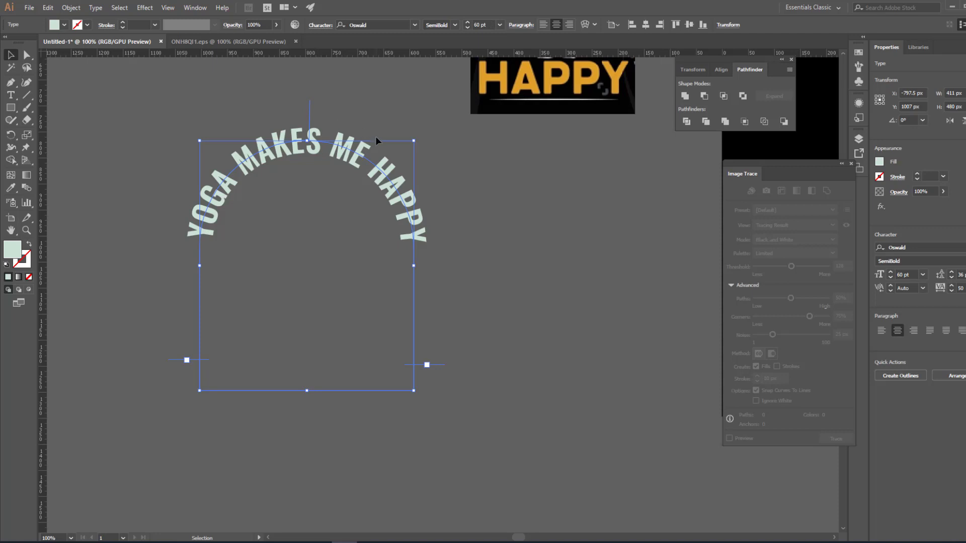
{"action": "left_click", "coordinate": [488, 24]}
{"action": "scroll", "coordinate": [490, 25], "scroll_direction": "up", "scroll_amount": 12}
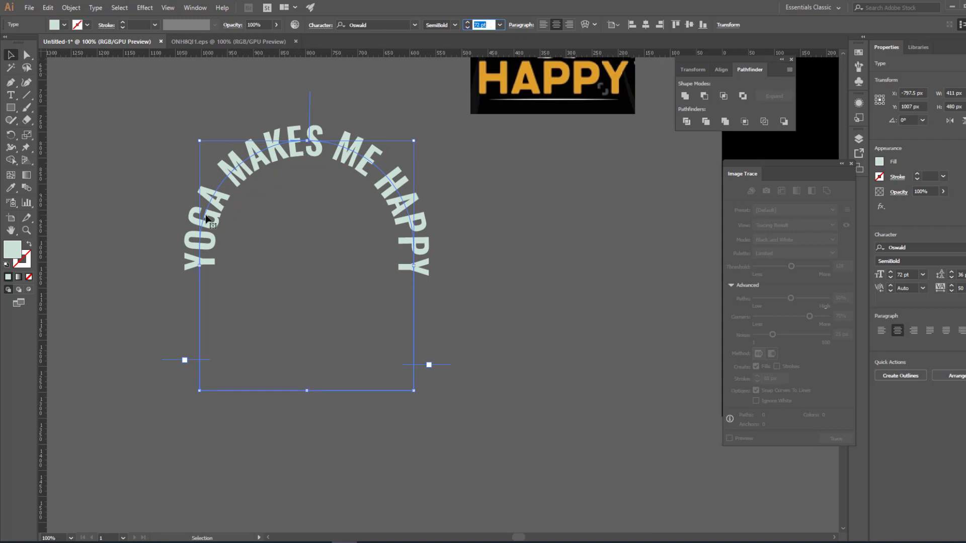
- Set the heading's character tracking to 100
{"action": "left_click", "coordinate": [318, 26]}
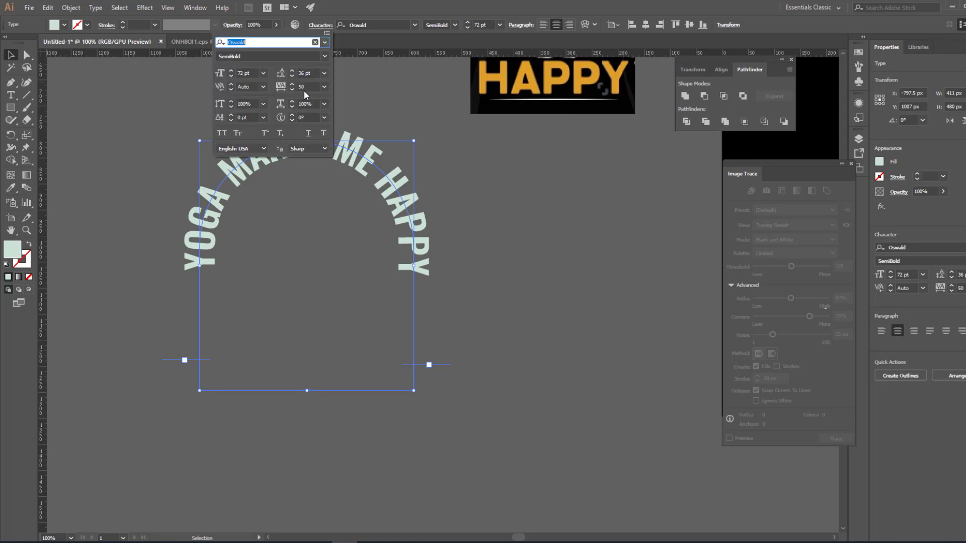
{"action": "left_click", "coordinate": [324, 87]}
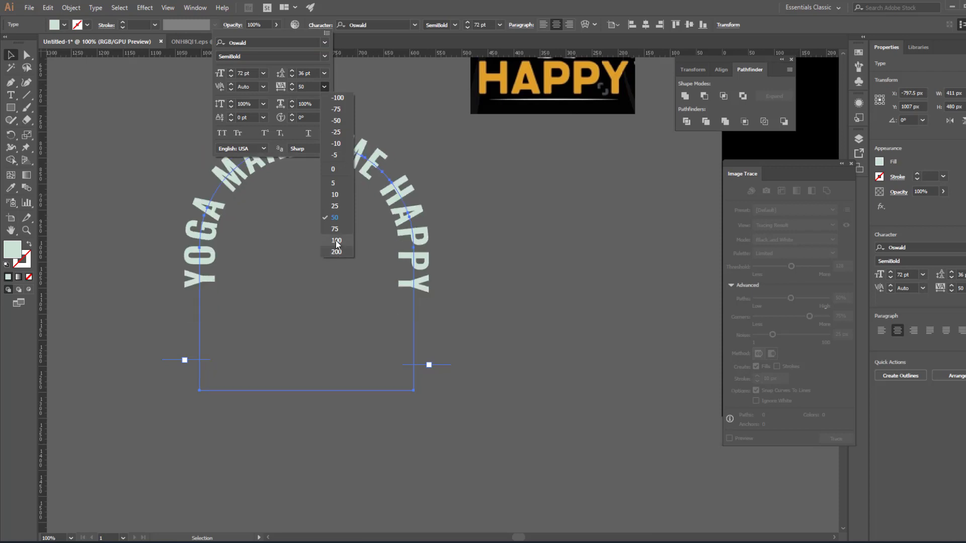
{"action": "left_click", "coordinate": [337, 240]}
{"action": "left_click", "coordinate": [309, 86]}
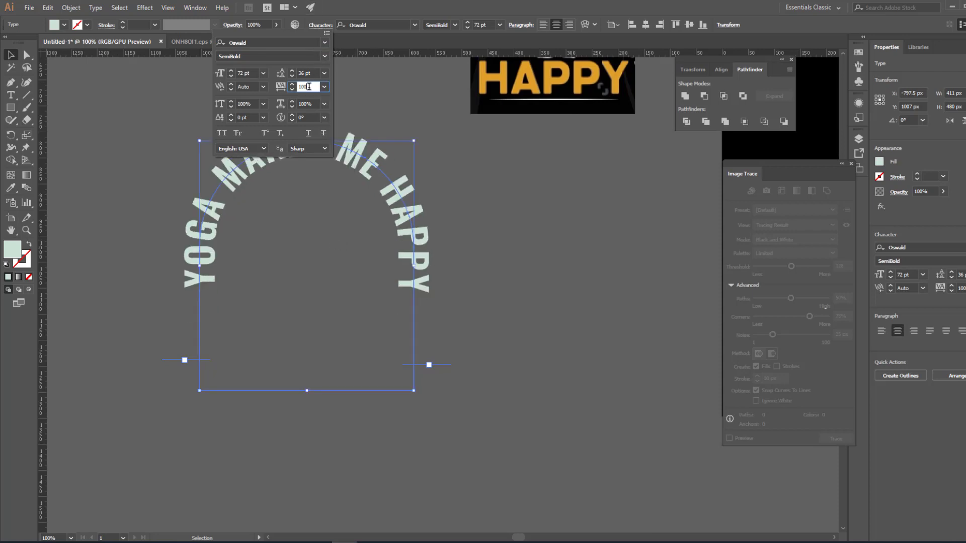
{"action": "scroll", "coordinate": [309, 86], "scroll_direction": "up", "scroll_amount": 12}
{"action": "scroll", "coordinate": [309, 87], "scroll_direction": "down", "scroll_amount": 9}
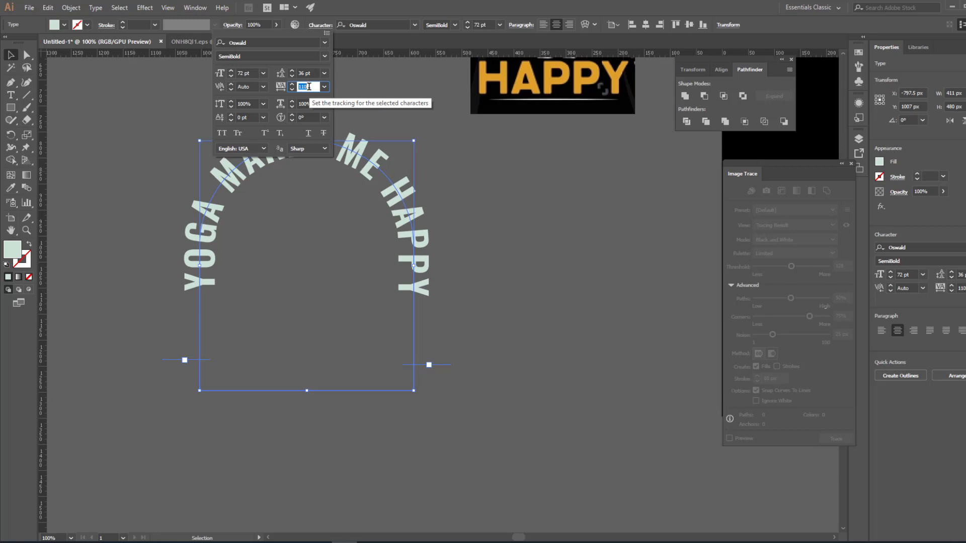
{"action": "scroll", "coordinate": [309, 87], "scroll_direction": "down", "scroll_amount": 3}
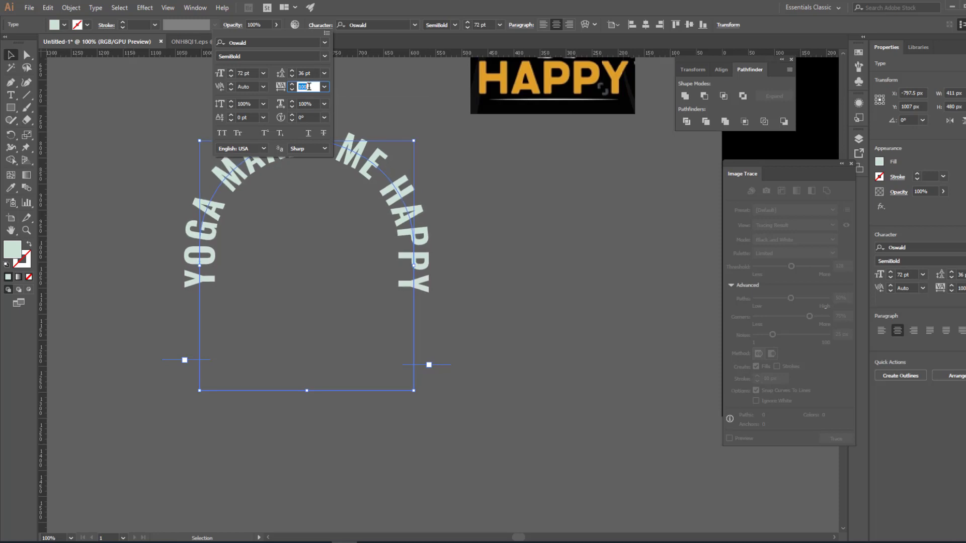
{"action": "left_click", "coordinate": [317, 73]}
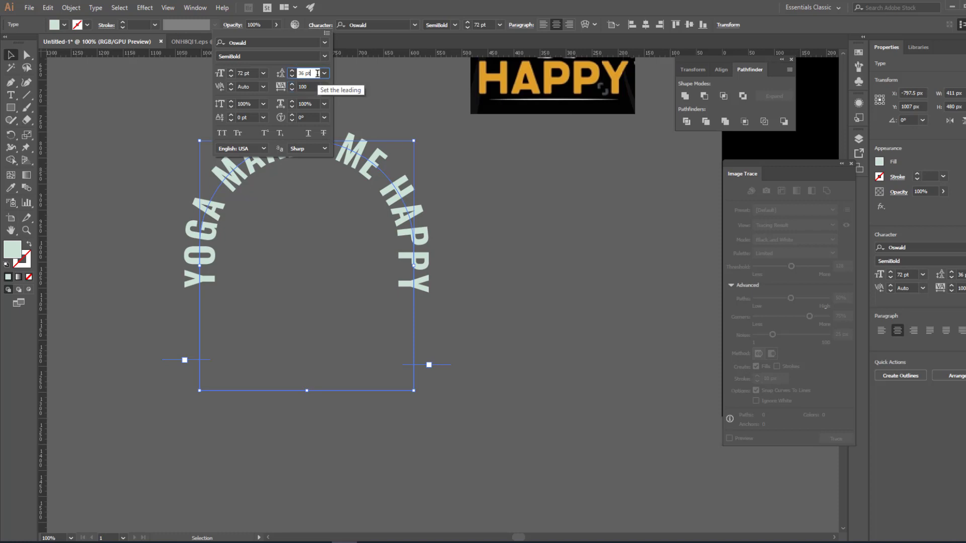
{"action": "left_click", "coordinate": [374, 23]}
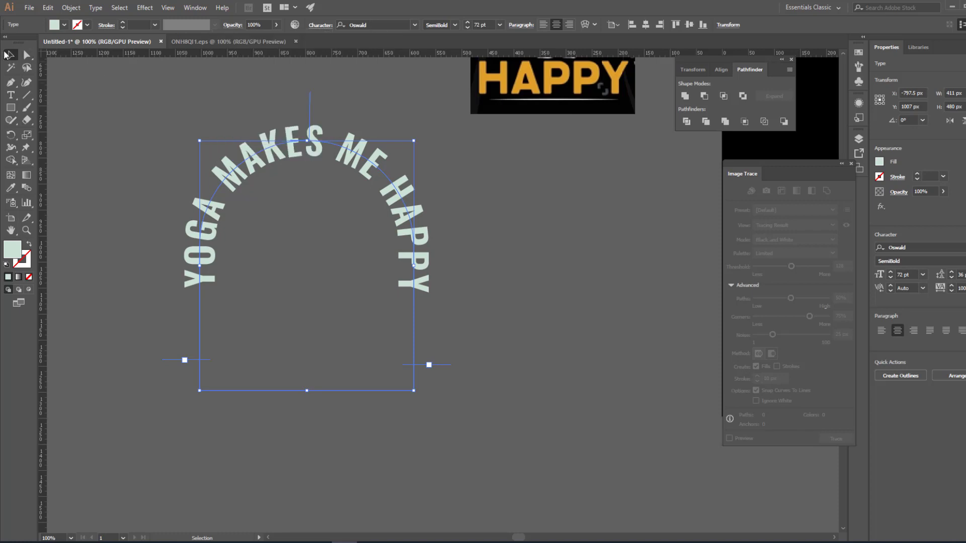
- Move the curved heading onto the black artboard and center it horizontally and vertically over the striped arch
{"action": "left_click", "coordinate": [277, 252]}
{"action": "left_click_drag", "start_coordinate": [286, 253], "coordinate": [248, 363]}
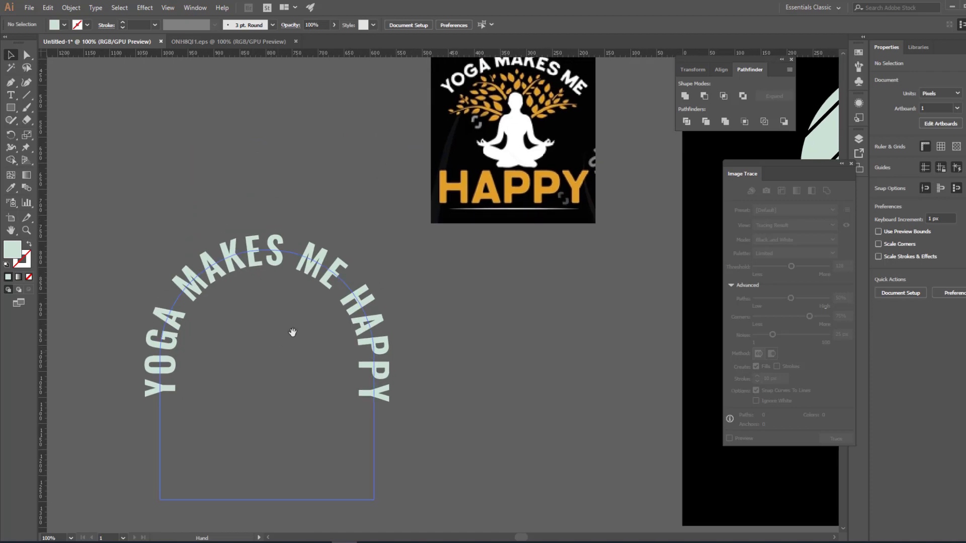
{"action": "left_click_drag", "start_coordinate": [284, 277], "coordinate": [525, 141]}
{"action": "left_click", "coordinate": [243, 252]}
{"action": "left_click", "coordinate": [643, 27]}
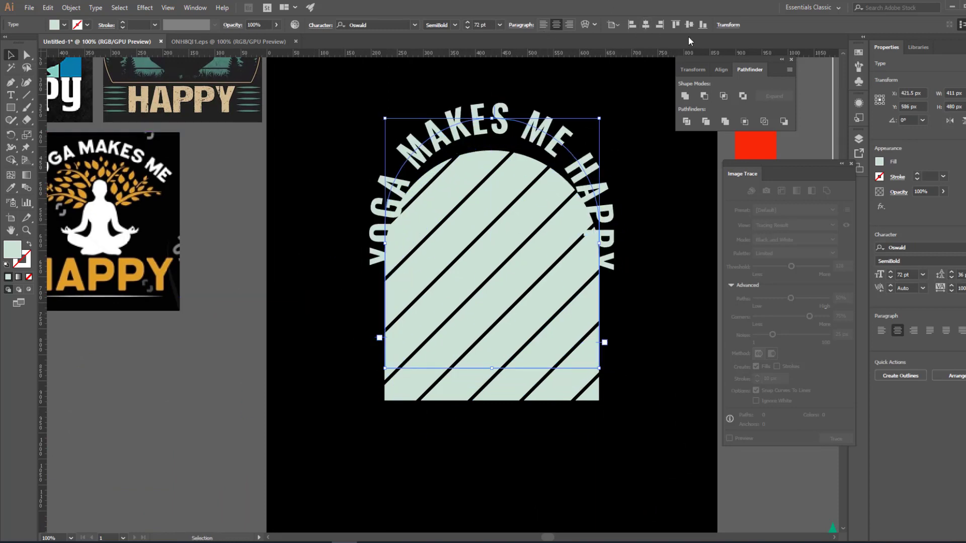
{"action": "left_click", "coordinate": [689, 25]}
{"action": "scroll", "coordinate": [502, 352], "scroll_direction": "right", "scroll_amount": 4}
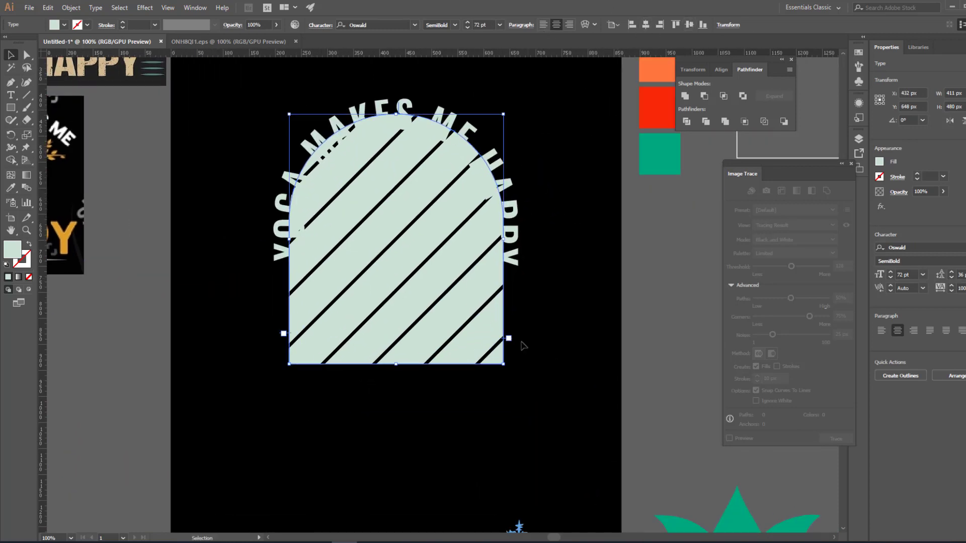
- Enlarge the heading proportionally from its center to about 517 by 604 px, keep it horizontally centered, and lower it 7 px around the arch
{"action": "left_click_drag", "start_coordinate": [505, 367], "coordinate": [536, 397]}
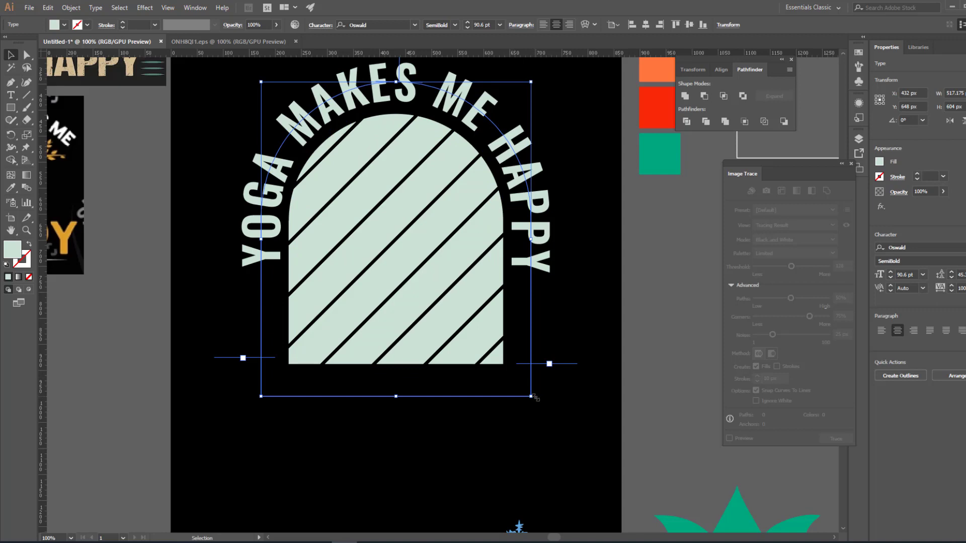
{"action": "key", "text": "Down"}
{"action": "key", "text": "Down"}
{"action": "key", "text": "Down"}
{"action": "key", "text": "Down"}
{"action": "key", "text": "Down"}
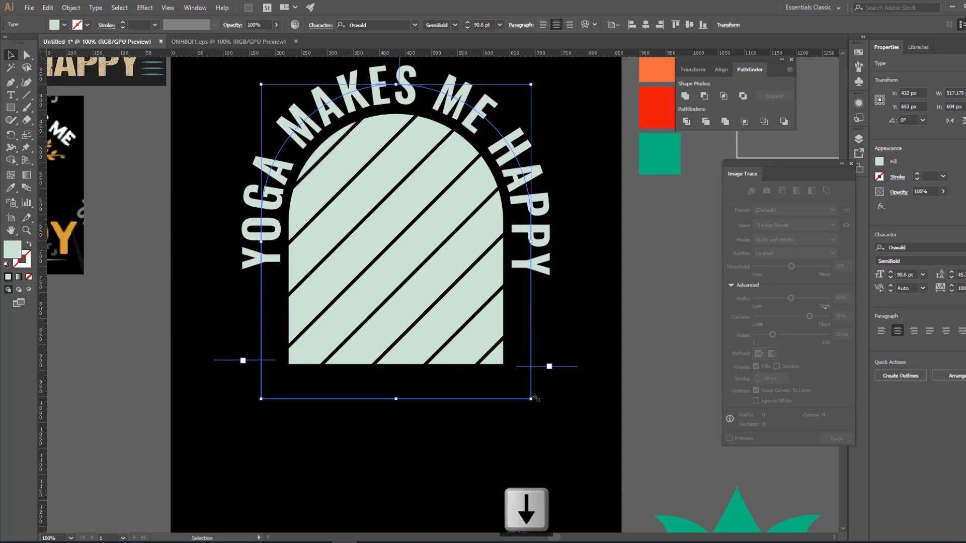
{"action": "key", "text": "Down"}
{"action": "key", "text": "Left"}
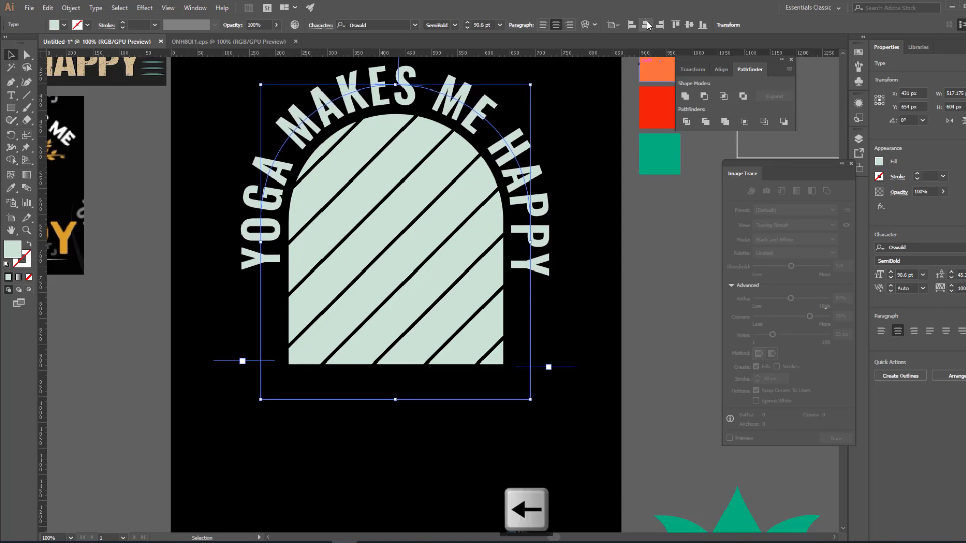
{"action": "left_click", "coordinate": [647, 25]}
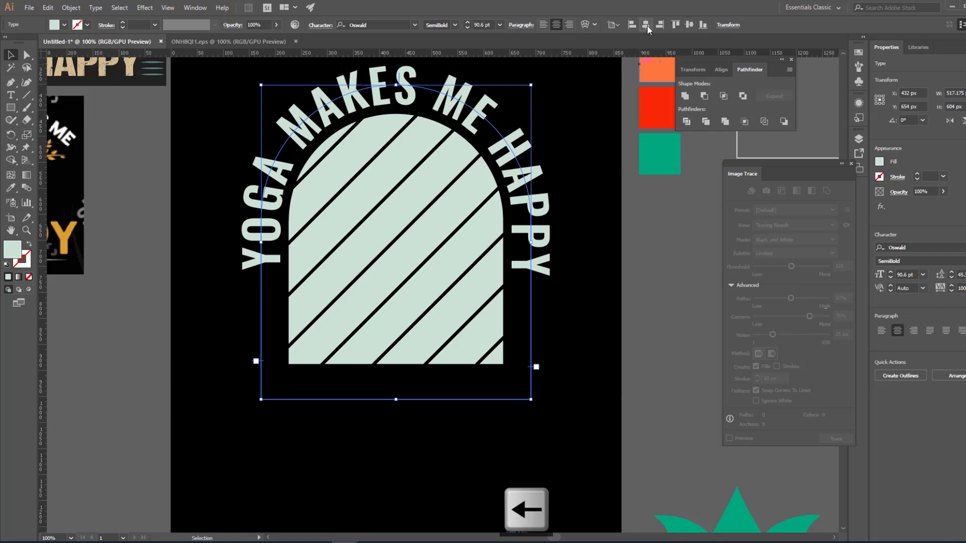
{"action": "key", "text": "Down"}
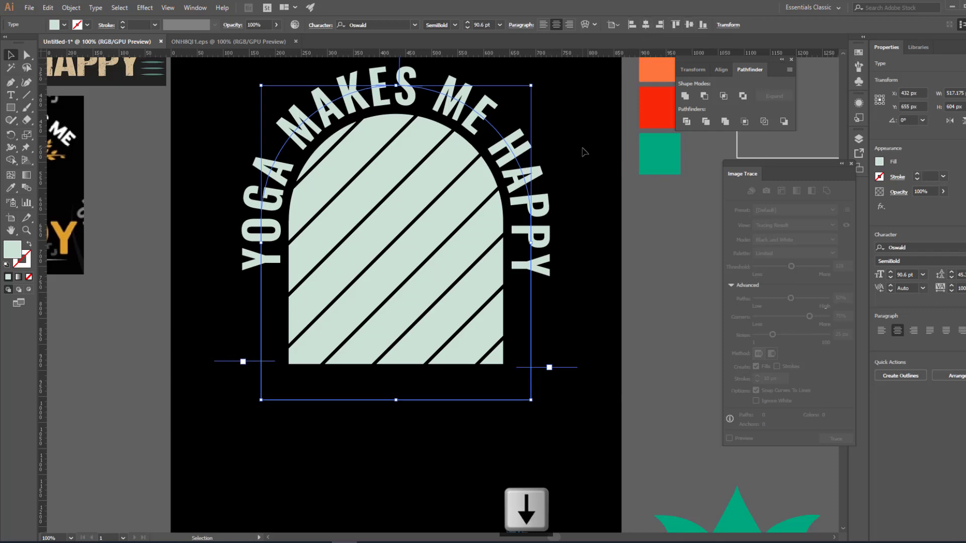
{"action": "left_click", "coordinate": [400, 439]}
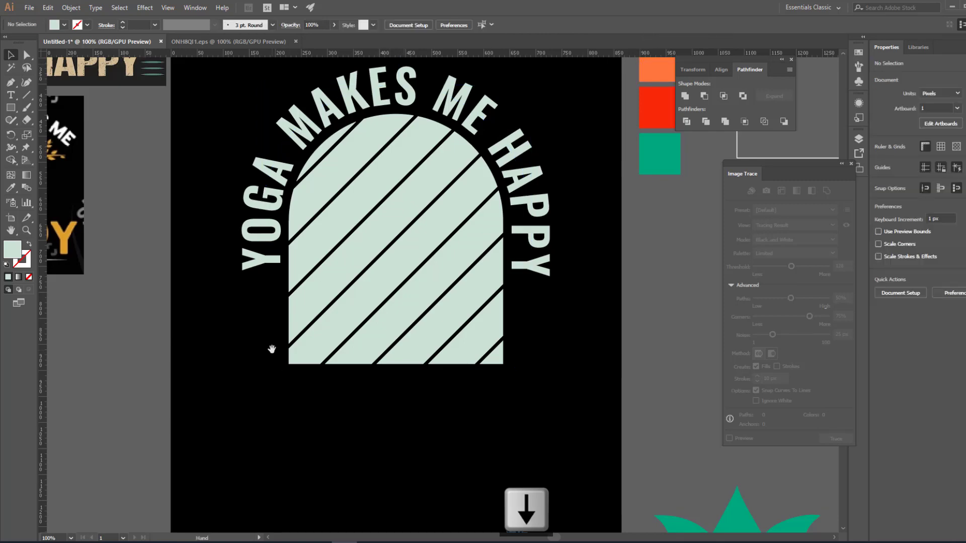
- Expand the curved heading's object and fill into editable shapes
{"action": "scroll", "coordinate": [269, 345], "scroll_direction": "up", "scroll_amount": 2}
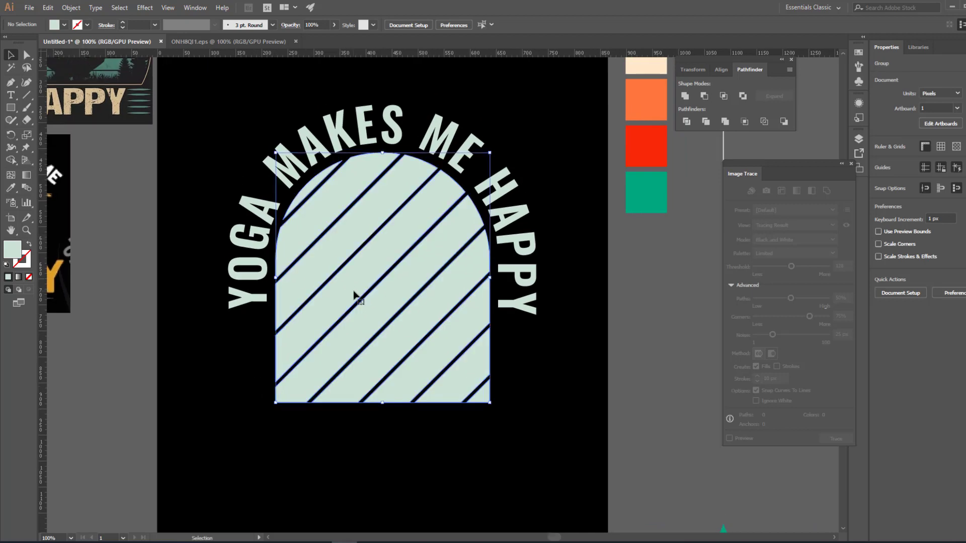
{"action": "left_click", "coordinate": [324, 143]}
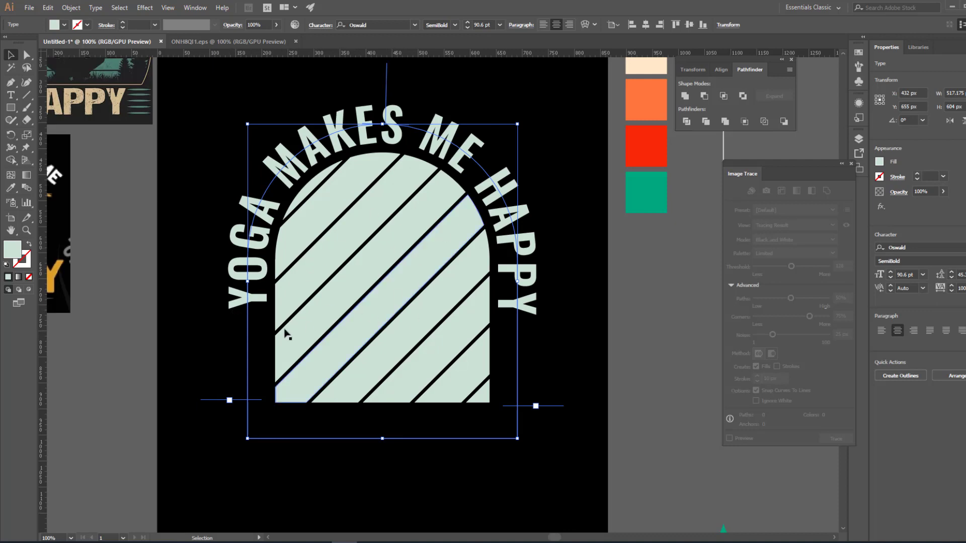
{"action": "left_click", "coordinate": [208, 330]}
{"action": "left_click", "coordinate": [238, 274]}
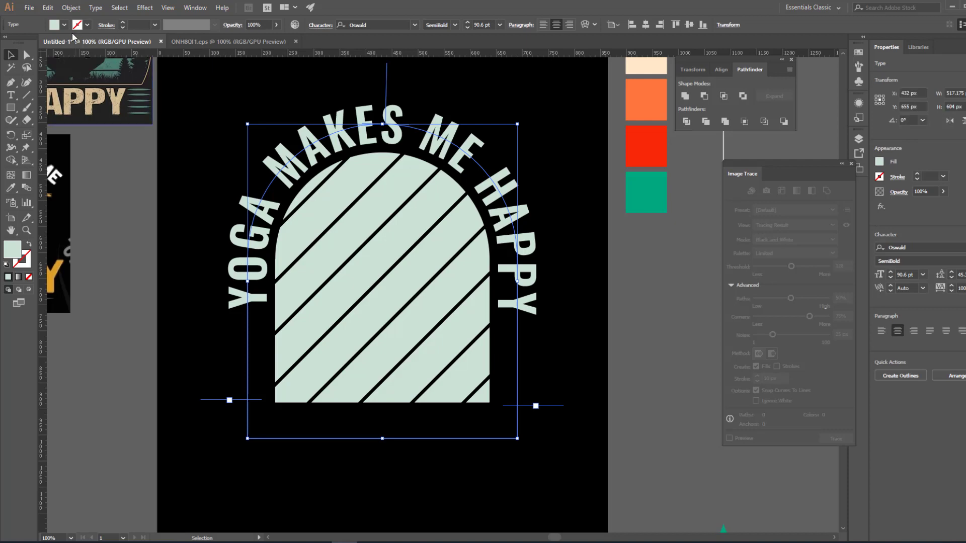
{"action": "left_click", "coordinate": [71, 7]}
{"action": "left_click", "coordinate": [90, 123]}
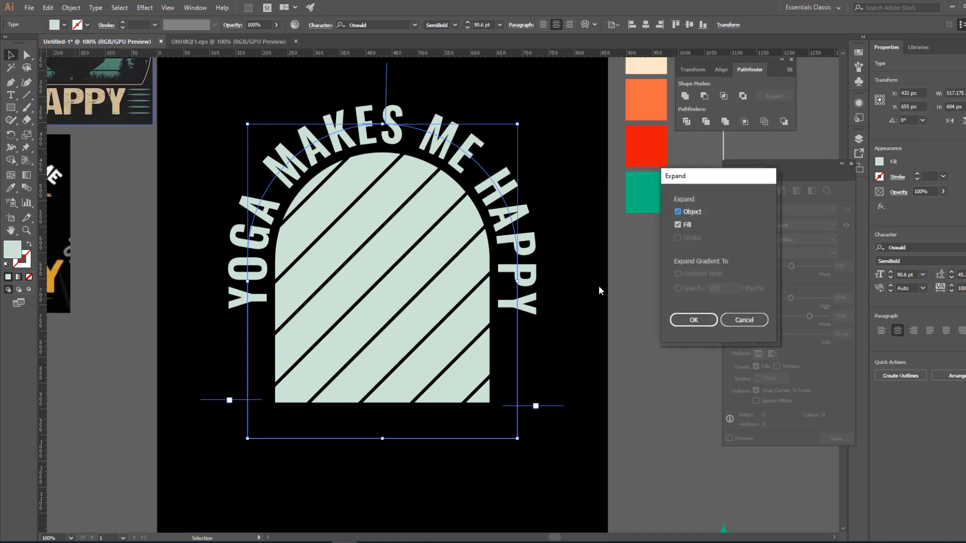
{"action": "left_click", "coordinate": [693, 320]}
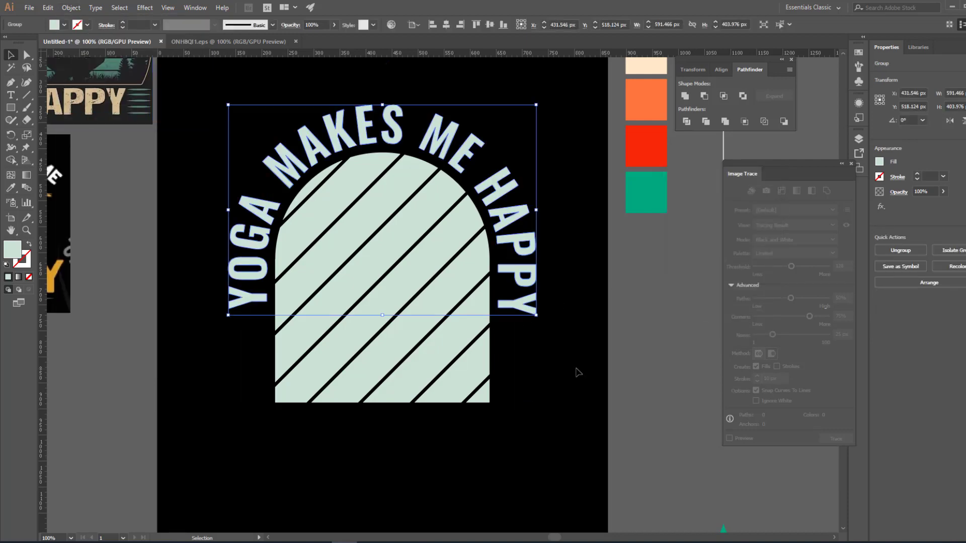
- Draw a rectangle about 689 by 82 px across the arch, with its lower edge level with the ends of the heading
{"action": "left_click_drag", "start_coordinate": [555, 371], "coordinate": [523, 360]}
{"action": "left_click", "coordinate": [523, 358]}
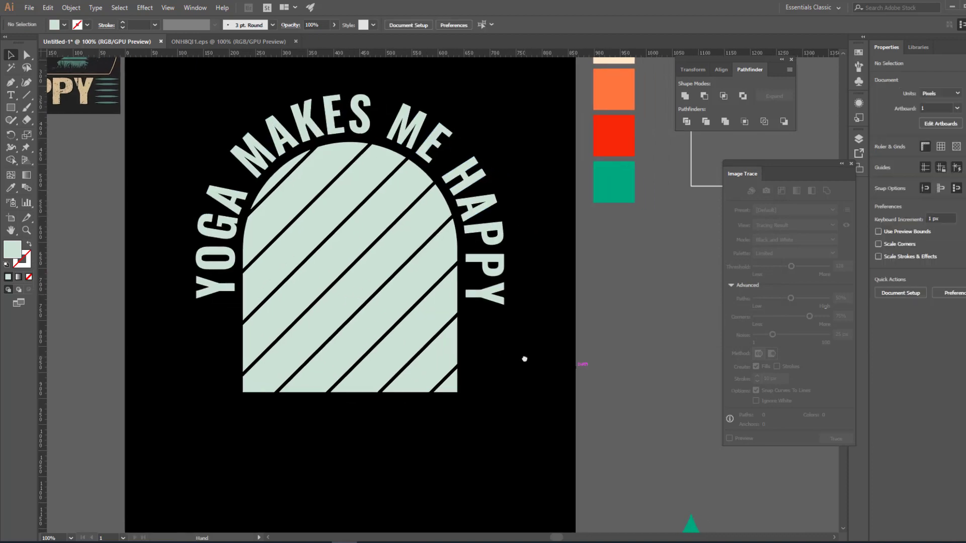
{"action": "left_click", "coordinate": [14, 111]}
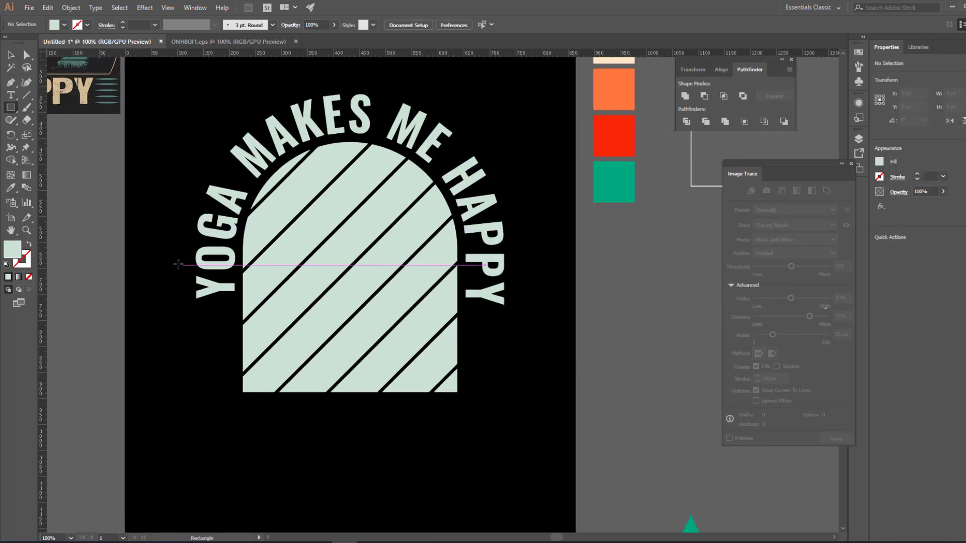
{"action": "left_click_drag", "start_coordinate": [171, 262], "coordinate": [530, 305]}
{"action": "key", "text": "v"}
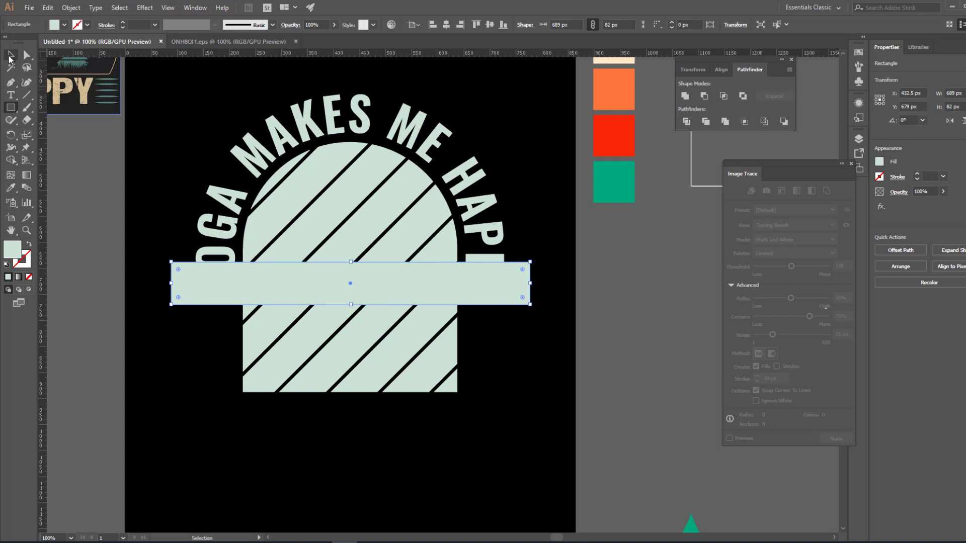
- Use the Shape Builder on the rectangle and striped arch to remove the arch pieces below the rectangle
{"action": "left_click", "coordinate": [214, 231], "text": "shift"}
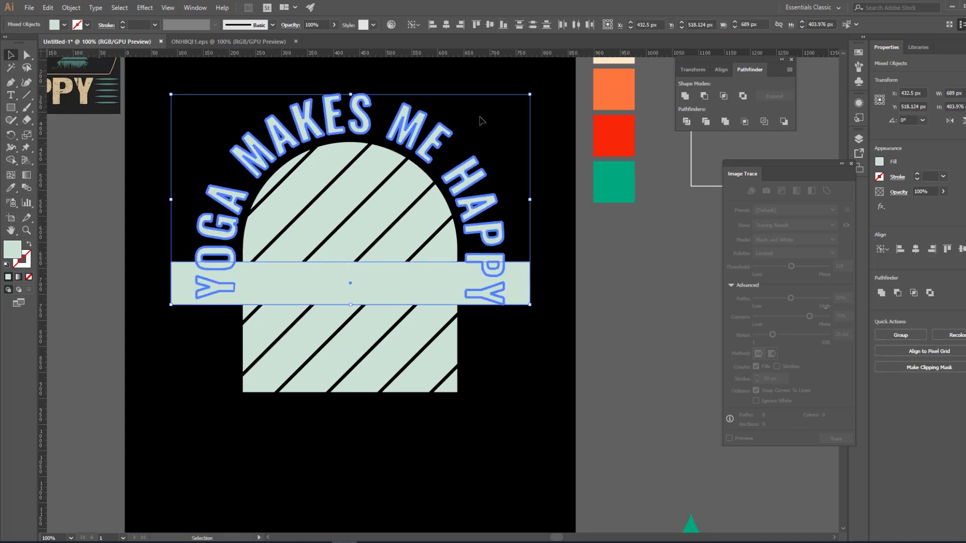
{"action": "left_click", "coordinate": [508, 352]}
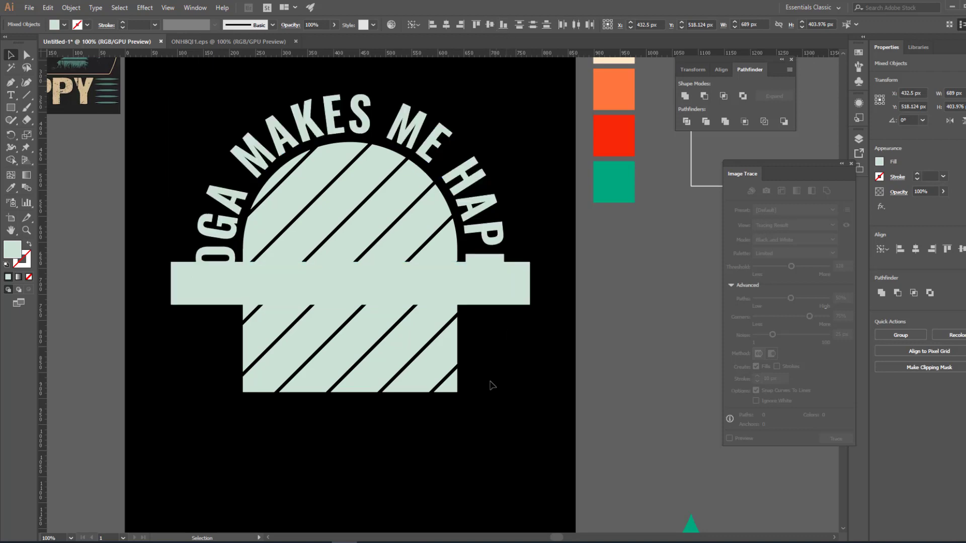
{"action": "left_click_drag", "start_coordinate": [296, 447], "coordinate": [395, 222]}
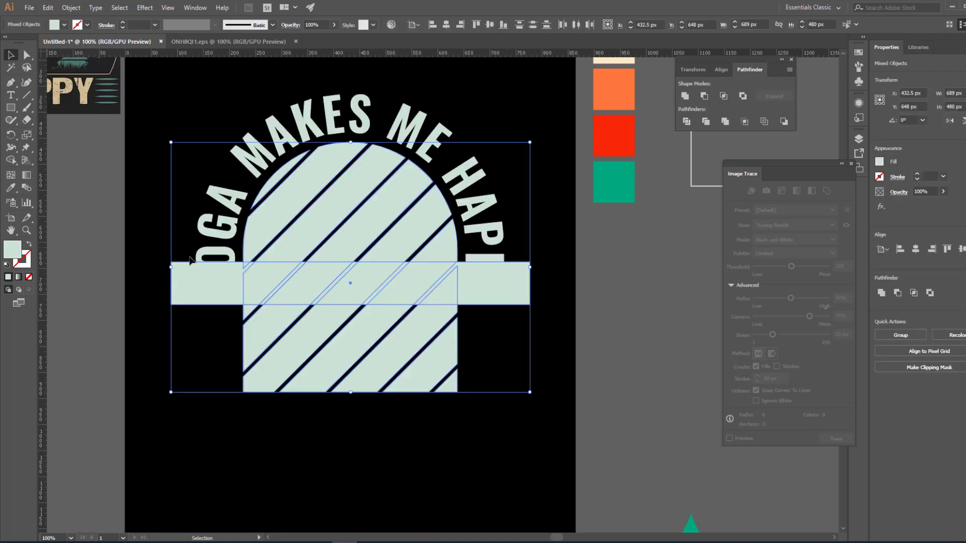
{"action": "left_click", "coordinate": [11, 160]}
{"action": "left_click", "coordinate": [11, 160]}
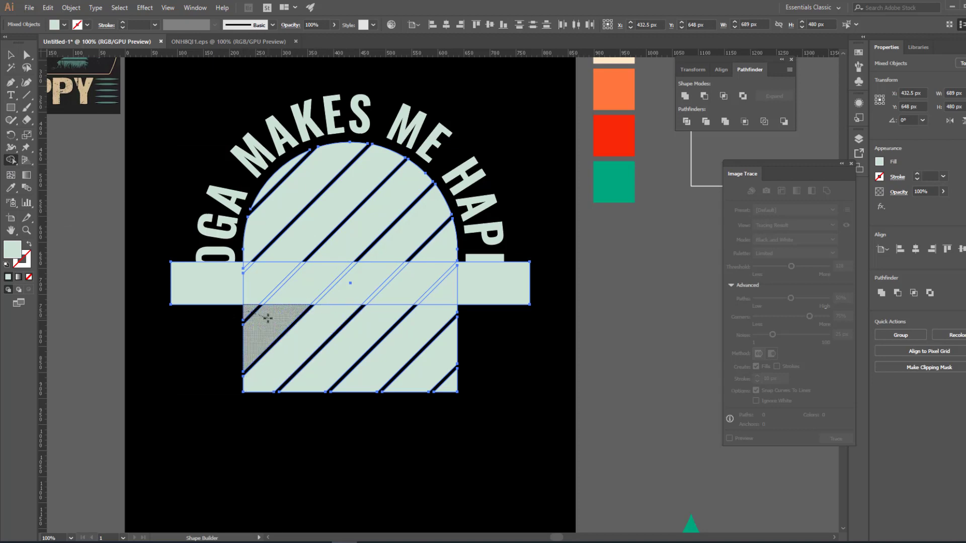
{"action": "left_click_drag", "start_coordinate": [267, 318], "coordinate": [462, 367]}
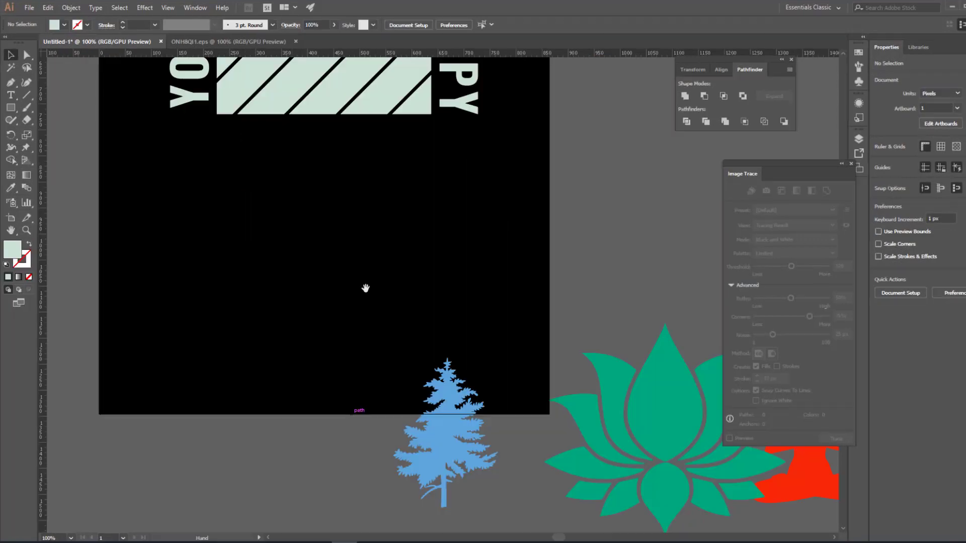
- Move the green lotus onto the black artboard below the striped arch
{"action": "left_click_drag", "start_coordinate": [364, 289], "coordinate": [449, 343]}
{"action": "left_click_drag", "start_coordinate": [704, 483], "coordinate": [328, 313]}
{"action": "left_click", "coordinate": [430, 447]}
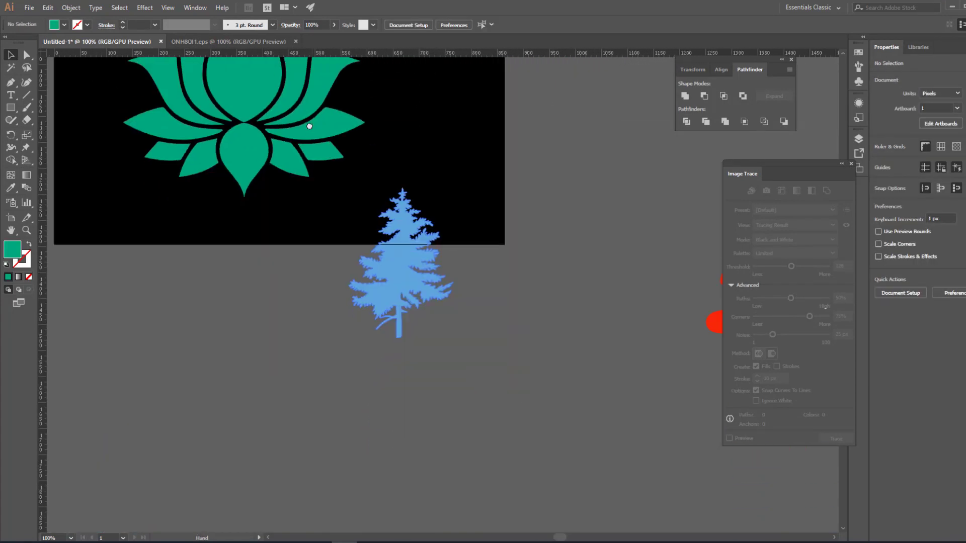
- Move the red yoga silhouette onto the artboard and place it over the middle of the lotus
{"action": "left_click_drag", "start_coordinate": [664, 232], "coordinate": [454, 316]}
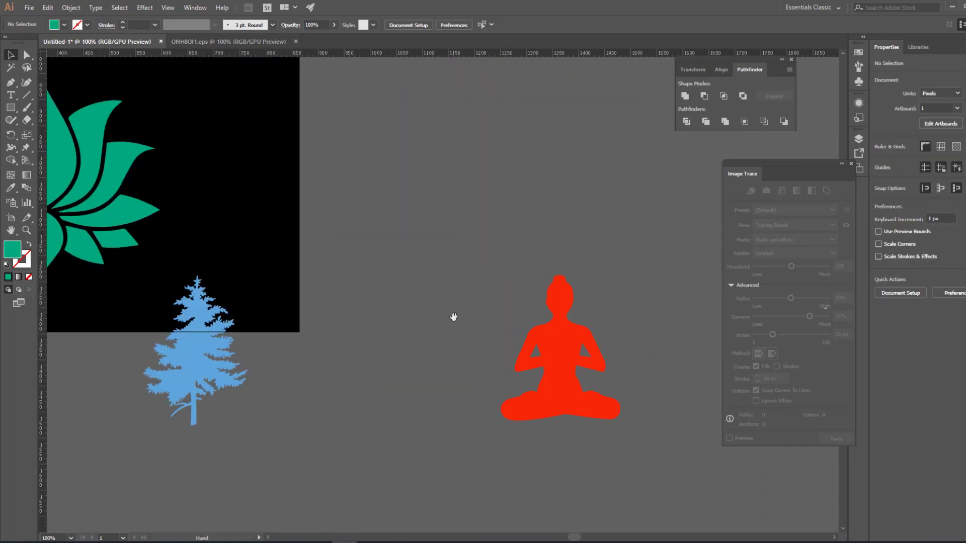
{"action": "left_click_drag", "start_coordinate": [543, 347], "coordinate": [186, 167]}
{"action": "left_click", "coordinate": [271, 302]}
{"action": "left_click_drag", "start_coordinate": [164, 263], "coordinate": [441, 332]}
{"action": "left_click_drag", "start_coordinate": [233, 296], "coordinate": [321, 290]}
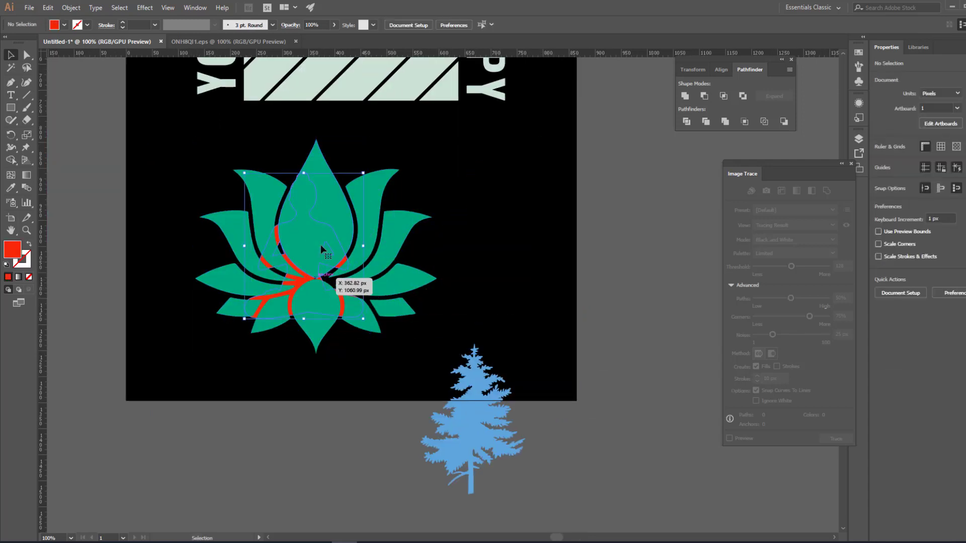
- Bring the red yoga silhouette to the front so it sits above the green lotus
{"action": "right_click", "coordinate": [321, 245]}
{"action": "mouse_move", "coordinate": [364, 349]}
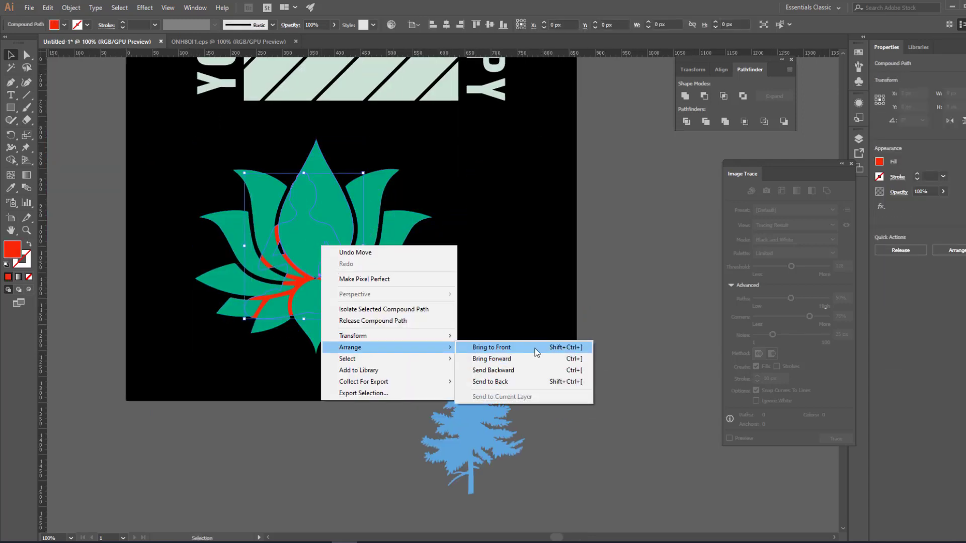
{"action": "left_click", "coordinate": [535, 349]}
{"action": "left_click", "coordinate": [366, 373]}
{"action": "left_click_drag", "start_coordinate": [373, 333], "coordinate": [281, 345]}
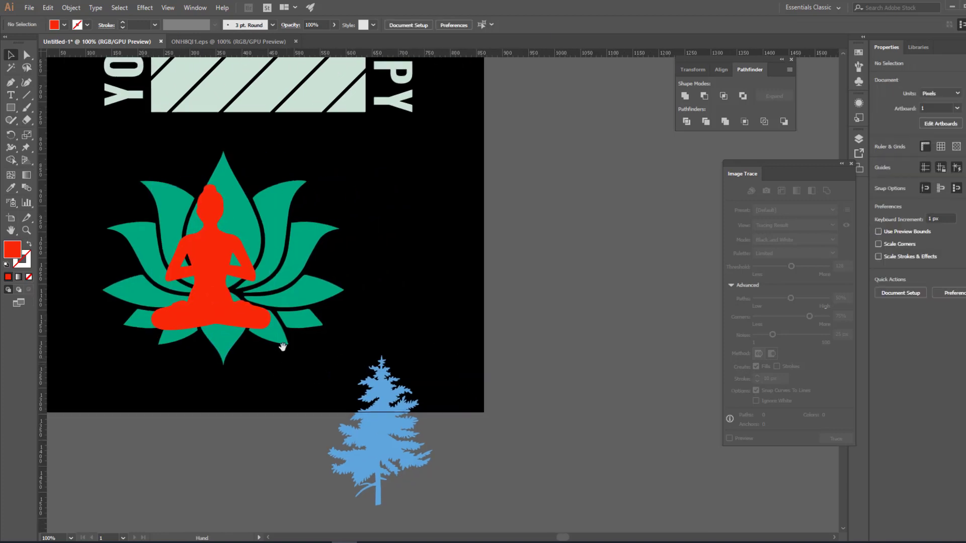
- Align the yoga silhouette and the lotus on their horizontal and vertical centres, keeping the lotus as the key object
{"action": "left_click", "coordinate": [205, 287]}
{"action": "left_click_drag", "start_coordinate": [150, 401], "coordinate": [267, 223]}
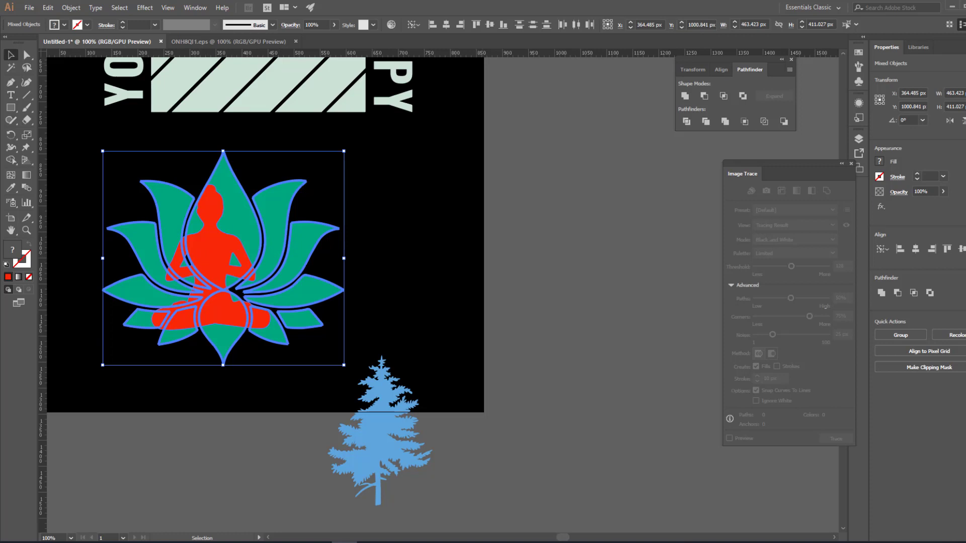
{"action": "left_click", "coordinate": [445, 25]}
{"action": "left_click", "coordinate": [490, 25]}
{"action": "left_click", "coordinate": [517, 252]}
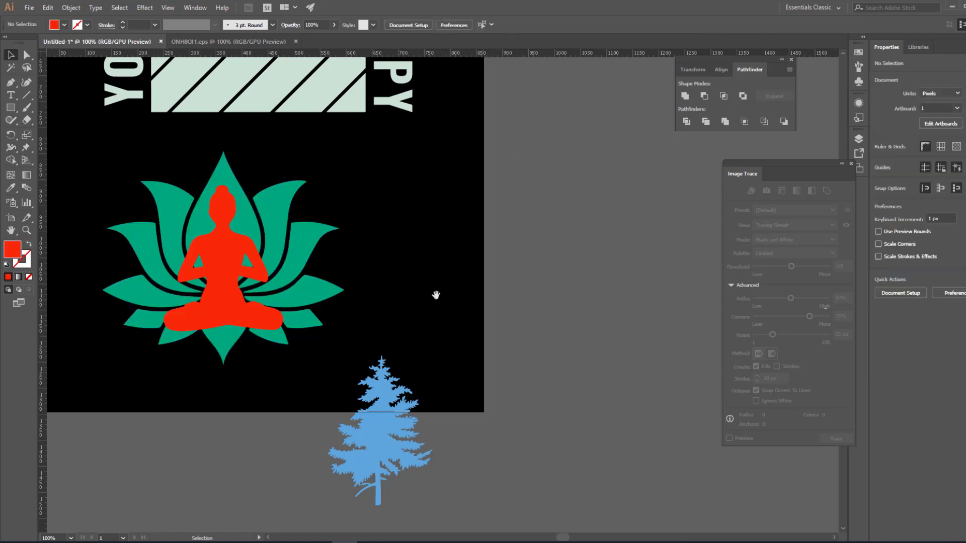
{"action": "left_click_drag", "start_coordinate": [435, 294], "coordinate": [459, 276]}
- Scale the lotus down proportionally around its centre to about 408 by 362 px
{"action": "left_click", "coordinate": [245, 292]}
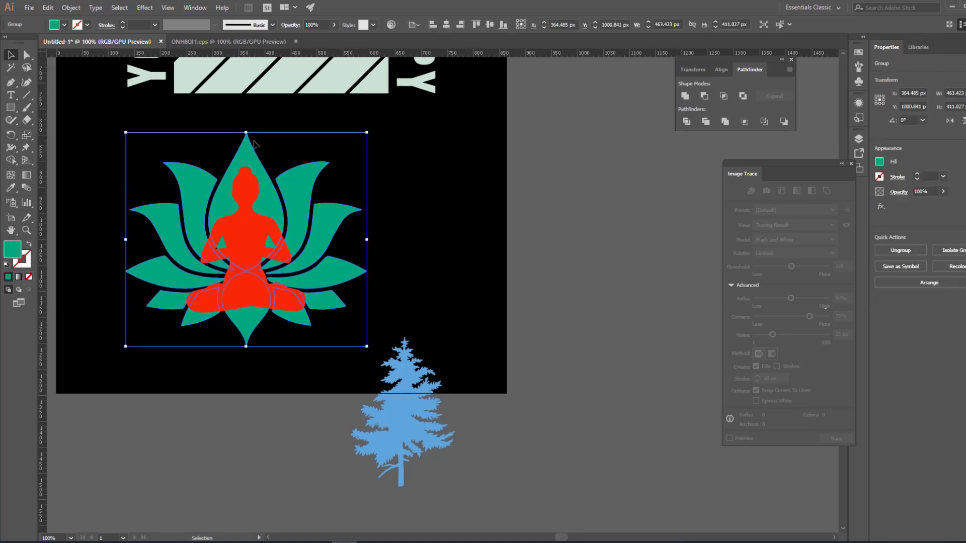
{"action": "left_click_drag", "start_coordinate": [246, 143], "coordinate": [246, 146]}
{"action": "left_click", "coordinate": [279, 354]}
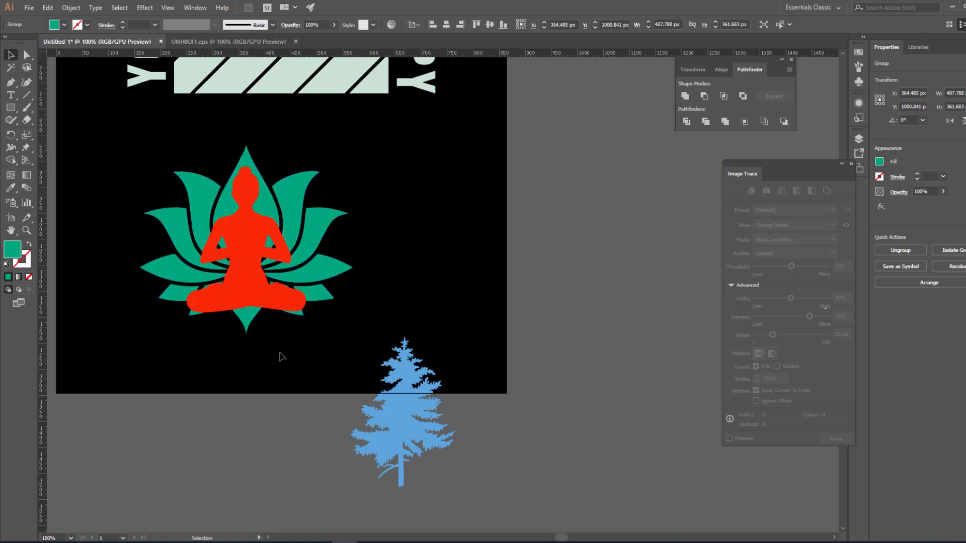
{"action": "left_click_drag", "start_coordinate": [268, 359], "coordinate": [229, 383]}
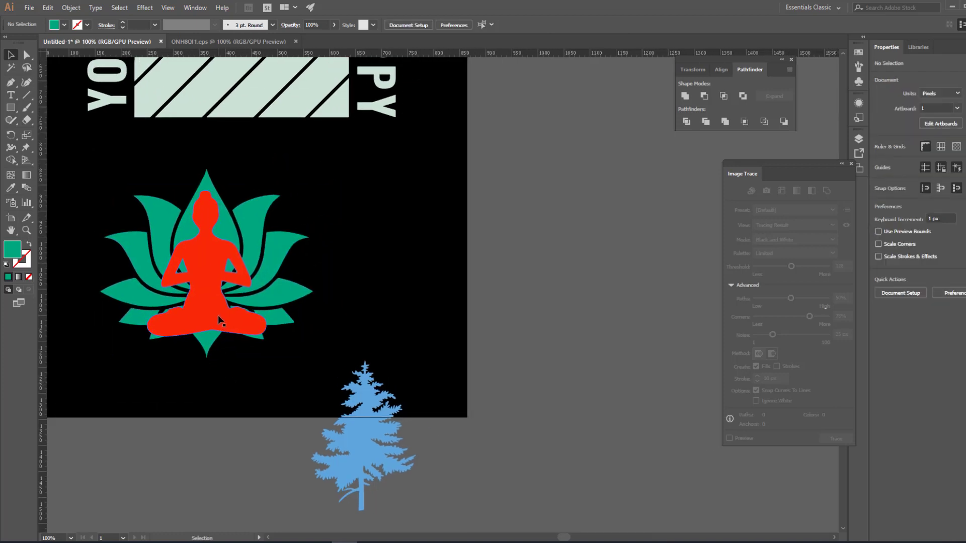
- Offset the yoga silhouette's path by 6 px with round joins, and cut the enlarged copy to the clipboard
{"action": "left_click", "coordinate": [218, 315]}
{"action": "left_click", "coordinate": [228, 357]}
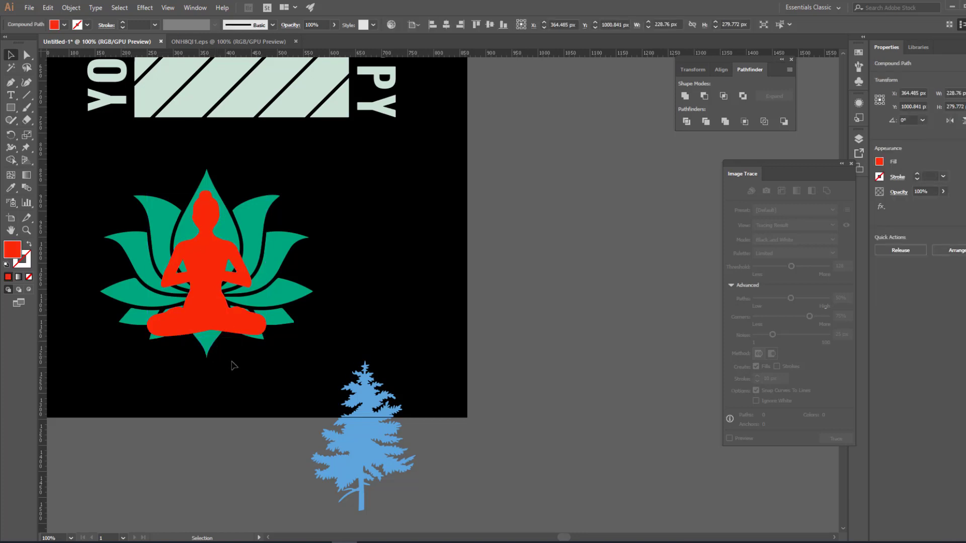
{"action": "left_click_drag", "start_coordinate": [229, 358], "coordinate": [309, 361]}
{"action": "left_click", "coordinate": [289, 260]}
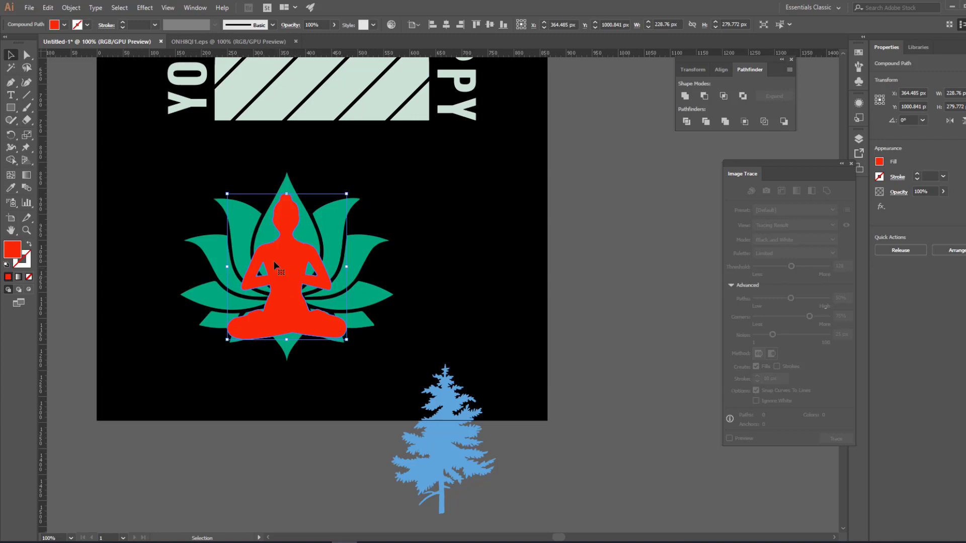
{"action": "left_click", "coordinate": [74, 8]}
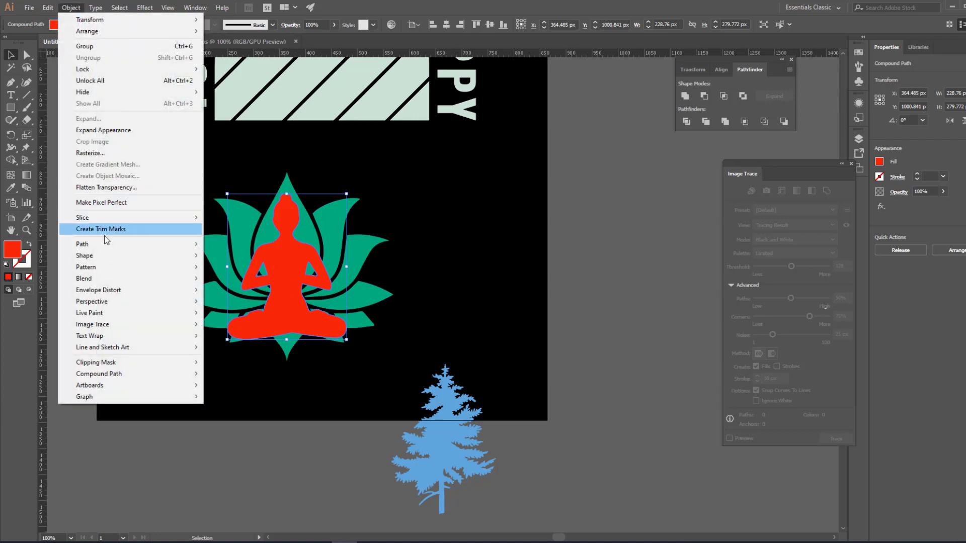
{"action": "mouse_move", "coordinate": [103, 244]}
{"action": "left_click", "coordinate": [237, 282]}
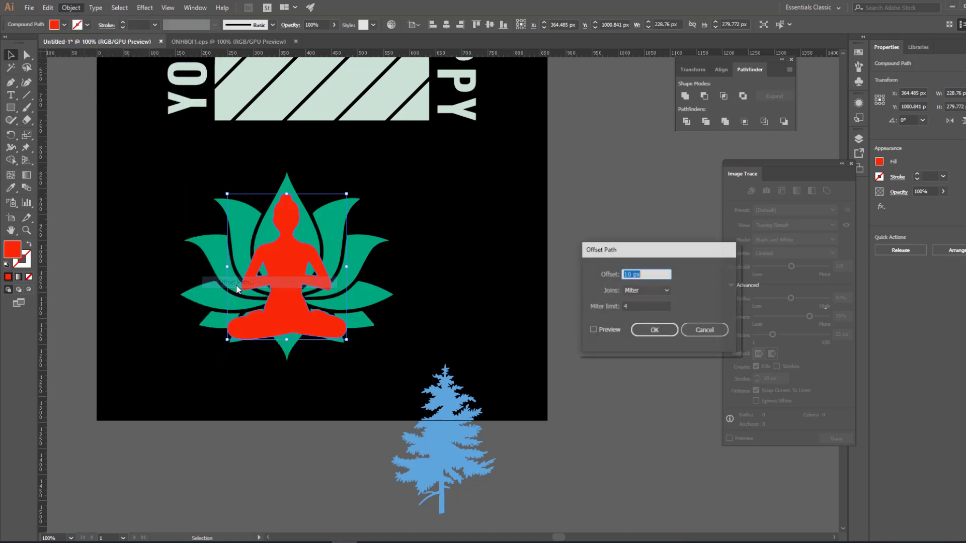
{"action": "left_click", "coordinate": [608, 328]}
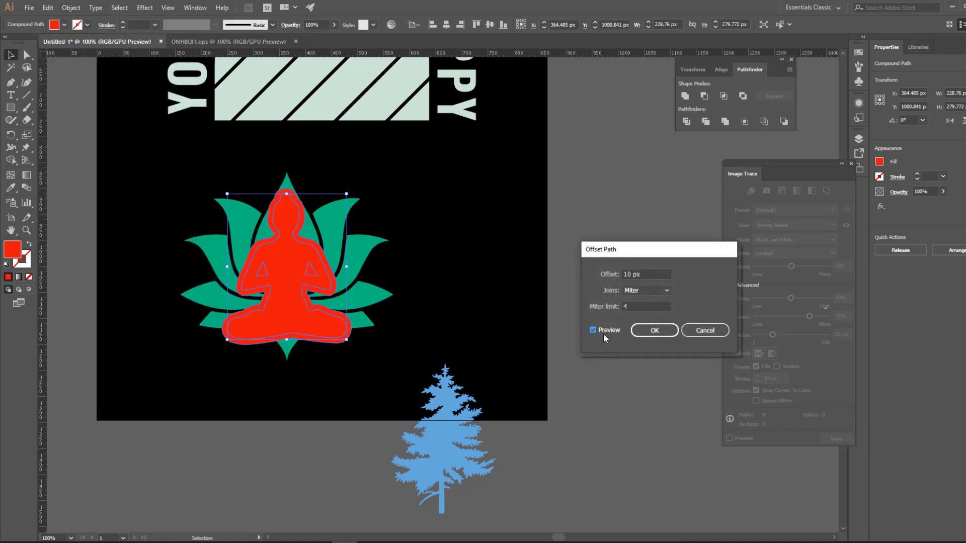
{"action": "left_click", "coordinate": [646, 274]}
{"action": "key", "text": "Down"}
{"action": "key", "text": "Down"}
{"action": "key", "text": "Down"}
{"action": "key", "text": "Down"}
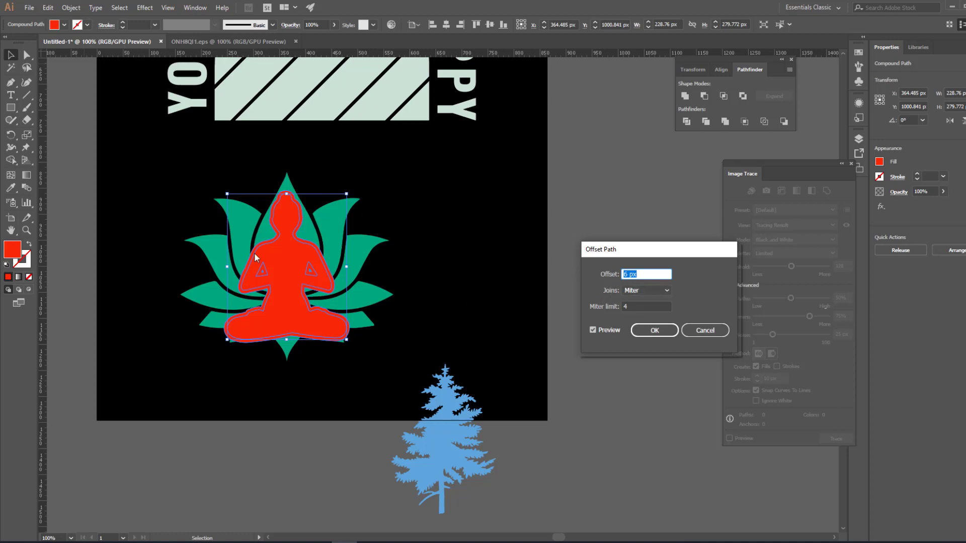
{"action": "left_click", "coordinate": [652, 290]}
{"action": "left_click", "coordinate": [642, 313]}
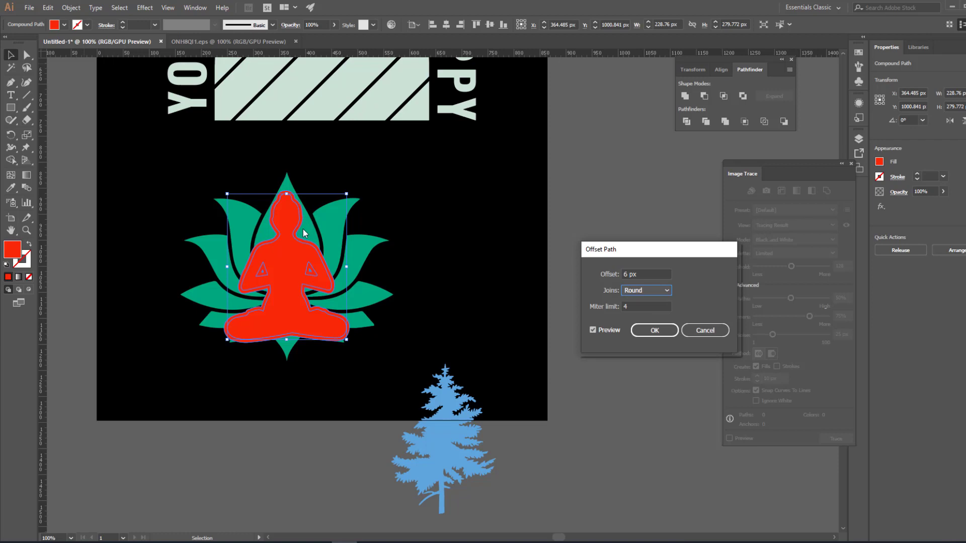
{"action": "left_click", "coordinate": [655, 332]}
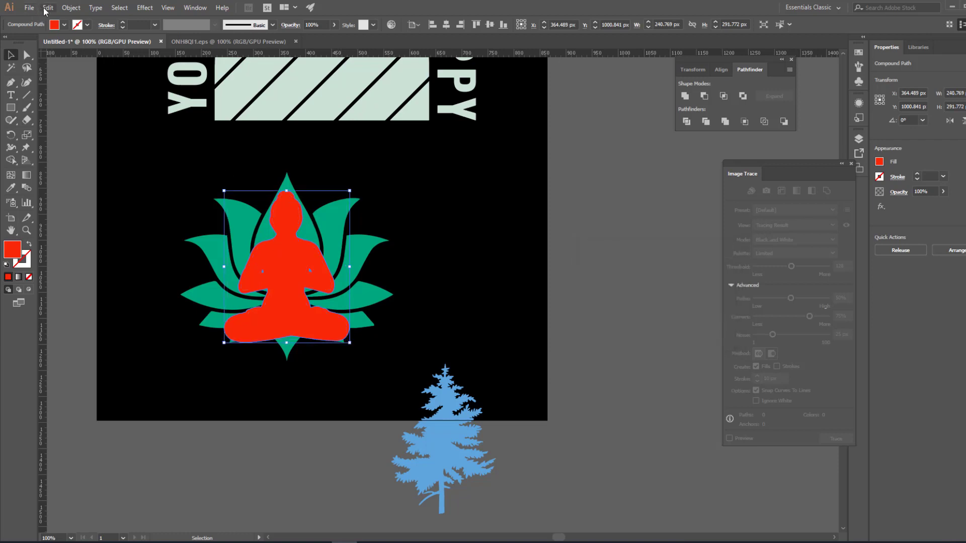
{"action": "left_click", "coordinate": [48, 8]}
{"action": "left_click", "coordinate": [64, 47]}
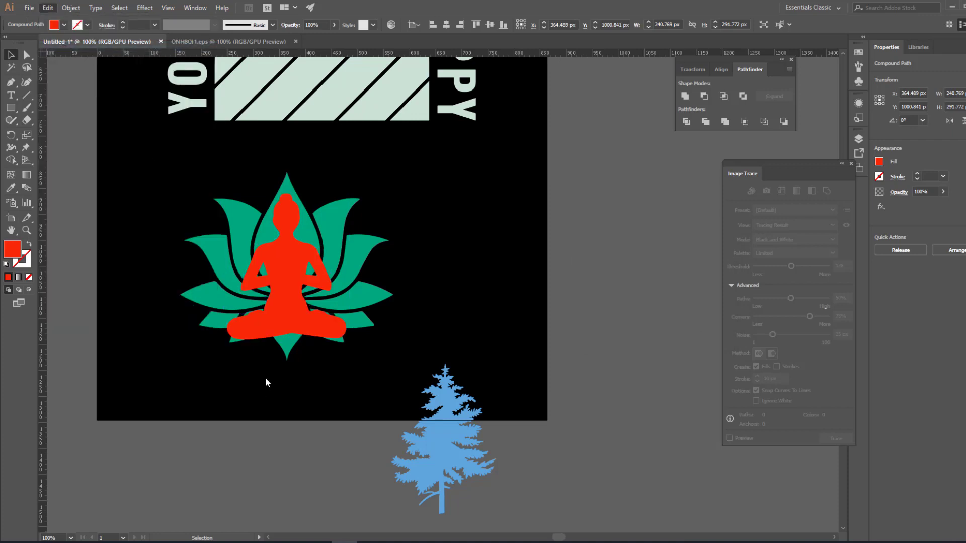
- Make the lotus a compound path and refill it with the green sampled from the palette swatch
{"action": "left_click", "coordinate": [202, 287]}
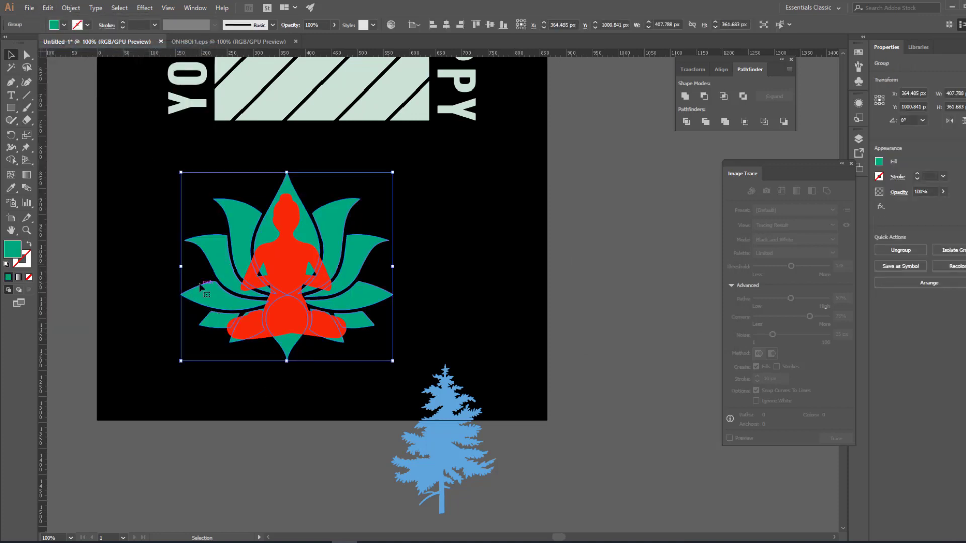
{"action": "key", "text": "a"}
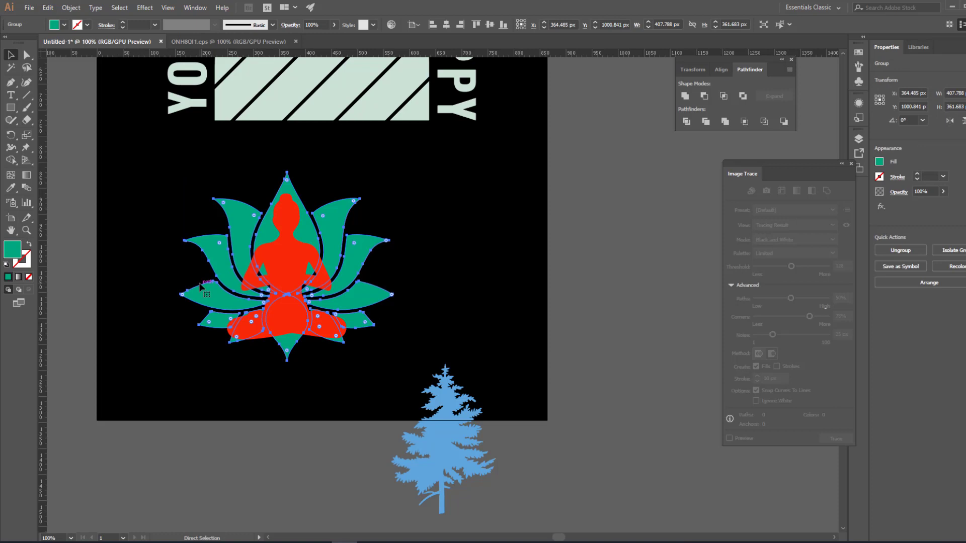
{"action": "key", "text": "ctrl+8"}
{"action": "scroll", "coordinate": [466, 237], "scroll_direction": "up", "scroll_amount": 5}
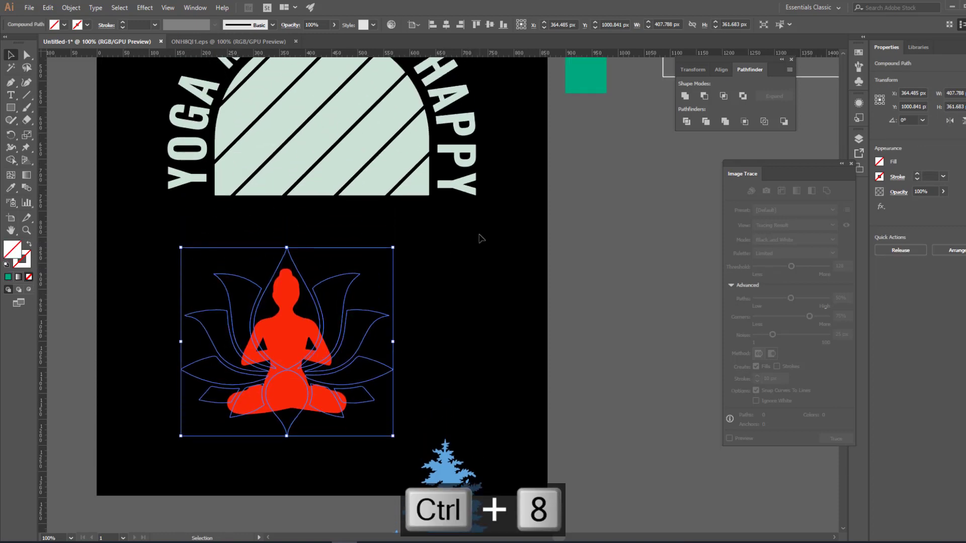
{"action": "key", "text": "i"}
{"action": "left_click", "coordinate": [590, 152]}
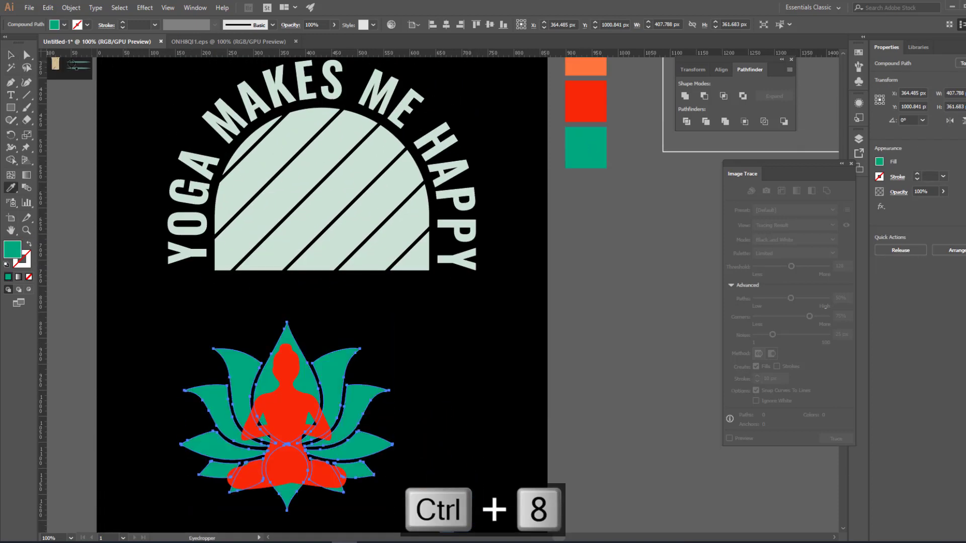
{"action": "left_click", "coordinate": [11, 55]}
{"action": "left_click", "coordinate": [157, 308]}
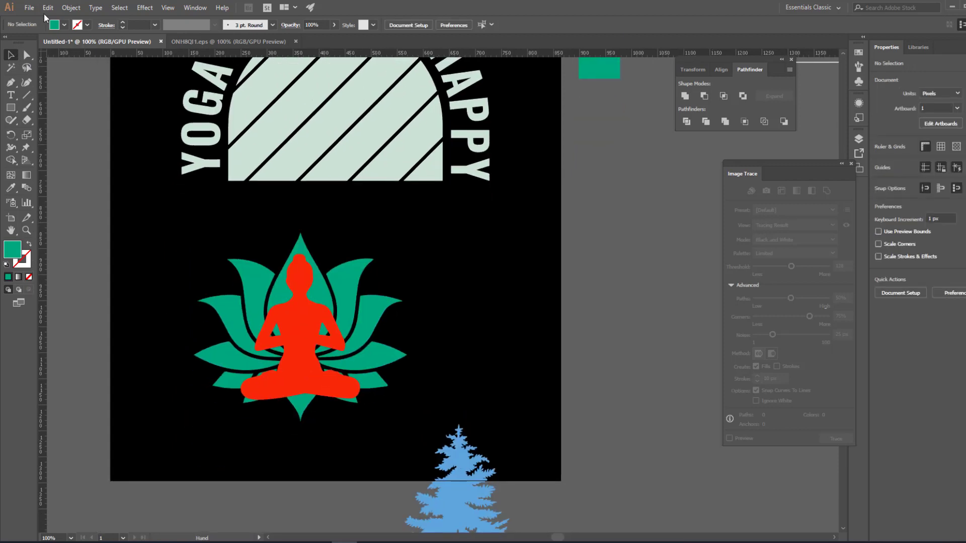
- Paste the cut silhouette outline in front and subtract it from the lotus with Minus Front
{"action": "left_click", "coordinate": [47, 8]}
{"action": "left_click", "coordinate": [74, 82]}
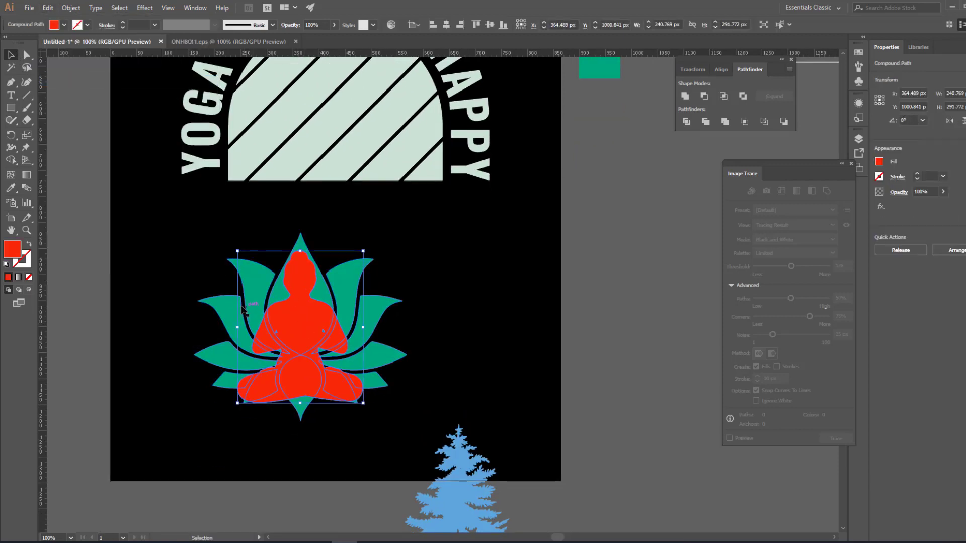
{"action": "left_click", "coordinate": [217, 307], "text": "shift"}
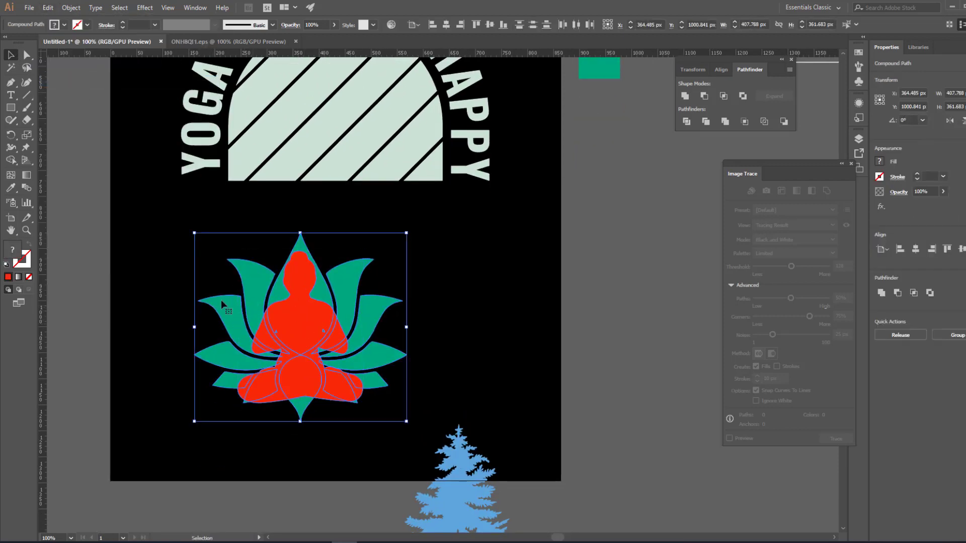
{"action": "left_click", "coordinate": [704, 96]}
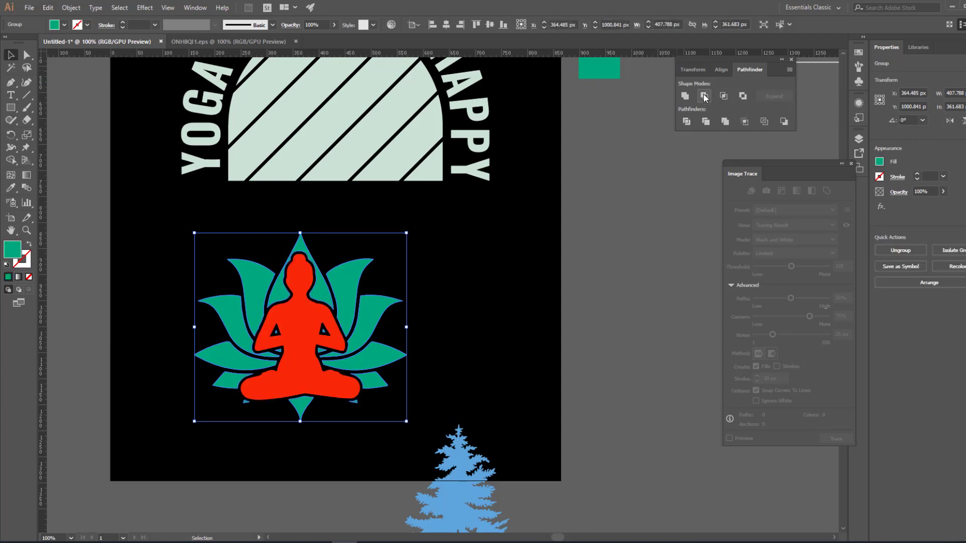
{"action": "left_click", "coordinate": [537, 277]}
- Combine the lotus and the yoga silhouette into one red compound path
{"action": "left_click_drag", "start_coordinate": [319, 295], "coordinate": [227, 333]}
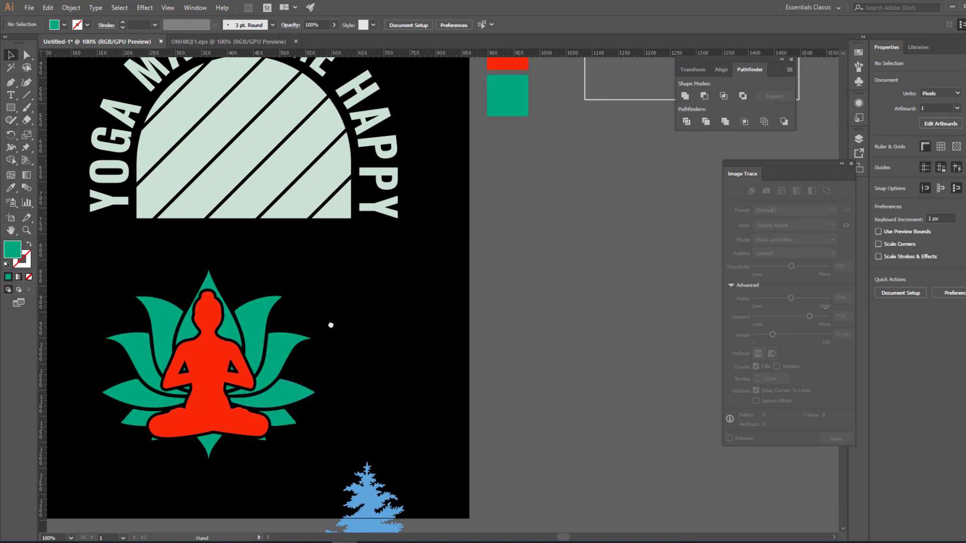
{"action": "left_click_drag", "start_coordinate": [330, 325], "coordinate": [376, 291]}
{"action": "left_click_drag", "start_coordinate": [447, 179], "coordinate": [427, 186]}
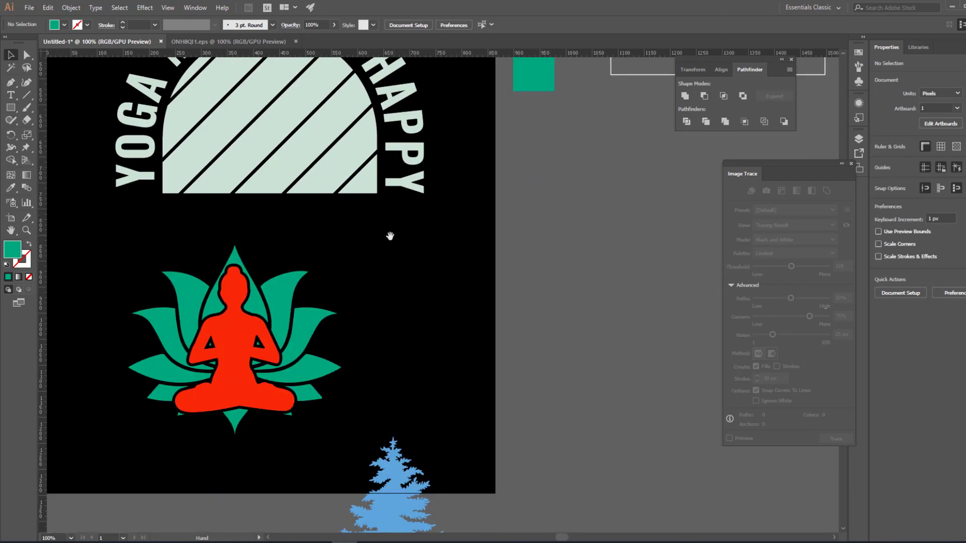
{"action": "left_click_drag", "start_coordinate": [390, 236], "coordinate": [118, 361]}
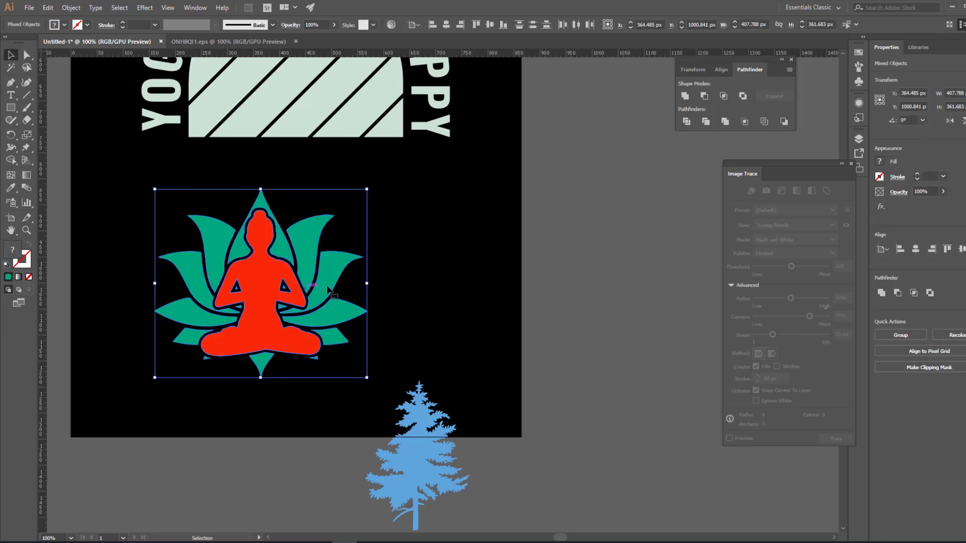
{"action": "left_click_drag", "start_coordinate": [367, 270], "coordinate": [351, 327]}
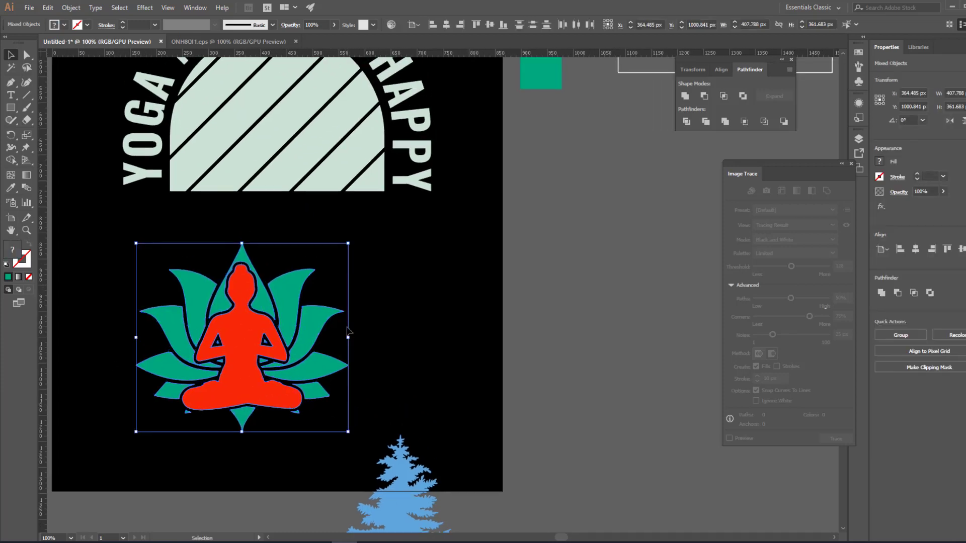
{"action": "key", "text": "a"}
{"action": "key", "text": "ctrl+8"}
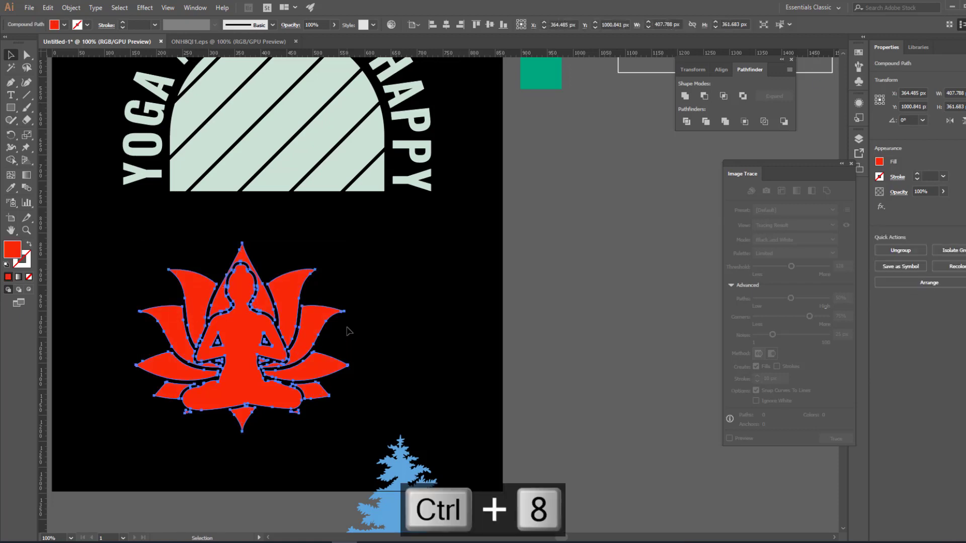
{"action": "key", "text": "v"}
{"action": "scroll", "coordinate": [420, 333], "scroll_direction": "up", "scroll_amount": 3}
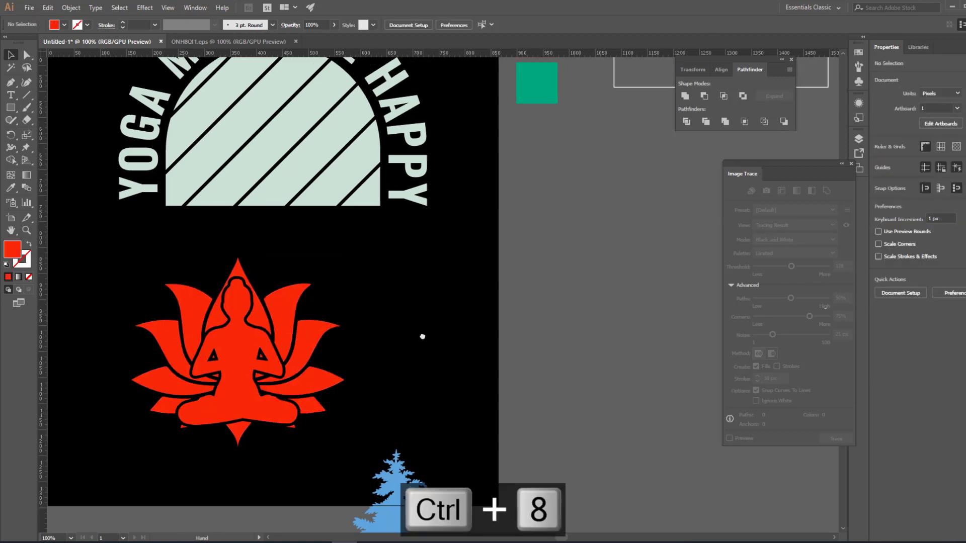
- Make the striped arch a single compound path
{"action": "left_click", "coordinate": [257, 280]}
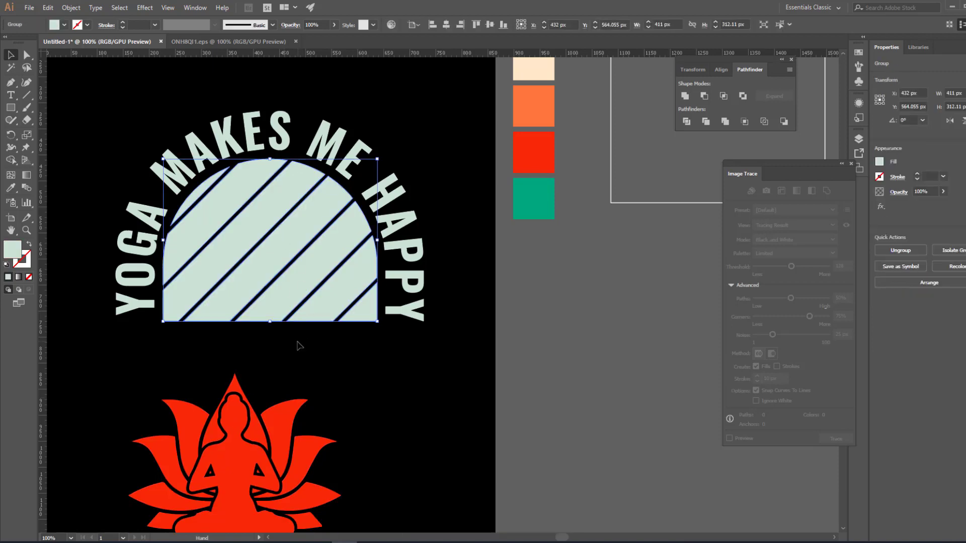
{"action": "scroll", "coordinate": [297, 341], "scroll_direction": "left", "scroll_amount": 3}
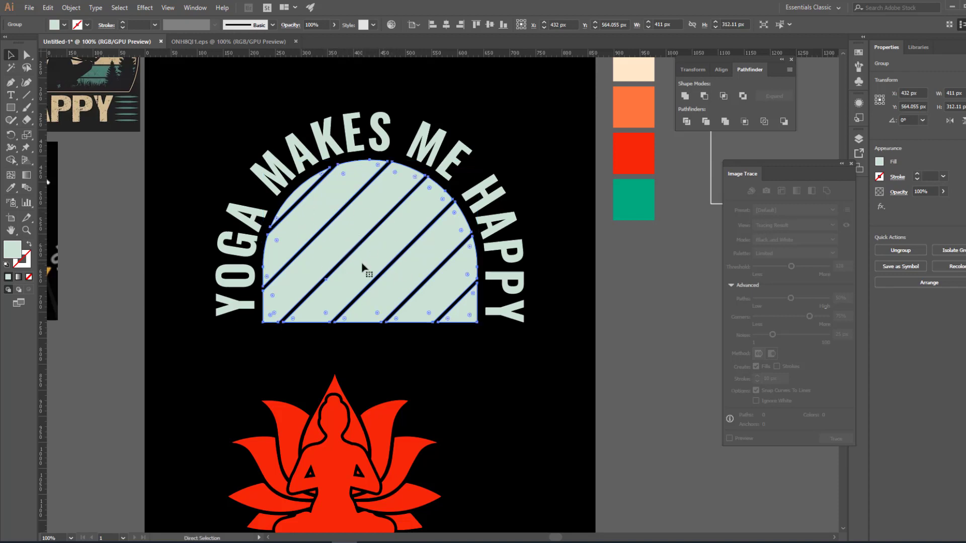
{"action": "key", "text": "ctrl+8"}
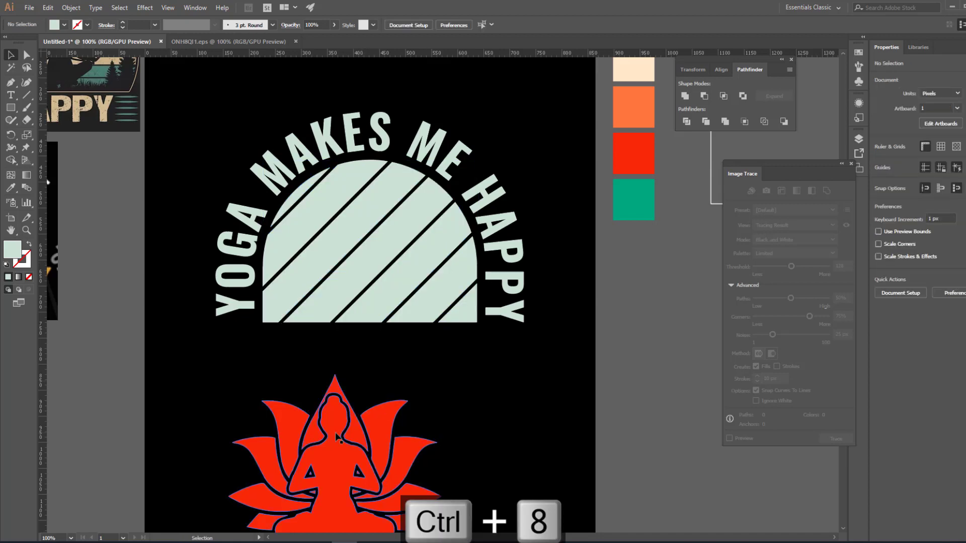
- Scale the red yoga lotus to about 200 by 178 px and place it over the lower middle of the arch
{"action": "left_click", "coordinate": [336, 393]}
{"action": "left_click_drag", "start_coordinate": [336, 394], "coordinate": [336, 422]}
{"action": "left_click_drag", "start_coordinate": [337, 467], "coordinate": [365, 268]}
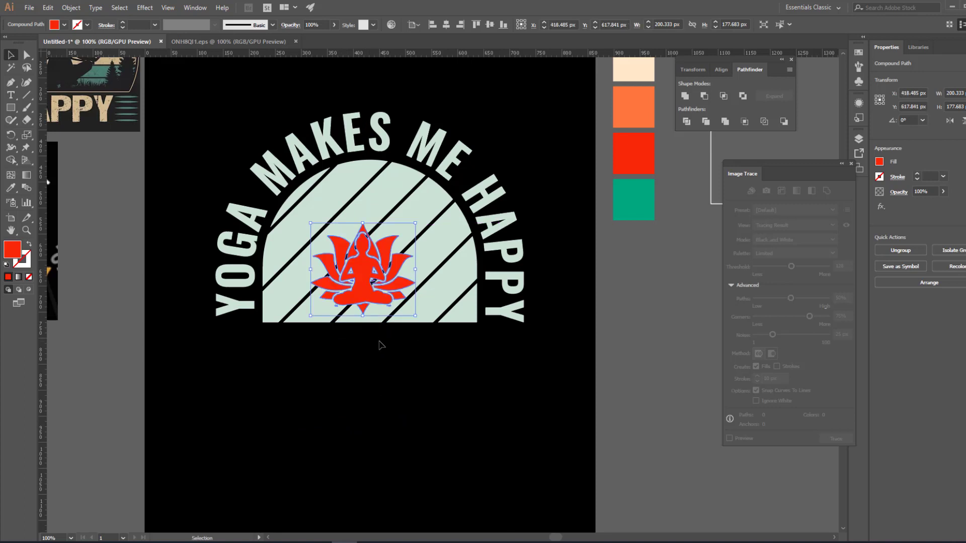
{"action": "left_click", "coordinate": [379, 345]}
- Select the striped arch together with the red yoga lotus and align them on their horizontal centers
{"action": "left_click_drag", "start_coordinate": [412, 345], "coordinate": [278, 375]}
{"action": "left_click_drag", "start_coordinate": [211, 383], "coordinate": [273, 271]}
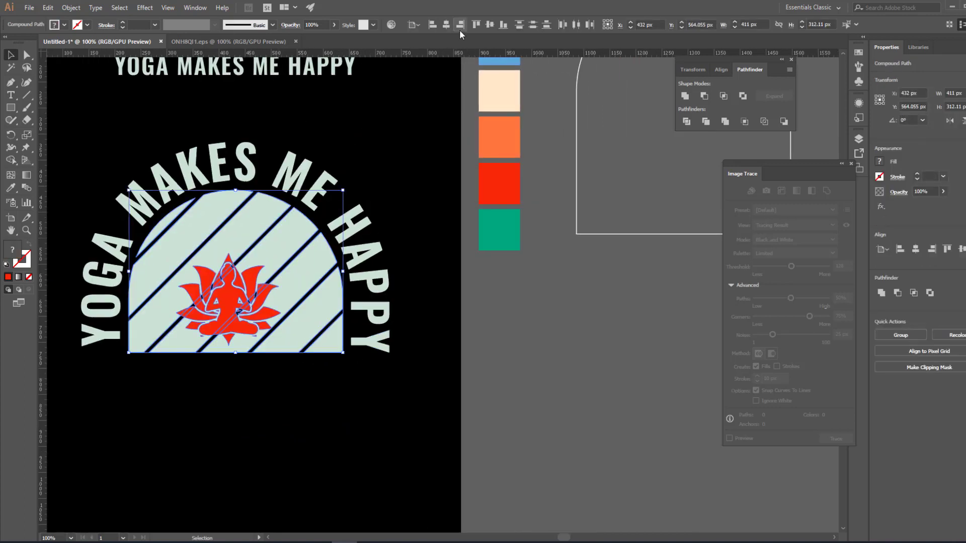
{"action": "left_click", "coordinate": [446, 24]}
{"action": "left_click", "coordinate": [271, 376]}
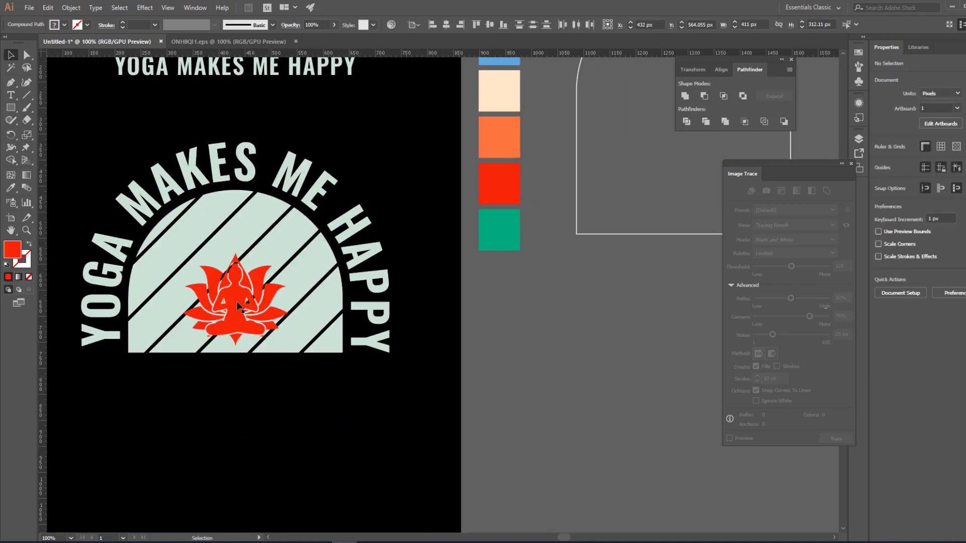
- Enlarge the red yoga lotus proportionally about its center to about 300 by 266 px
{"action": "left_click", "coordinate": [240, 306]}
{"action": "left_click_drag", "start_coordinate": [236, 254], "coordinate": [239, 207]}
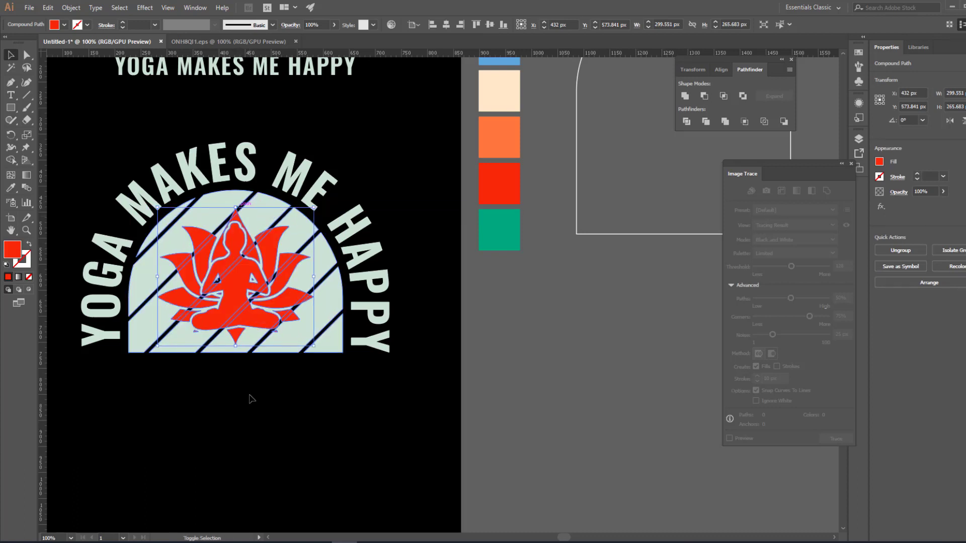
{"action": "left_click", "coordinate": [258, 405]}
{"action": "left_click_drag", "start_coordinate": [267, 406], "coordinate": [259, 407]}
- Move the red yoga lotus straight down 49 px so its lower tip extends below the arch's base
{"action": "left_click", "coordinate": [226, 319]}
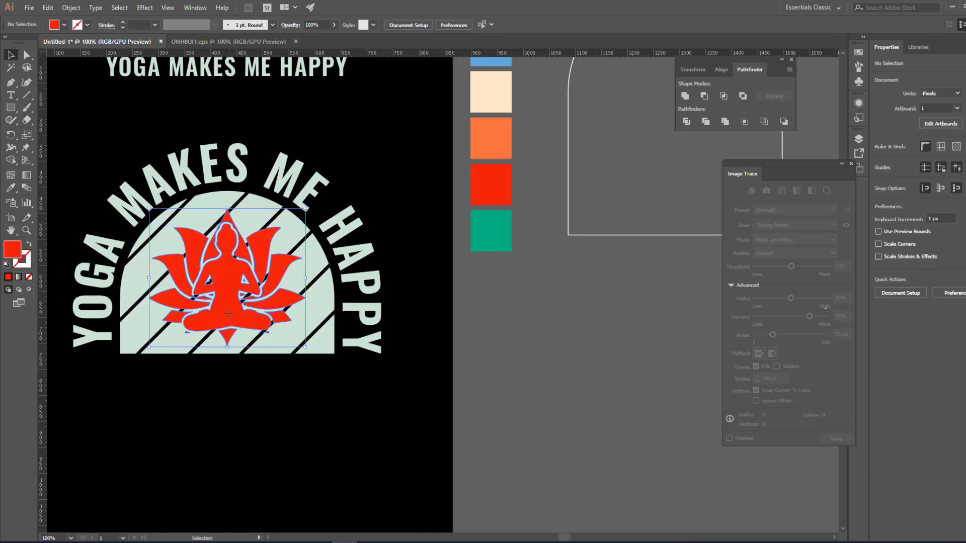
{"action": "left_click_drag", "start_coordinate": [226, 317], "coordinate": [224, 343]}
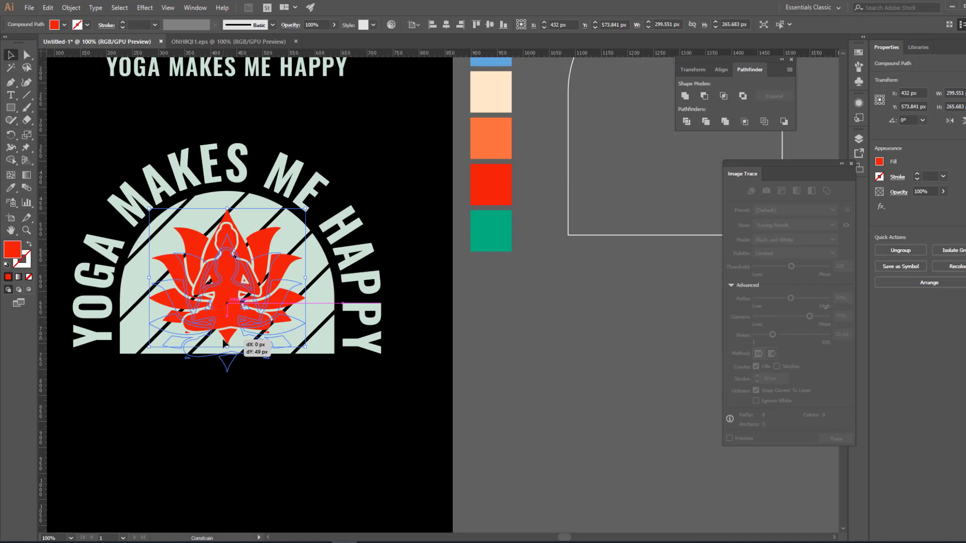
{"action": "left_click_drag", "start_coordinate": [224, 343], "coordinate": [225, 343]}
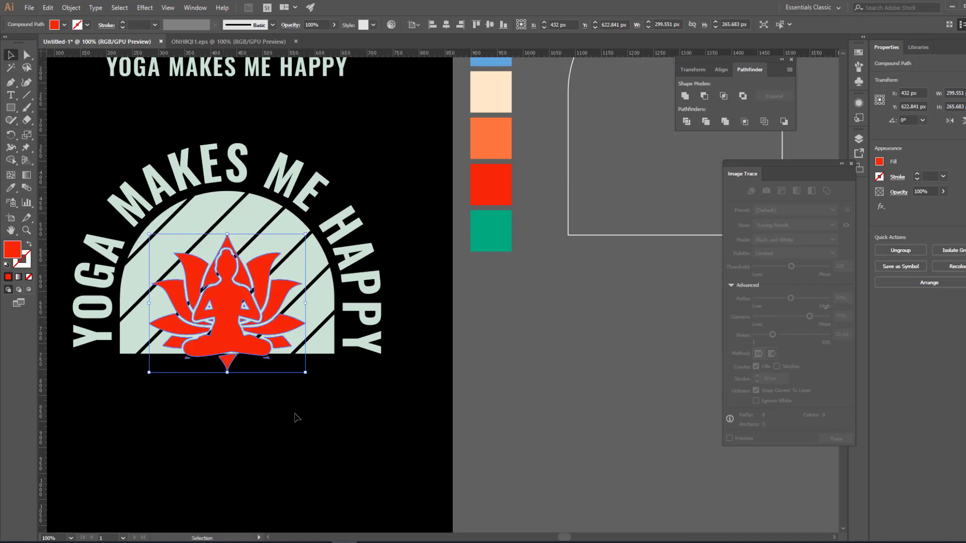
{"action": "left_click", "coordinate": [233, 410]}
{"action": "left_click_drag", "start_coordinate": [227, 398], "coordinate": [305, 409]}
{"action": "left_click", "coordinate": [302, 259]}
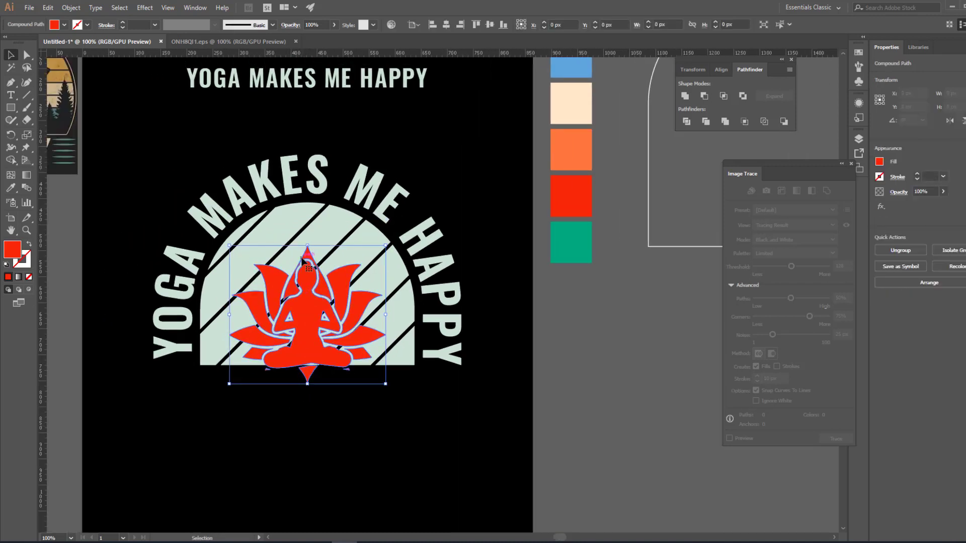
- Enlarge the red lotus figure proportionally to about 314 × 279 px over the striped arch
{"action": "left_click_drag", "start_coordinate": [307, 245], "coordinate": [309, 239]}
{"action": "left_click", "coordinate": [283, 441]}
{"action": "left_click_drag", "start_coordinate": [303, 419], "coordinate": [388, 419]}
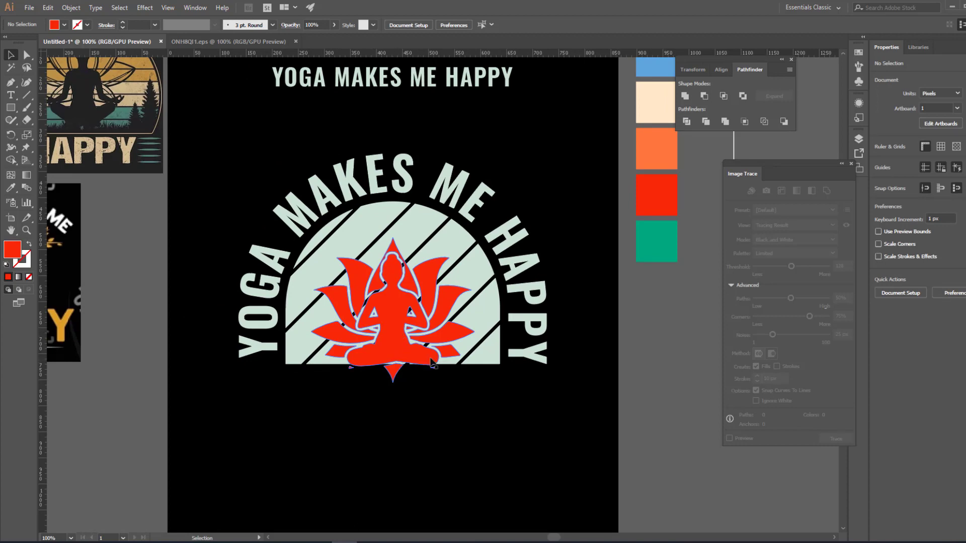
- Create an offset path around the red lotus figure with a 6 px offset and round joins
{"action": "left_click", "coordinate": [390, 320]}
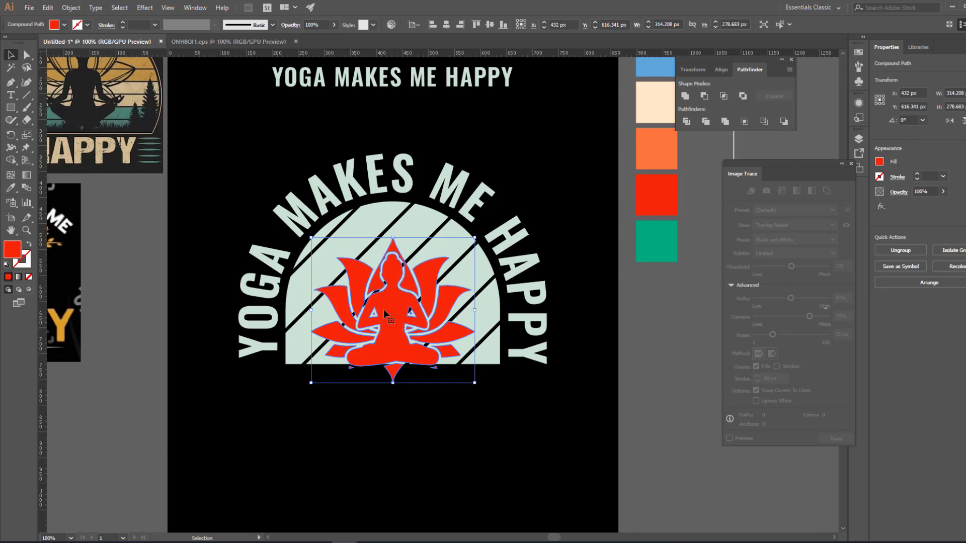
{"action": "left_click", "coordinate": [71, 8]}
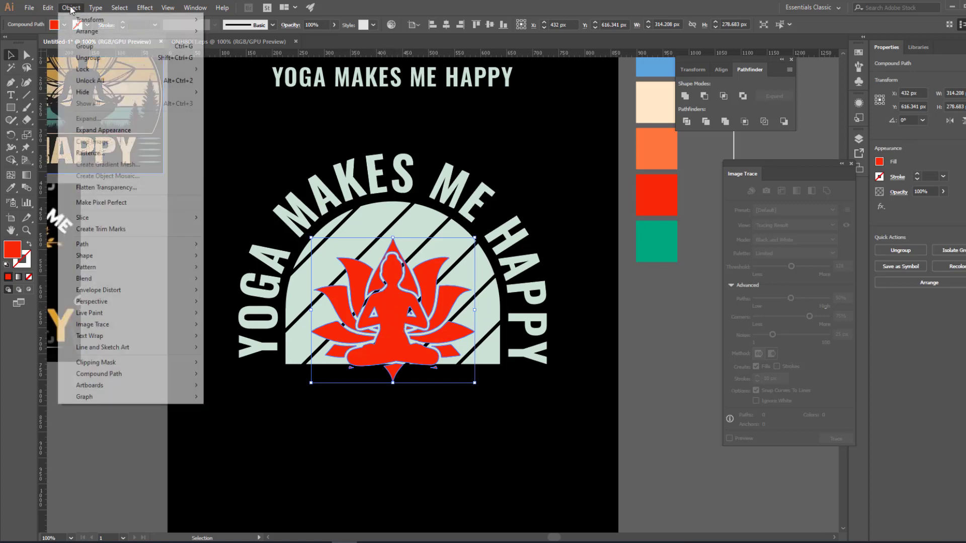
{"action": "mouse_move", "coordinate": [105, 245]}
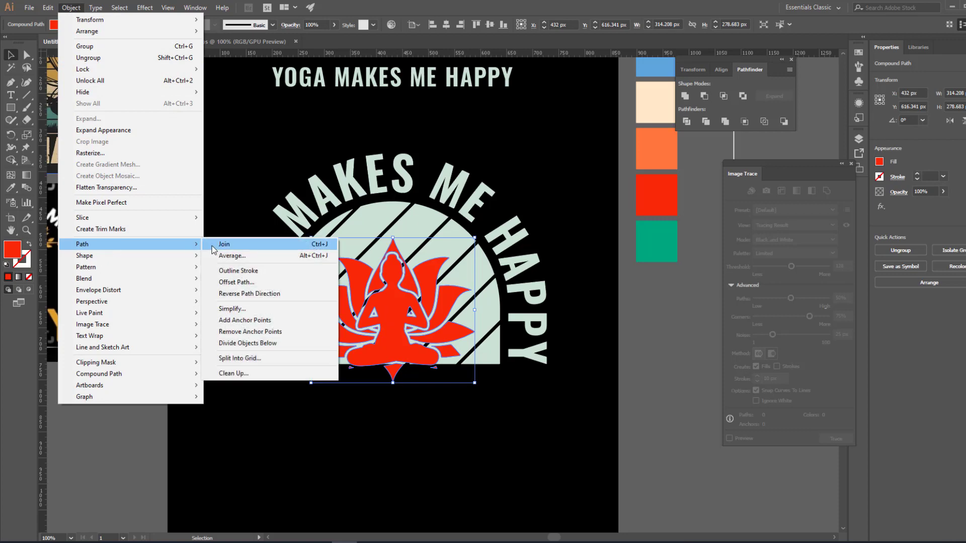
{"action": "left_click", "coordinate": [244, 282]}
{"action": "left_click", "coordinate": [610, 330]}
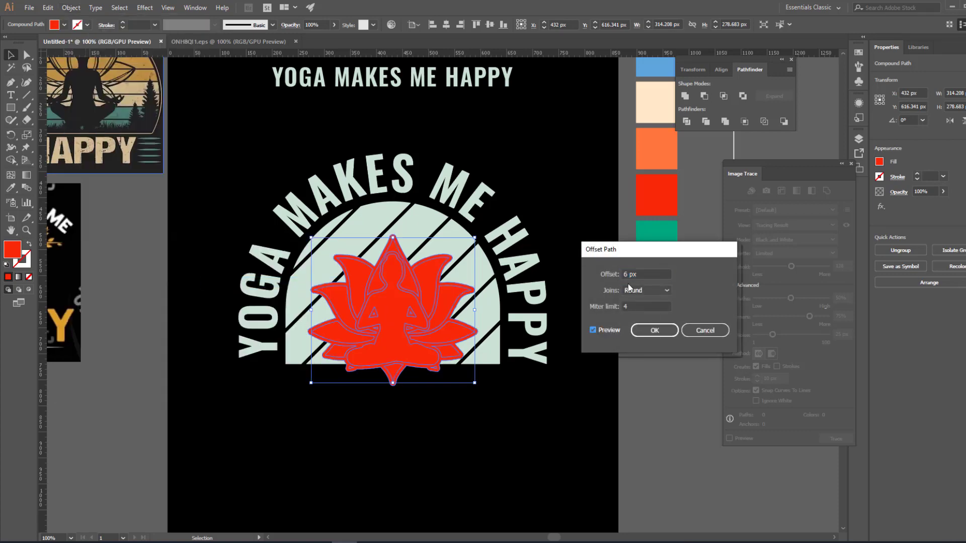
{"action": "left_click", "coordinate": [662, 333]}
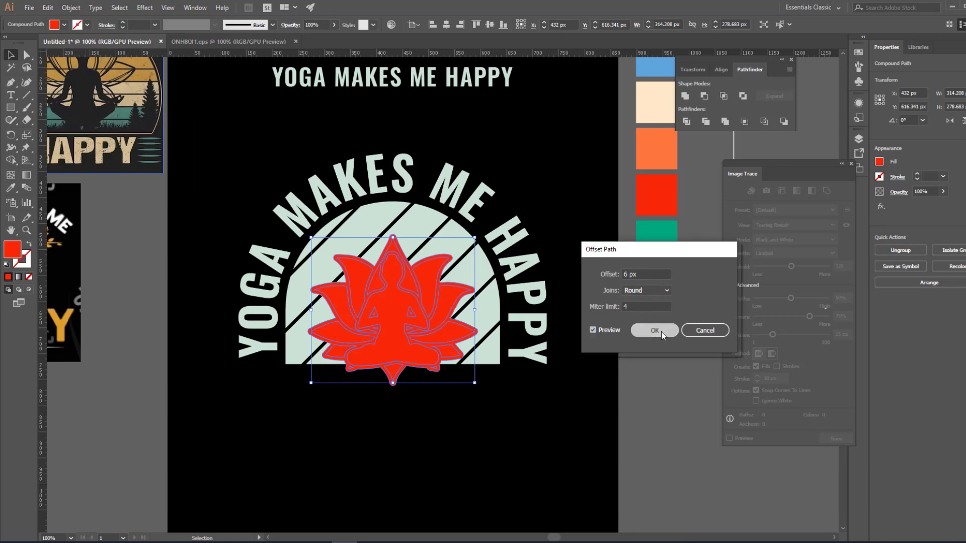
- Cut the offset shape, paste it in front, and subtract it from the striped arch with Minus Front
{"action": "left_click", "coordinate": [46, 9]}
{"action": "left_click", "coordinate": [70, 46]}
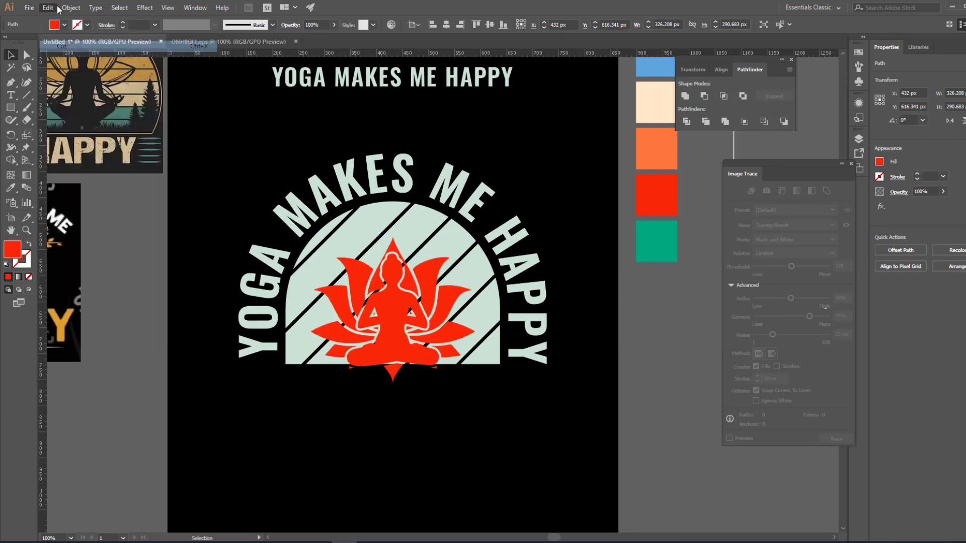
{"action": "left_click", "coordinate": [48, 8]}
{"action": "left_click", "coordinate": [76, 81]}
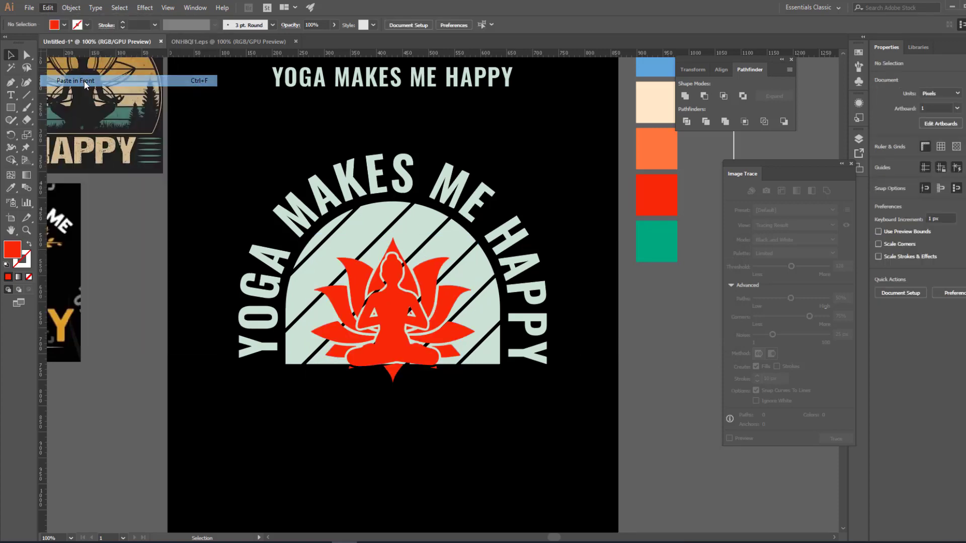
{"action": "left_click", "coordinate": [382, 217], "text": "shift"}
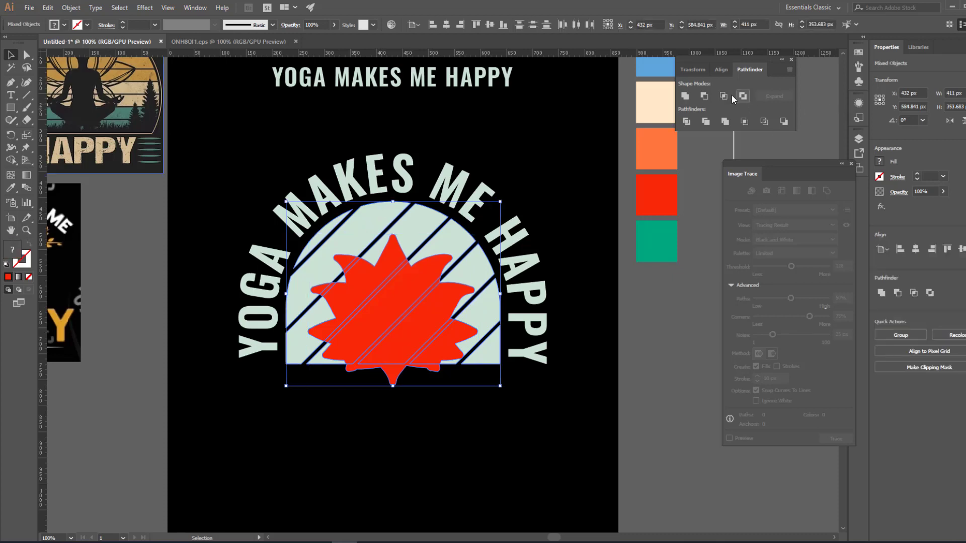
{"action": "left_click", "coordinate": [705, 97]}
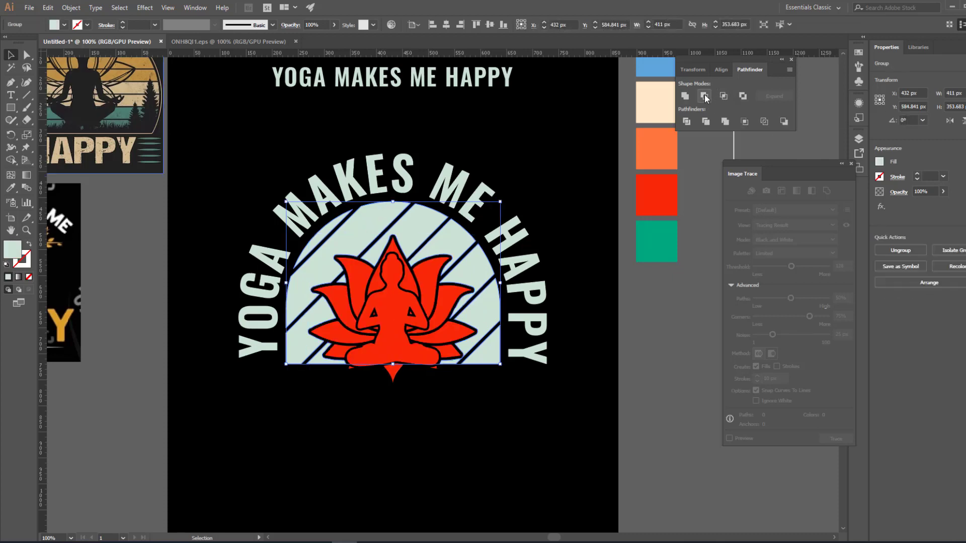
{"action": "left_click", "coordinate": [255, 481]}
{"action": "left_click_drag", "start_coordinate": [377, 406], "coordinate": [290, 384]}
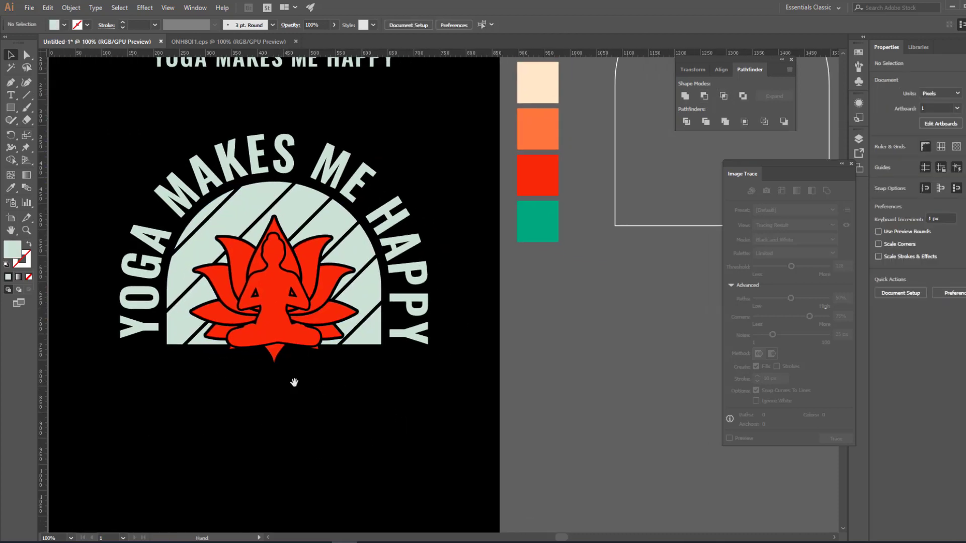
{"action": "left_click", "coordinate": [273, 352]}
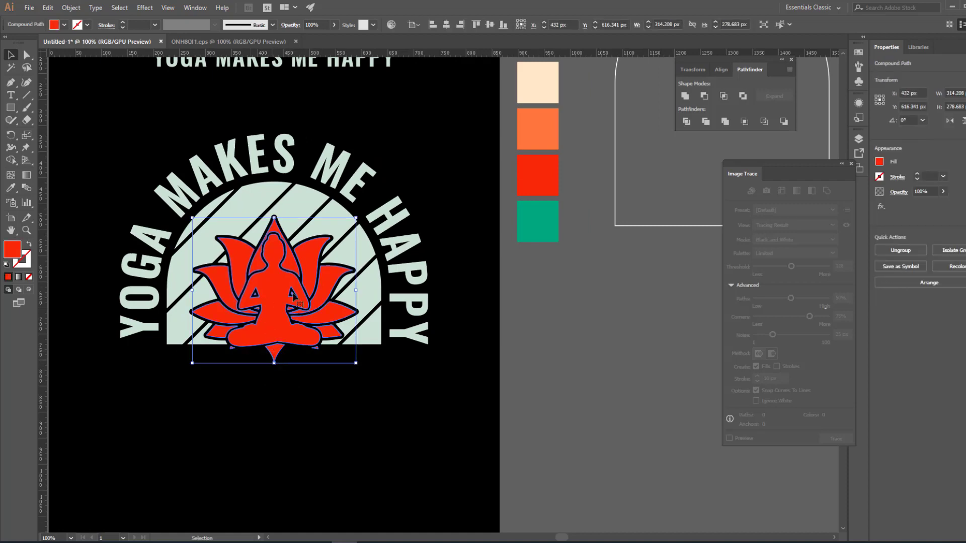
{"action": "left_click", "coordinate": [316, 399]}
{"action": "left_click_drag", "start_coordinate": [282, 401], "coordinate": [400, 416]}
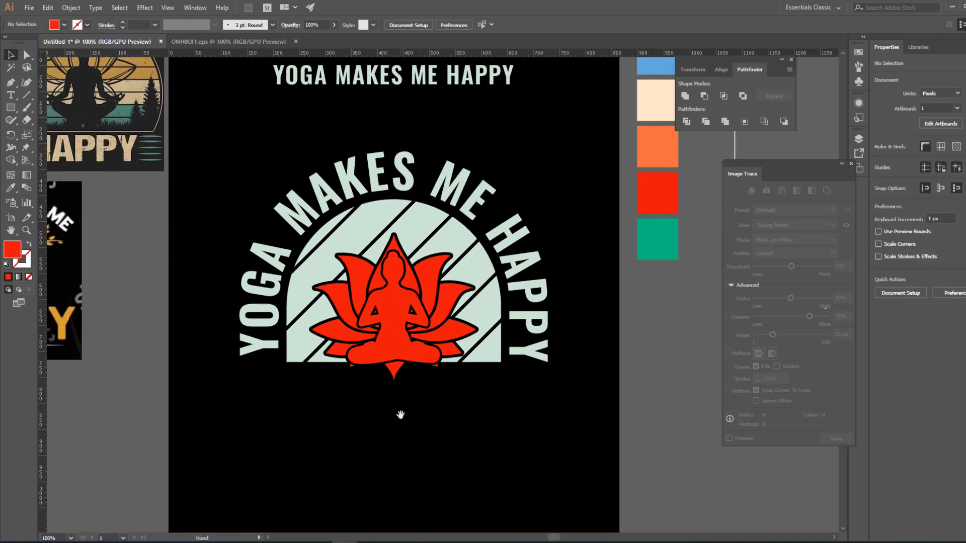
- Convert the striped arch group into a compound path
{"action": "left_click_drag", "start_coordinate": [506, 370], "coordinate": [395, 345]}
{"action": "left_click", "coordinate": [385, 326]}
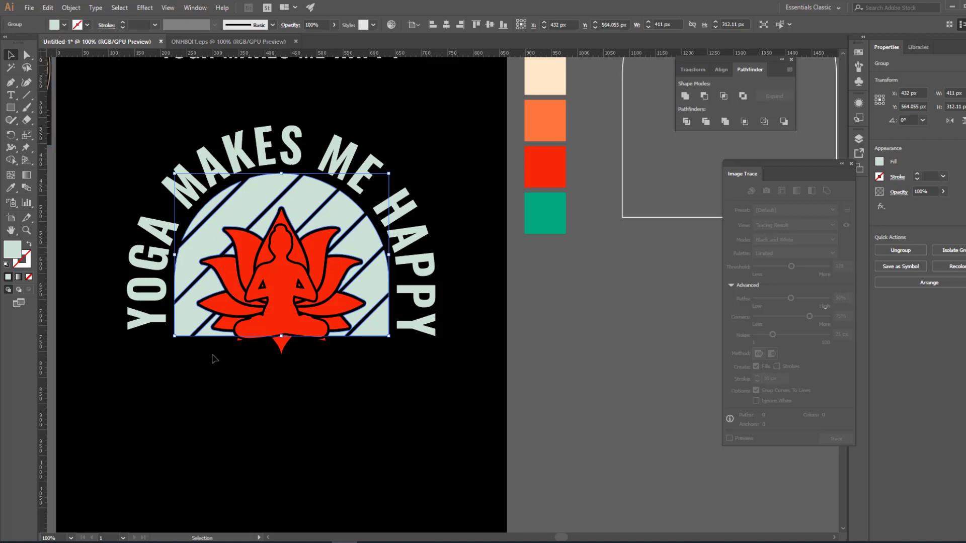
{"action": "key", "text": "ctrl+8"}
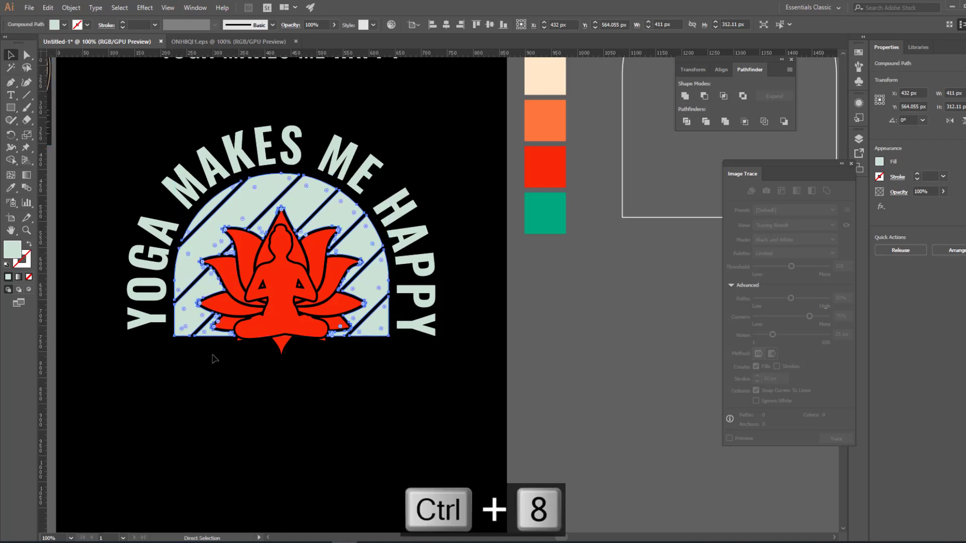
{"action": "left_click", "coordinate": [539, 459]}
- Bring the blue pine tree onto the artboard, scale it to about 71 × 102 px, and place it at the arch's lower-left corner
{"action": "scroll", "coordinate": [409, 217], "scroll_direction": "down", "scroll_amount": 5}
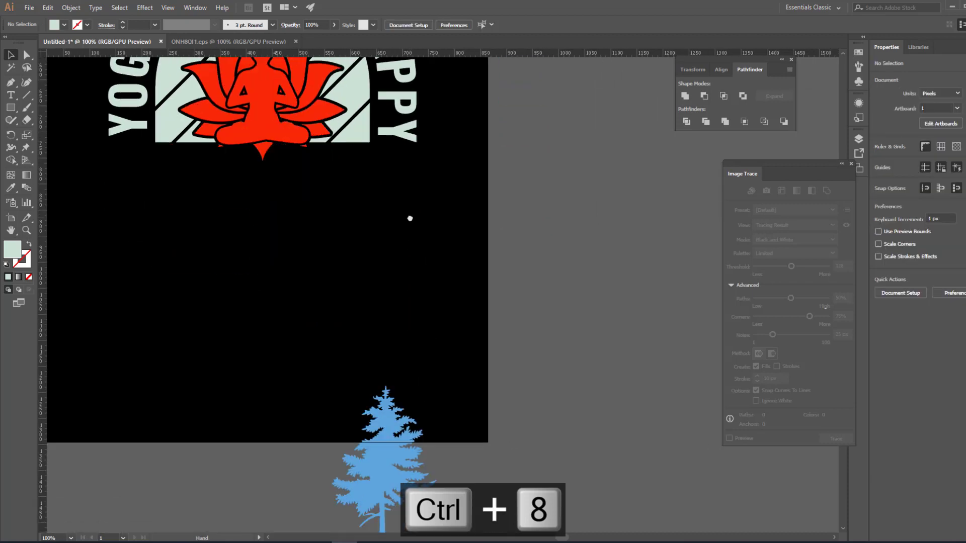
{"action": "left_click", "coordinate": [392, 477]}
{"action": "left_click_drag", "start_coordinate": [392, 477], "coordinate": [251, 258]}
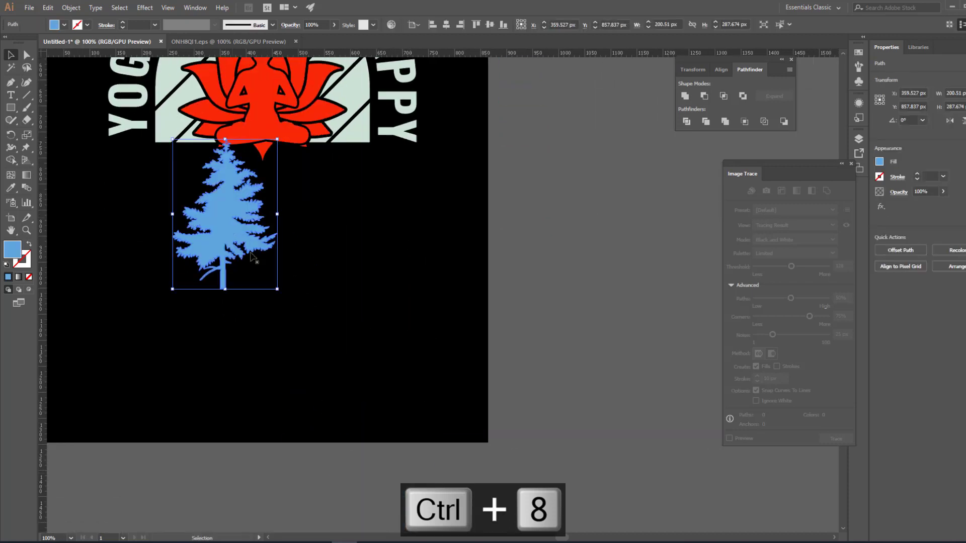
{"action": "left_click_drag", "start_coordinate": [281, 294], "coordinate": [206, 247]}
{"action": "left_click", "coordinate": [294, 217]}
- Bring the blue pine tree to the front so that it sits above the striped arch
{"action": "key", "text": "z"}
{"action": "left_click", "coordinate": [219, 261]}
{"action": "left_click", "coordinate": [428, 276]}
{"action": "left_click", "coordinate": [442, 277]}
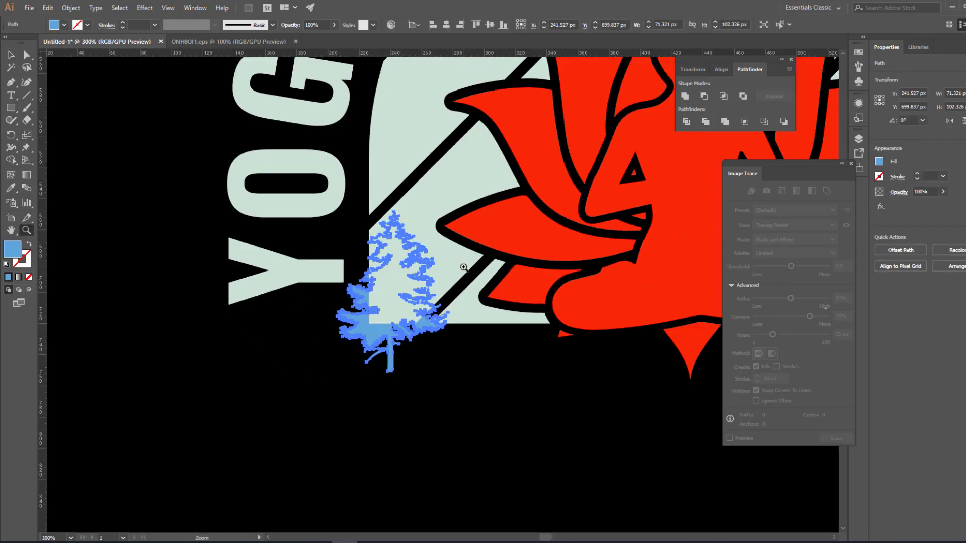
{"action": "left_click", "coordinate": [464, 269]}
{"action": "key", "text": "v"}
{"action": "right_click", "coordinate": [336, 367]}
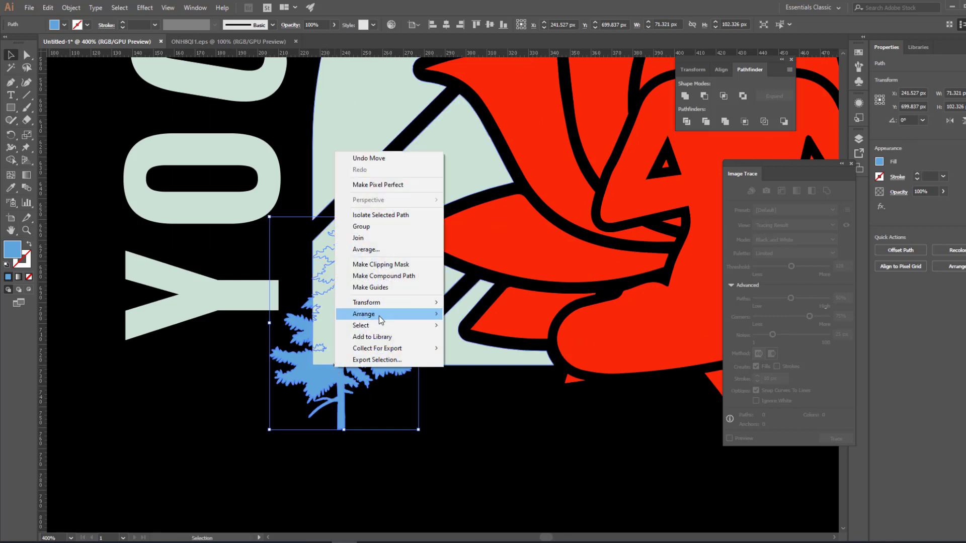
{"action": "mouse_move", "coordinate": [379, 316]}
{"action": "left_click", "coordinate": [478, 314]}
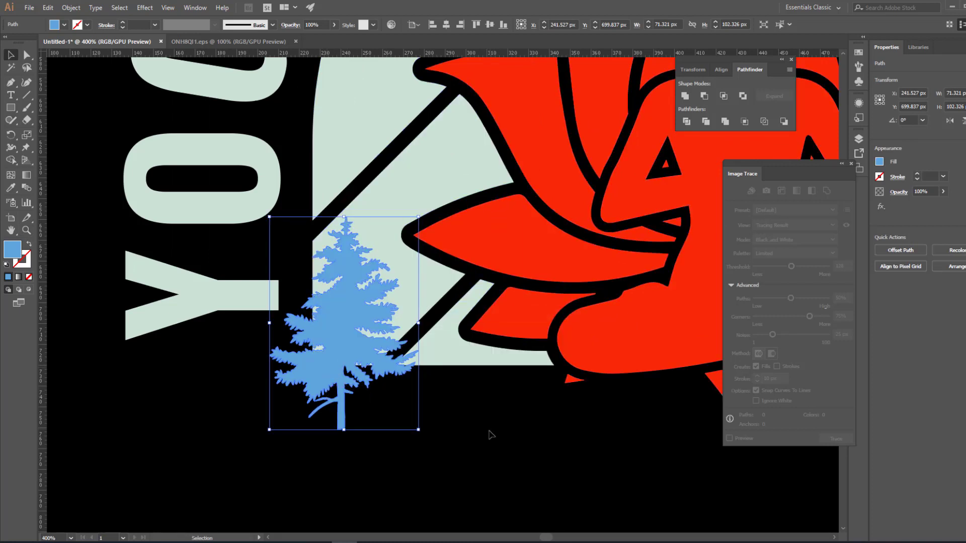
{"action": "left_click", "coordinate": [491, 433]}
- Shift the pine tree slightly right and up, and reflect it across the vertical axis
{"action": "left_click_drag", "start_coordinate": [474, 415], "coordinate": [421, 438]}
{"action": "mouse_move", "coordinate": [301, 391]}
{"action": "left_mouse_down"}
{"action": "mouse_move", "coordinate": [295, 372]}
{"action": "mouse_move", "coordinate": [302, 392]}
{"action": "mouse_move", "coordinate": [313, 376]}
{"action": "left_mouse_up"}
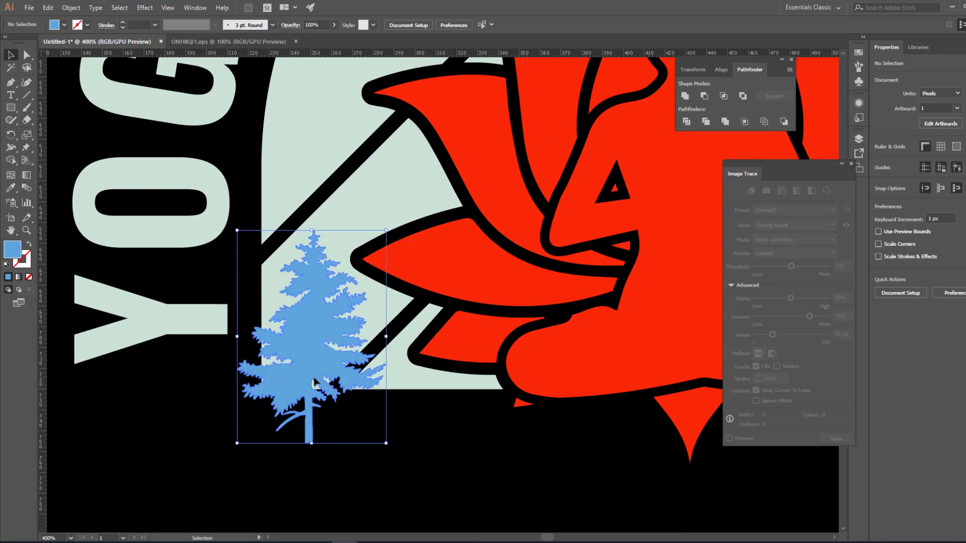
{"action": "right_click", "coordinate": [320, 306]}
{"action": "mouse_move", "coordinate": [366, 456]}
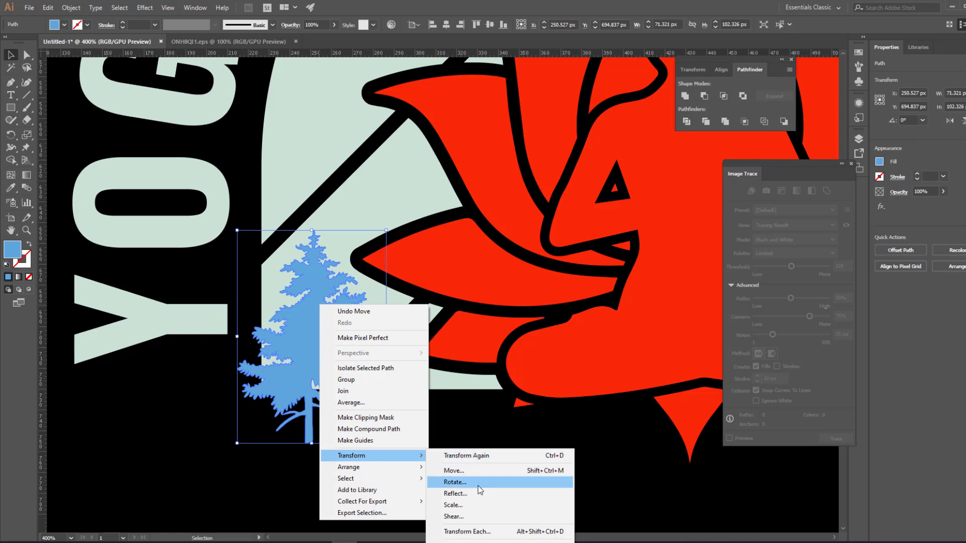
{"action": "left_click", "coordinate": [455, 494]}
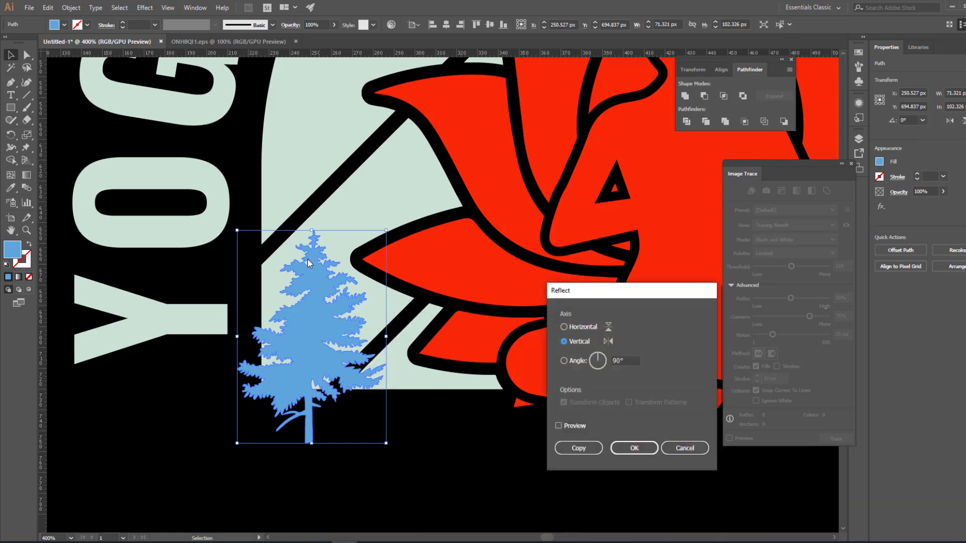
{"action": "left_click", "coordinate": [634, 447]}
{"action": "key", "text": "ctrl+shift+a"}
{"action": "left_click_drag", "start_coordinate": [490, 476], "coordinate": [439, 443]}
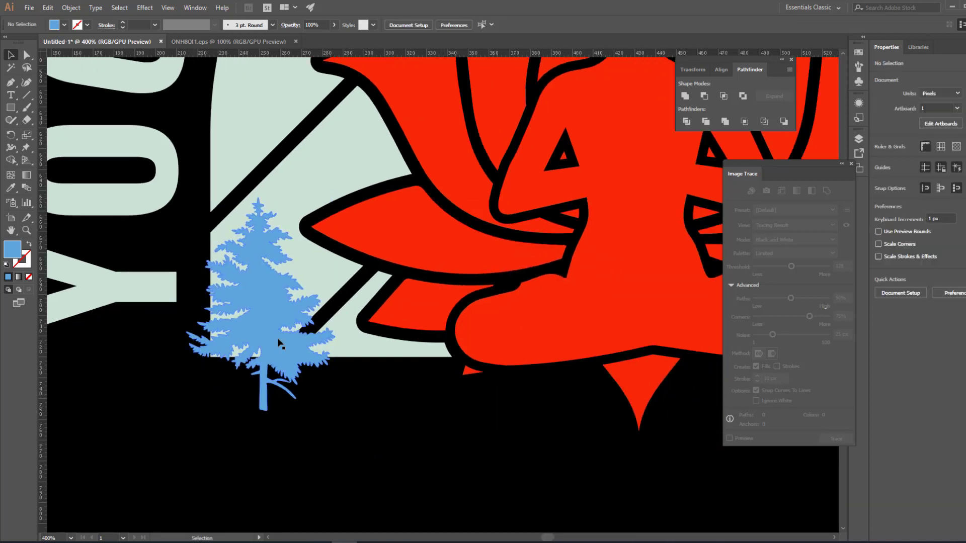
- Scale the pine tree down to about 65 × 94 px and nudge it left and up at the arch's corner
{"action": "left_click_drag", "start_coordinate": [278, 342], "coordinate": [284, 338]}
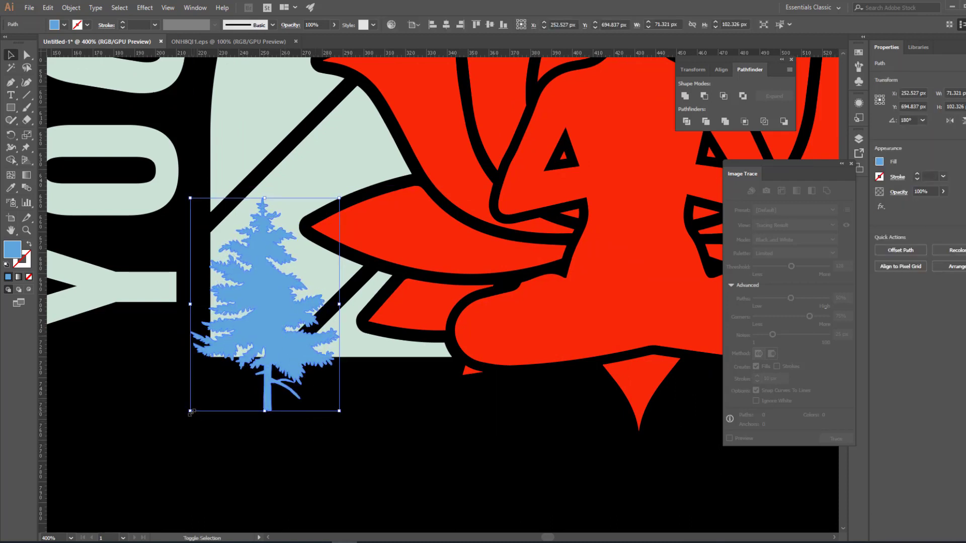
{"action": "left_click_drag", "start_coordinate": [191, 412], "coordinate": [203, 393]}
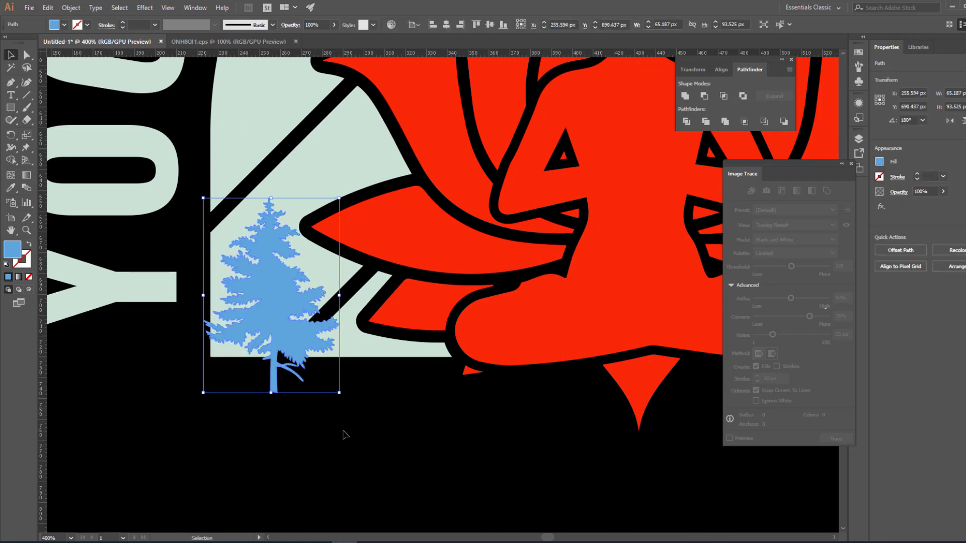
{"action": "key", "text": "Left"}
{"action": "key", "text": "Left"}
{"action": "key", "text": "Up"}
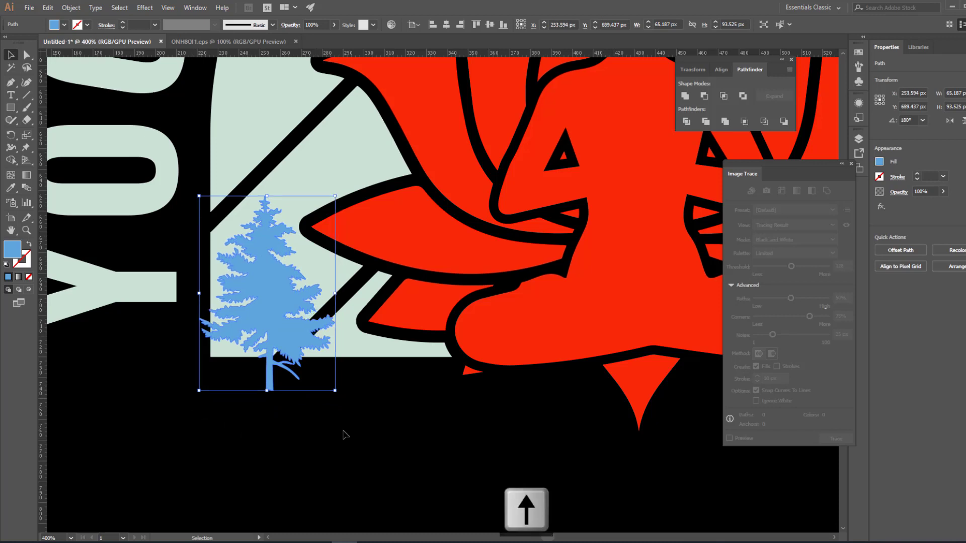
{"action": "key", "text": "Up"}
{"action": "left_click", "coordinate": [328, 439]}
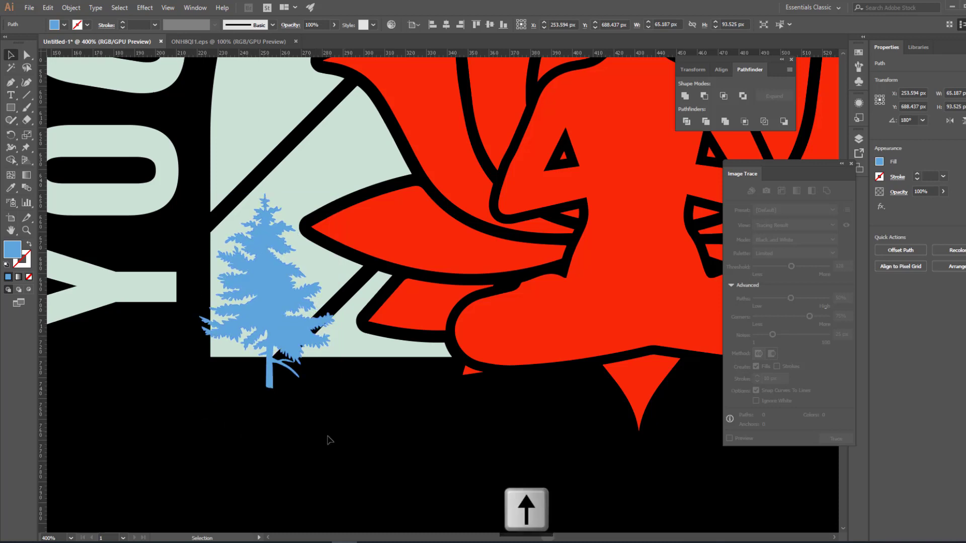
- Duplicate the pine tree and place the copy below and to the right of the original
{"action": "left_click_drag", "start_coordinate": [328, 439], "coordinate": [215, 339]}
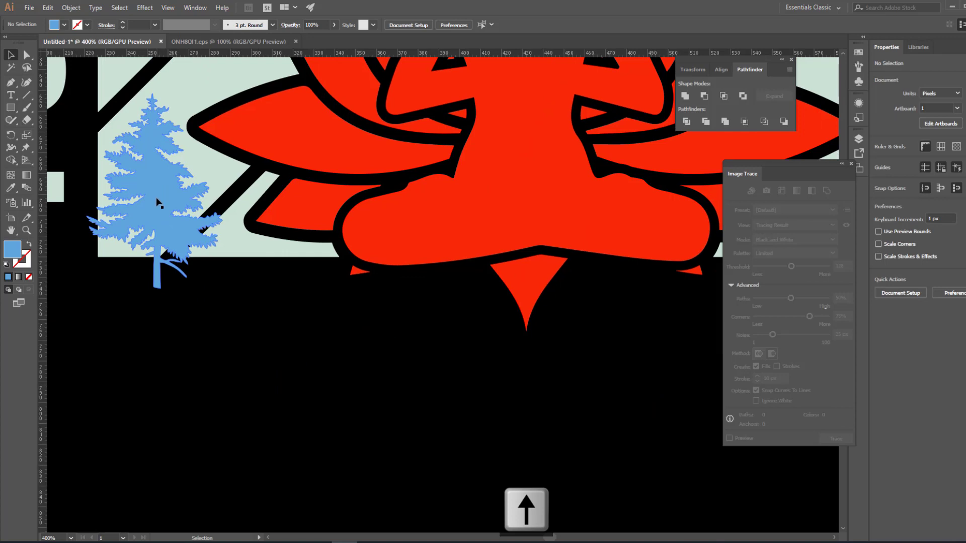
{"action": "left_click_drag", "start_coordinate": [157, 202], "coordinate": [228, 326]}
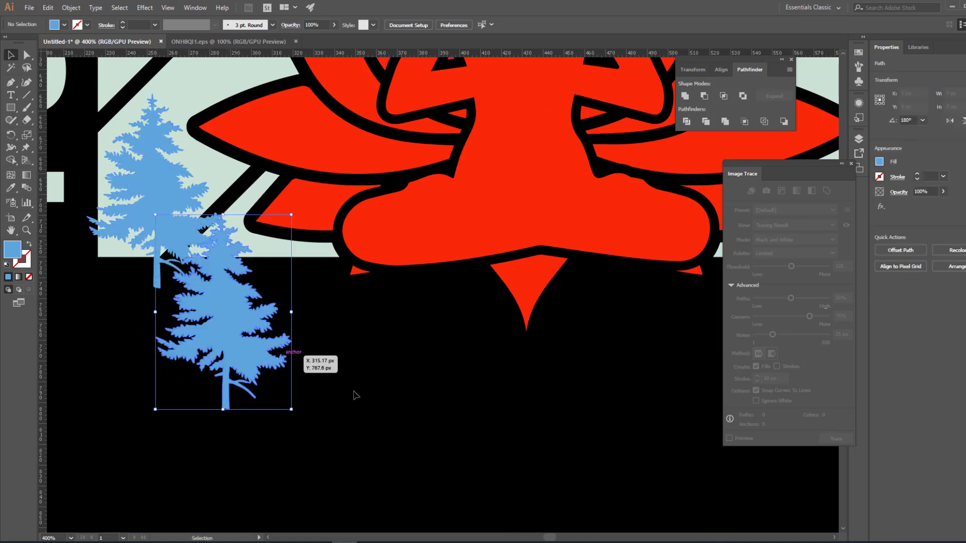
{"action": "left_click", "coordinate": [297, 322]}
- Nudge the original pine tree a few pixels left across the arch's left edge
{"action": "key", "text": "z"}
{"action": "left_click", "coordinate": [359, 301], "text": "alt"}
{"action": "left_click", "coordinate": [407, 313], "text": "alt"}
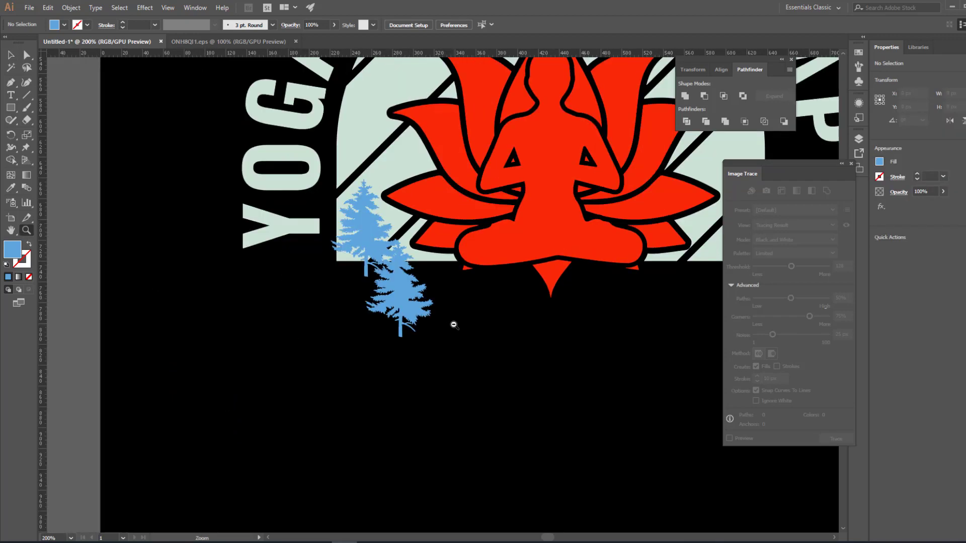
{"action": "left_click", "coordinate": [452, 323], "text": "alt"}
{"action": "left_click_drag", "start_coordinate": [488, 287], "coordinate": [395, 338]}
{"action": "key", "text": "v"}
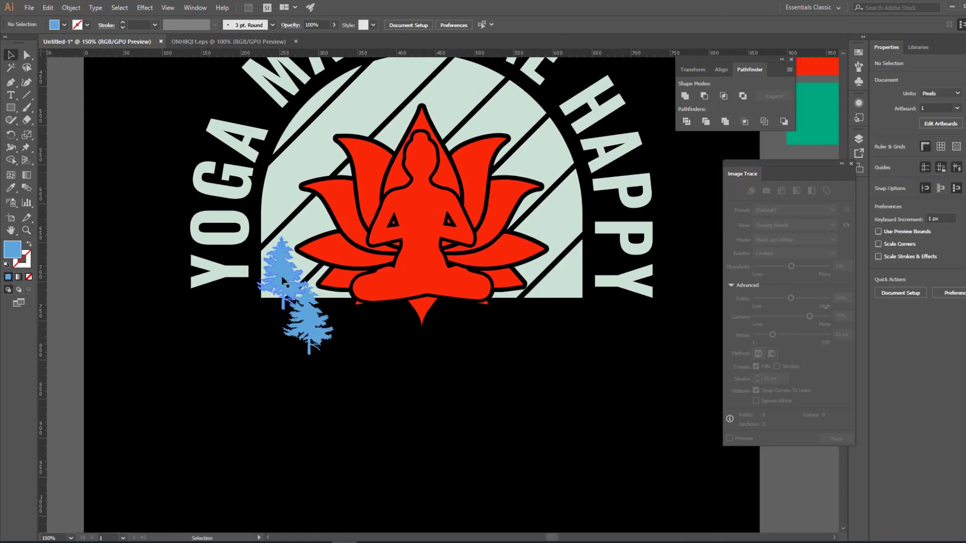
{"action": "left_click", "coordinate": [281, 277]}
{"action": "key", "text": "Left"}
{"action": "key", "text": "Left"}
{"action": "key", "text": "Left"}
{"action": "key", "text": "Left"}
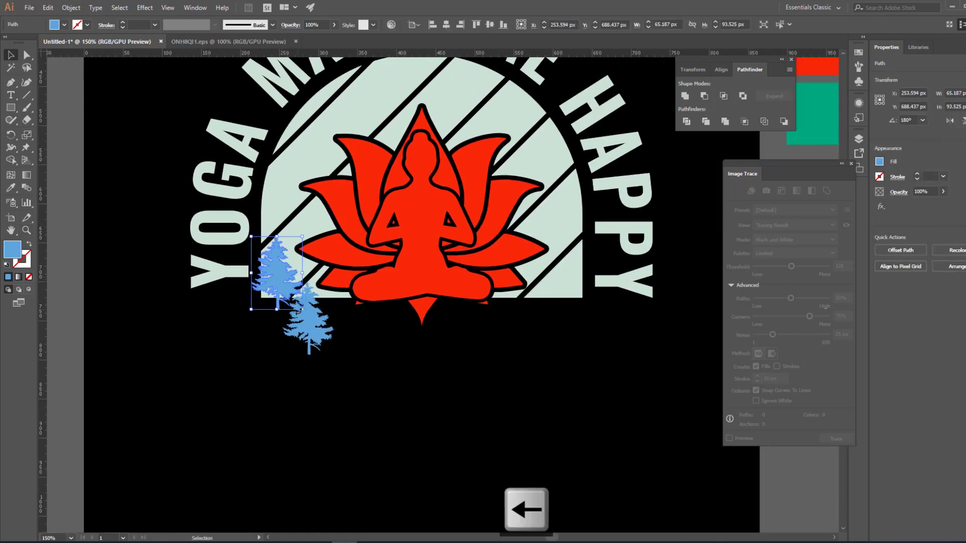
- Nudge the duplicated pine tree a few pixels up and slightly left, closer to the original tree
{"action": "left_click", "coordinate": [317, 372]}
{"action": "left_click", "coordinate": [324, 335]}
{"action": "key", "text": "Up"}
{"action": "key", "text": "Up"}
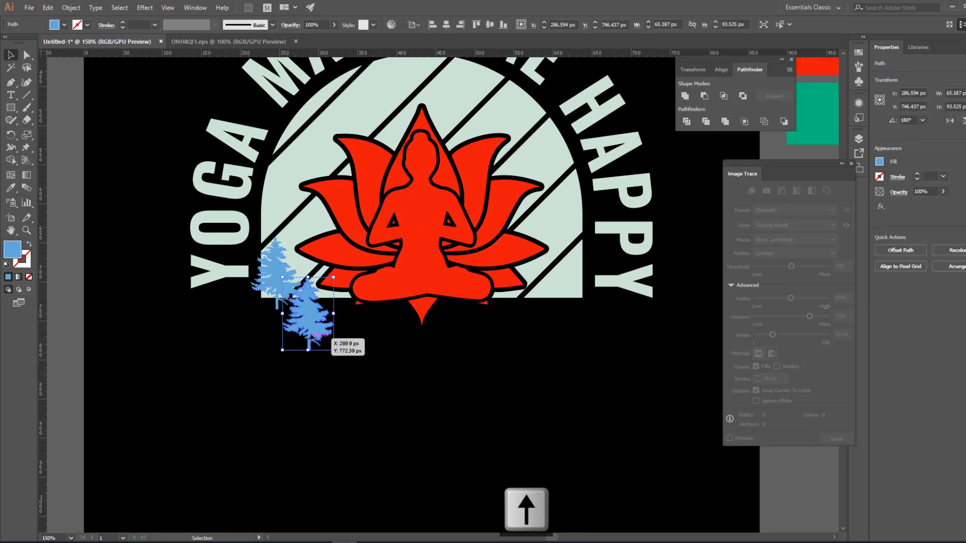
{"action": "key", "text": "Left"}
{"action": "left_click", "coordinate": [302, 362]}
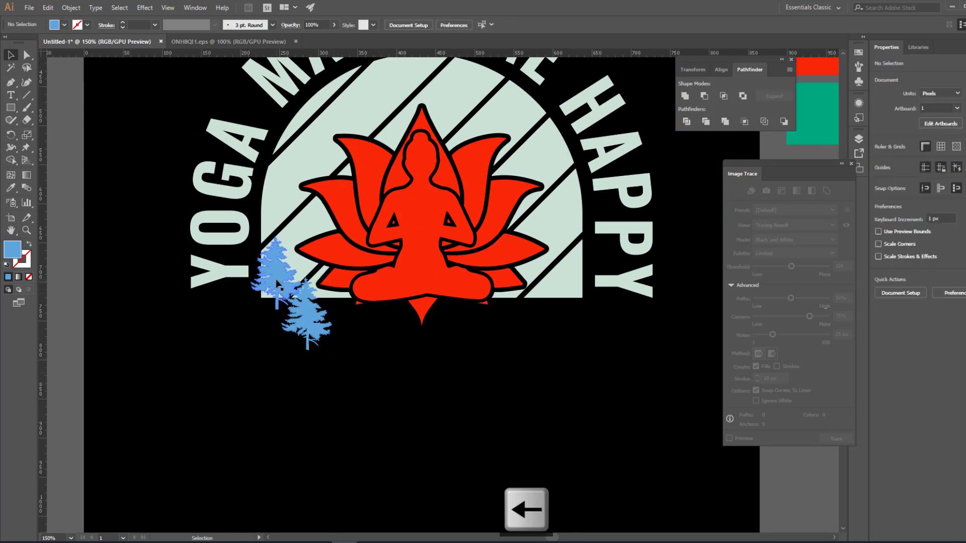
- Duplicate a pine tree and place the copy at the arch's lower right corner
{"action": "left_click_drag", "start_coordinate": [276, 297], "coordinate": [550, 306]}
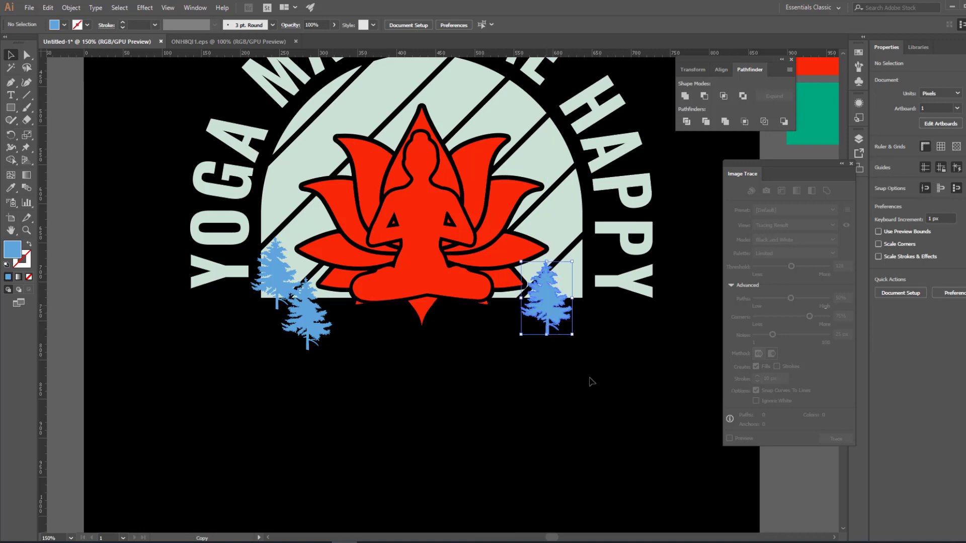
{"action": "left_click_drag", "start_coordinate": [592, 382], "coordinate": [469, 408]}
{"action": "left_click", "coordinate": [469, 407]}
- Duplicate the lower right tree just beside itself, scale the copy to about 57 × 81 px and nudge it right
{"action": "left_click_drag", "start_coordinate": [428, 328], "coordinate": [455, 313]}
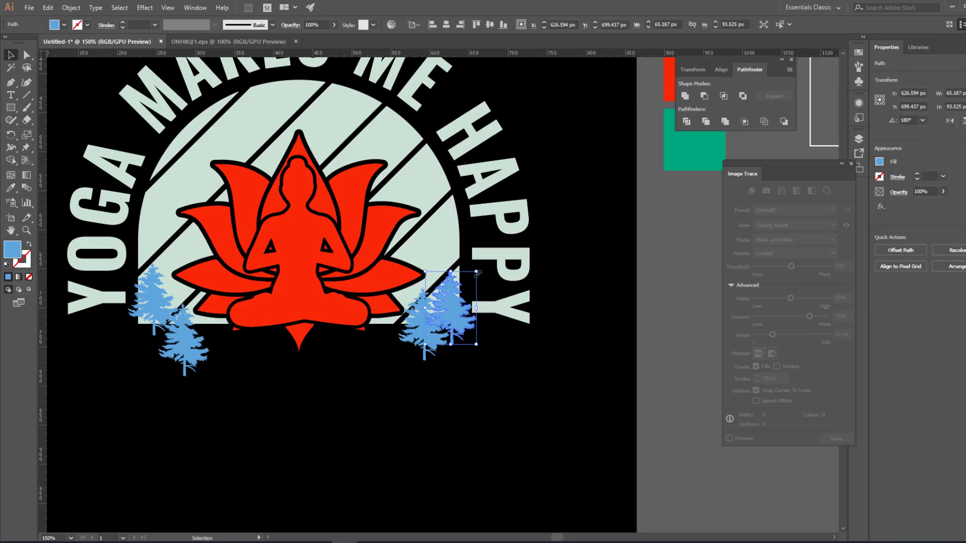
{"action": "left_click_drag", "start_coordinate": [476, 270], "coordinate": [470, 281]}
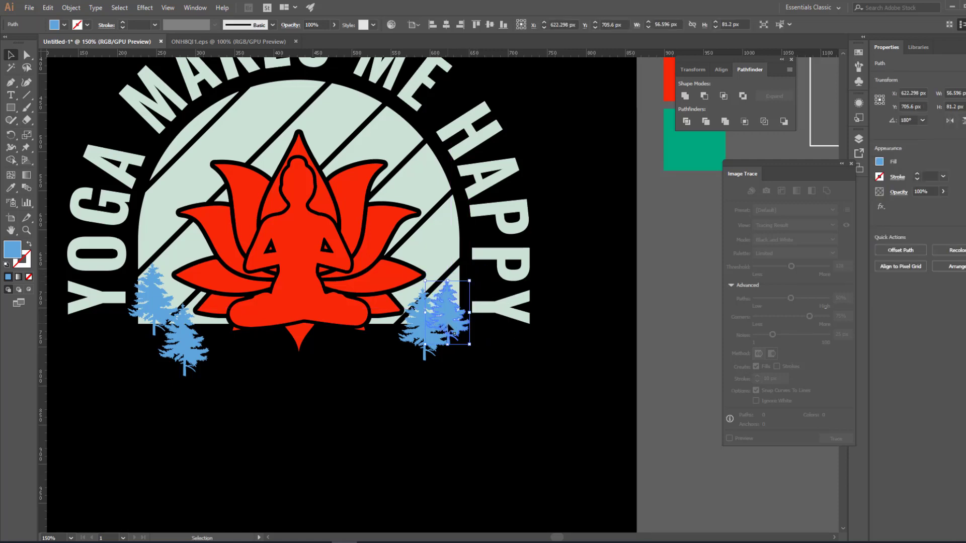
{"action": "key", "text": "Right"}
- Nudge the larger tree at the arch's lower right corner a few pixels down and slightly right, beside the smaller one
{"action": "left_click_drag", "start_coordinate": [454, 334], "coordinate": [425, 346]}
{"action": "key", "text": "Right"}
{"action": "key", "text": "Down"}
{"action": "key", "text": "Down"}
{"action": "key", "text": "Down"}
{"action": "key", "text": "Down"}
{"action": "key", "text": "Down"}
{"action": "key", "text": "Right"}
{"action": "key", "text": "Right"}
{"action": "key", "text": "Right"}
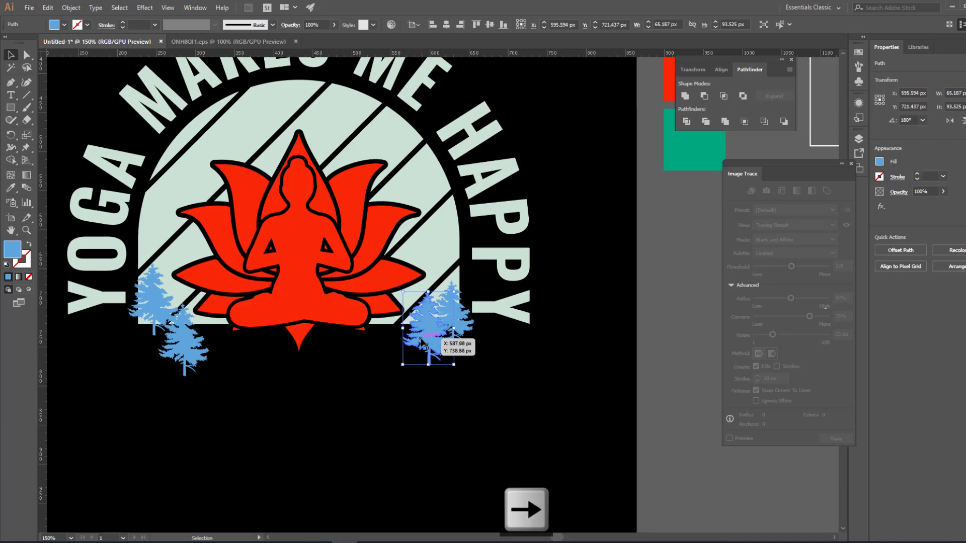
{"action": "key", "text": "Left"}
{"action": "key", "text": "Left"}
{"action": "key", "text": "Left"}
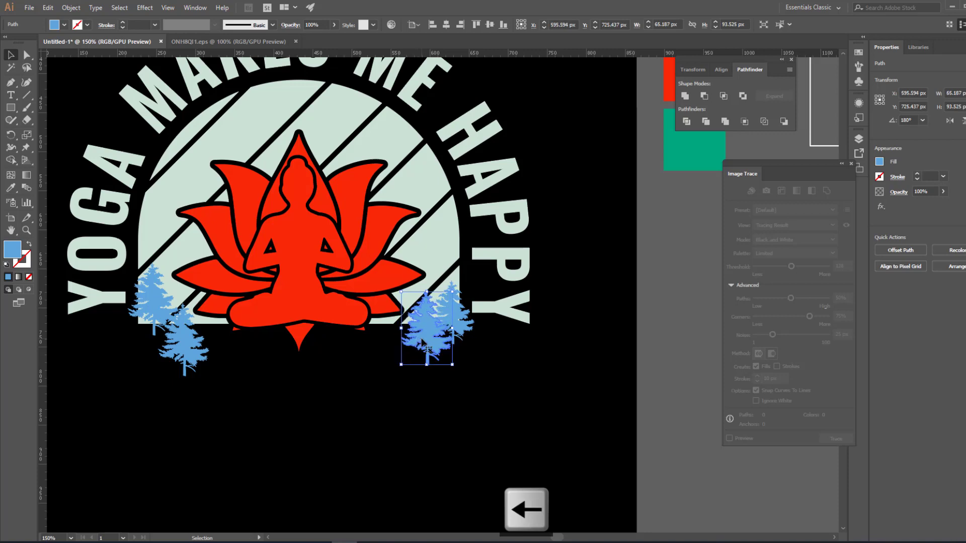
{"action": "key", "text": "Down"}
{"action": "left_click", "coordinate": [464, 402]}
- Select all four pine trees and combine them into one compound path
{"action": "scroll", "coordinate": [497, 405], "scroll_direction": "left", "scroll_amount": 3}
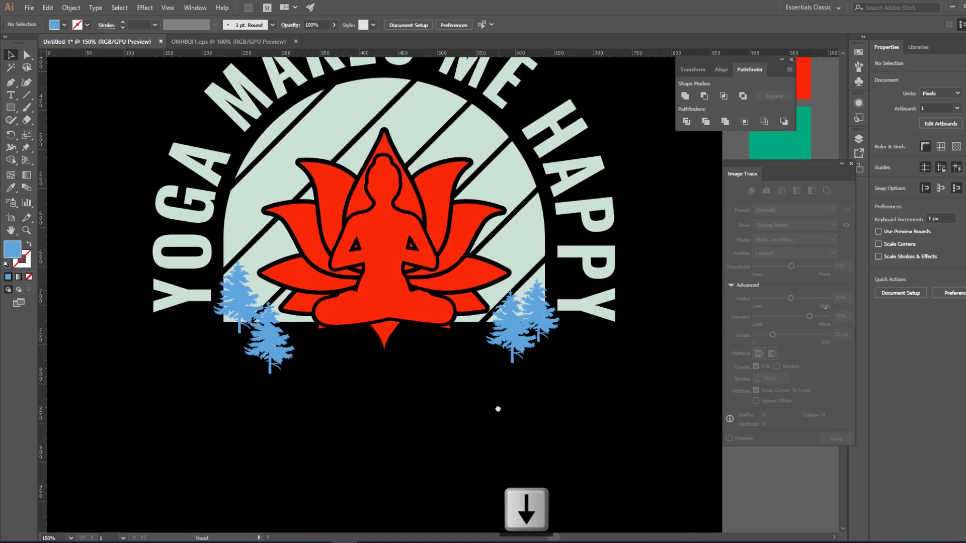
{"action": "left_click", "coordinate": [272, 334]}
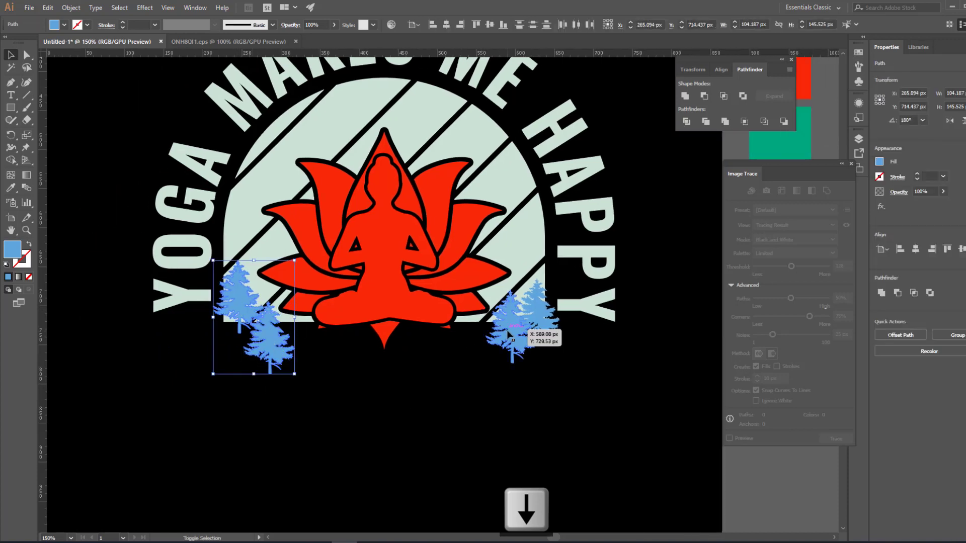
{"action": "left_click", "coordinate": [539, 334], "text": "shift"}
{"action": "left_click", "coordinate": [539, 334], "text": "shift"}
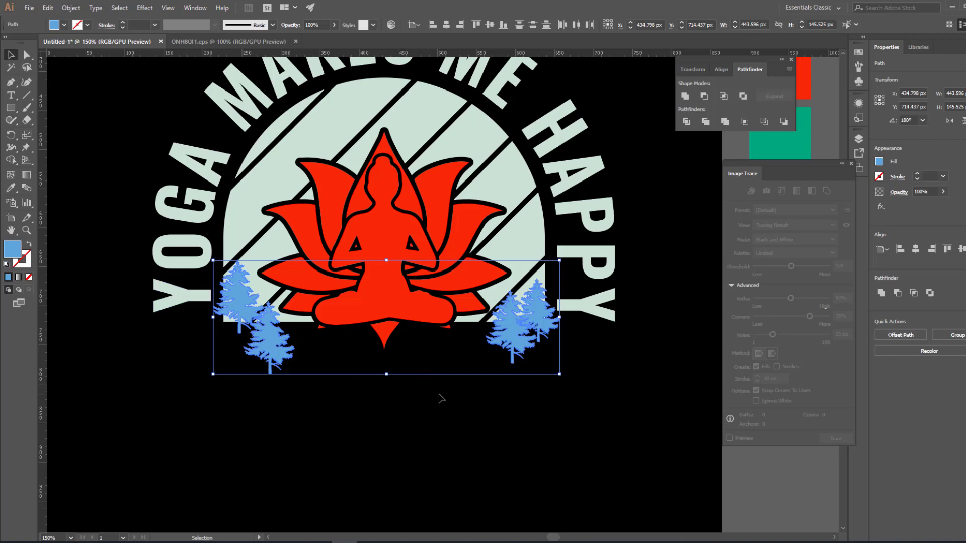
{"action": "key", "text": "a"}
{"action": "key", "text": "ctrl+8"}
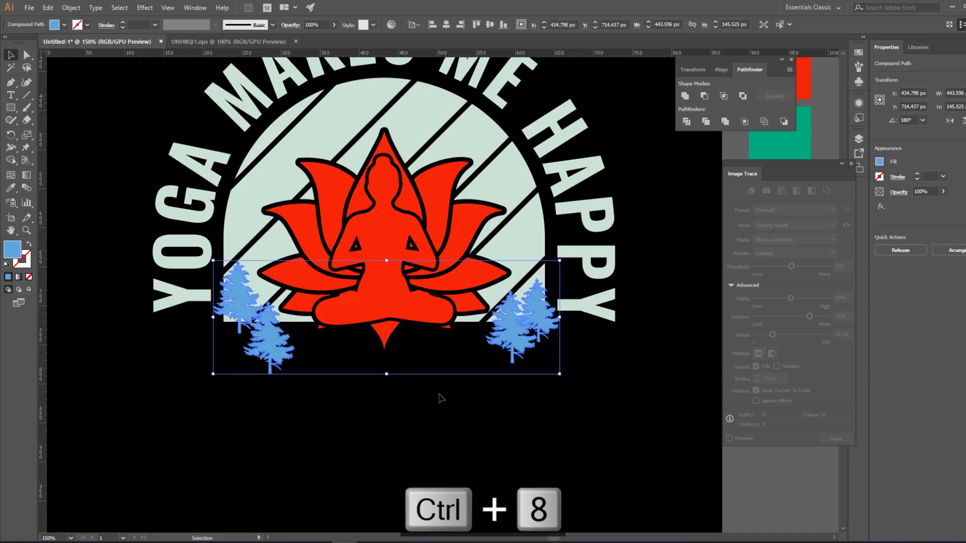
{"action": "left_click", "coordinate": [456, 400]}
- Subtract the compound pine trees from the striped arch with Pathfinder's Minus Front
{"action": "left_click", "coordinate": [513, 180]}
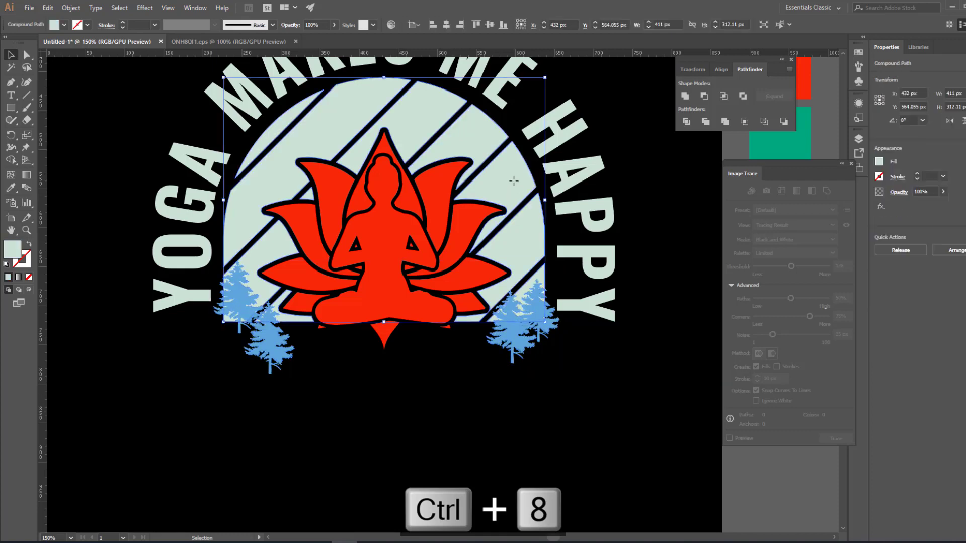
{"action": "left_click", "coordinate": [531, 347]}
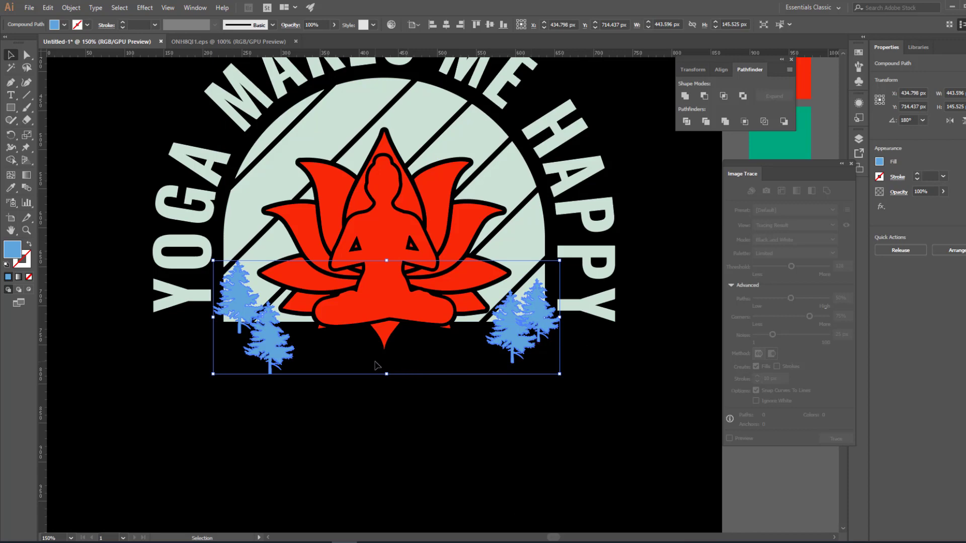
{"action": "left_click", "coordinate": [272, 171], "text": "shift"}
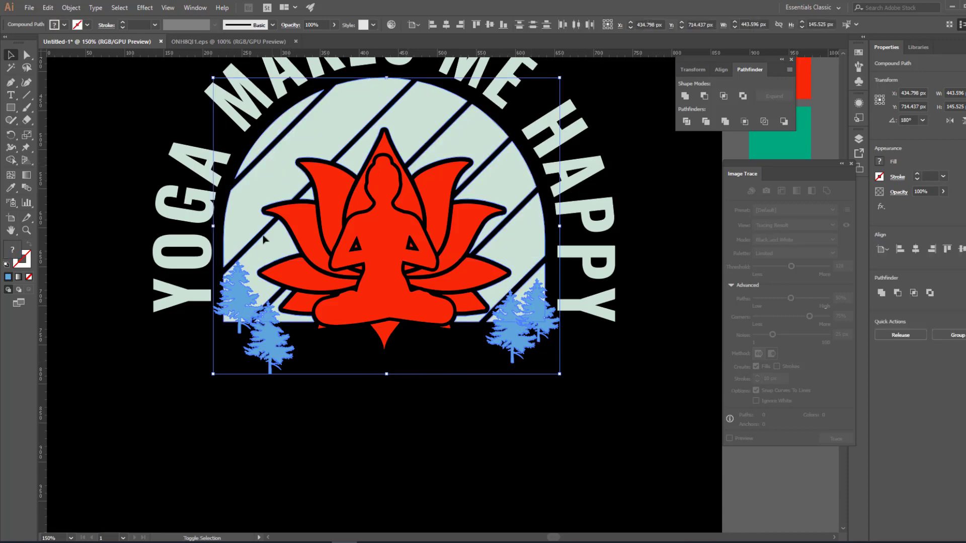
{"action": "left_click", "coordinate": [705, 95]}
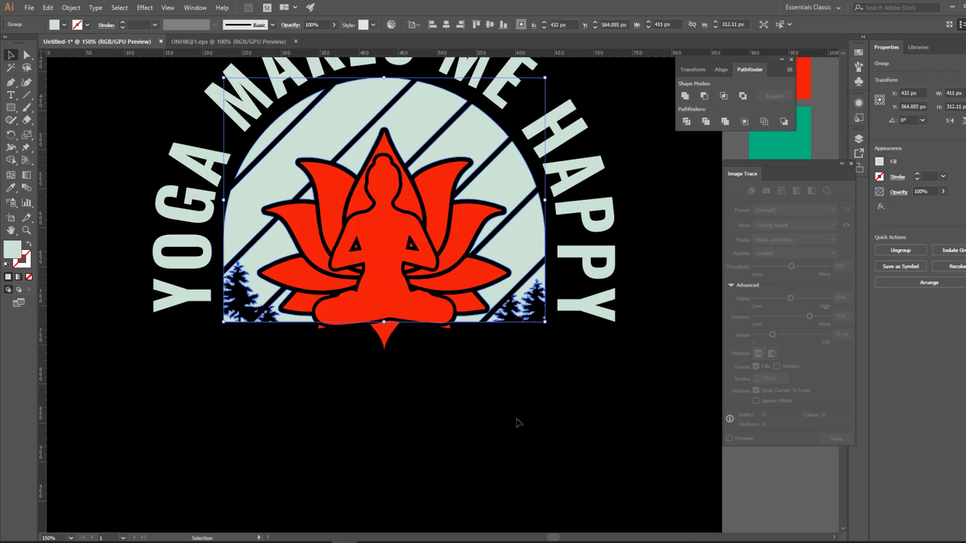
{"action": "left_click", "coordinate": [439, 393]}
- Examine the reference yoga design and the lotus fragments hanging below the arch's bottom edge
{"action": "left_click_drag", "start_coordinate": [323, 402], "coordinate": [556, 514]}
{"action": "left_click_drag", "start_coordinate": [172, 107], "coordinate": [323, 349]}
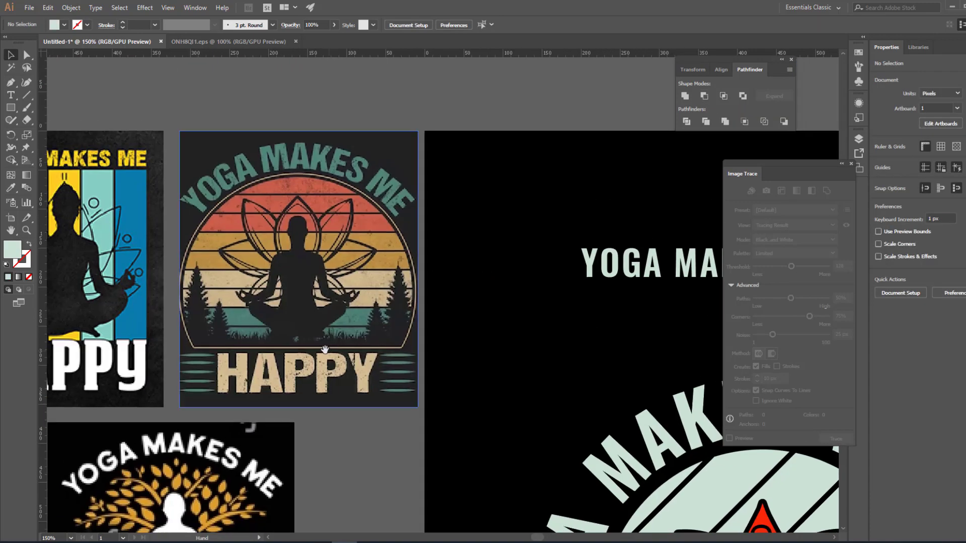
{"action": "left_click_drag", "start_coordinate": [562, 495], "coordinate": [135, 110]}
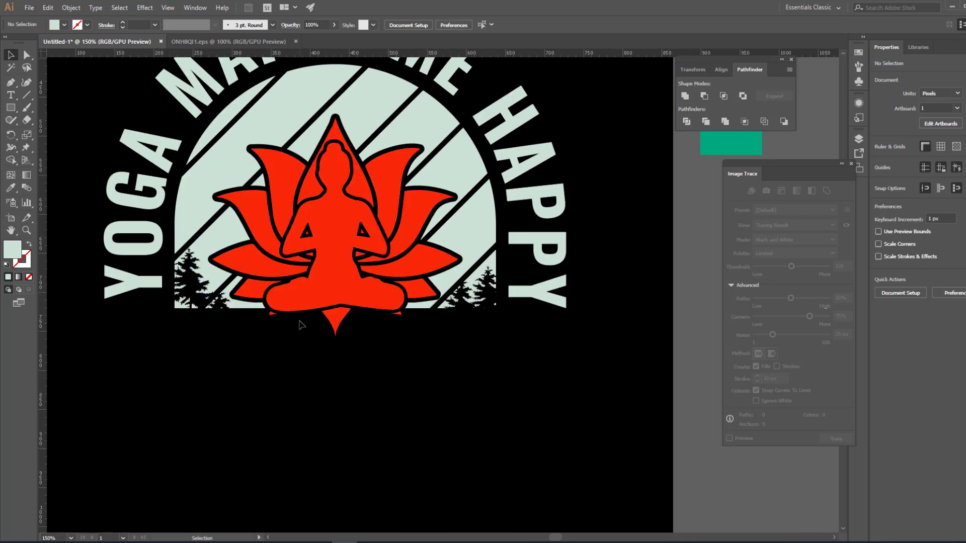
{"action": "left_click", "coordinate": [335, 320]}
{"action": "key", "text": "ctrl+="}
{"action": "left_click", "coordinate": [397, 388]}
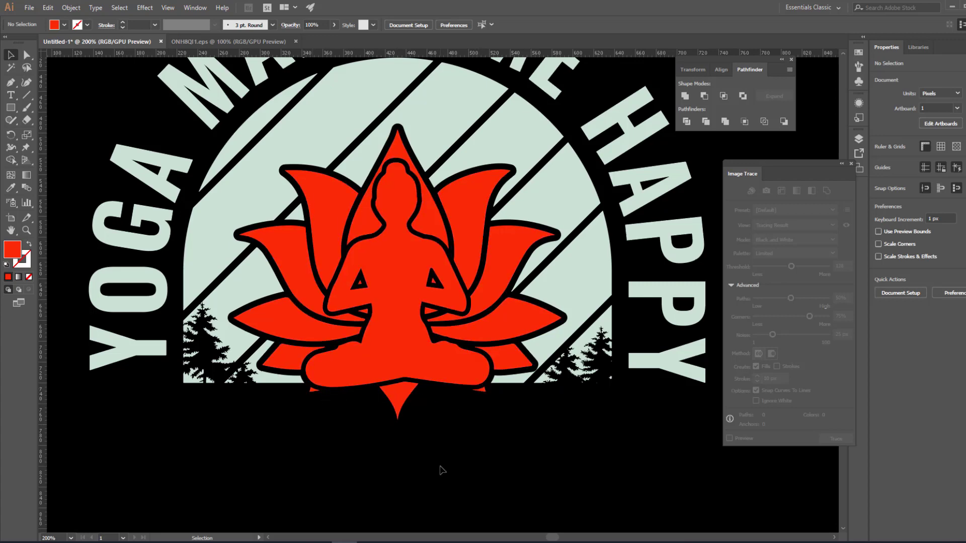
{"action": "key", "text": "space"}
{"action": "left_click_drag", "start_coordinate": [442, 423], "coordinate": [412, 384]}
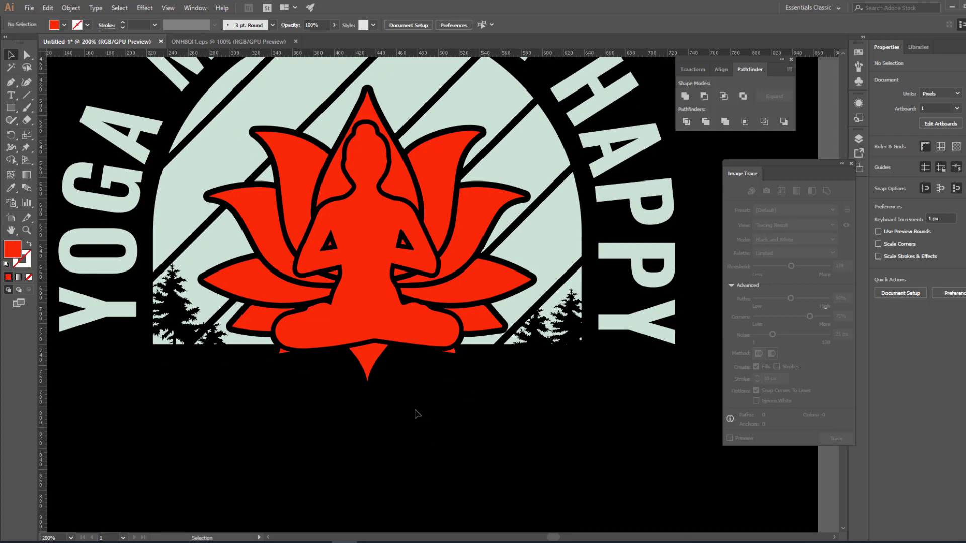
{"action": "key", "text": "space"}
{"action": "left_click_drag", "start_coordinate": [450, 384], "coordinate": [395, 362]}
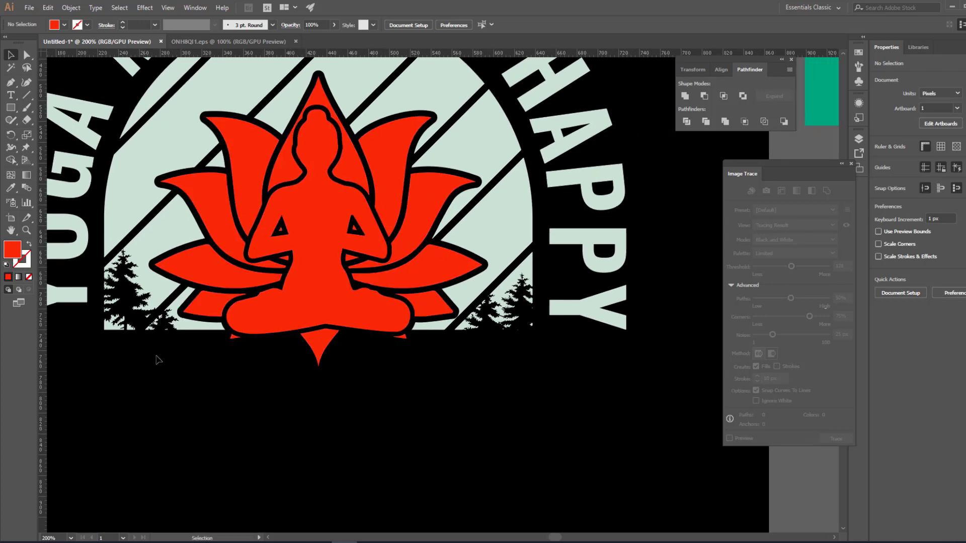
- Draw a rectangle of about 276 × 65 px and position it over the lotus fragments below the meditation figure
{"action": "left_click", "coordinate": [11, 108]}
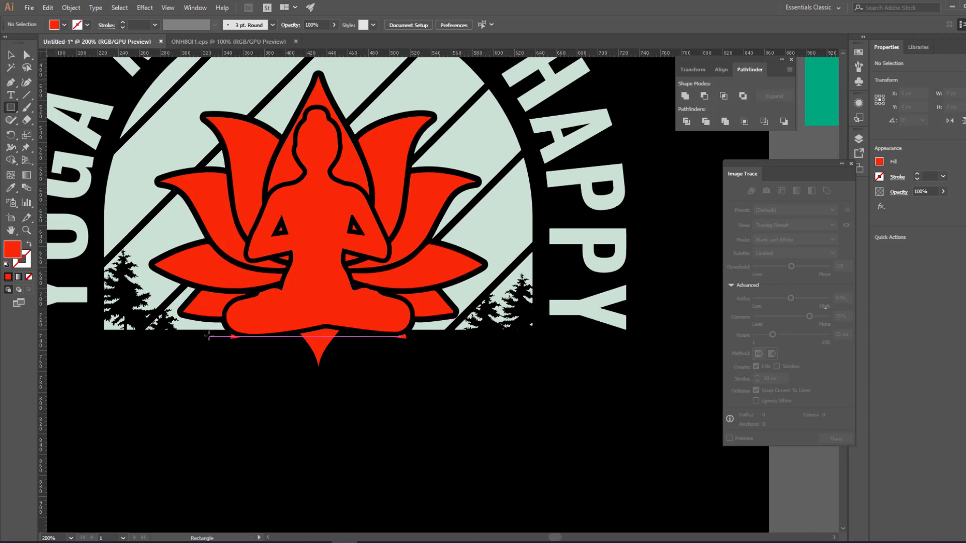
{"action": "left_click_drag", "start_coordinate": [208, 334], "coordinate": [497, 402]}
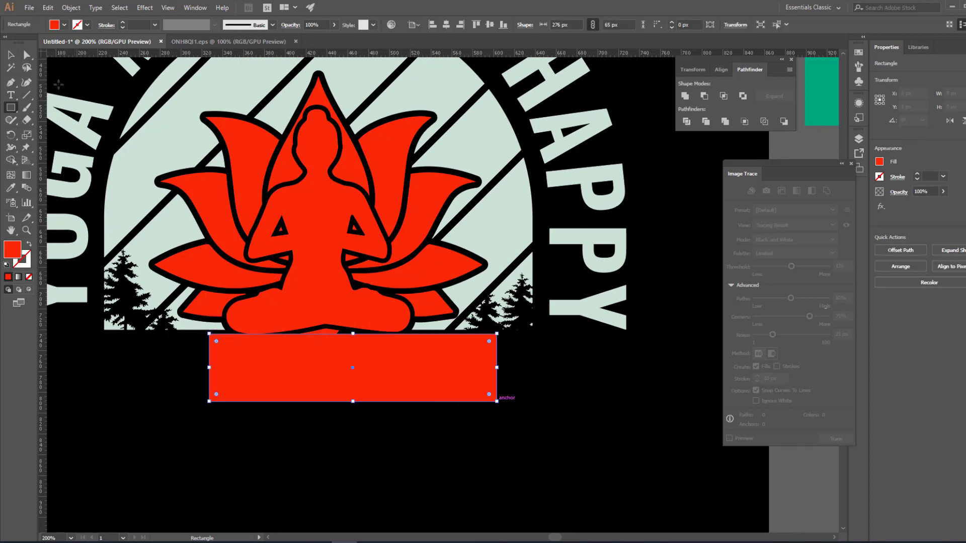
{"action": "key", "text": "v"}
{"action": "left_click_drag", "start_coordinate": [275, 370], "coordinate": [267, 356]}
{"action": "left_click", "coordinate": [349, 425]}
- Remove the rectangle and the lotus fragments beneath the figure using the Shape Builder tool on both objects
{"action": "key", "text": "ctrl+a"}
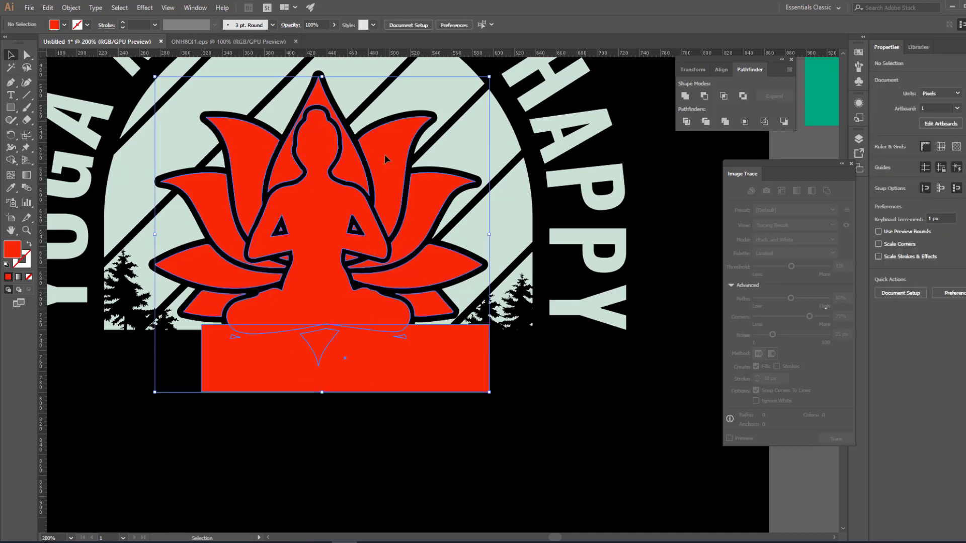
{"action": "left_click", "coordinate": [10, 160]}
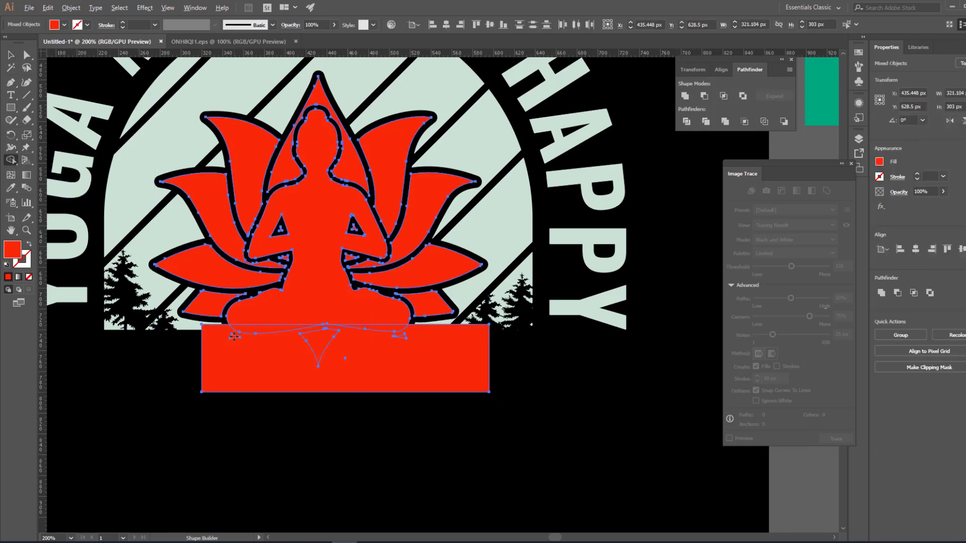
{"action": "left_click", "coordinate": [302, 352], "text": "alt"}
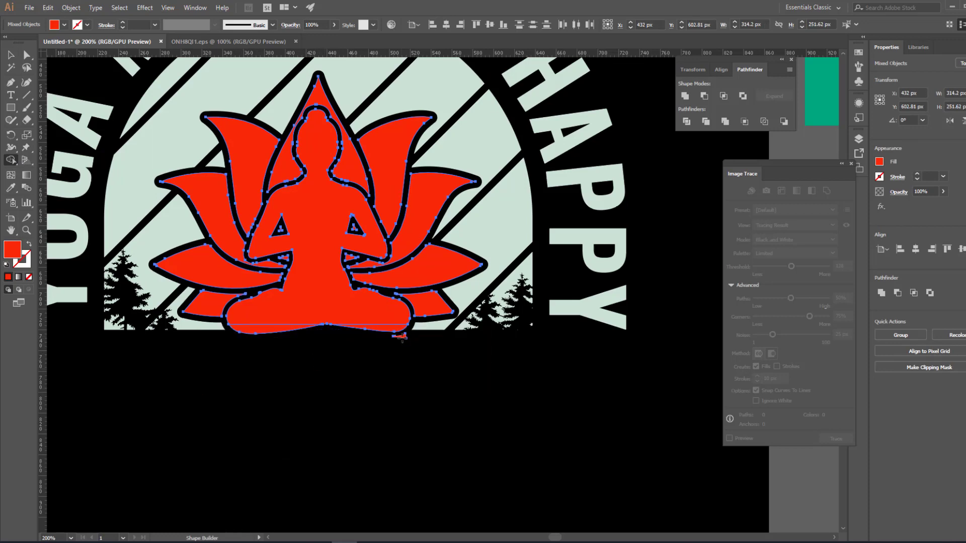
{"action": "left_click", "coordinate": [11, 55]}
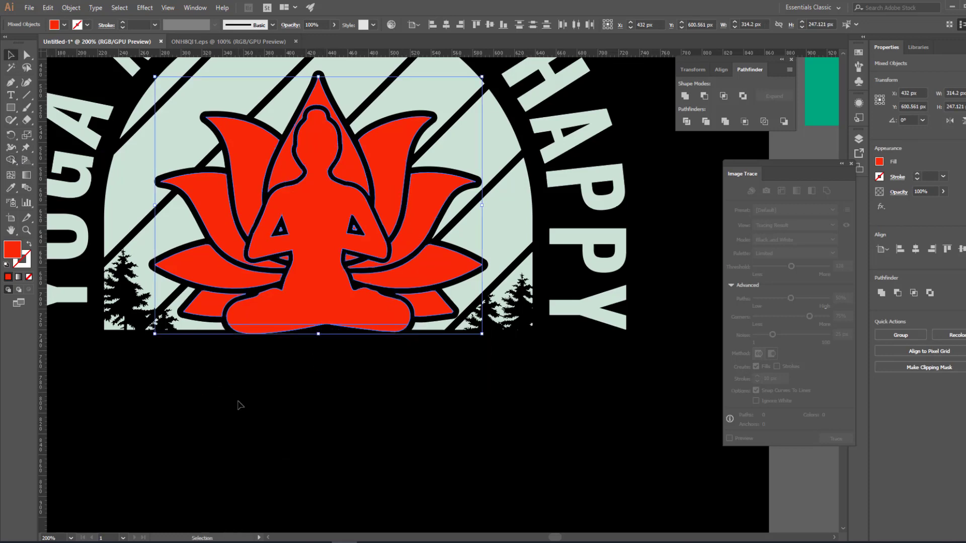
{"action": "left_click", "coordinate": [237, 402]}
- Delete the leftover rectangle piece overlapping the bottom of the figure's crossed legs
{"action": "left_click", "coordinate": [264, 320]}
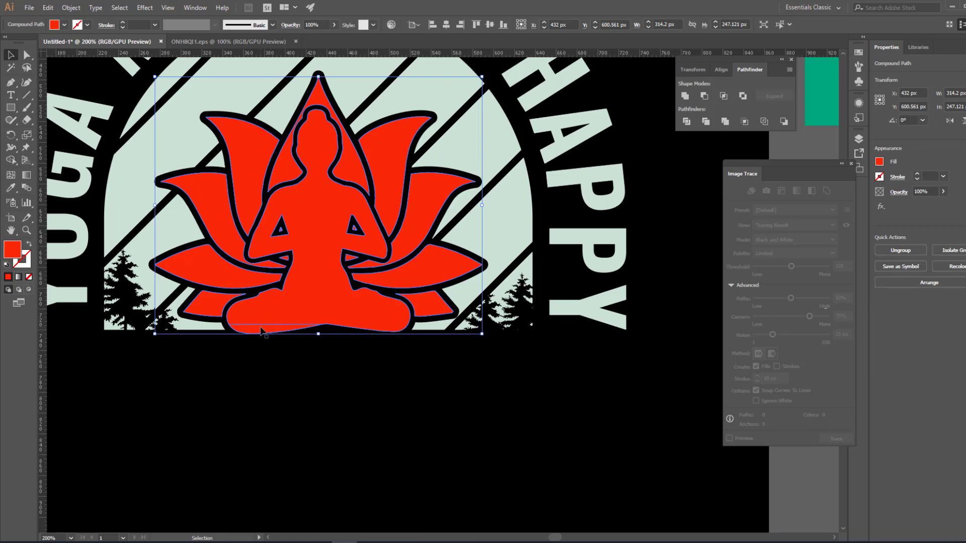
{"action": "left_click", "coordinate": [264, 330]}
{"action": "key", "text": "BackSpace"}
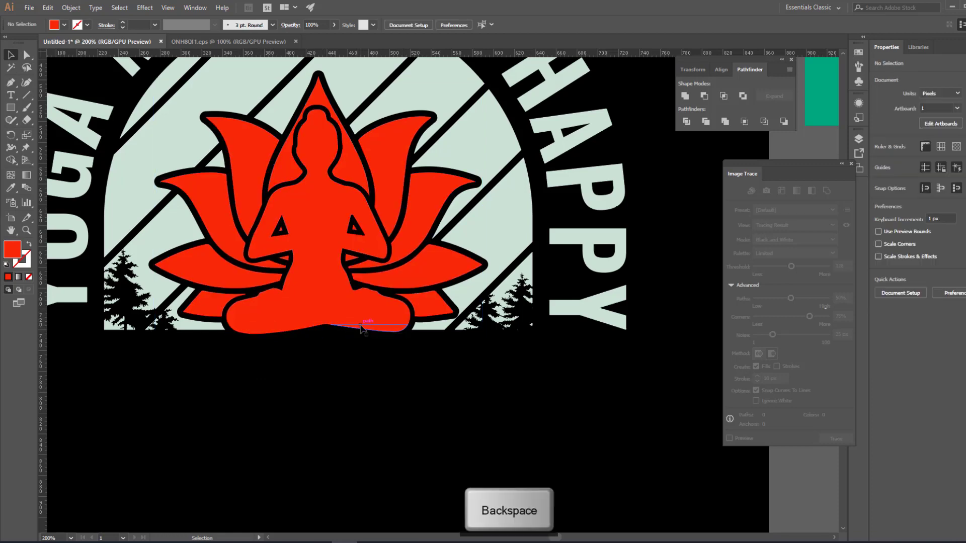
- Recolor the curved "YOGA MAKES ME HAPPY" text with the yellow sampled from the first reference design's heading
{"action": "left_click_drag", "start_coordinate": [346, 431], "coordinate": [365, 485]}
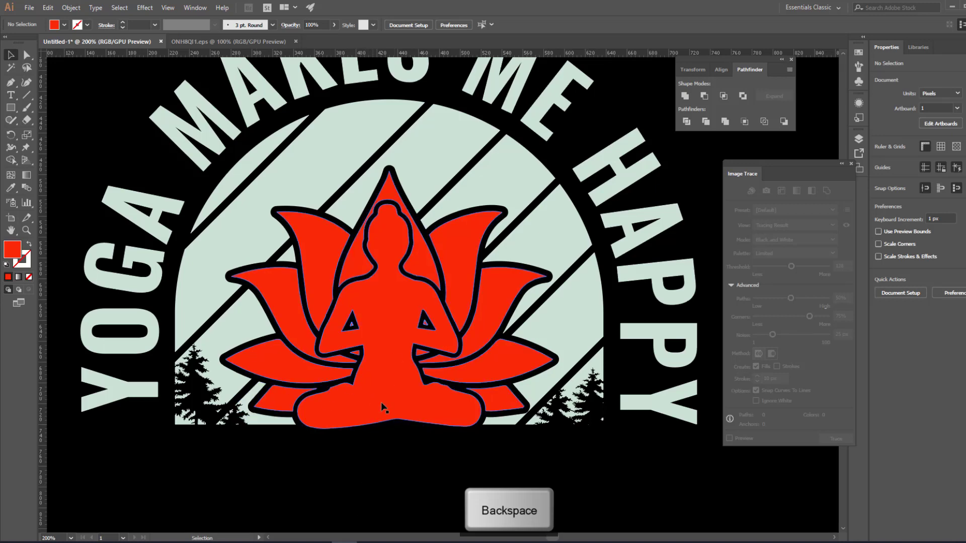
{"action": "key", "text": "z"}
{"action": "left_click", "coordinate": [477, 306], "text": "alt"}
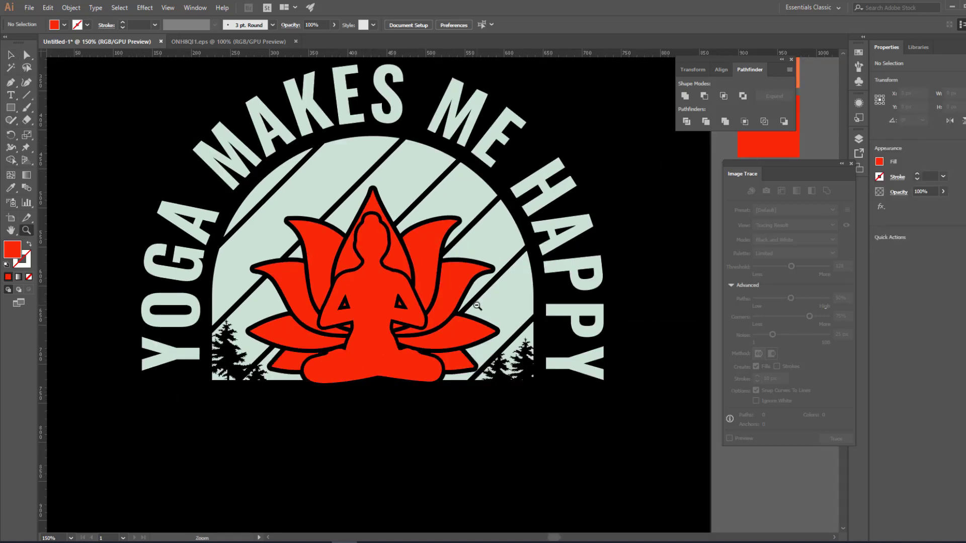
{"action": "left_click", "coordinate": [476, 305], "text": "alt"}
{"action": "left_click_drag", "start_coordinate": [424, 307], "coordinate": [333, 364]}
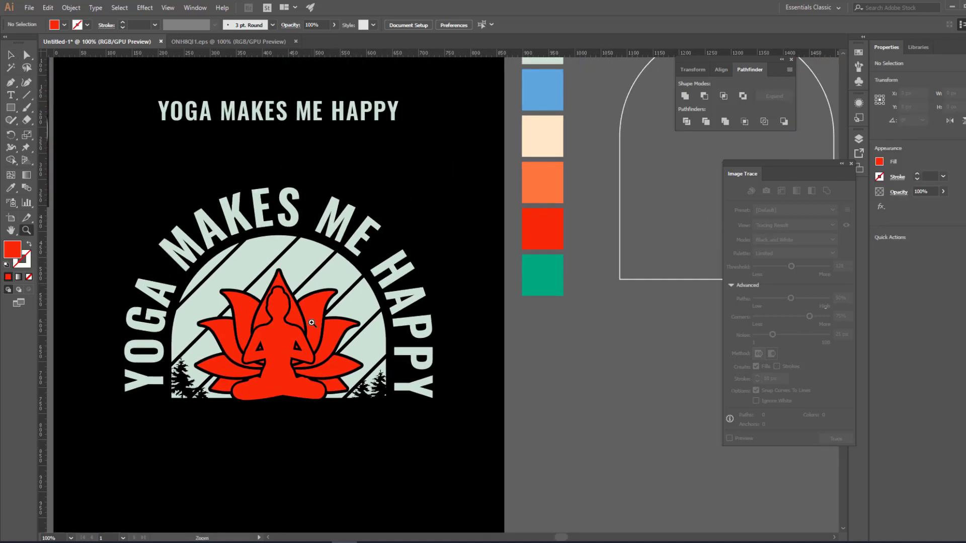
{"action": "key", "text": "v"}
{"action": "left_click_drag", "start_coordinate": [208, 272], "coordinate": [432, 342]}
{"action": "left_click", "coordinate": [457, 317]}
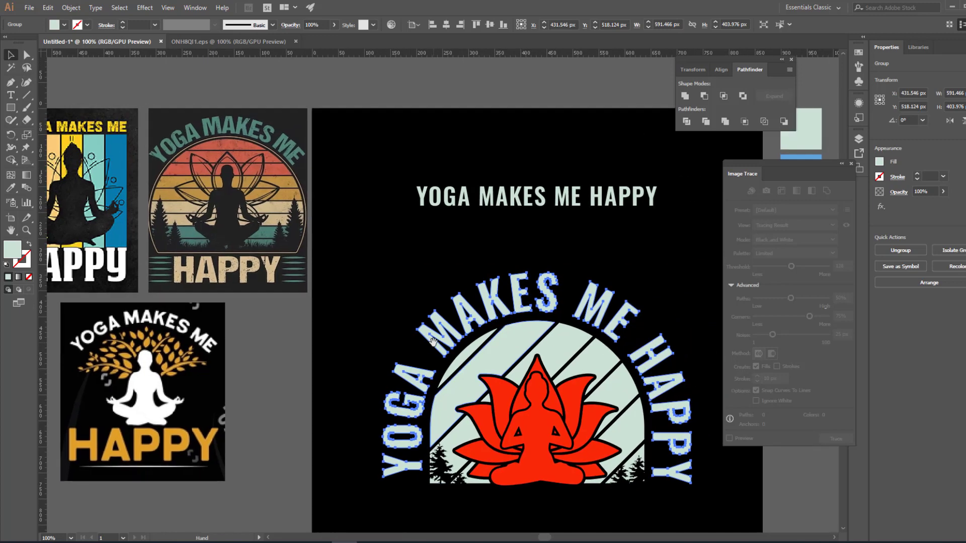
{"action": "key", "text": "i"}
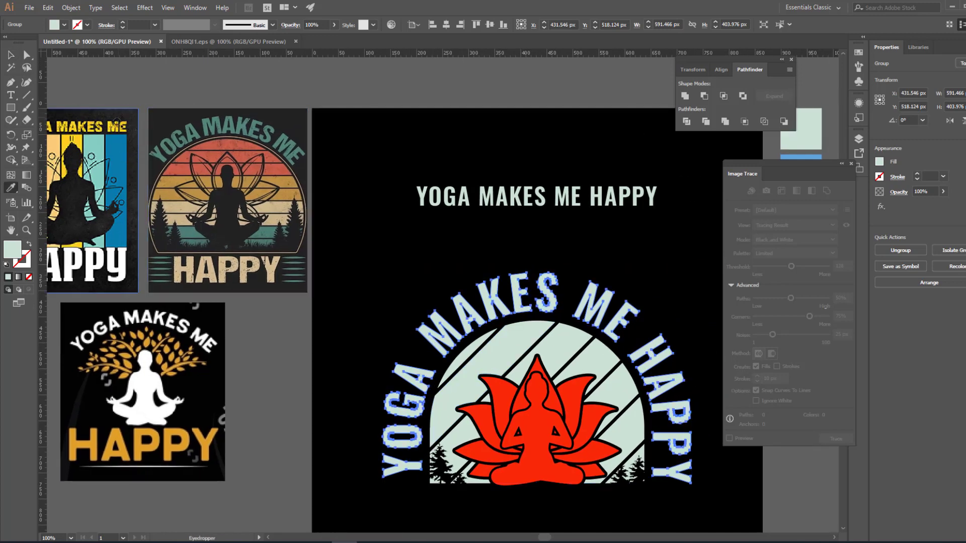
{"action": "left_click", "coordinate": [119, 129]}
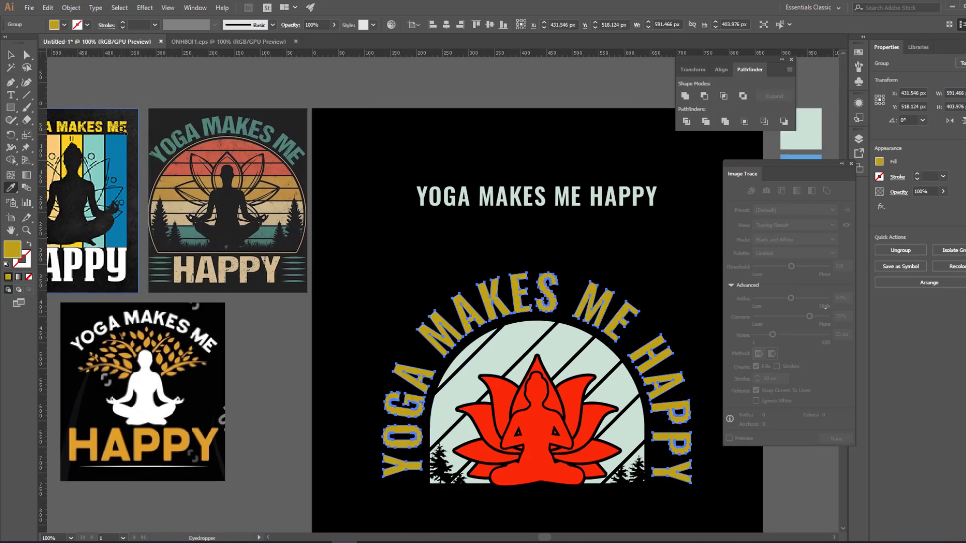
- Brighten the curved text's fill to a vivid, fully saturated yellow of the same hue
{"action": "double_click", "coordinate": [13, 250]}
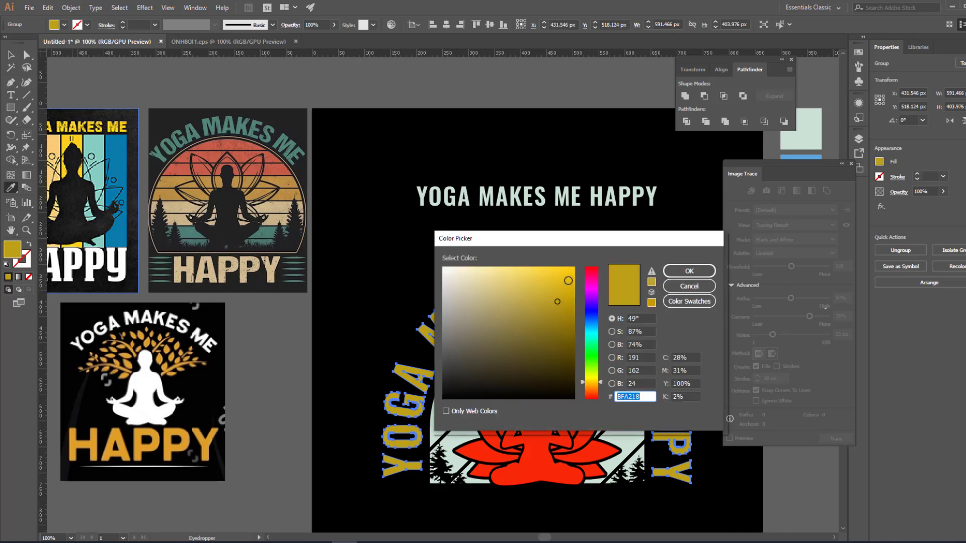
{"action": "left_click_drag", "start_coordinate": [567, 281], "coordinate": [575, 260]}
{"action": "left_click", "coordinate": [688, 271]}
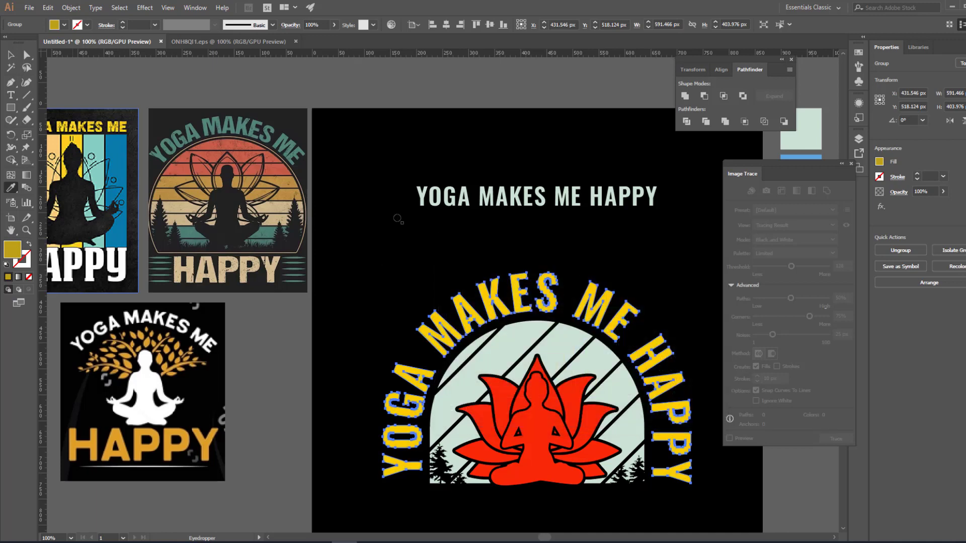
{"action": "left_click", "coordinate": [12, 54]}
{"action": "left_click", "coordinate": [428, 254]}
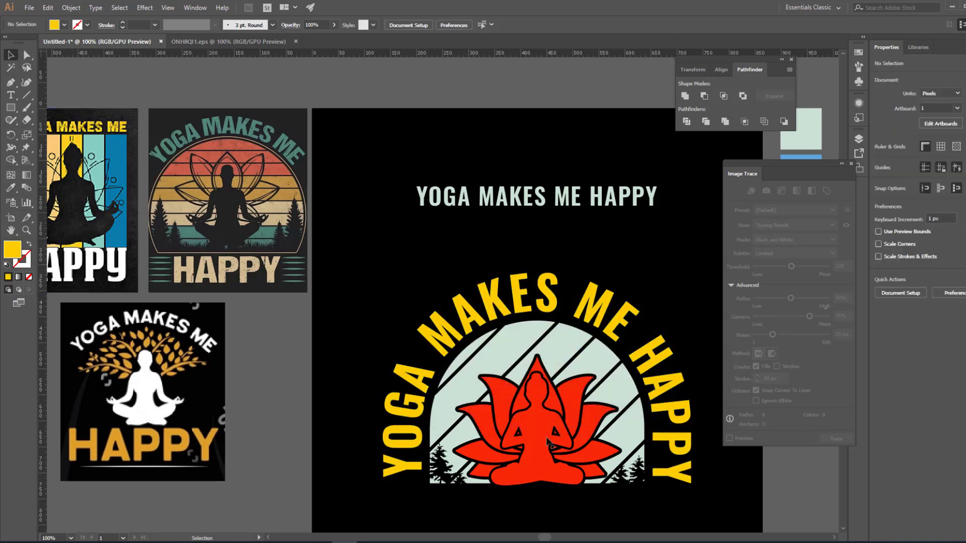
- Recolor the red meditation figure and lotus with the pale mint sampled from the first palette swatch
{"action": "left_click_drag", "start_coordinate": [499, 498], "coordinate": [245, 347]}
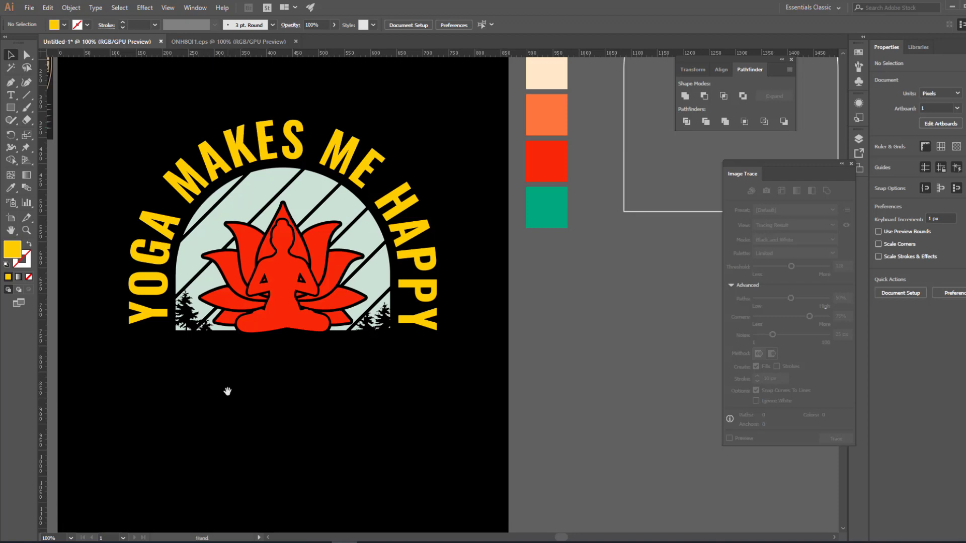
{"action": "left_click_drag", "start_coordinate": [227, 391], "coordinate": [388, 471]}
{"action": "double_click", "coordinate": [441, 361]}
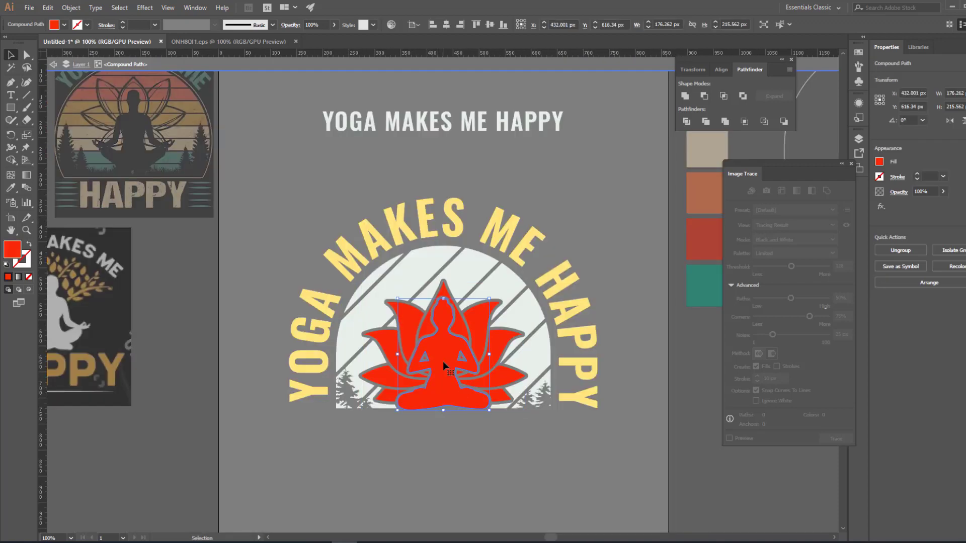
{"action": "scroll", "coordinate": [616, 257], "scroll_direction": "up", "scroll_amount": 6}
{"action": "key", "text": "i"}
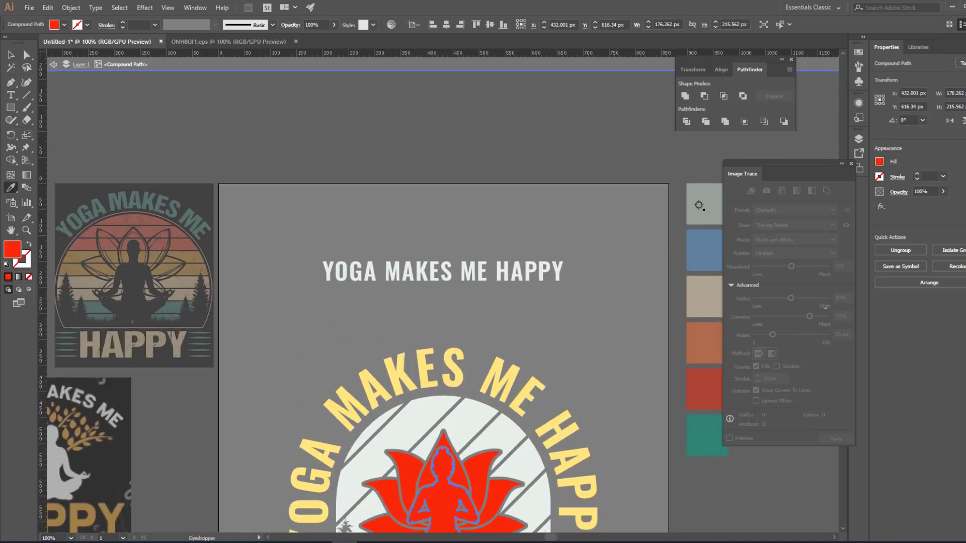
{"action": "left_click", "coordinate": [700, 205]}
{"action": "left_click", "coordinate": [11, 55]}
{"action": "double_click", "coordinate": [294, 294]}
{"action": "left_click_drag", "start_coordinate": [454, 489], "coordinate": [235, 296]}
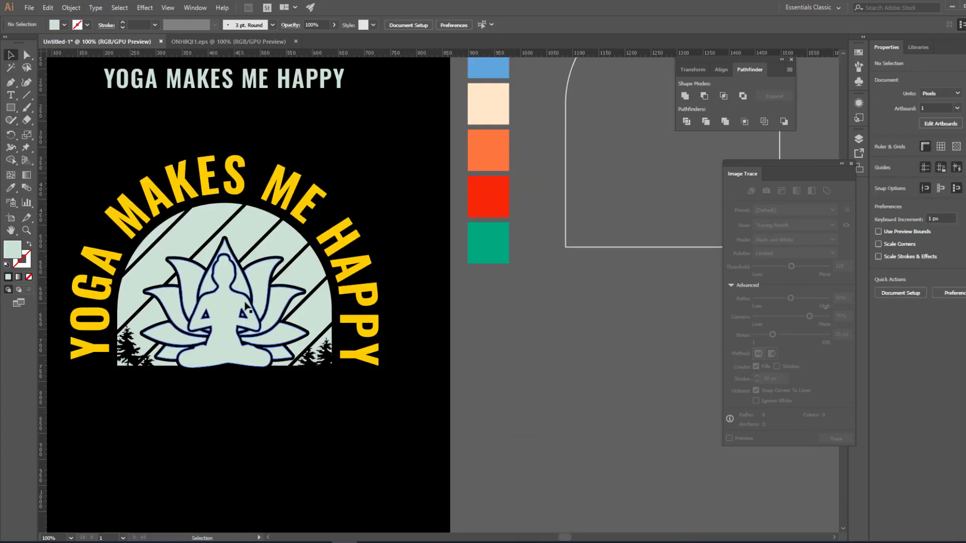
- Release the compound path of the combined lotus and meditation figure
{"action": "left_click", "coordinate": [225, 307]}
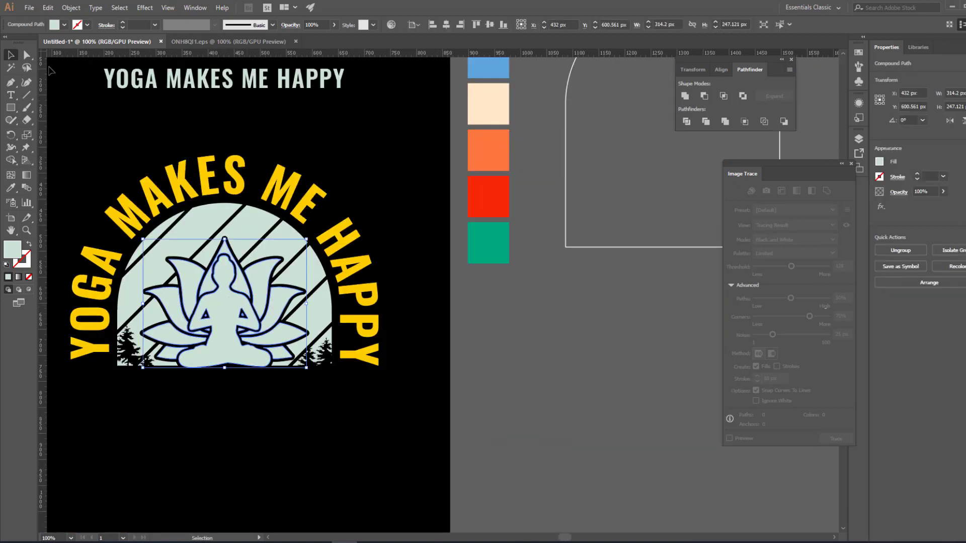
{"action": "right_click", "coordinate": [217, 285]}
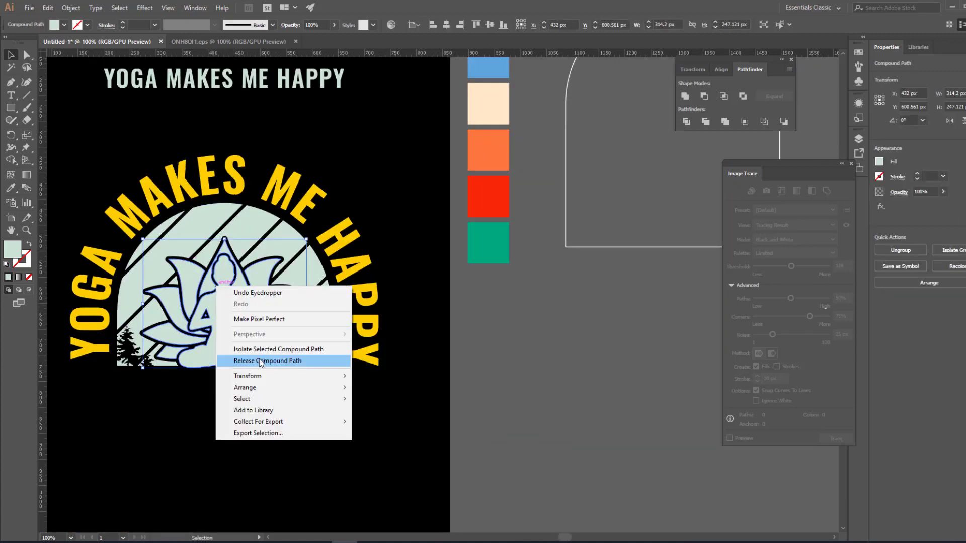
{"action": "left_click", "coordinate": [282, 361]}
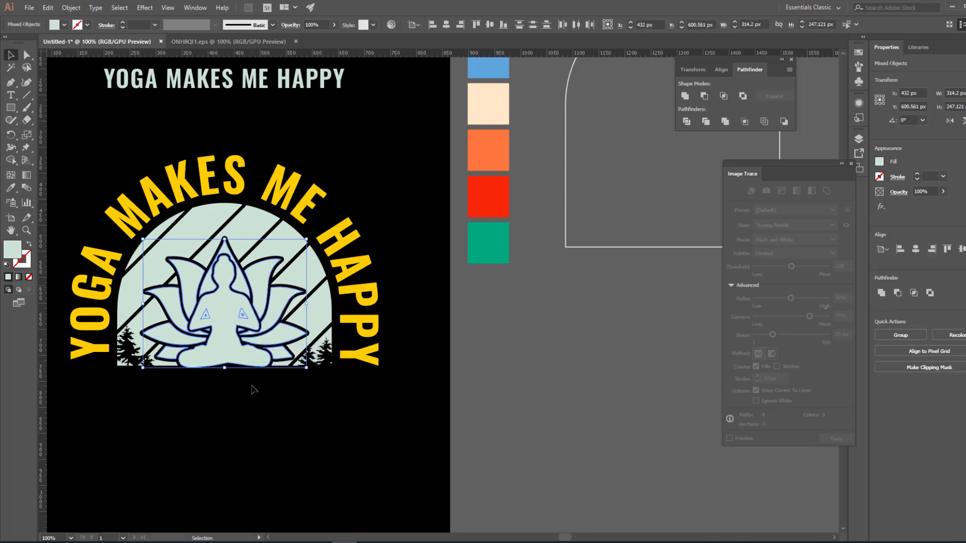
{"action": "left_click", "coordinate": [231, 396]}
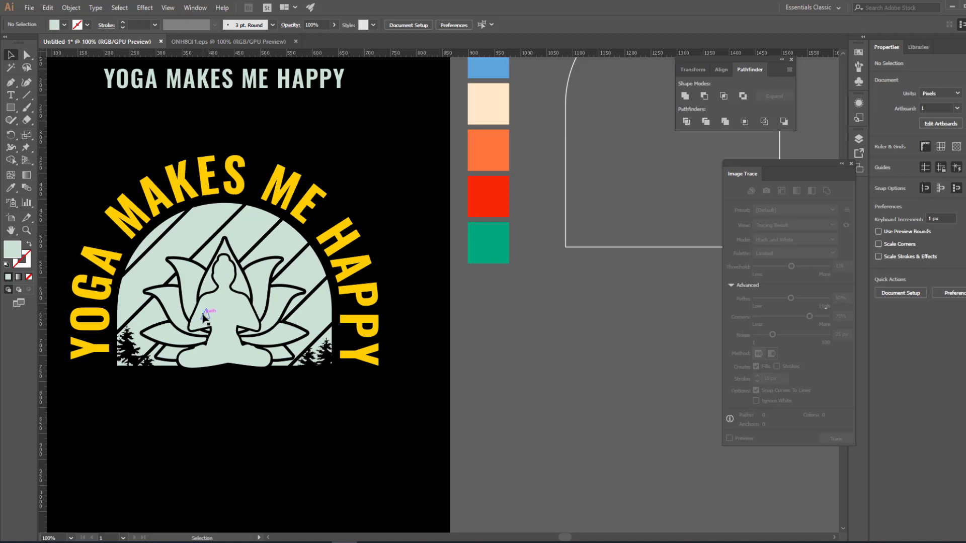
- Cut the two triangular gaps between the figure's arms and torso out of the selected artwork using the Shape Builder tool
{"action": "left_click", "coordinate": [282, 273]}
{"action": "key", "text": "z"}
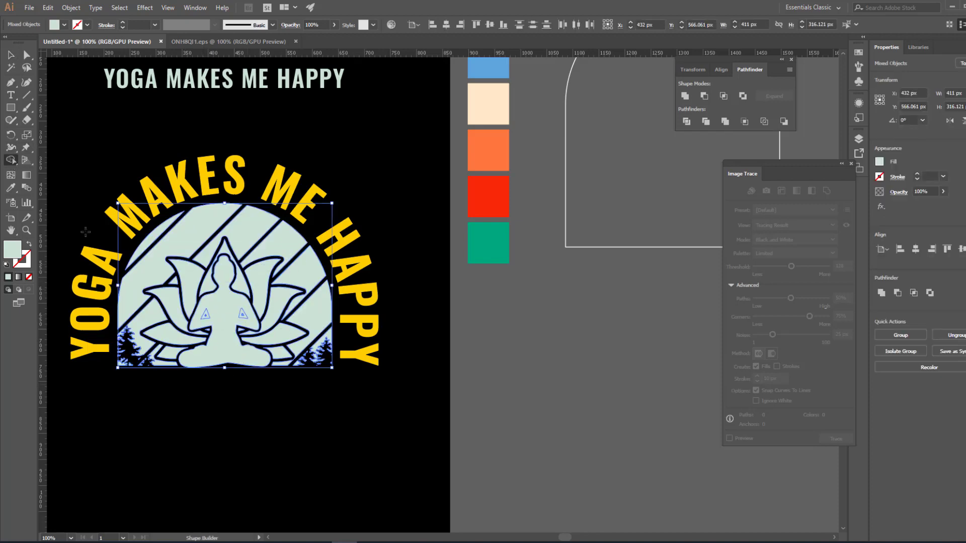
{"action": "left_click", "coordinate": [182, 323]}
{"action": "left_click", "coordinate": [390, 297]}
{"action": "left_click", "coordinate": [412, 298]}
{"action": "left_click", "coordinate": [478, 301]}
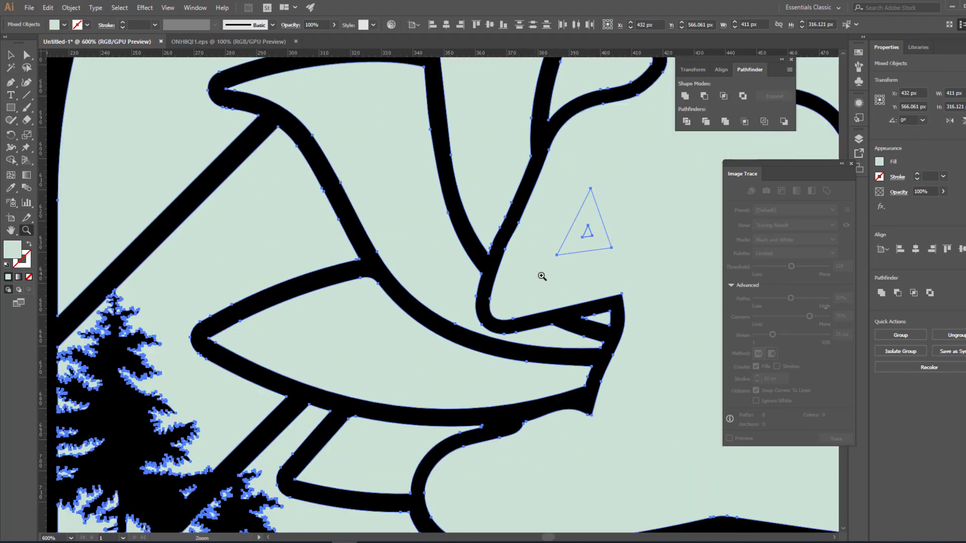
{"action": "left_click", "coordinate": [640, 254]}
{"action": "left_click_drag", "start_coordinate": [292, 255], "coordinate": [175, 277]}
{"action": "left_click", "coordinate": [11, 160]}
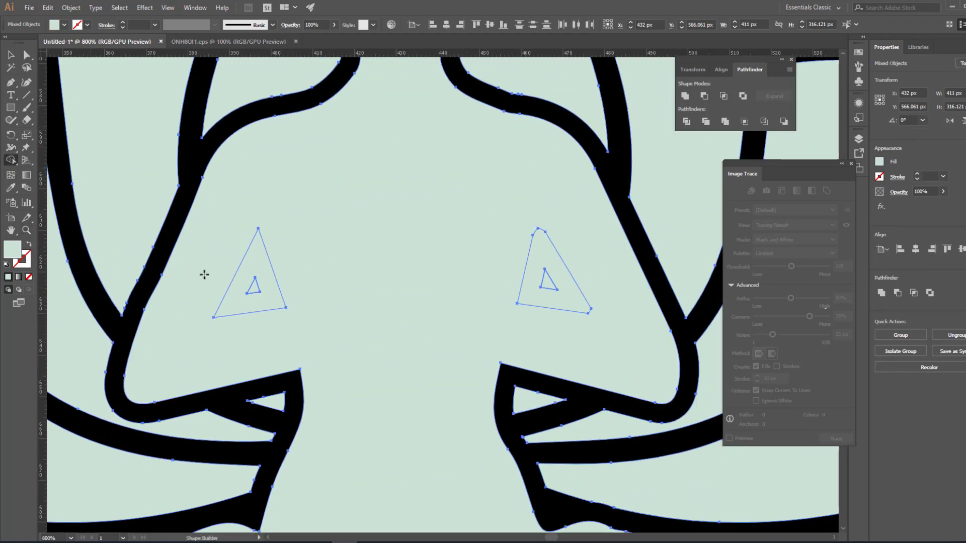
{"action": "left_click", "coordinate": [239, 283]}
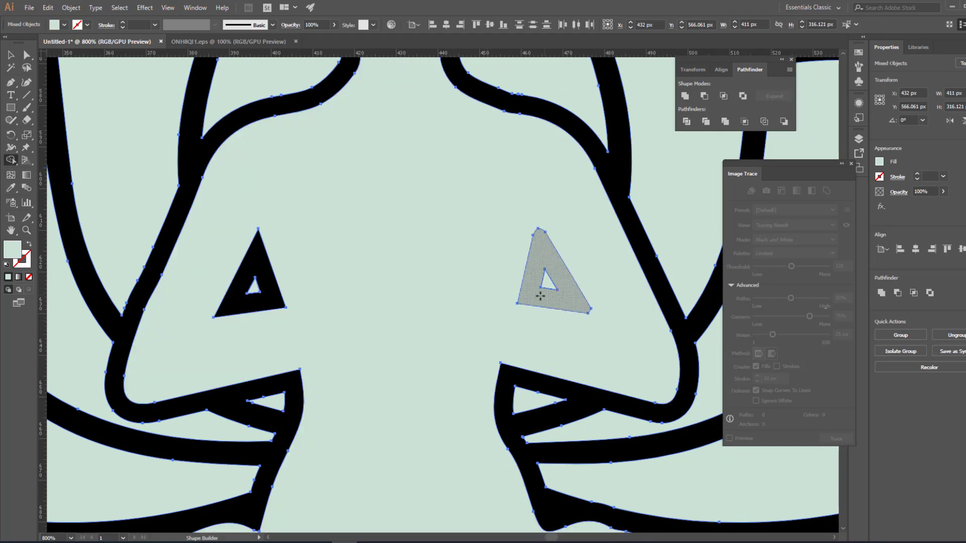
{"action": "left_click", "coordinate": [535, 281]}
{"action": "left_click", "coordinate": [10, 55]}
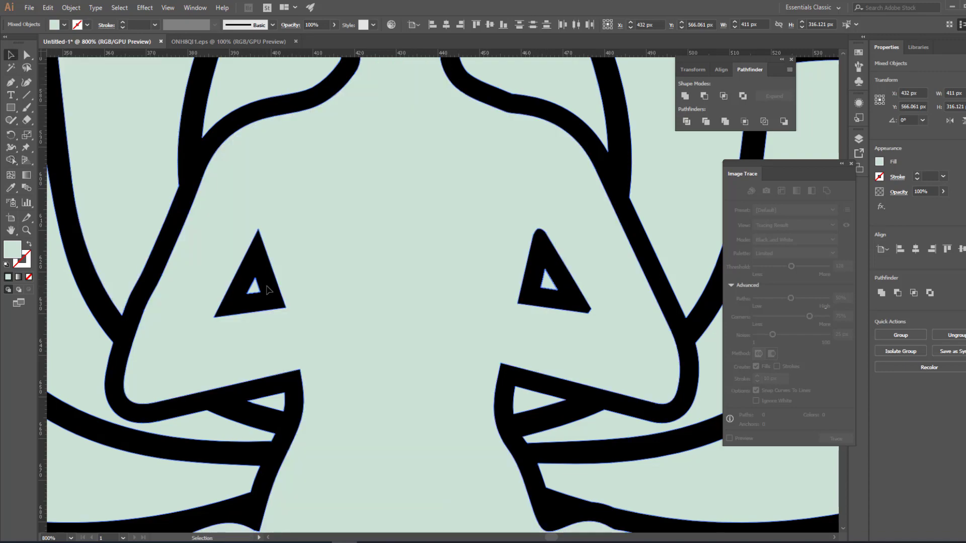
{"action": "left_click", "coordinate": [266, 286]}
- Try to recolor the meditation figure's group with the pale mint palette swatch
{"action": "key", "text": "z"}
{"action": "left_click", "coordinate": [434, 321], "text": "alt"}
{"action": "left_click", "coordinate": [471, 317], "text": "alt"}
{"action": "left_click", "coordinate": [427, 355], "text": "alt"}
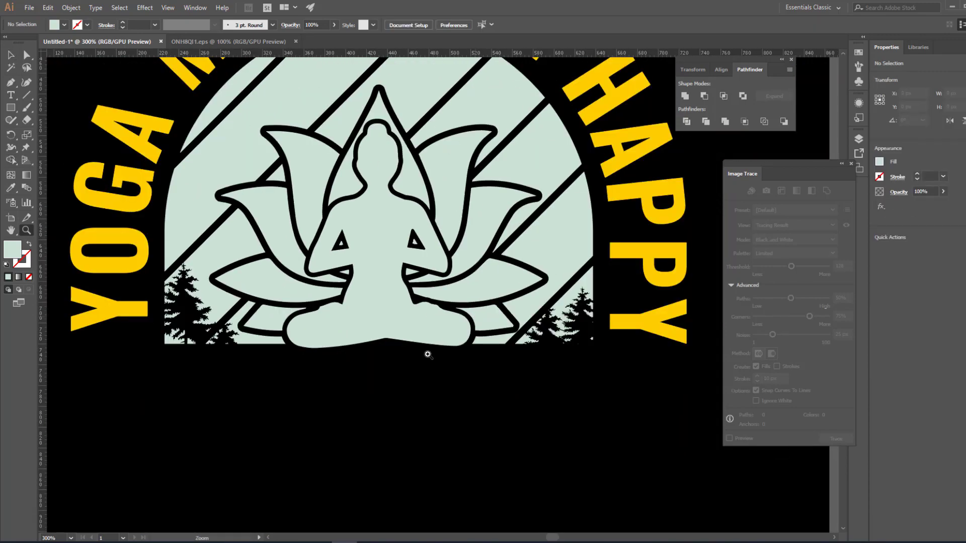
{"action": "left_click_drag", "start_coordinate": [427, 354], "coordinate": [395, 397]}
{"action": "key", "text": "x"}
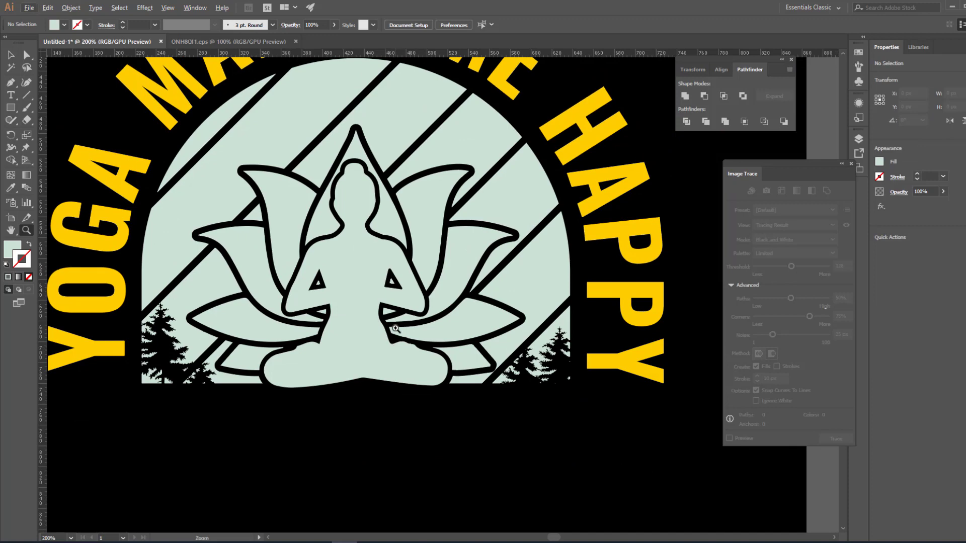
{"action": "left_click", "coordinate": [395, 329], "text": "alt"}
{"action": "key", "text": "v"}
{"action": "left_click", "coordinate": [405, 364]}
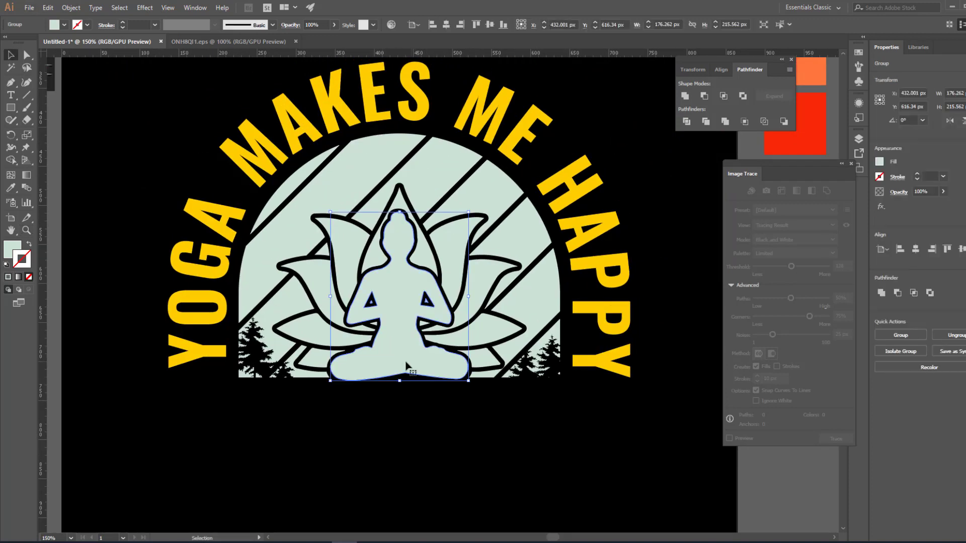
{"action": "left_click_drag", "start_coordinate": [405, 366], "coordinate": [334, 434]}
{"action": "left_click_drag", "start_coordinate": [373, 406], "coordinate": [316, 481]}
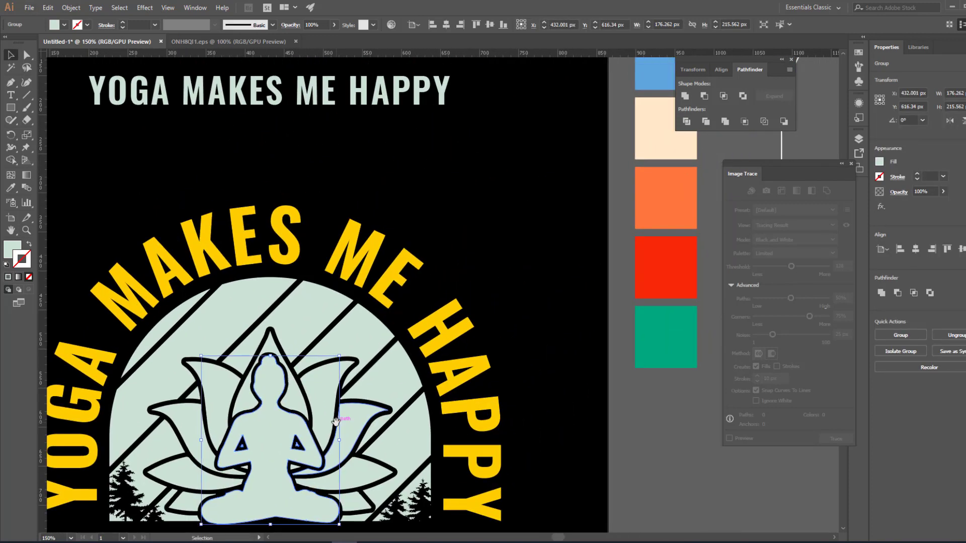
{"action": "scroll", "coordinate": [642, 280], "scroll_direction": "up", "scroll_amount": 2}
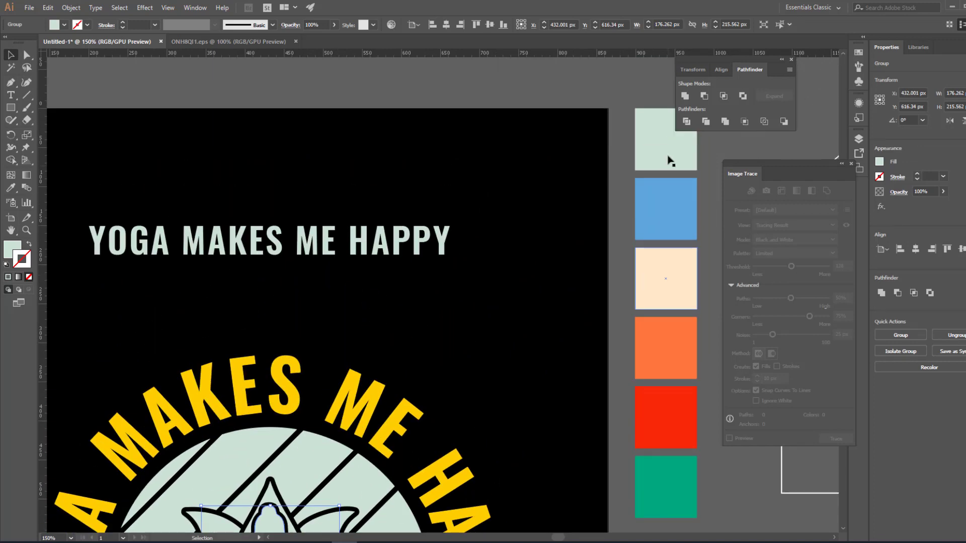
{"action": "key", "text": "i"}
{"action": "left_click", "coordinate": [12, 59]}
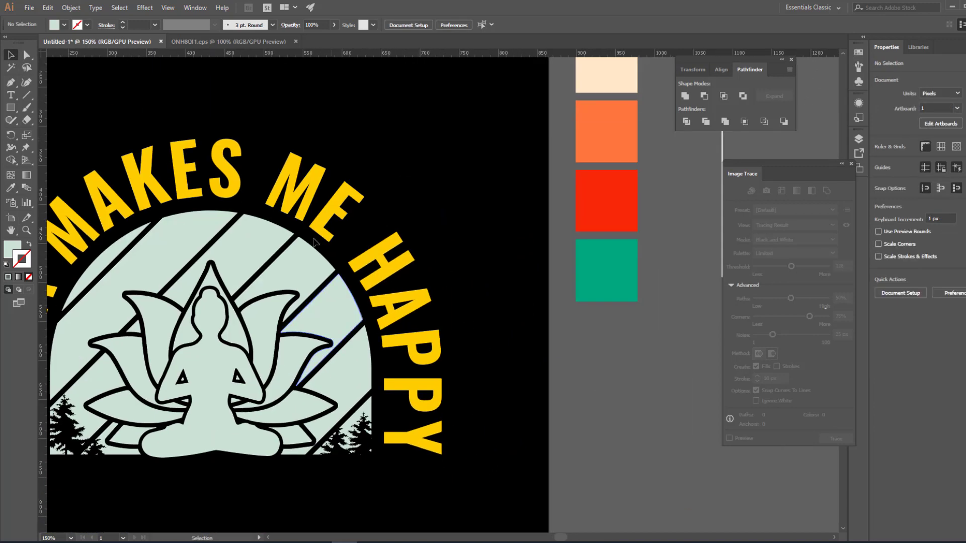
- Recolor all the lotus petals around the figure with the green sampled from the last palette swatch
{"action": "scroll", "coordinate": [485, 360], "scroll_direction": "down", "scroll_amount": 3}
{"action": "left_click", "coordinate": [275, 239]}
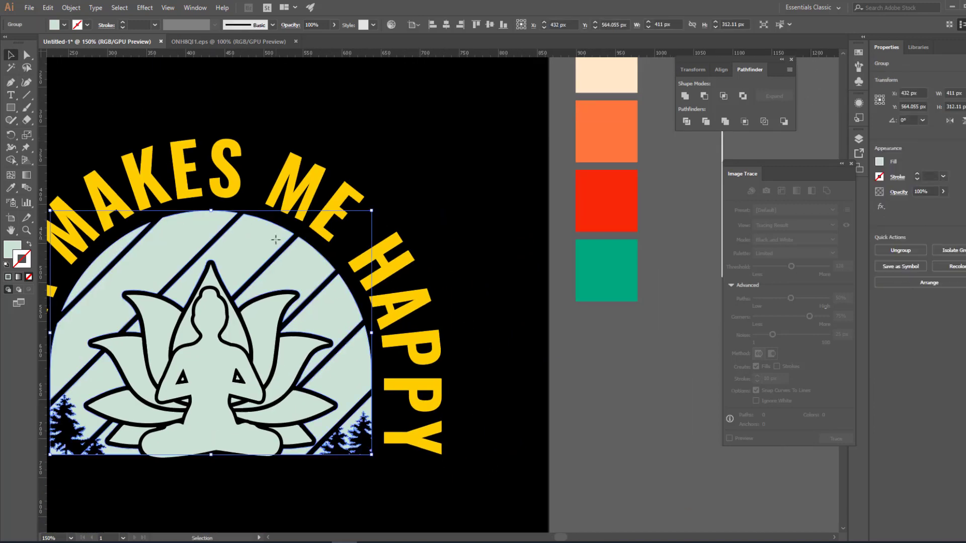
{"action": "left_click", "coordinate": [162, 301]}
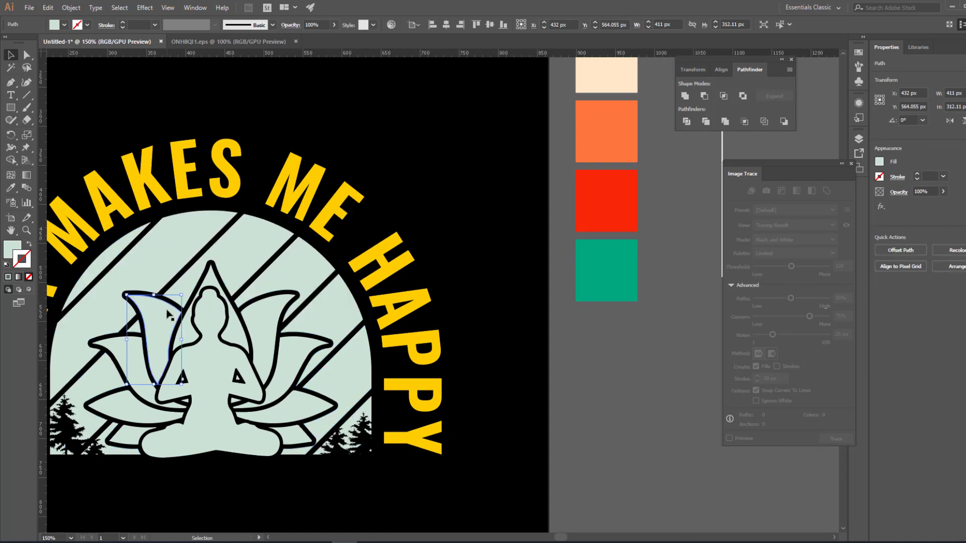
{"action": "left_click", "coordinate": [129, 402], "text": "shift"}
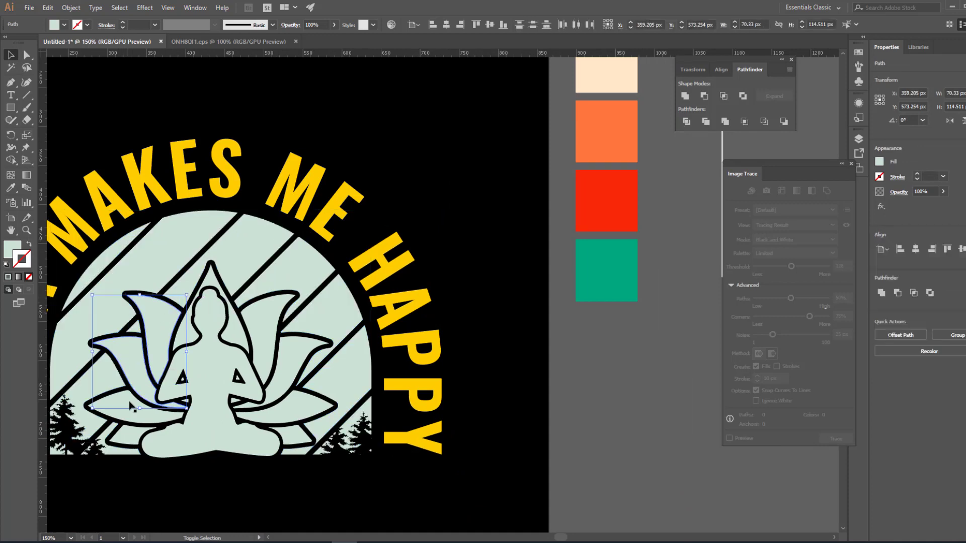
{"action": "left_click", "coordinate": [132, 437], "text": "shift"}
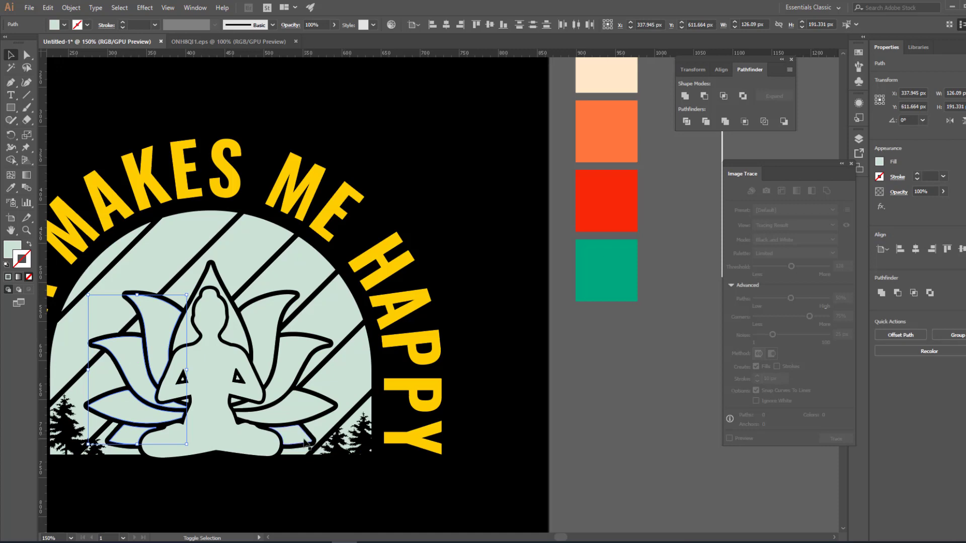
{"action": "left_click", "coordinate": [297, 410], "text": "shift"}
{"action": "left_click", "coordinate": [292, 374], "text": "shift"}
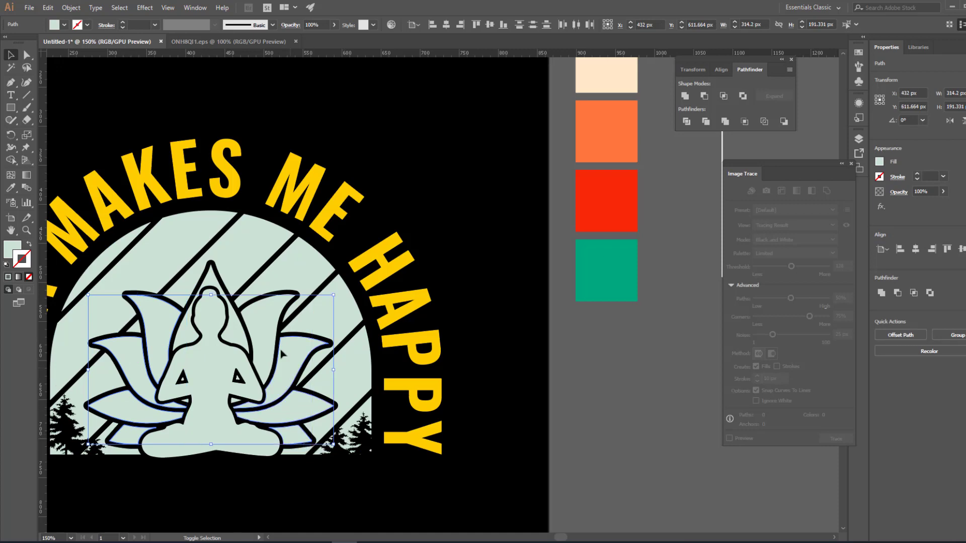
{"action": "left_click", "coordinate": [246, 342], "text": "shift"}
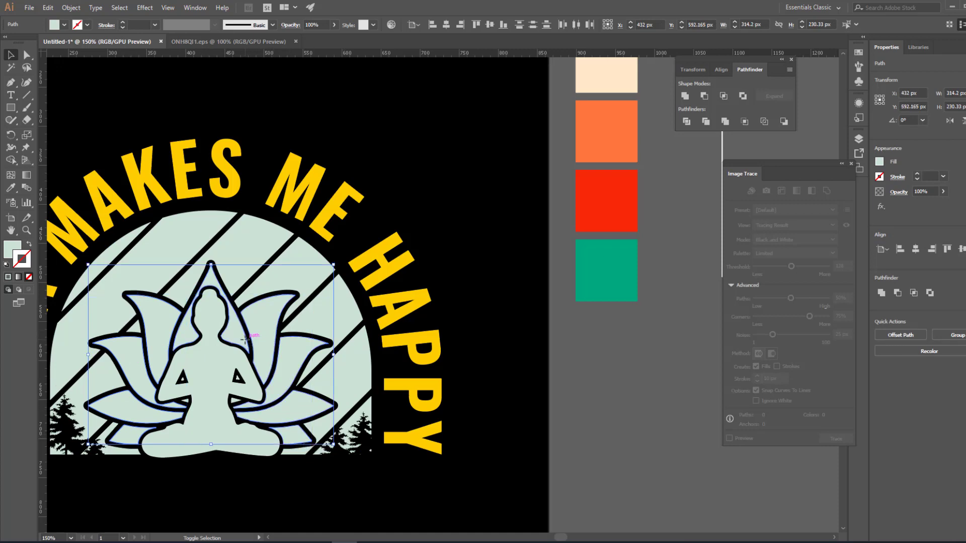
{"action": "scroll", "coordinate": [430, 334], "scroll_direction": "up", "scroll_amount": 5}
{"action": "scroll", "coordinate": [430, 335], "scroll_direction": "right", "scroll_amount": 4}
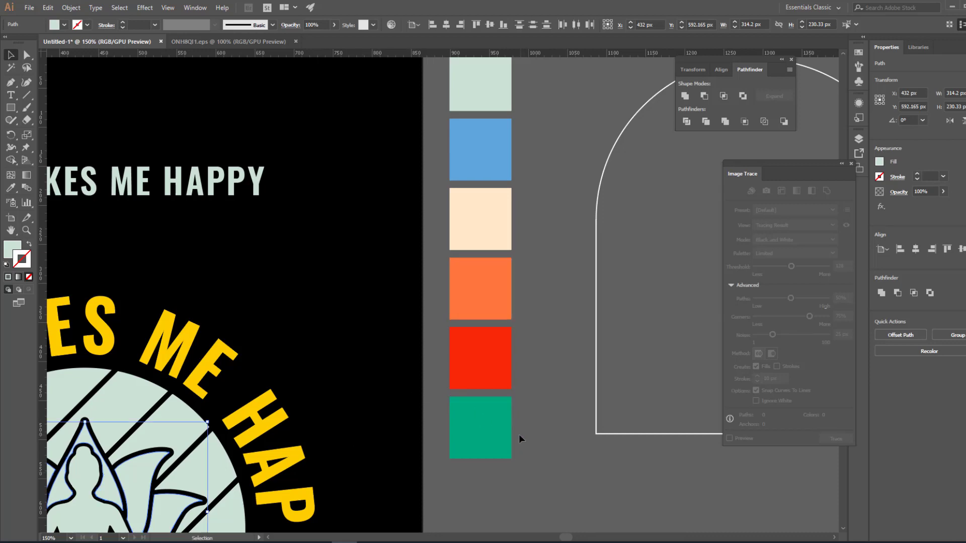
{"action": "key", "text": "i"}
{"action": "left_click", "coordinate": [499, 426]}
{"action": "scroll", "coordinate": [332, 291], "scroll_direction": "down", "scroll_amount": 5}
{"action": "scroll", "coordinate": [332, 292], "scroll_direction": "left", "scroll_amount": 4}
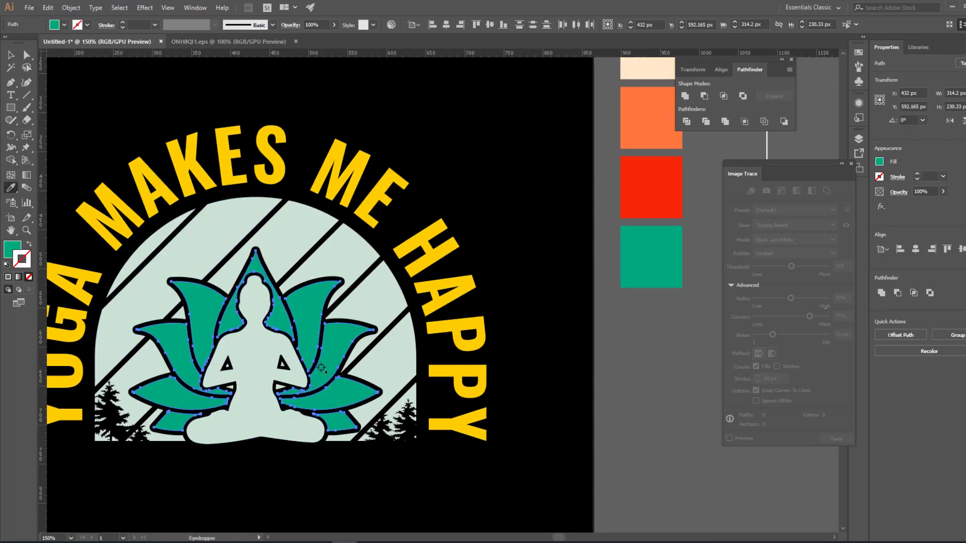
- Group the green lotus petals into one object
{"action": "key", "text": "ctrl+g"}
{"action": "key", "text": "v"}
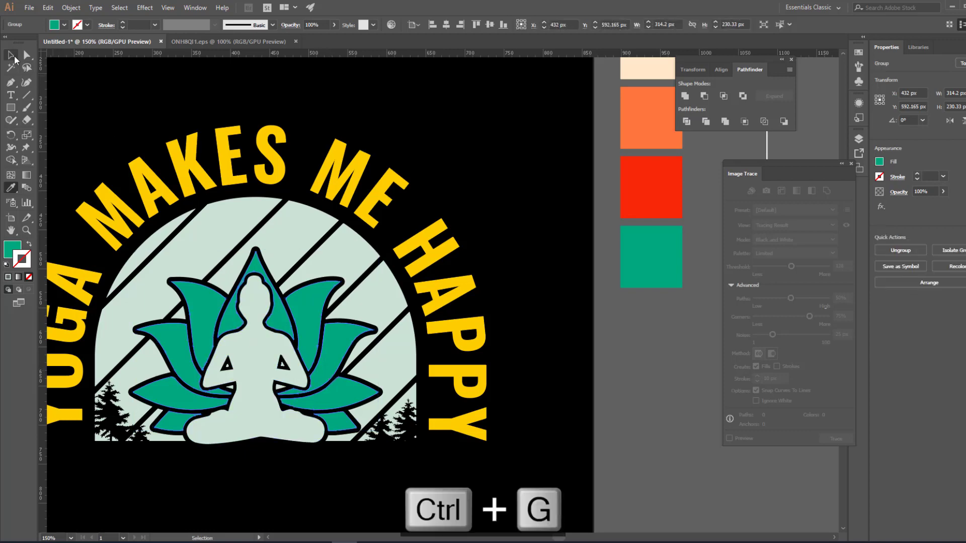
{"action": "left_click", "coordinate": [133, 136]}
- Recolor the four small pale pieces inside the arm gaps and under the elbows with the green of the lotus petals
{"action": "key", "text": "z"}
{"action": "left_click", "coordinate": [313, 377]}
{"action": "left_click", "coordinate": [373, 308]}
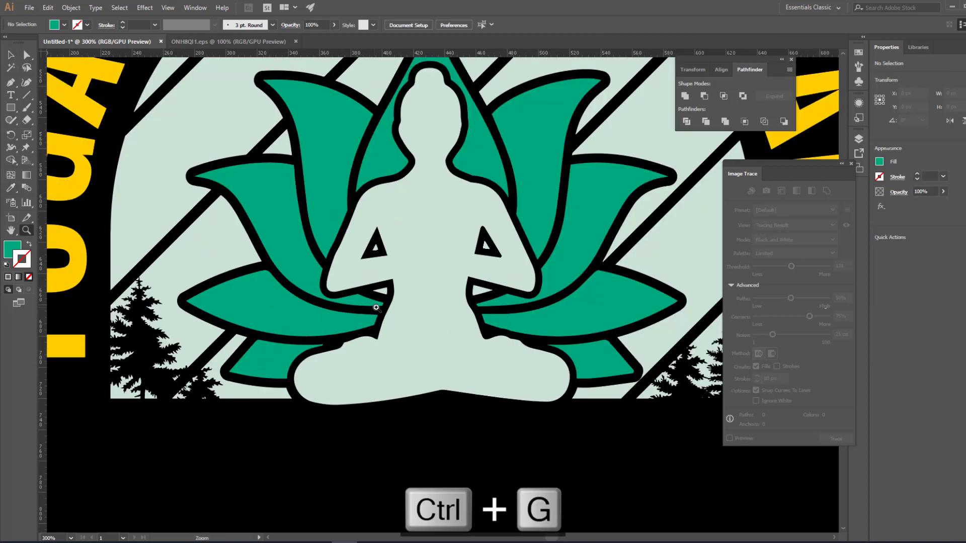
{"action": "left_click_drag", "start_coordinate": [449, 307], "coordinate": [330, 342]}
{"action": "left_click", "coordinate": [289, 327]}
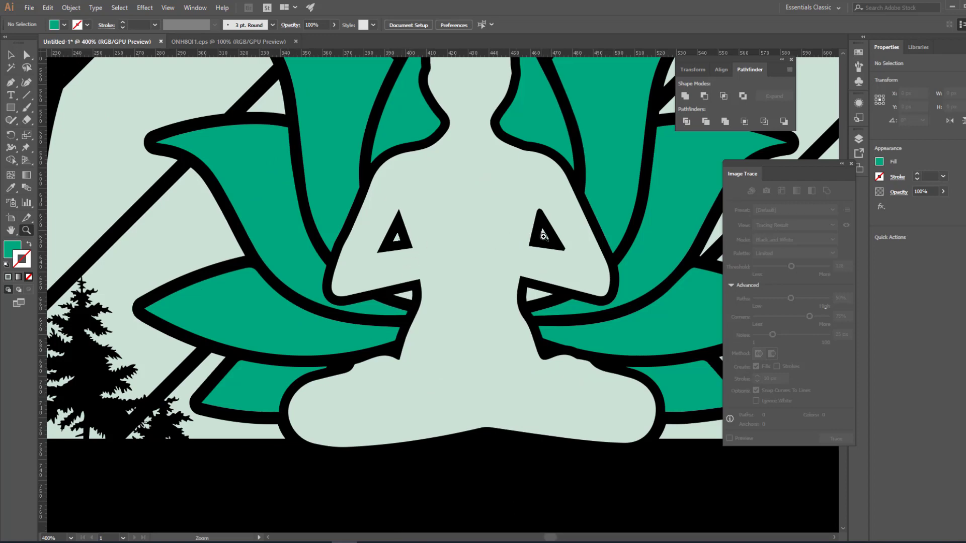
{"action": "key", "text": "v"}
{"action": "left_click", "coordinate": [397, 237]}
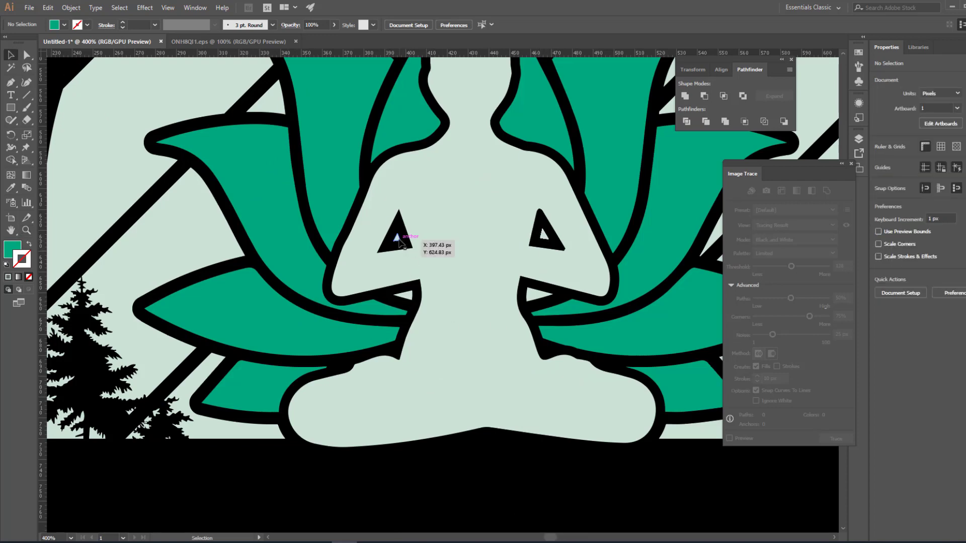
{"action": "left_click", "coordinate": [543, 235], "text": "shift"}
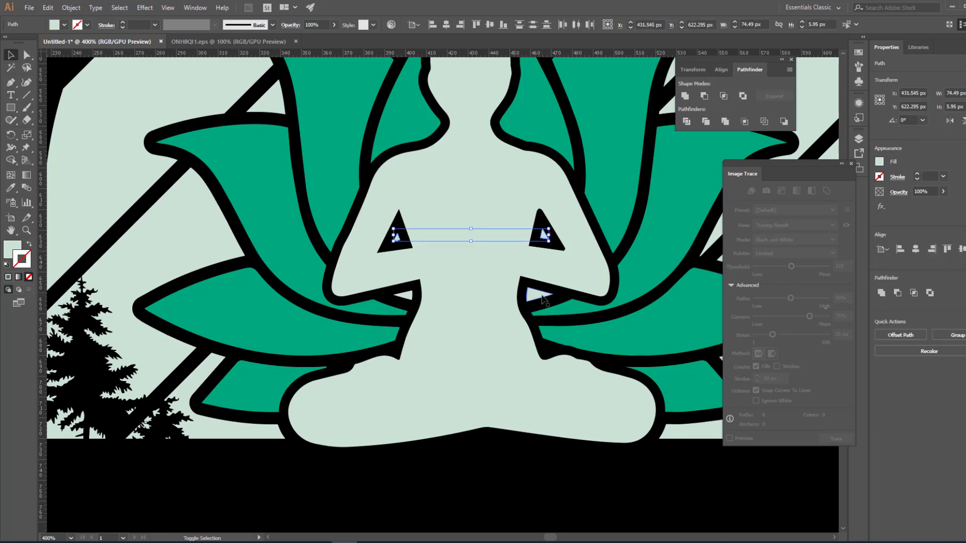
{"action": "left_click", "coordinate": [543, 296], "text": "shift"}
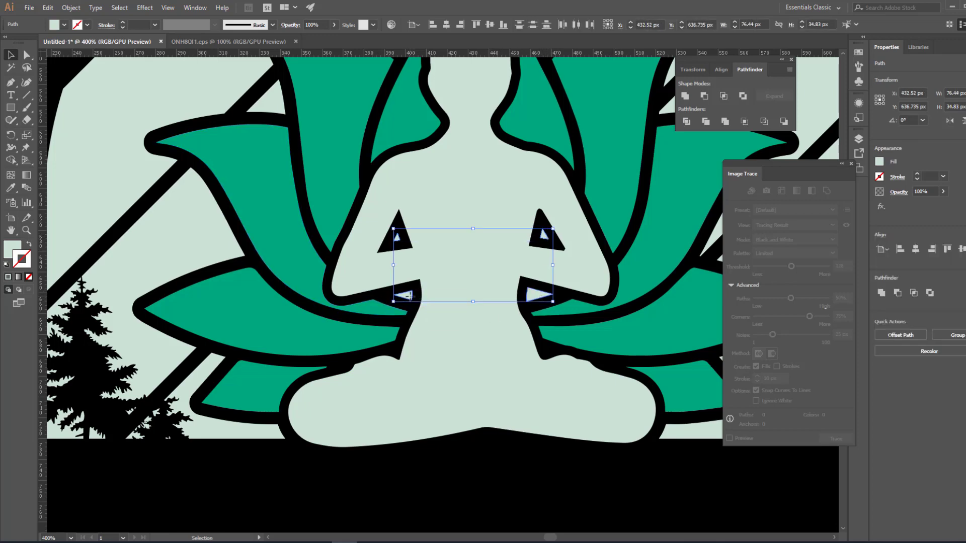
{"action": "key", "text": "i"}
{"action": "left_click", "coordinate": [244, 324]}
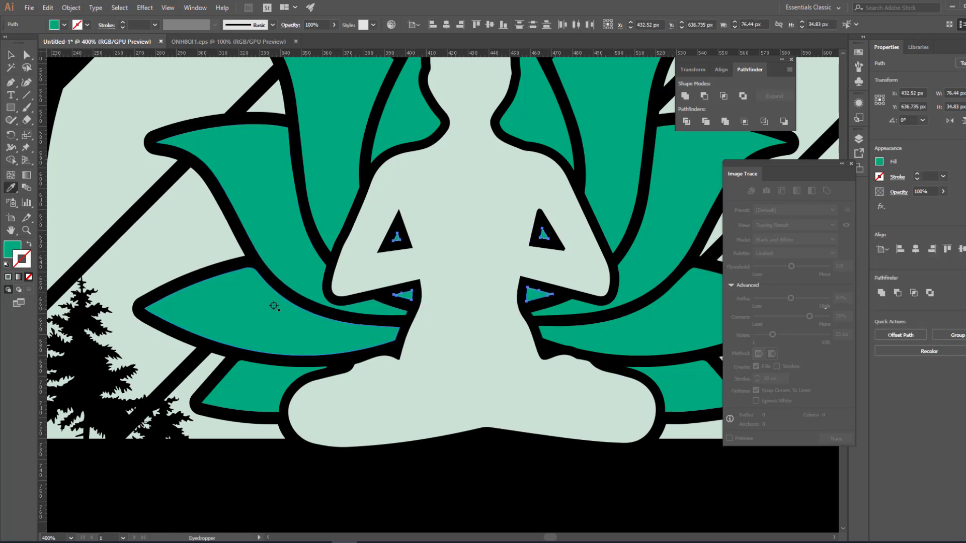
{"action": "left_click", "coordinate": [11, 56]}
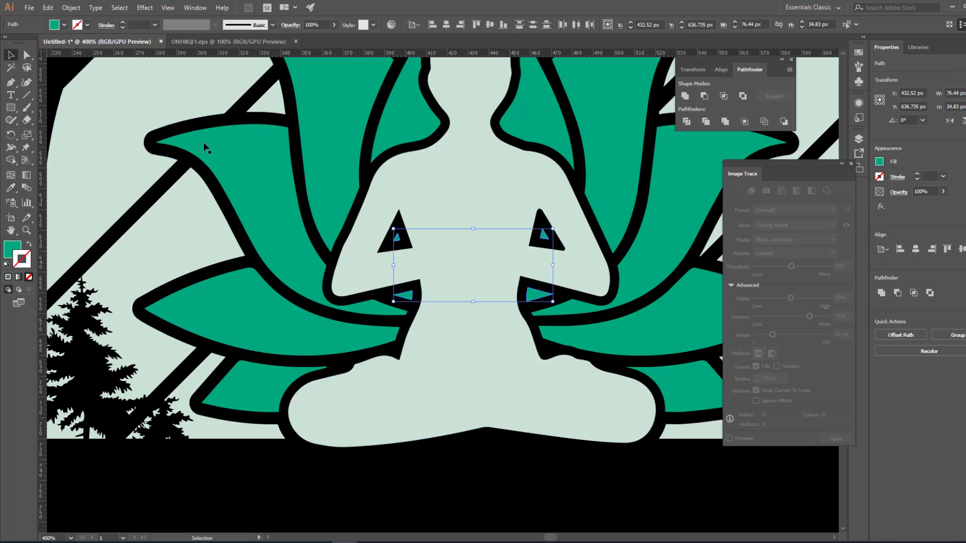
- Group the four green arm-gap and elbow pieces with the lotus petals, and clear the selection
{"action": "left_click", "coordinate": [259, 161]}
{"action": "key", "text": "ctrl+g"}
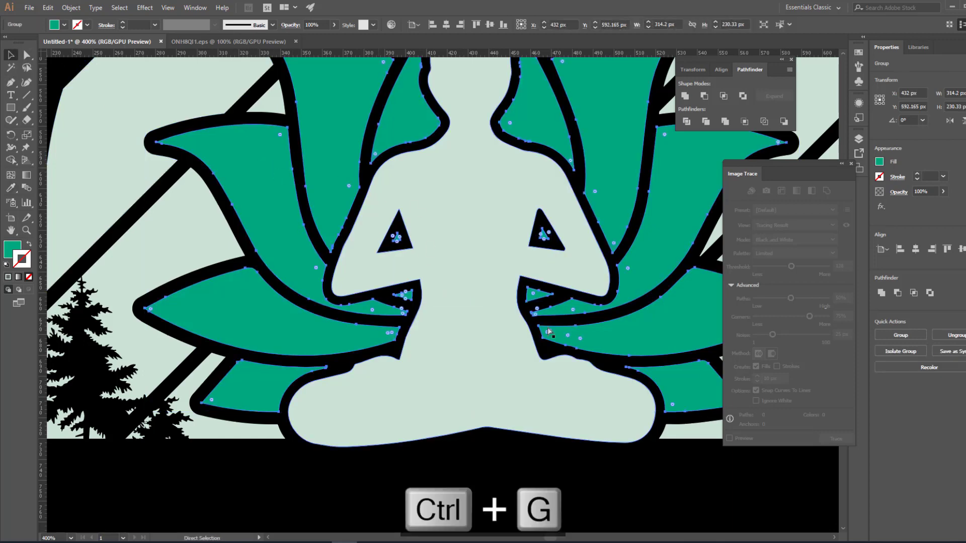
{"action": "key", "text": "ctrl+shift+a"}
- Examine the small green triangle inside the figure's arm gap up close, and check the whole design
{"action": "key", "text": "z"}
{"action": "left_click", "coordinate": [524, 286], "text": "alt"}
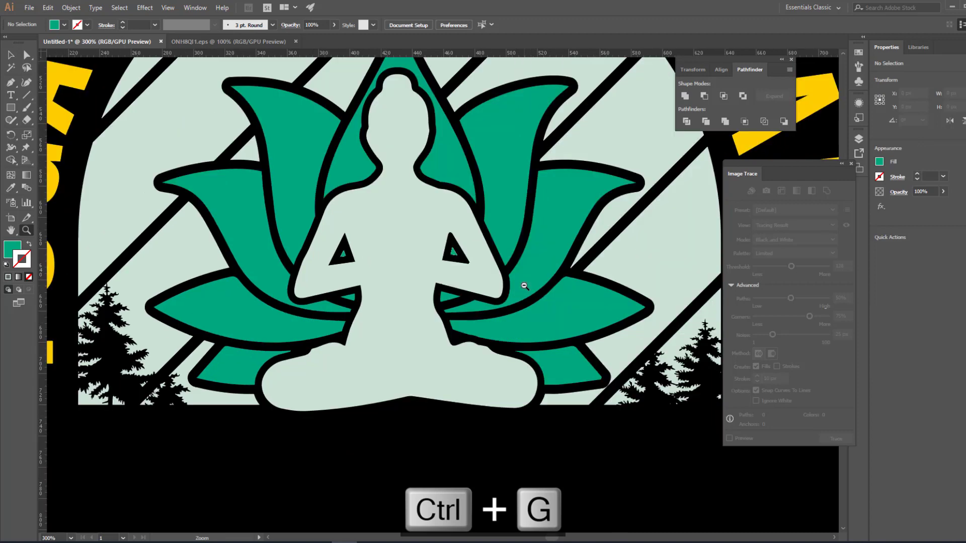
{"action": "left_click", "coordinate": [469, 263]}
{"action": "left_click", "coordinate": [437, 280]}
{"action": "left_click", "coordinate": [396, 295]}
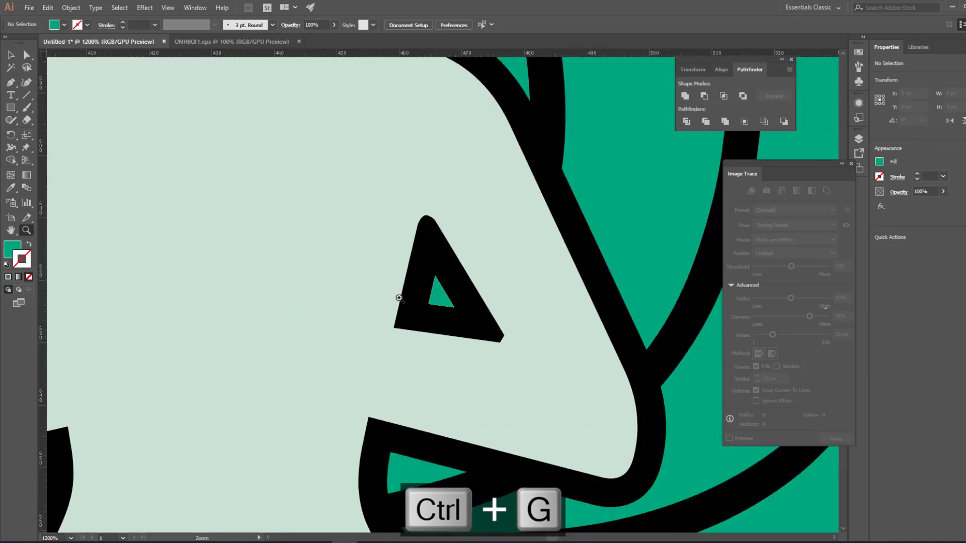
{"action": "left_click", "coordinate": [456, 309]}
{"action": "left_click", "coordinate": [456, 309]}
{"action": "left_click", "coordinate": [401, 221]}
{"action": "left_click", "coordinate": [452, 274]}
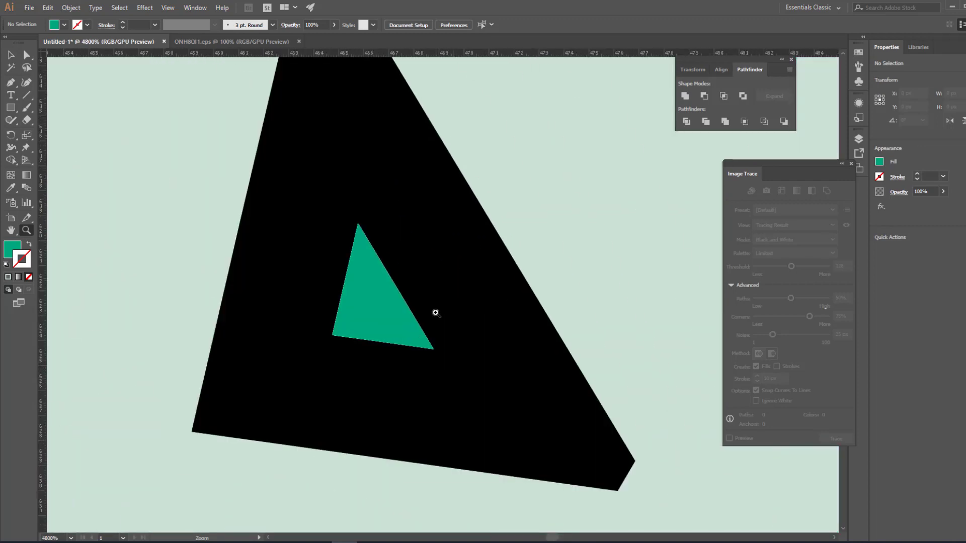
{"action": "key", "text": "v"}
{"action": "left_click", "coordinate": [383, 314]}
{"action": "key", "text": "z"}
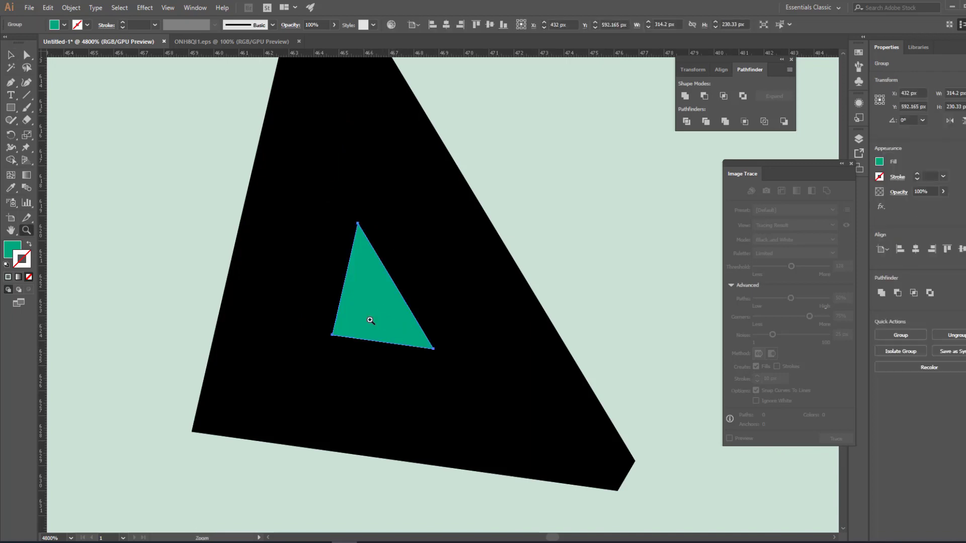
{"action": "left_click", "coordinate": [371, 319], "text": "alt"}
{"action": "left_click", "coordinate": [376, 328], "text": "alt"}
{"action": "left_click", "coordinate": [385, 333], "text": "alt"}
{"action": "left_click", "coordinate": [426, 312], "text": "alt"}
{"action": "left_click", "coordinate": [426, 312], "text": "alt"}
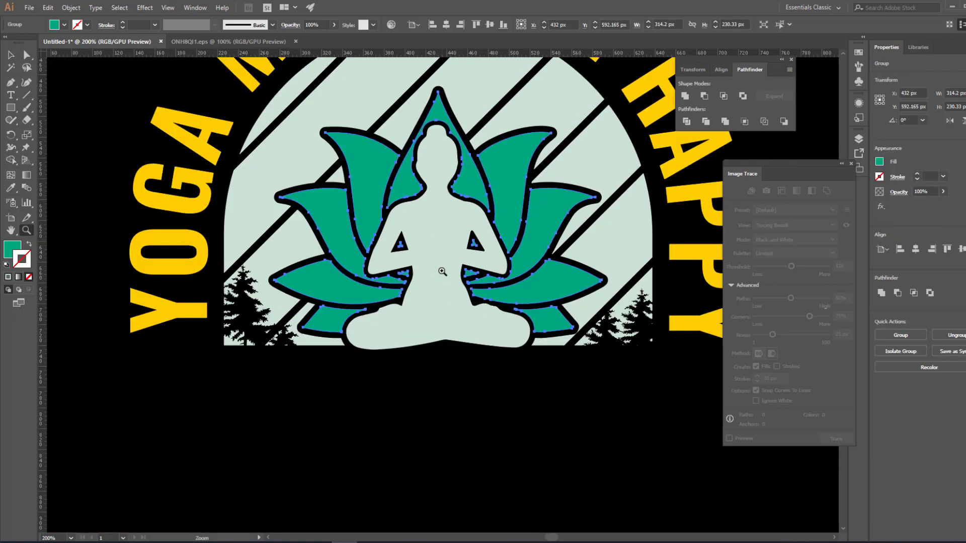
{"action": "left_click", "coordinate": [441, 260], "text": "alt"}
{"action": "left_click_drag", "start_coordinate": [463, 238], "coordinate": [391, 345]}
{"action": "key", "text": "v"}
{"action": "left_click", "coordinate": [463, 500]}
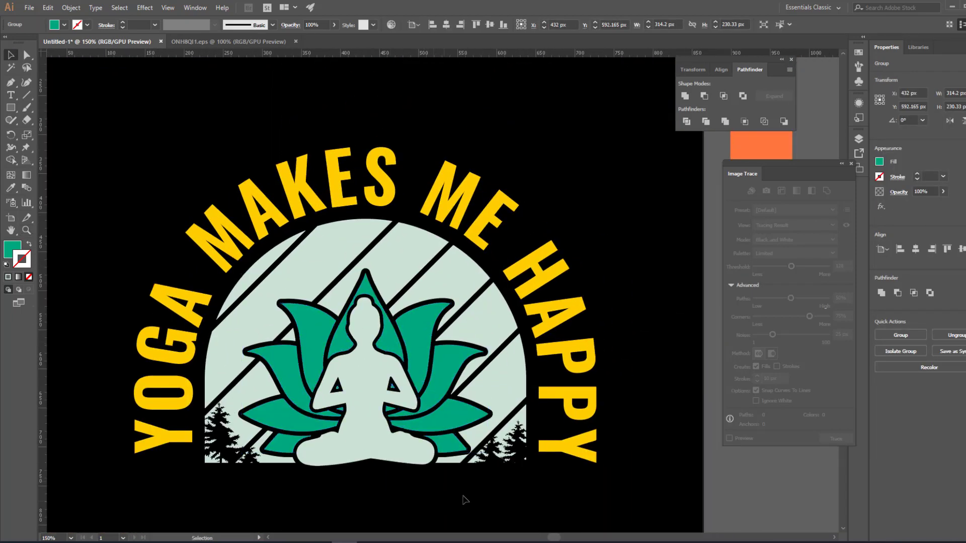
- Scale down the five palette swatches from blue to green and place them on the black artboard beside the word HAPPY
{"action": "left_click_drag", "start_coordinate": [357, 473], "coordinate": [403, 465]}
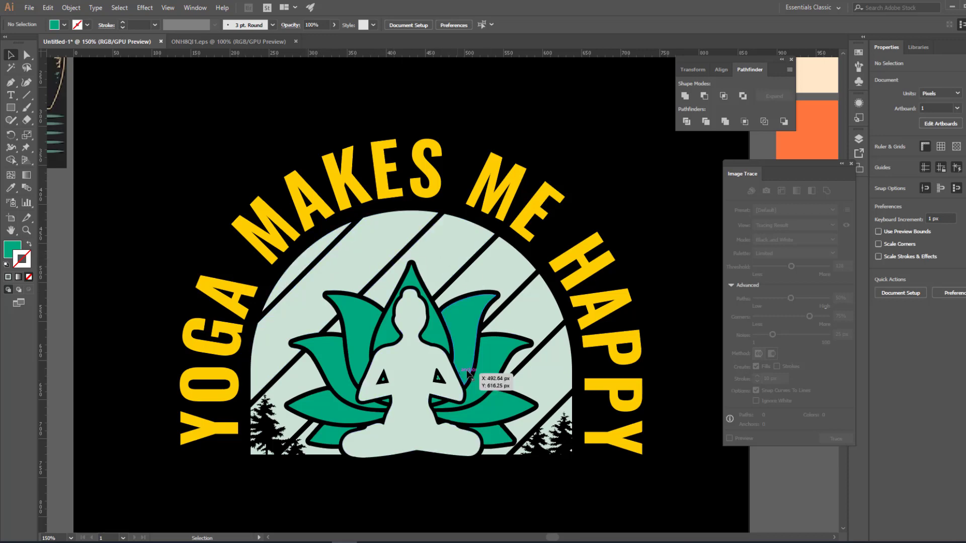
{"action": "left_click_drag", "start_coordinate": [453, 280], "coordinate": [346, 363]}
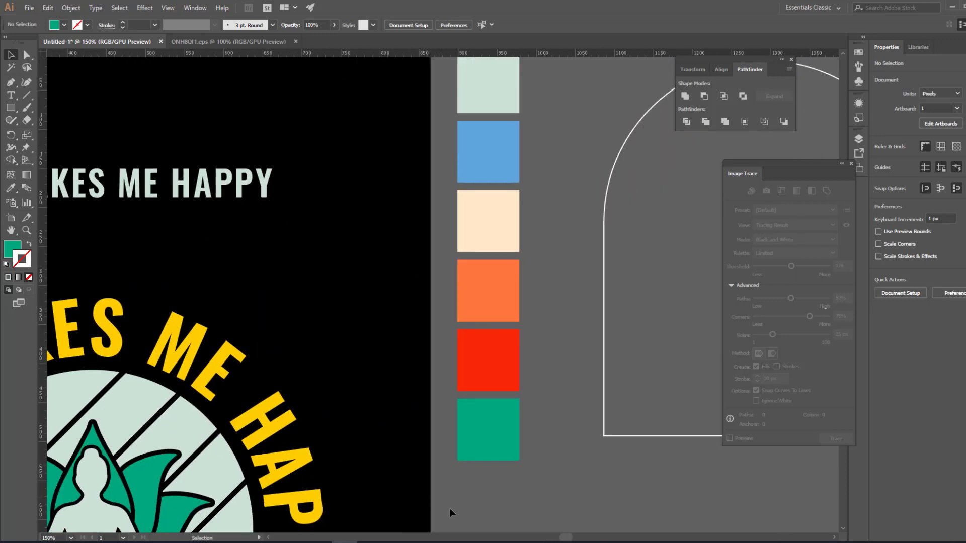
{"action": "left_click_drag", "start_coordinate": [449, 508], "coordinate": [385, 511]}
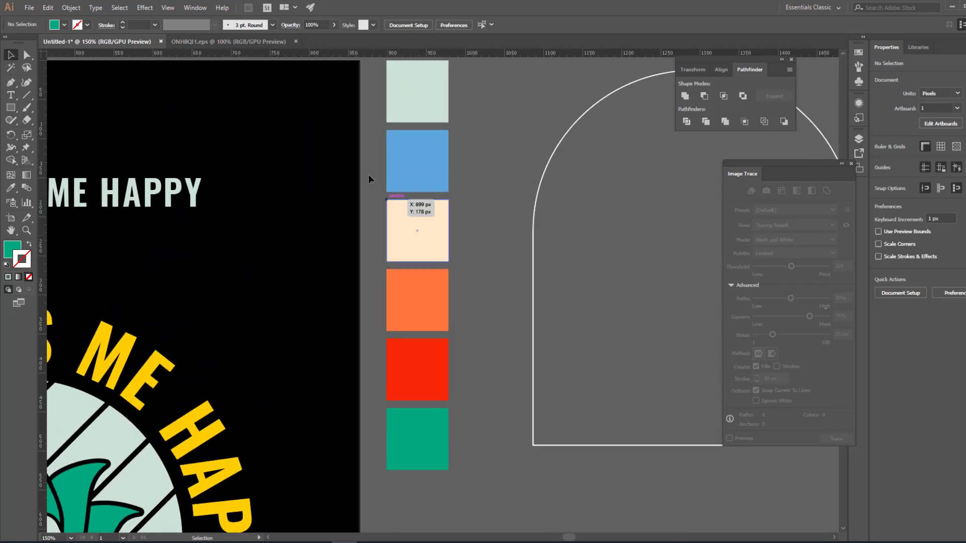
{"action": "left_click_drag", "start_coordinate": [356, 142], "coordinate": [427, 472]}
{"action": "left_click_drag", "start_coordinate": [418, 130], "coordinate": [576, 96]}
{"action": "left_click_drag", "start_coordinate": [581, 247], "coordinate": [463, 385]}
{"action": "left_click", "coordinate": [389, 493]}
{"action": "left_click_drag", "start_coordinate": [329, 493], "coordinate": [410, 471]}
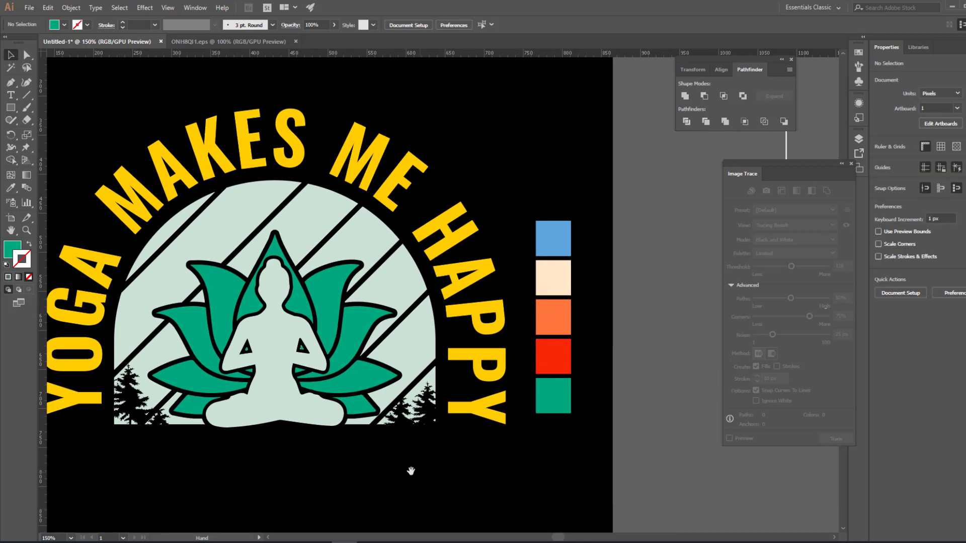
- Ungroup the striped arch into separate pieces
{"action": "left_click", "coordinate": [183, 223]}
{"action": "right_click", "coordinate": [183, 223]}
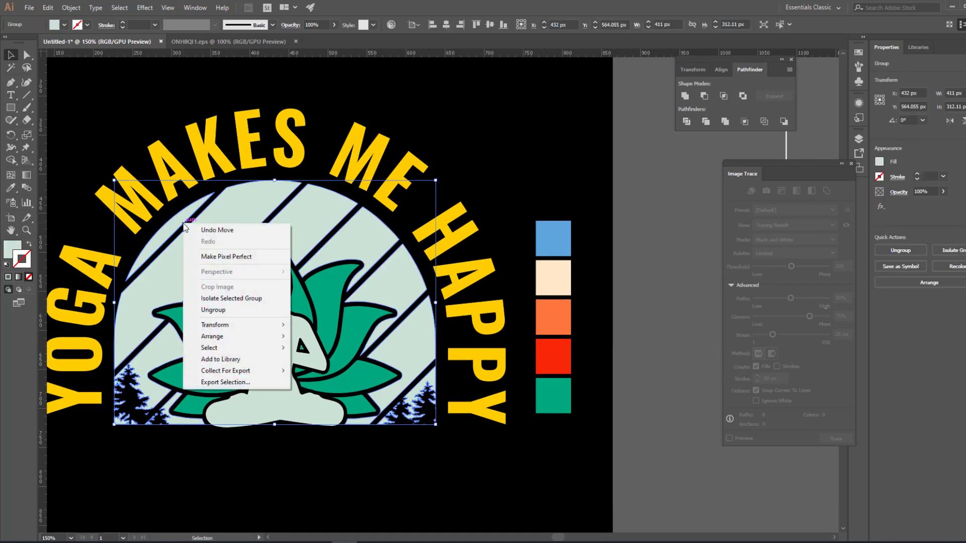
{"action": "left_click", "coordinate": [214, 310]}
- Recolor the arch's upper-left corner stripe with the blue swatch and the second diagonal stripe with the cream swatch
{"action": "left_click", "coordinate": [161, 232]}
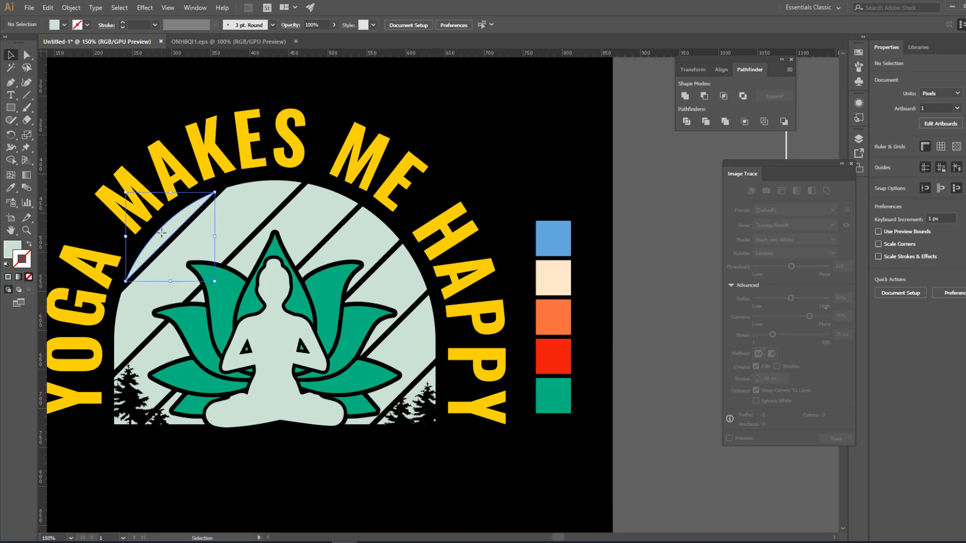
{"action": "key", "text": "i"}
{"action": "left_click", "coordinate": [554, 236]}
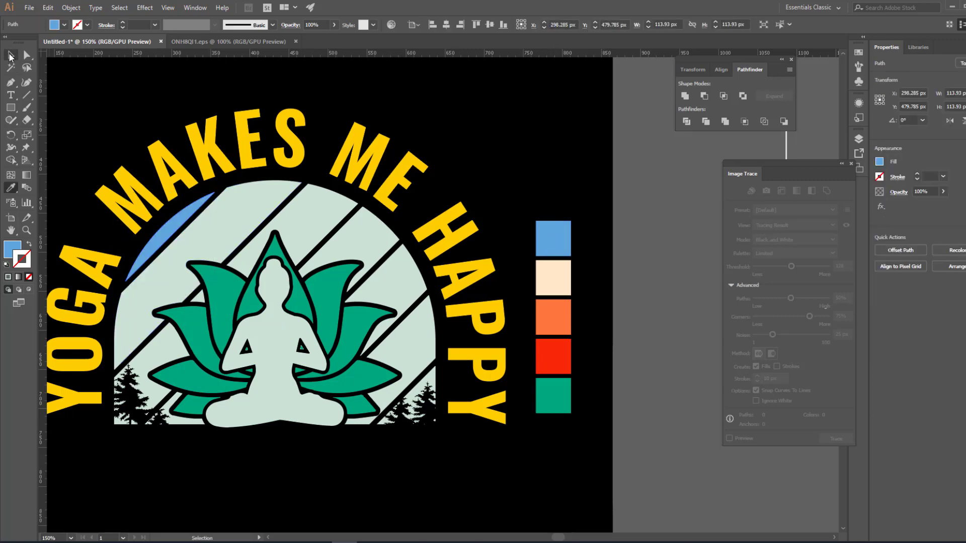
{"action": "left_click", "coordinate": [10, 56]}
{"action": "left_click", "coordinate": [161, 227]}
{"action": "key", "text": "i"}
{"action": "left_click", "coordinate": [554, 276]}
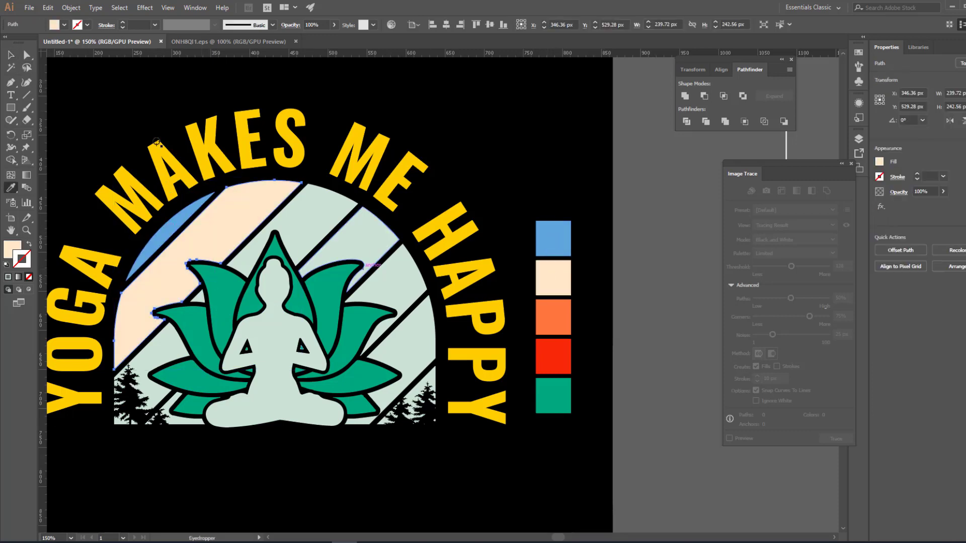
{"action": "left_click", "coordinate": [10, 56]}
- Recolor the upper part of the third diagonal stripe, behind the lotus tip, with the orange swatch
{"action": "left_click", "coordinate": [335, 239]}
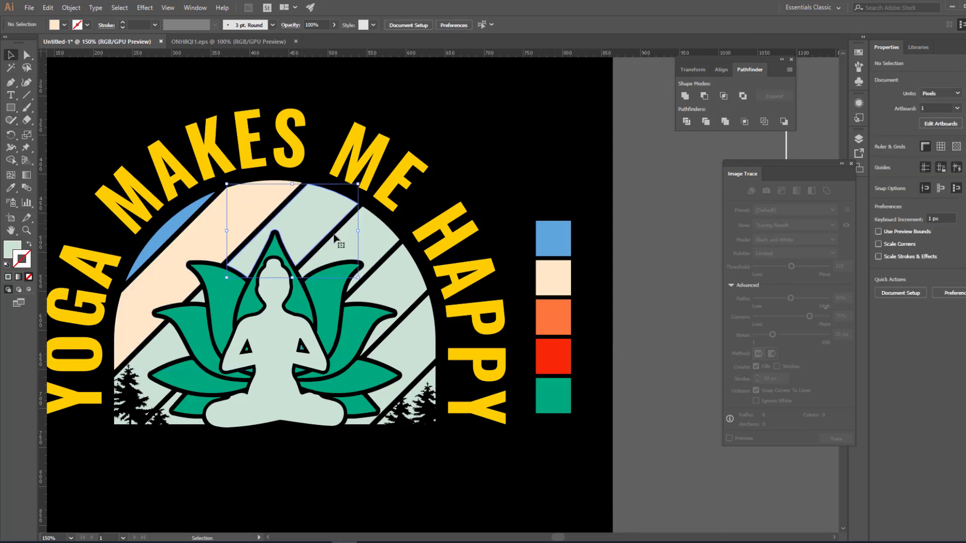
{"action": "key", "text": "i"}
{"action": "left_click", "coordinate": [553, 317]}
{"action": "left_click", "coordinate": [11, 56]}
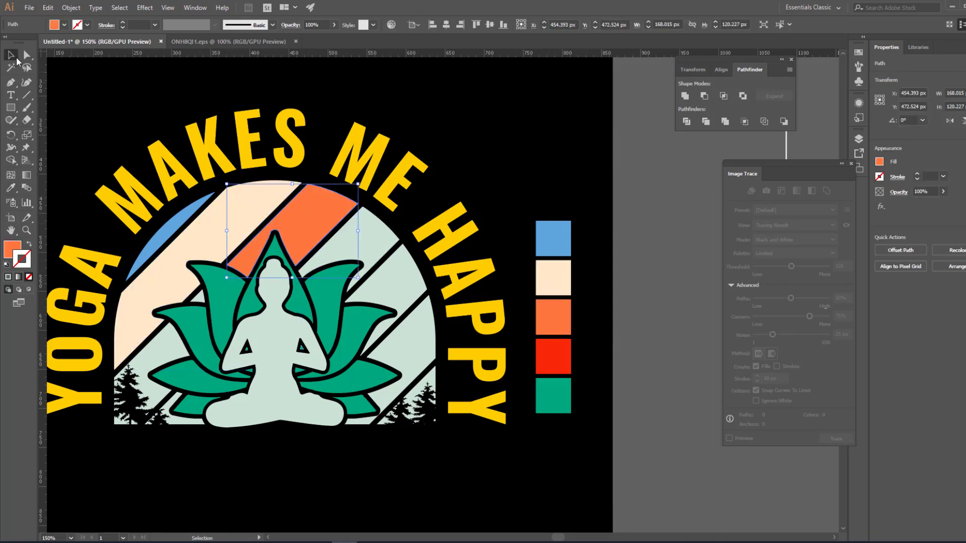
{"action": "left_click", "coordinate": [93, 104]}
- Recolor the small third-stripe piece between the left petals and the fragments at the arch's lower-left tree corner with the stripe's orange
{"action": "left_click", "coordinate": [198, 297]}
{"action": "left_click", "coordinate": [169, 342], "text": "shift"}
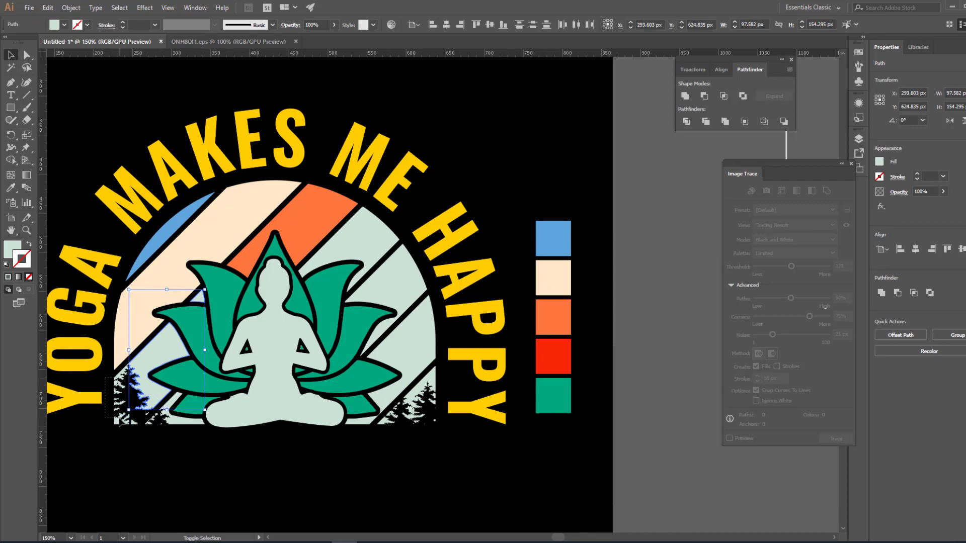
{"action": "left_click_drag", "start_coordinate": [139, 434], "coordinate": [140, 432]}
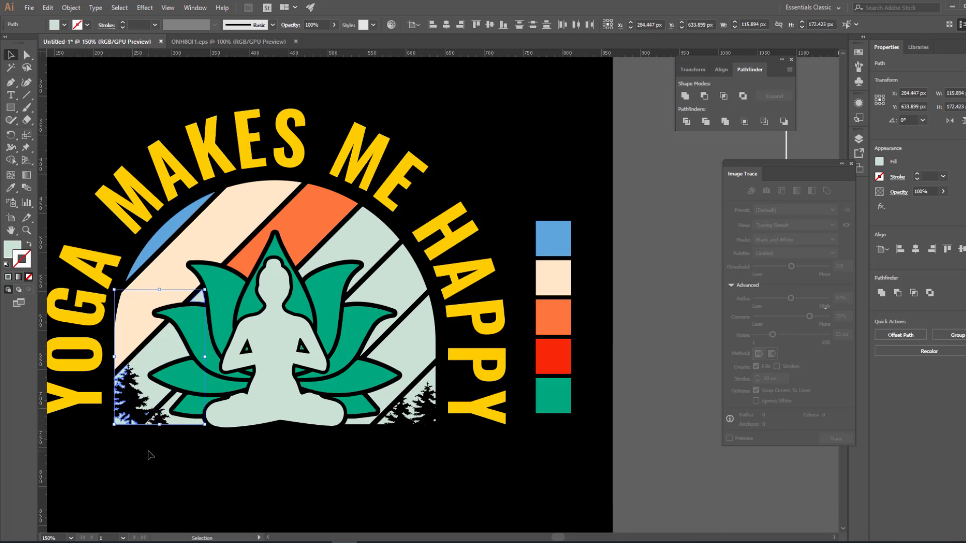
{"action": "key", "text": "i"}
{"action": "left_click", "coordinate": [242, 264]}
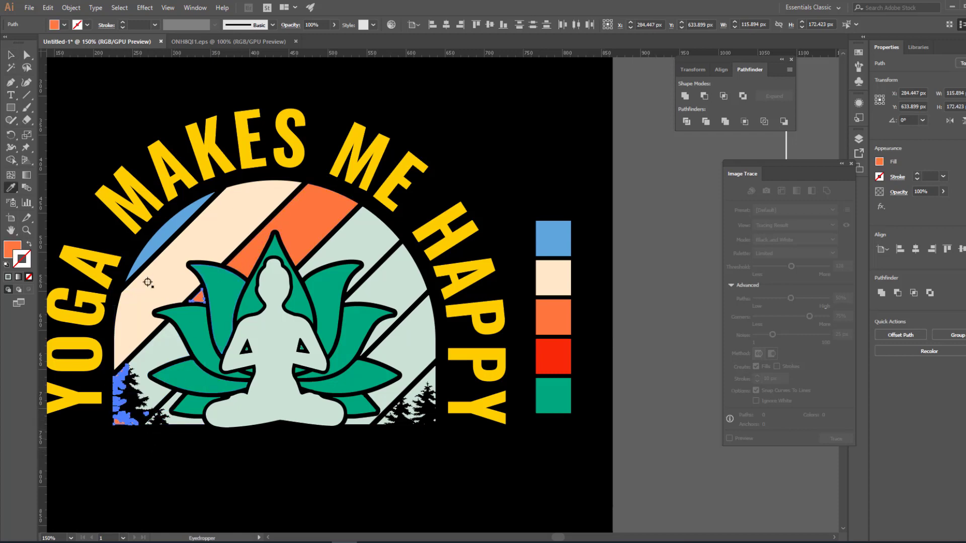
{"action": "left_click", "coordinate": [13, 57]}
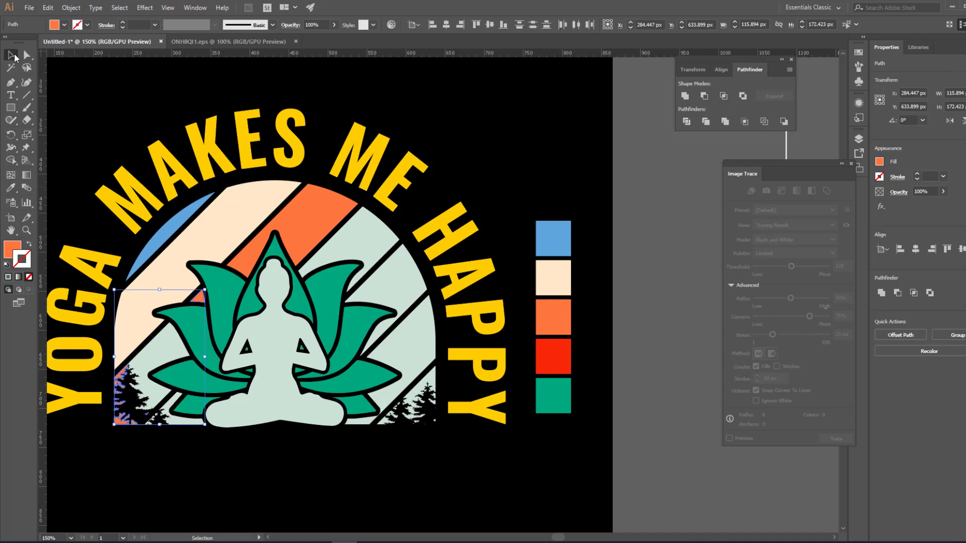
{"action": "left_click", "coordinate": [152, 477]}
- Recolor the large lower part of the third stripe, between the tall left pine and the lotus, with the same orange
{"action": "left_click", "coordinate": [152, 354]}
{"action": "key", "text": "i"}
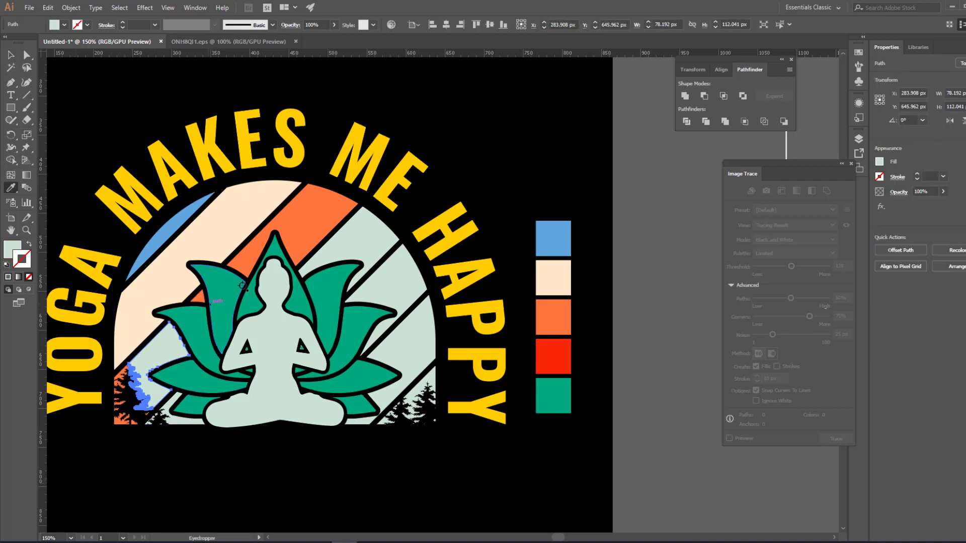
{"action": "left_click", "coordinate": [313, 226]}
{"action": "key", "text": "v"}
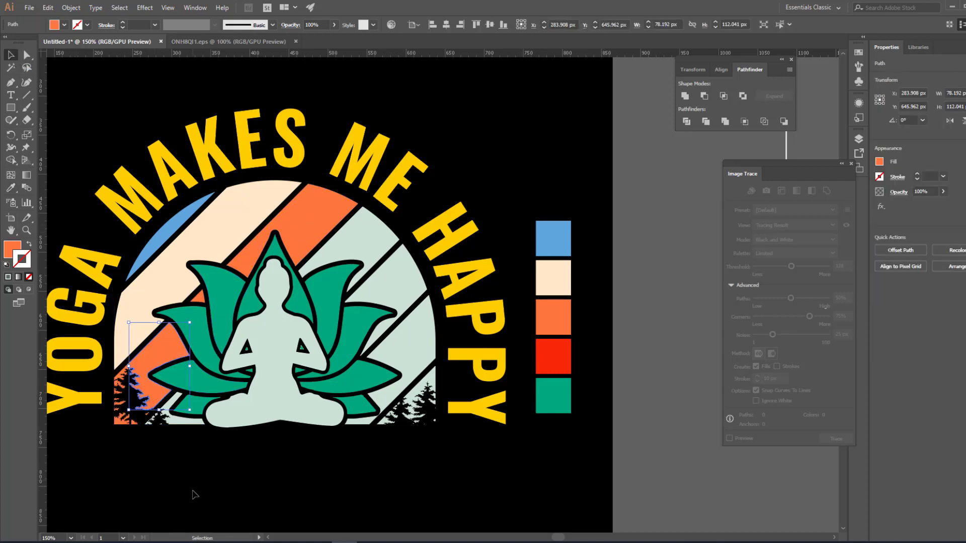
{"action": "left_click", "coordinate": [187, 497]}
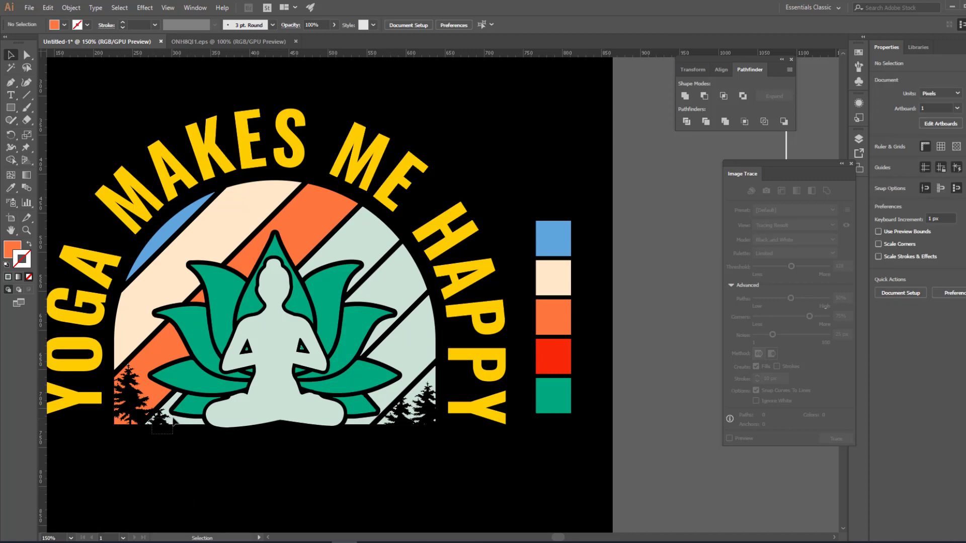
- Recolor the tiny mint fragment between the two left pine trees with the third stripe's orange
{"action": "left_click_drag", "start_coordinate": [173, 419], "coordinate": [174, 423]}
{"action": "left_click", "coordinate": [147, 430]}
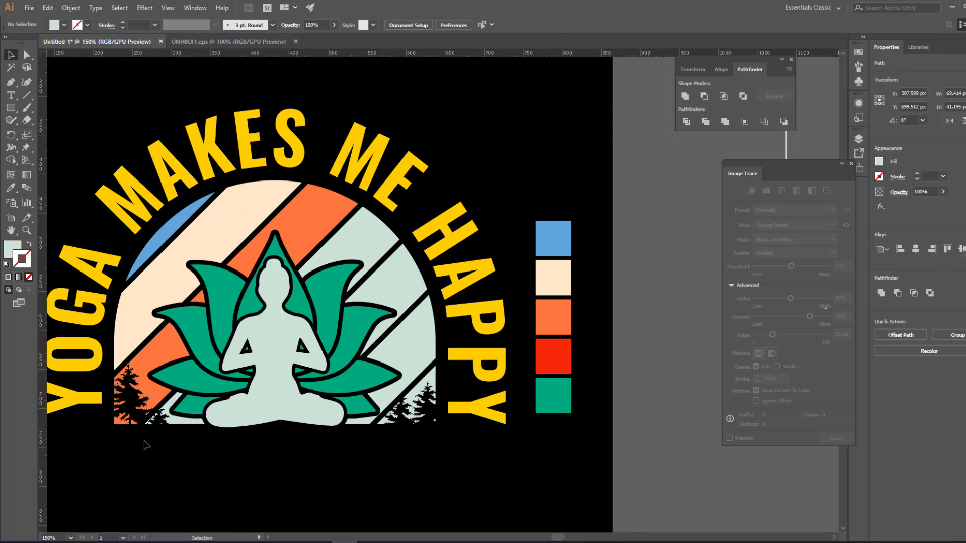
{"action": "key", "text": "z"}
{"action": "left_click", "coordinate": [244, 389]}
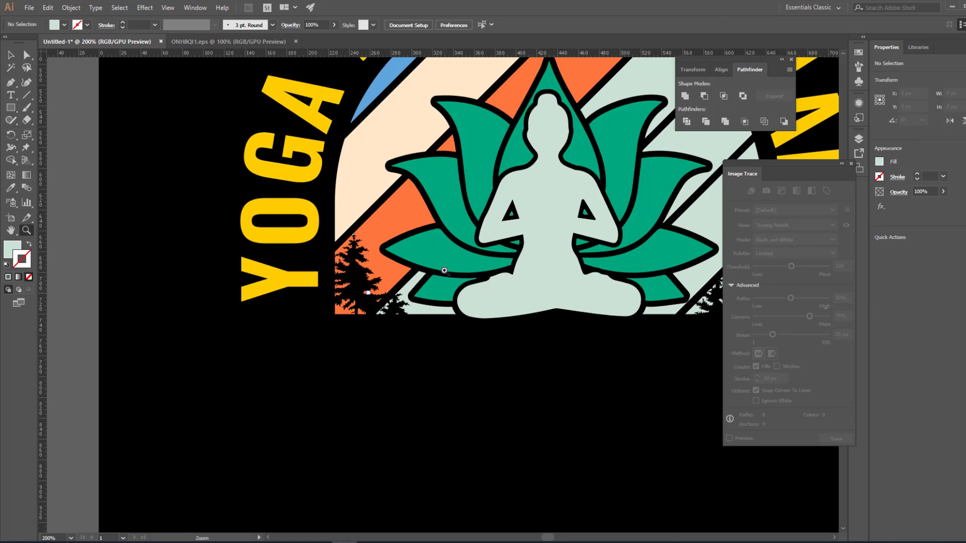
{"action": "left_click", "coordinate": [444, 270]}
{"action": "left_click", "coordinate": [446, 272]}
{"action": "left_click", "coordinate": [411, 312]}
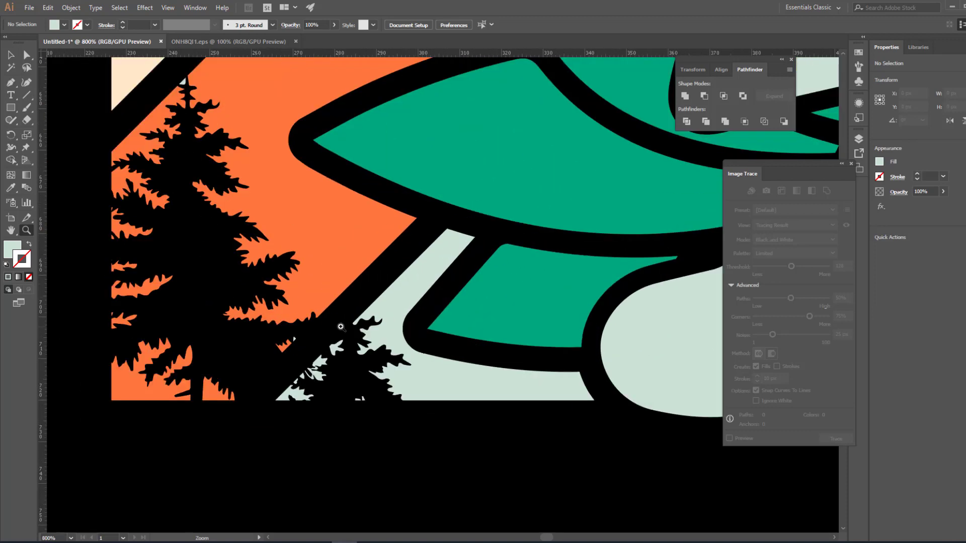
{"action": "key", "text": "v"}
{"action": "left_click", "coordinate": [294, 339]}
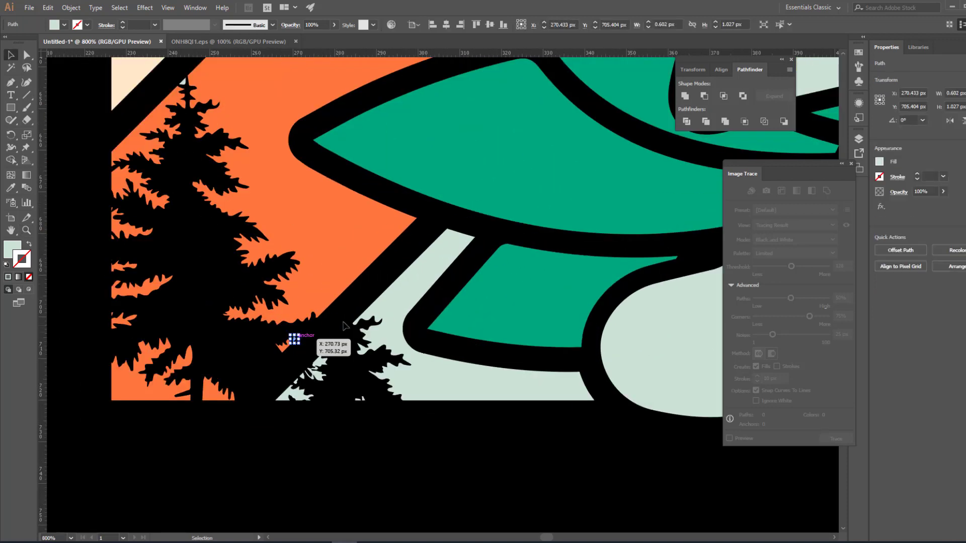
{"action": "key", "text": "i"}
{"action": "left_click", "coordinate": [337, 261]}
{"action": "left_click", "coordinate": [13, 55]}
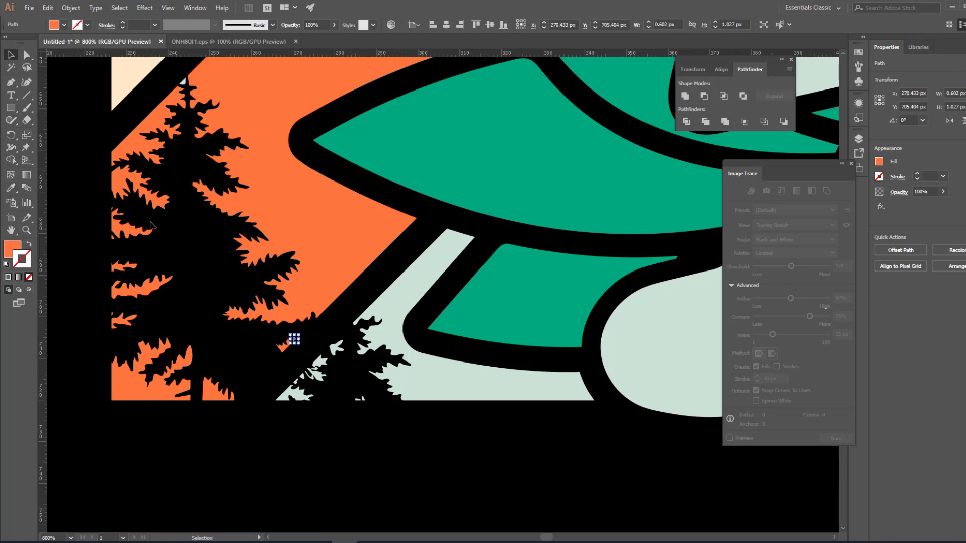
- Recolor the tiny mint fragment at the tip of the tall left pine tree with the third stripe's orange
{"action": "scroll", "coordinate": [201, 235], "scroll_direction": "up", "scroll_amount": 3}
{"action": "left_click", "coordinate": [179, 189]}
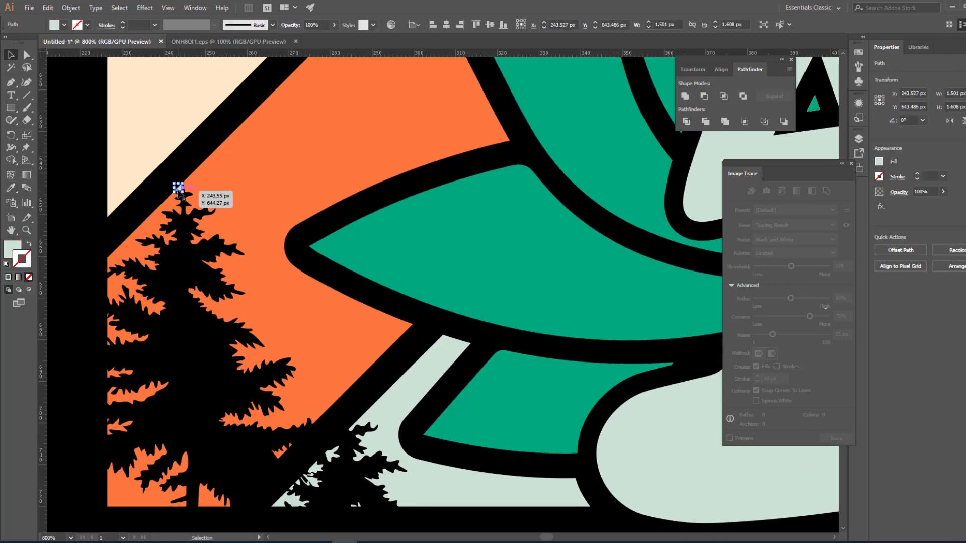
{"action": "key", "text": "i"}
{"action": "left_click", "coordinate": [260, 163]}
{"action": "left_click", "coordinate": [11, 54]}
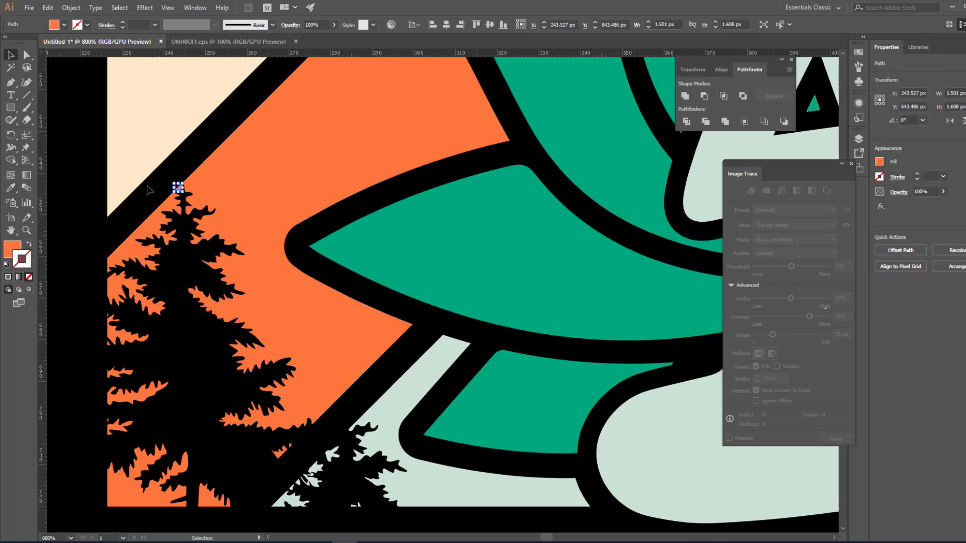
{"action": "left_click", "coordinate": [302, 219]}
- Recolor the fourth stripe's lower-left pieces, between the small left pine and the lotus, with the red swatch
{"action": "left_click_drag", "start_coordinate": [516, 196], "coordinate": [211, 384]}
{"action": "left_click_drag", "start_coordinate": [312, 511], "coordinate": [520, 180]}
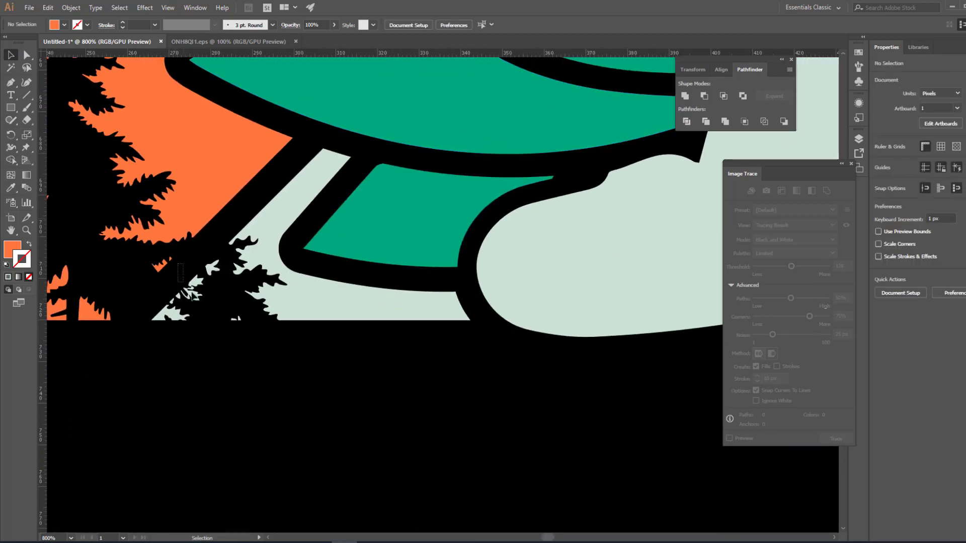
{"action": "left_click_drag", "start_coordinate": [279, 362], "coordinate": [280, 367]}
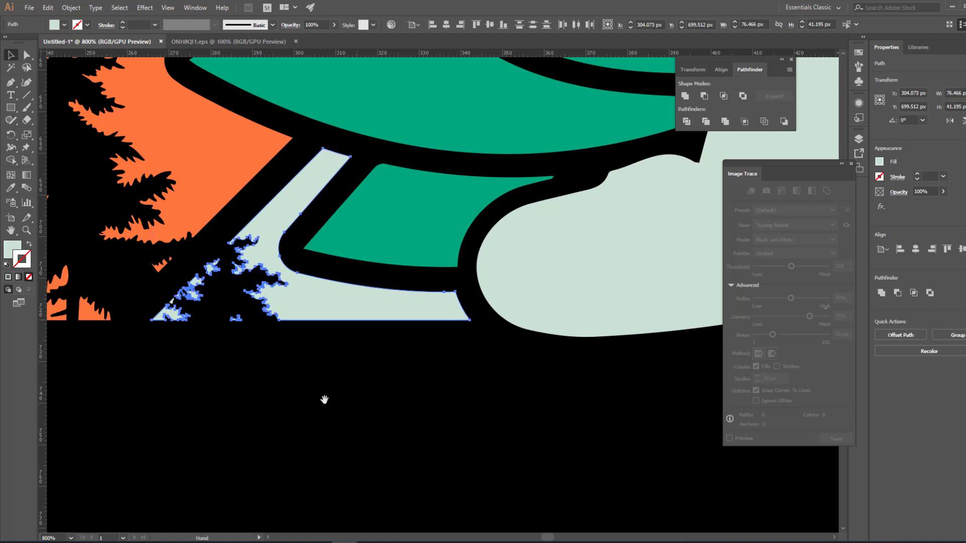
{"action": "left_click_drag", "start_coordinate": [530, 77], "coordinate": [388, 349]}
{"action": "key", "text": "z"}
{"action": "left_click", "coordinate": [437, 331], "text": "alt"}
{"action": "left_click", "coordinate": [437, 331], "text": "alt"}
{"action": "left_click", "coordinate": [437, 332], "text": "alt"}
{"action": "left_click", "coordinate": [437, 332], "text": "alt"}
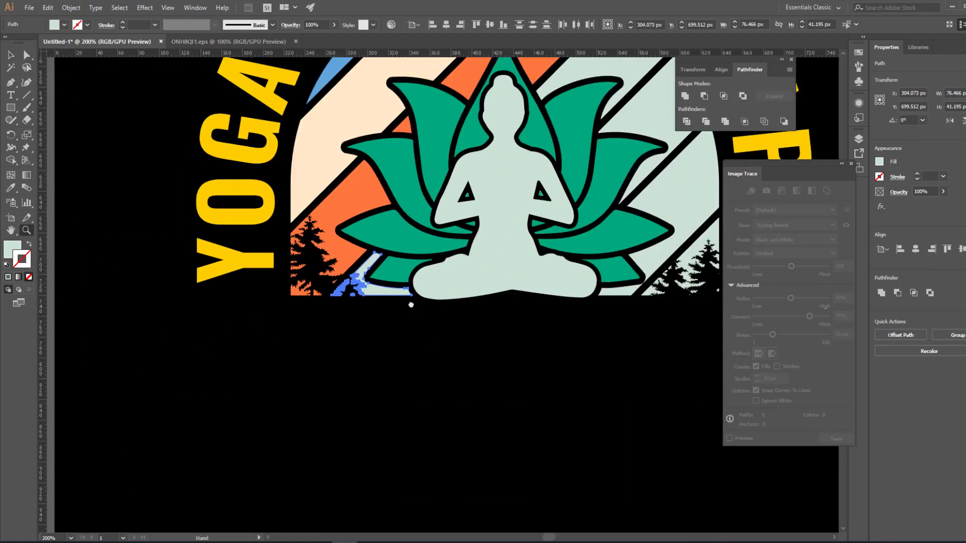
{"action": "left_click_drag", "start_coordinate": [567, 220], "coordinate": [351, 449]}
{"action": "scroll", "coordinate": [541, 408], "scroll_direction": "down", "scroll_amount": 1}
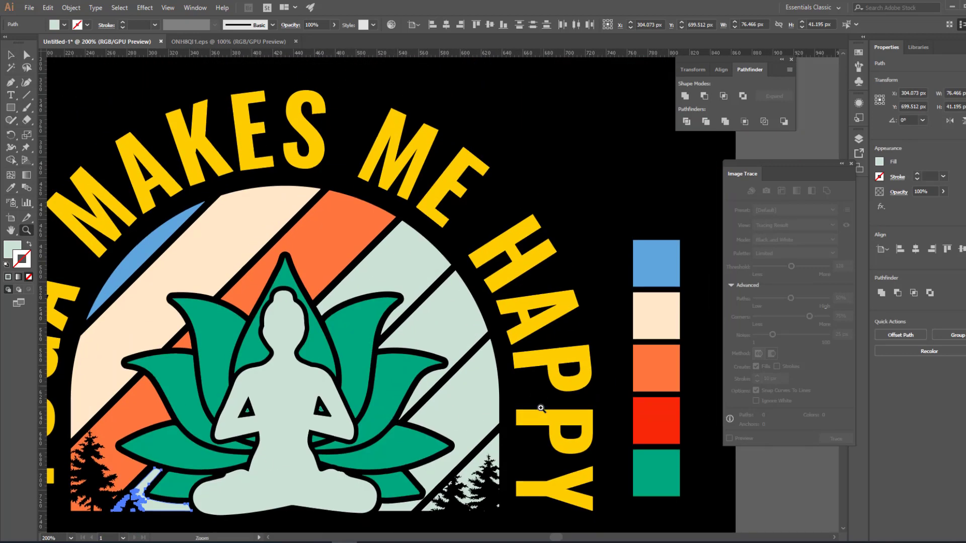
{"action": "key", "text": "i"}
{"action": "left_click", "coordinate": [645, 421]}
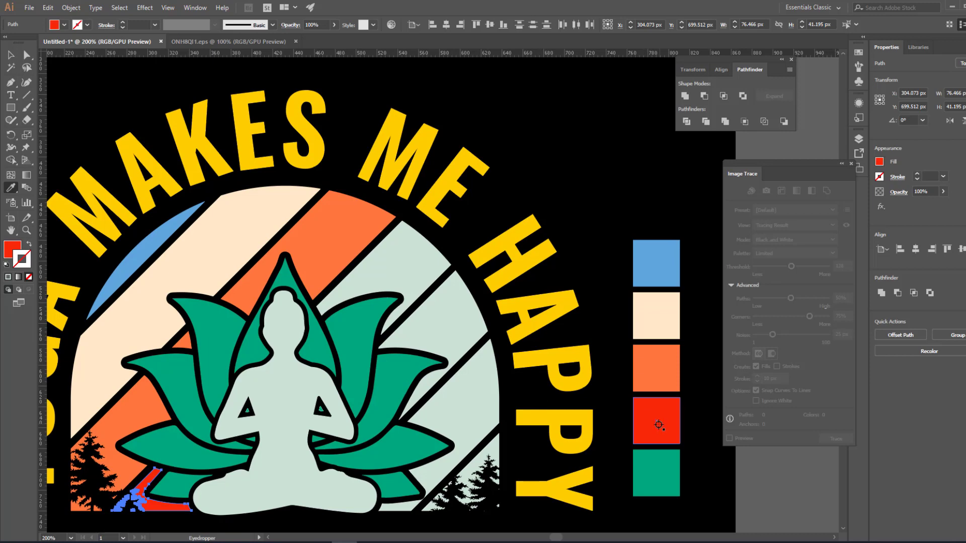
{"action": "left_click", "coordinate": [13, 59]}
{"action": "left_click", "coordinate": [118, 104]}
- Recolor the upper part of the fourth stripe, above the right lotus petals, with the same red
{"action": "left_click_drag", "start_coordinate": [293, 324], "coordinate": [309, 228]}
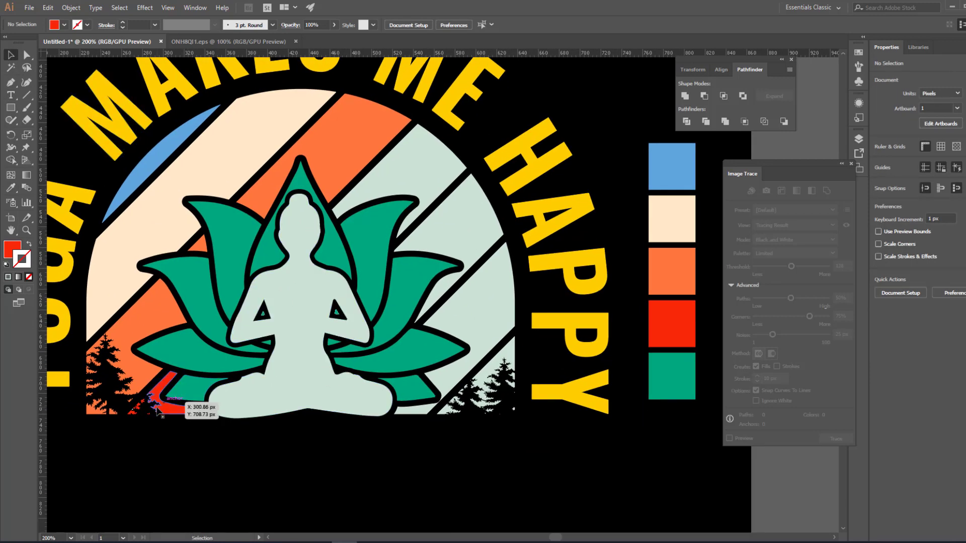
{"action": "left_click_drag", "start_coordinate": [370, 194], "coordinate": [468, 237]}
{"action": "key", "text": "i"}
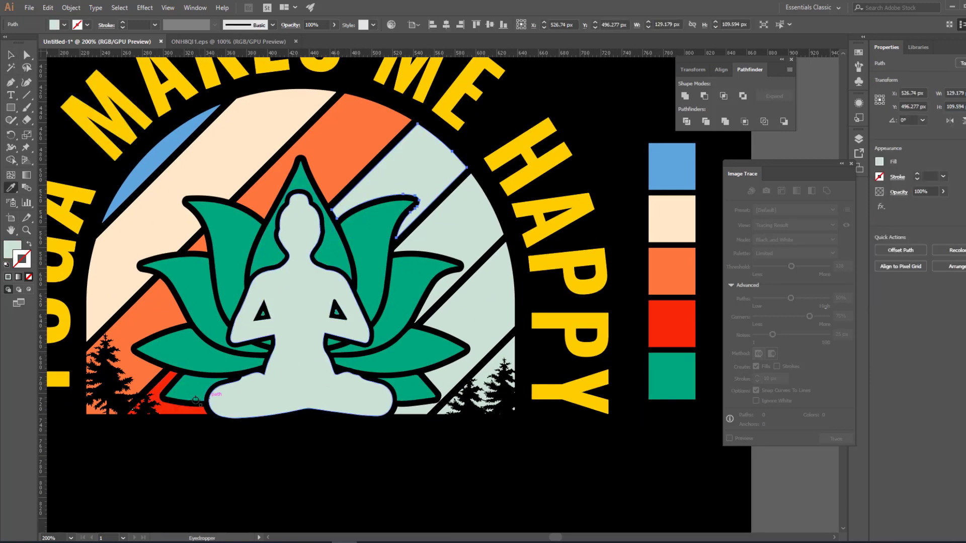
{"action": "left_click", "coordinate": [172, 405]}
{"action": "left_click", "coordinate": [13, 56]}
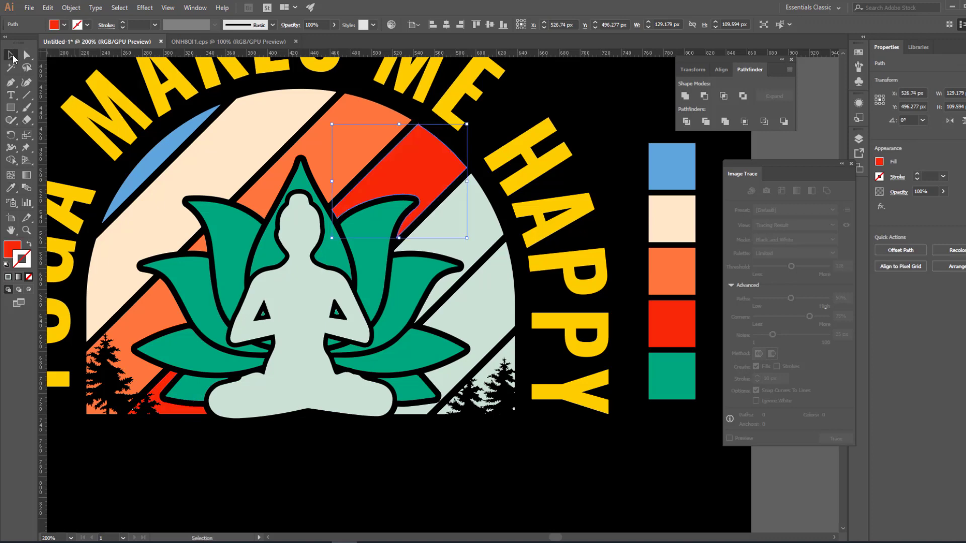
{"action": "left_click", "coordinate": [235, 428]}
- Recolor the tiny mint fragment beside the small left pine with the fourth stripe's red
{"action": "key", "text": "z"}
{"action": "left_click", "coordinate": [177, 404]}
{"action": "left_click", "coordinate": [413, 292]}
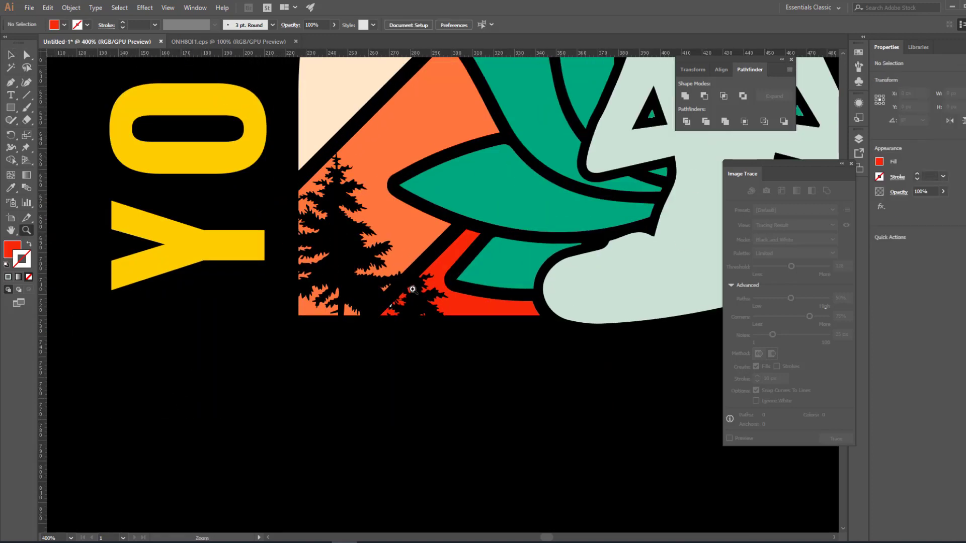
{"action": "left_click", "coordinate": [413, 307]}
{"action": "left_click", "coordinate": [412, 306]}
{"action": "key", "text": "v"}
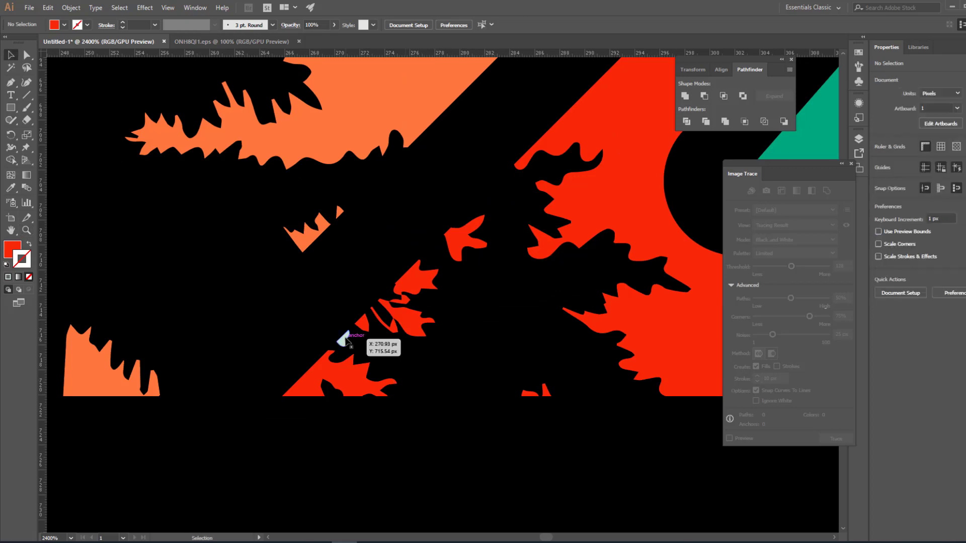
{"action": "left_click", "coordinate": [343, 337]}
{"action": "key", "text": "i"}
{"action": "left_click", "coordinate": [355, 386]}
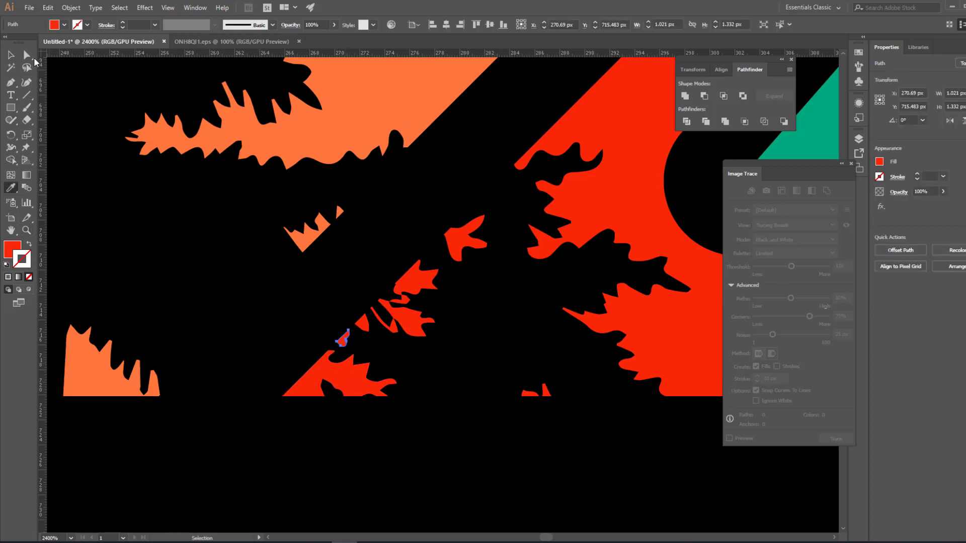
{"action": "left_click", "coordinate": [12, 55]}
{"action": "left_click", "coordinate": [491, 302]}
- Recolor the fifth stripe, just below the red one on the arch's right side, with the cream swatch
{"action": "key", "text": "z"}
{"action": "left_click", "coordinate": [495, 299], "text": "alt"}
{"action": "left_click", "coordinate": [510, 277], "text": "alt"}
{"action": "left_click", "coordinate": [520, 228], "text": "alt"}
{"action": "left_click", "coordinate": [519, 228], "text": "alt"}
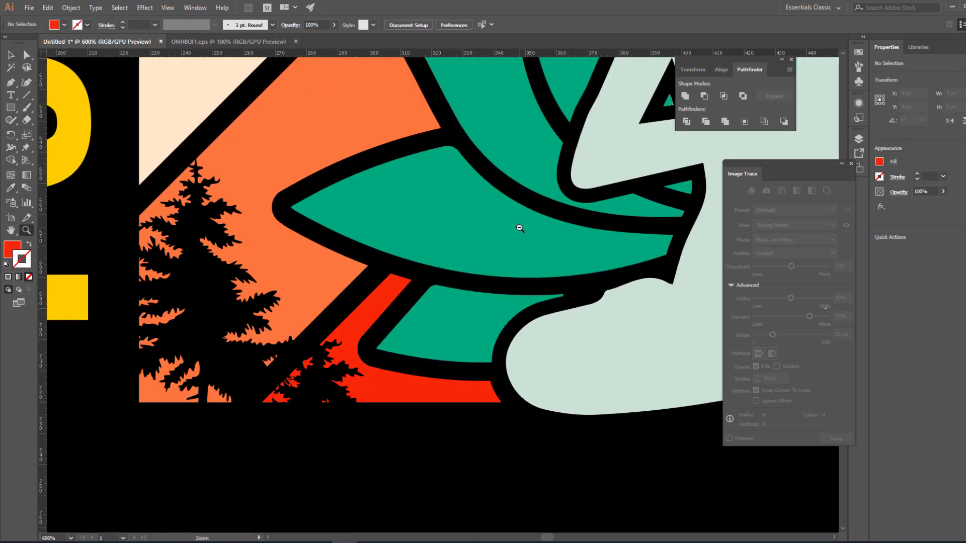
{"action": "left_click", "coordinate": [519, 230], "text": "alt"}
{"action": "left_click", "coordinate": [519, 229], "text": "alt"}
{"action": "left_click", "coordinate": [508, 325], "text": "alt"}
{"action": "left_click", "coordinate": [537, 327], "text": "alt"}
{"action": "left_click_drag", "start_coordinate": [523, 231], "coordinate": [390, 270]}
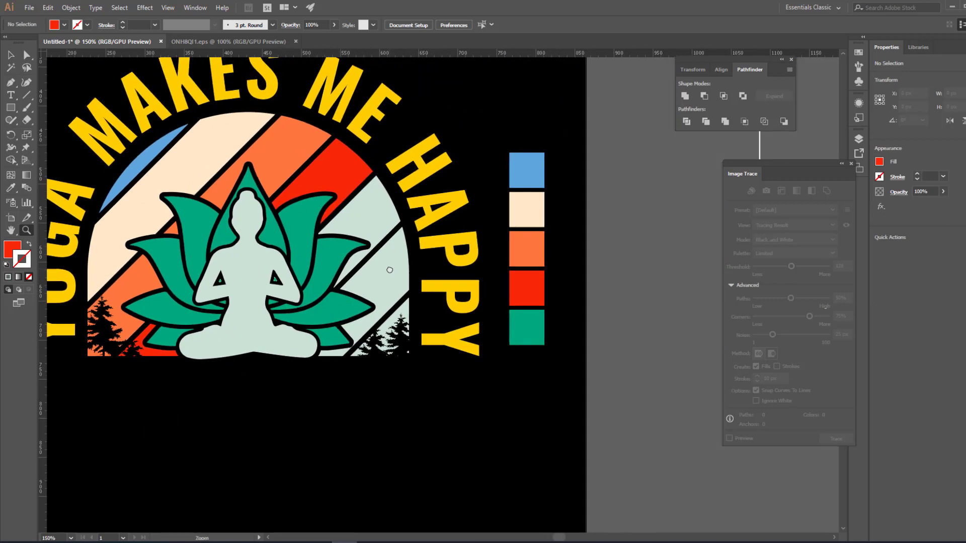
{"action": "key", "text": "v"}
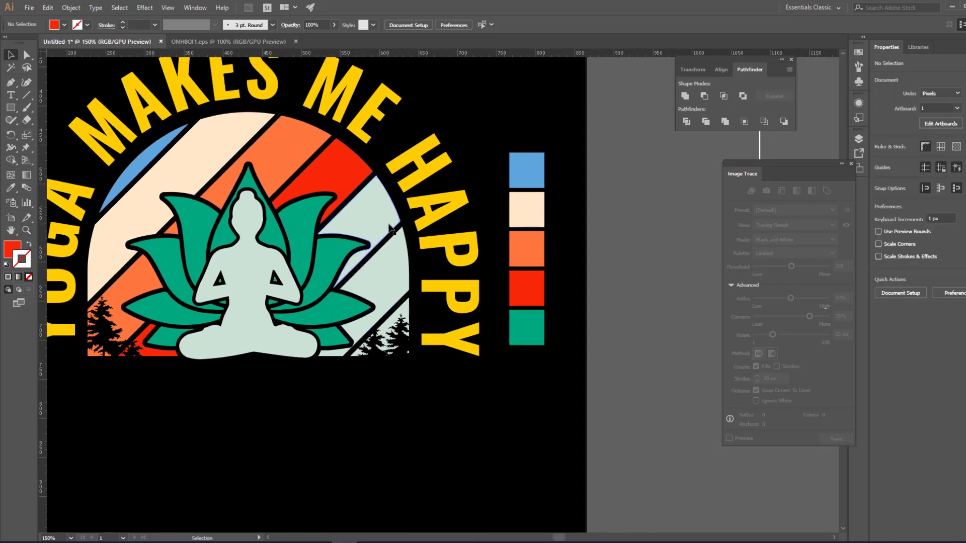
{"action": "left_click", "coordinate": [390, 227]}
{"action": "key", "text": "i"}
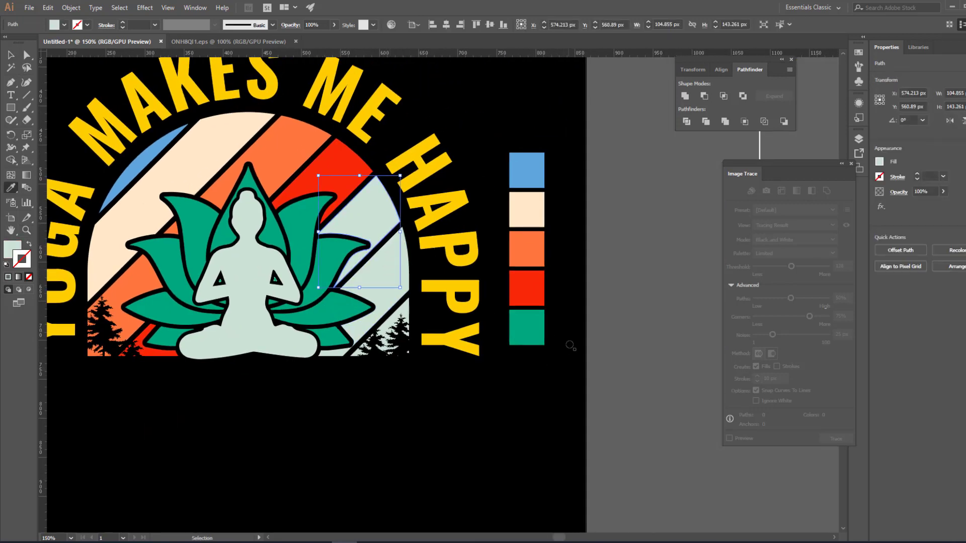
{"action": "scroll", "coordinate": [551, 330], "scroll_direction": "up", "scroll_amount": 5}
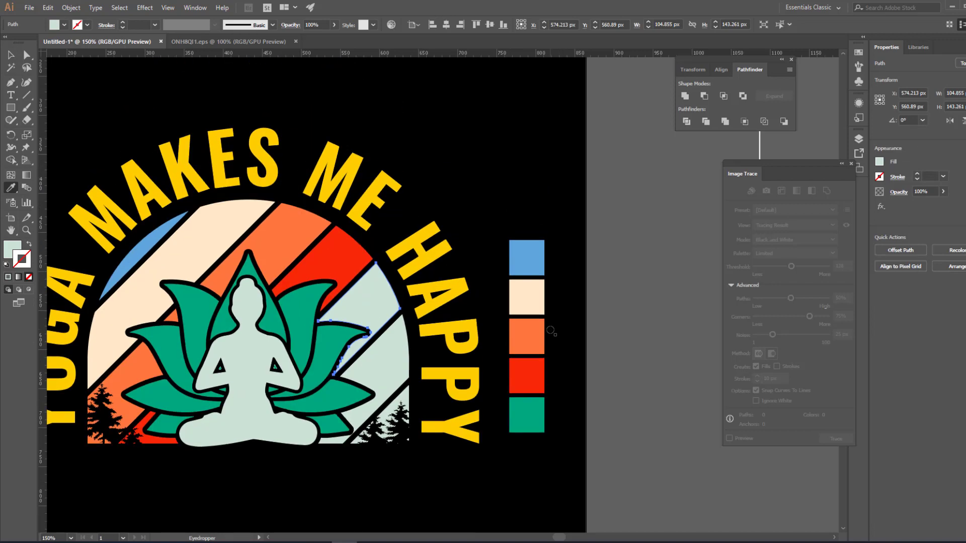
{"action": "scroll", "coordinate": [551, 331], "scroll_direction": "down", "scroll_amount": 1}
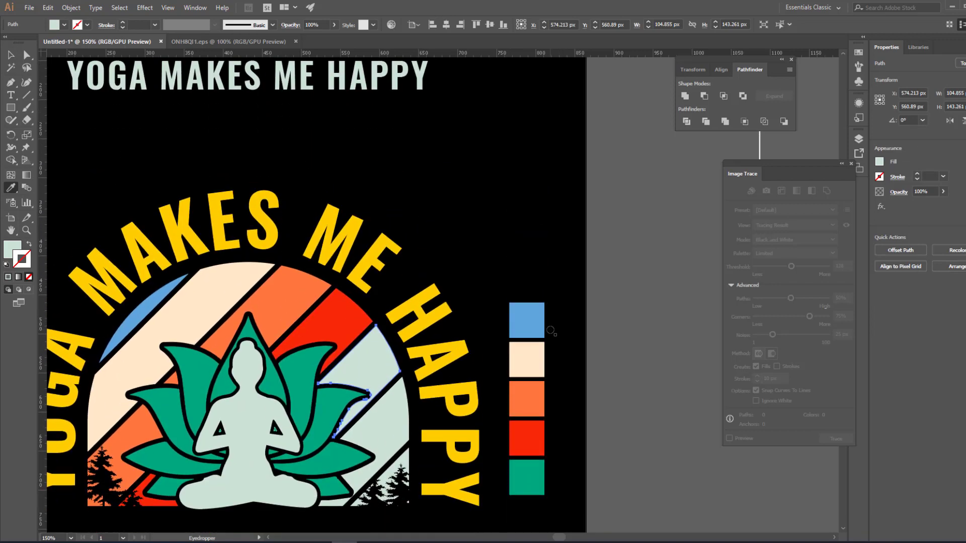
{"action": "left_click", "coordinate": [517, 345]}
{"action": "key", "text": "v"}
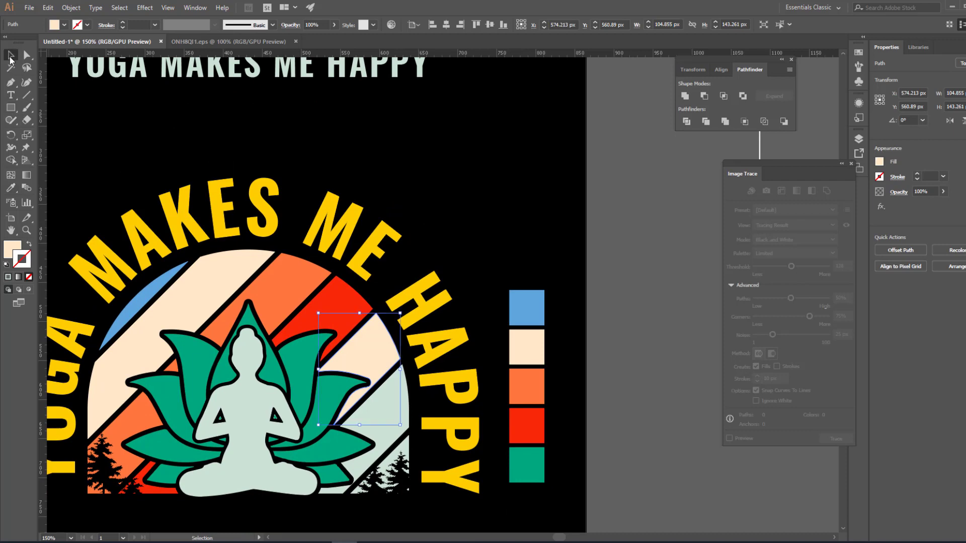
- Recolor the large part of the sixth stripe, between the right petals and the right pines, with the orange swatch
{"action": "left_click", "coordinate": [384, 416]}
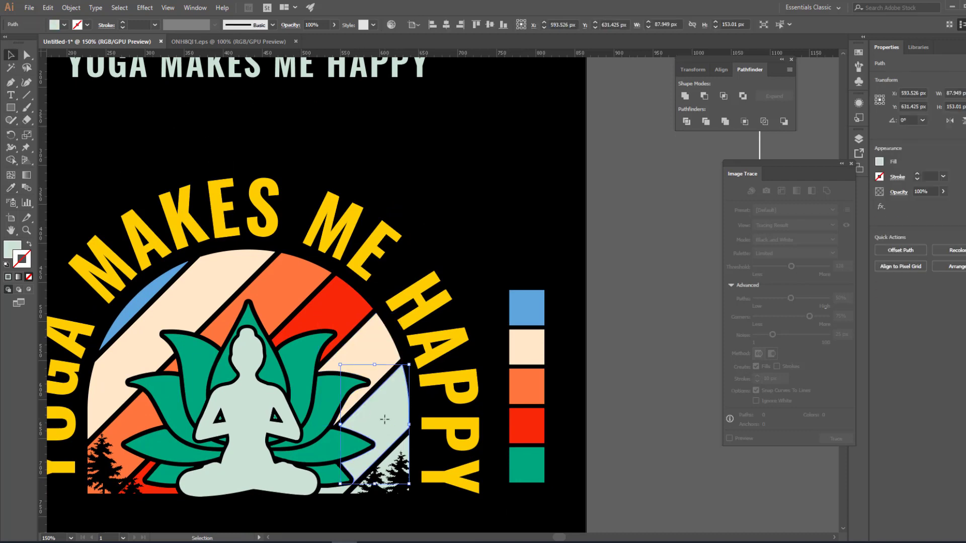
{"action": "key", "text": "i"}
{"action": "left_click", "coordinate": [526, 384]}
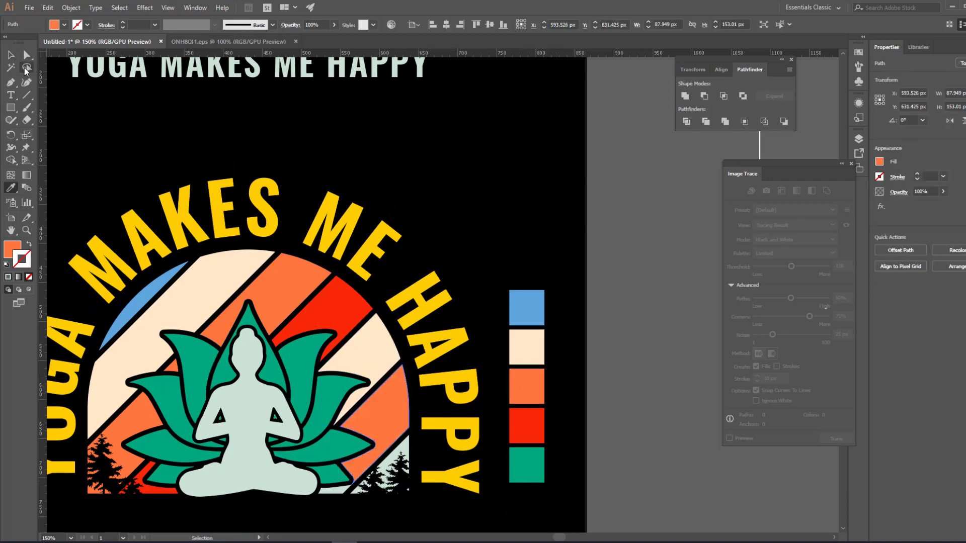
{"action": "key", "text": "v"}
{"action": "left_click", "coordinate": [50, 80]}
- Recolor the small sixth-stripe piece under the lower right petal, beside the figure's knee, with the same orange
{"action": "left_click", "coordinate": [326, 491]}
{"action": "key", "text": "i"}
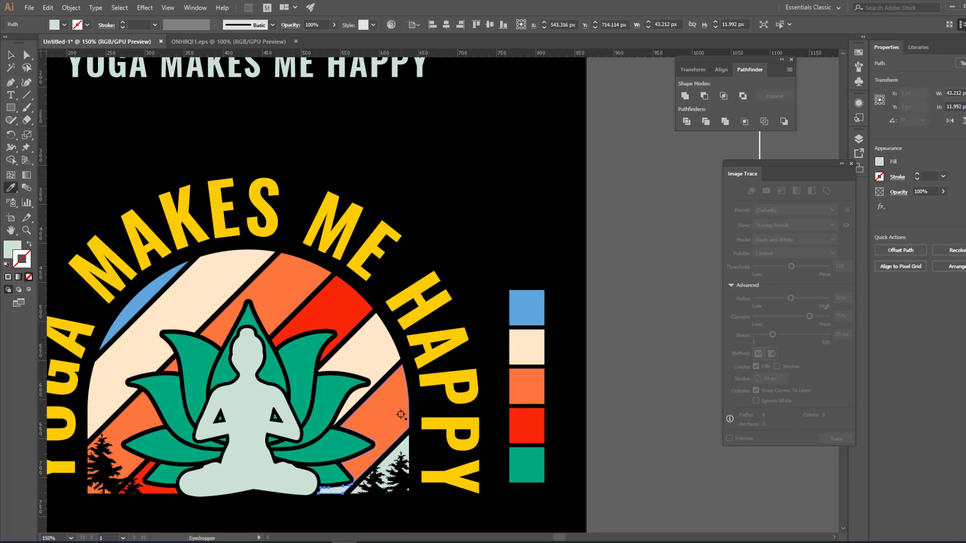
{"action": "left_click", "coordinate": [398, 417]}
{"action": "key", "text": "v"}
{"action": "left_click", "coordinate": [142, 119]}
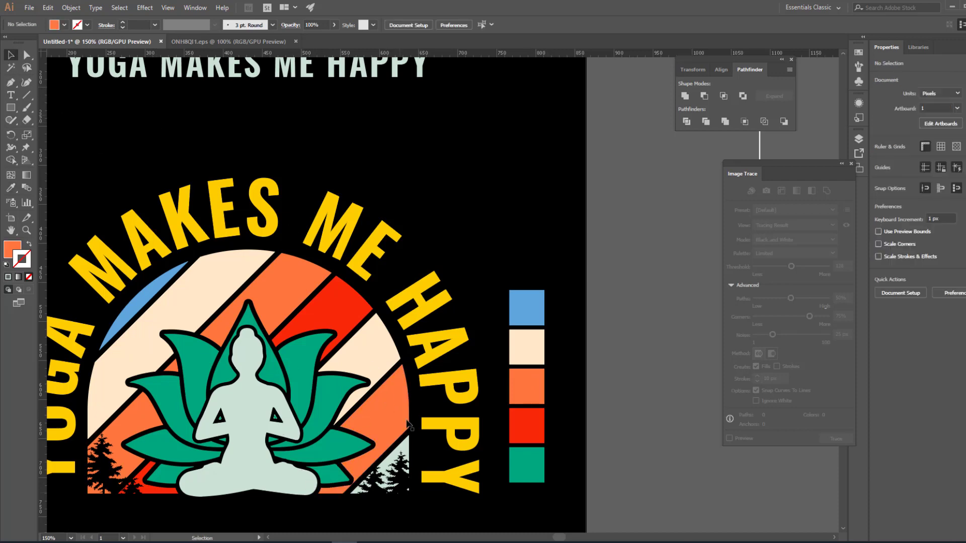
- Recolor the main pieces of the arch's lower-right corner stripe, around the two right pines, with the red swatch
{"action": "key", "text": "z"}
{"action": "scroll", "coordinate": [421, 457], "scroll_direction": "down", "scroll_amount": 3}
{"action": "left_click", "coordinate": [426, 319]}
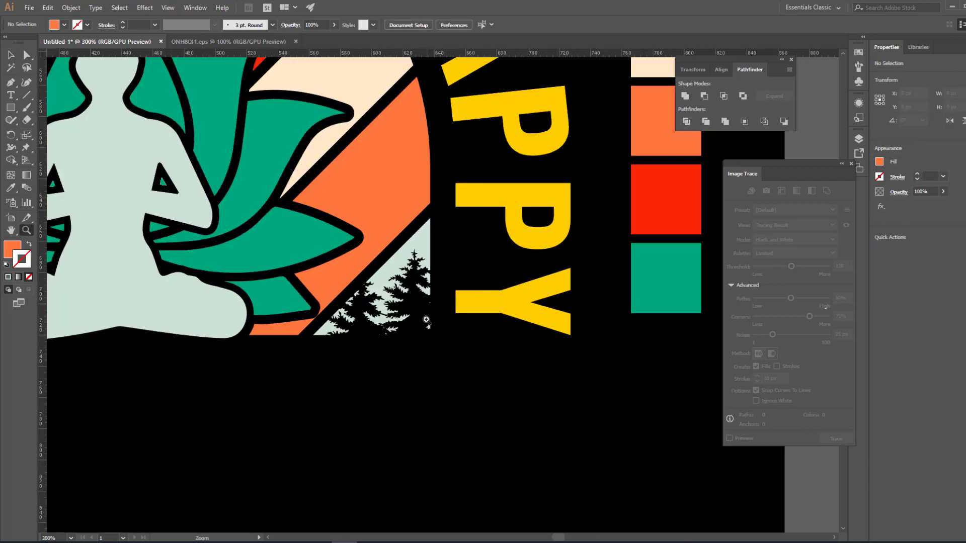
{"action": "key", "text": "v"}
{"action": "left_click_drag", "start_coordinate": [438, 221], "coordinate": [420, 352]}
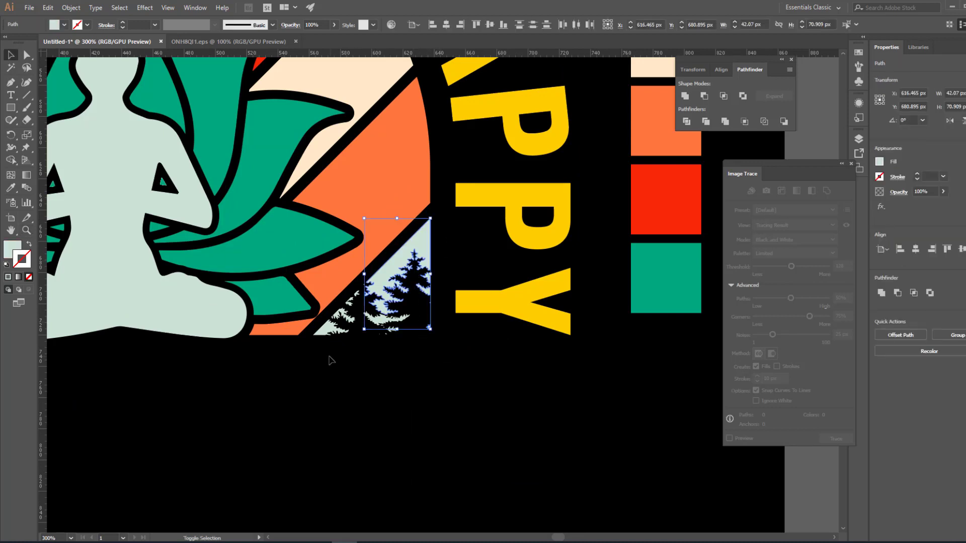
{"action": "left_click_drag", "start_coordinate": [322, 357], "coordinate": [358, 327]}
{"action": "scroll", "coordinate": [478, 327], "scroll_direction": "up", "scroll_amount": 2}
{"action": "key", "text": "i"}
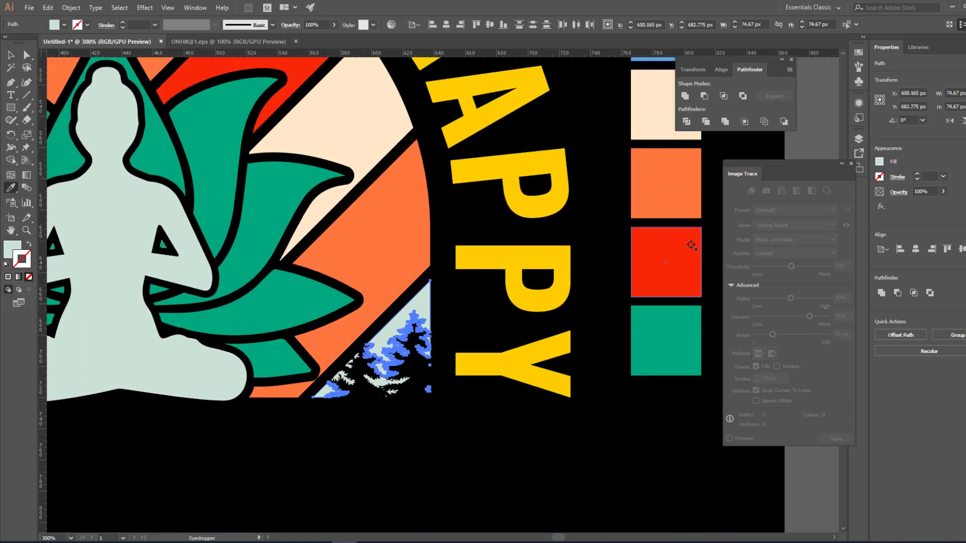
{"action": "left_click", "coordinate": [691, 245]}
{"action": "key", "text": "v"}
{"action": "left_click", "coordinate": [388, 432]}
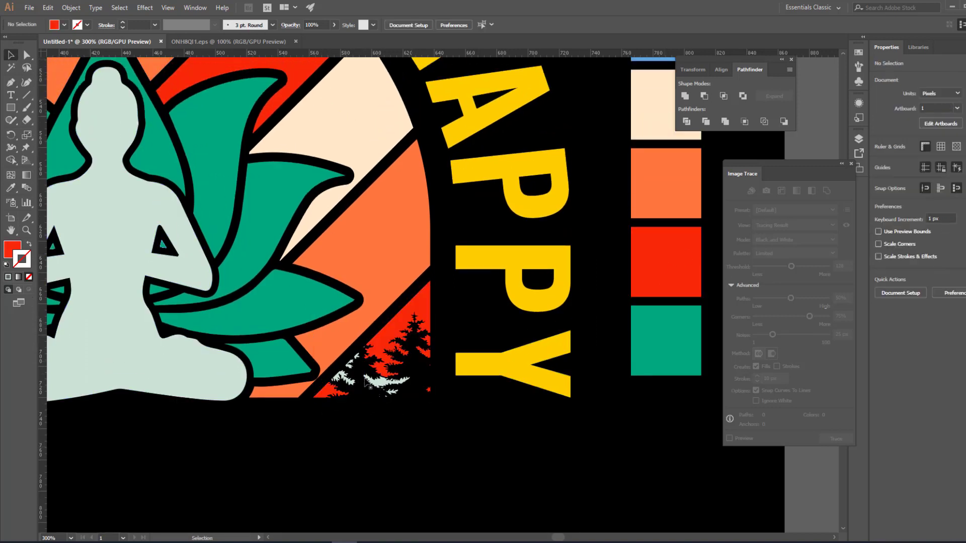
- Recolor the mint fragments beneath the tall right pine's branches with the corner stripe's red
{"action": "key", "text": "z"}
{"action": "left_click", "coordinate": [412, 367]}
{"action": "left_click", "coordinate": [433, 317]}
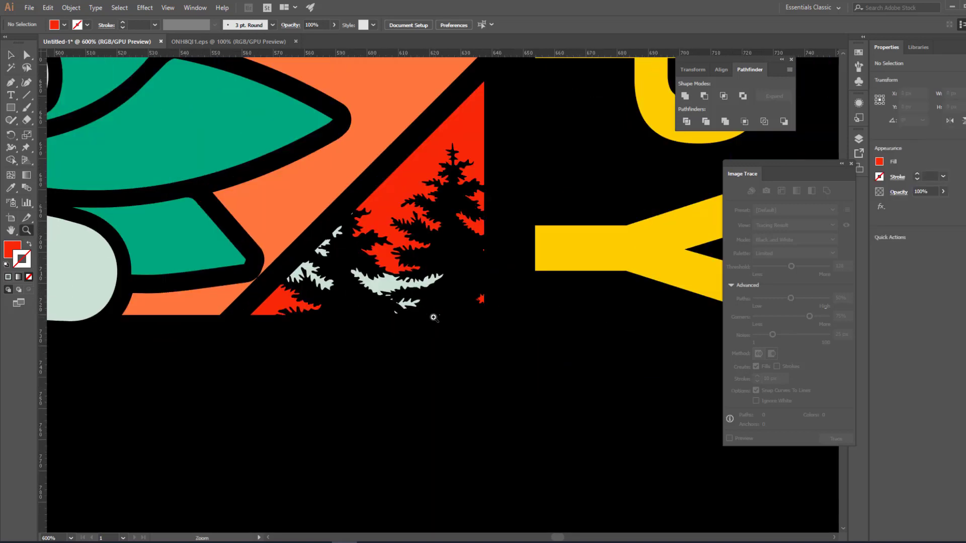
{"action": "left_click", "coordinate": [433, 318]}
{"action": "left_click", "coordinate": [433, 318]}
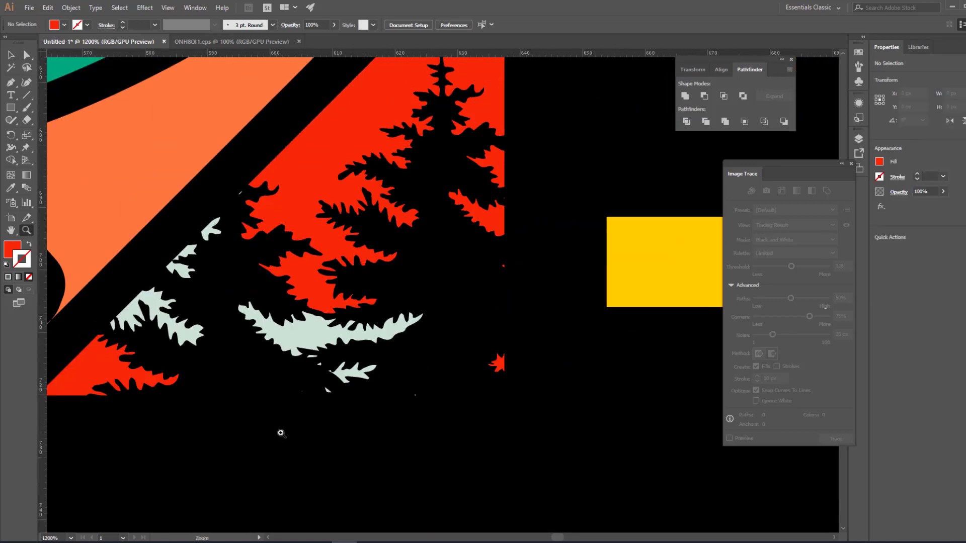
{"action": "key", "text": "v"}
{"action": "left_click_drag", "start_coordinate": [263, 429], "coordinate": [441, 301]}
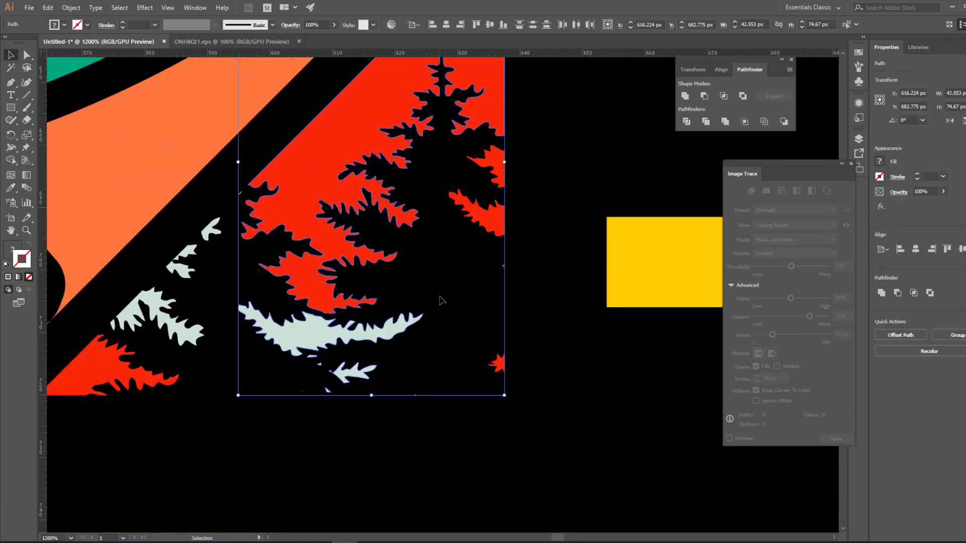
{"action": "key", "text": "i"}
{"action": "left_click", "coordinate": [312, 191]}
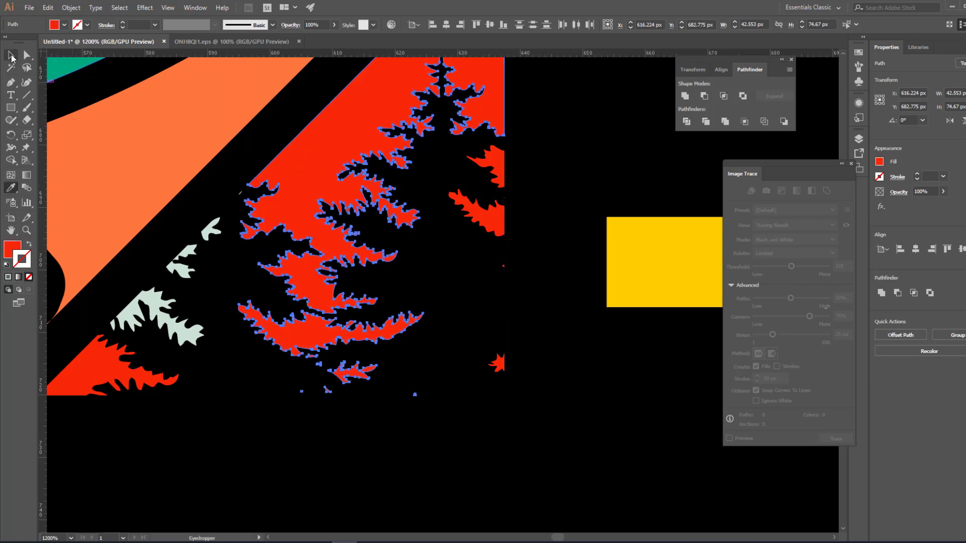
{"action": "left_click", "coordinate": [11, 55]}
{"action": "left_click", "coordinate": [220, 401]}
- Recolor the remaining mint fragments along the smaller right pine's left side with the corner stripe's red
{"action": "mouse_move", "coordinate": [228, 188]}
{"action": "left_mouse_down"}
{"action": "mouse_move", "coordinate": [256, 206]}
{"action": "mouse_move", "coordinate": [244, 197]}
{"action": "left_mouse_up"}
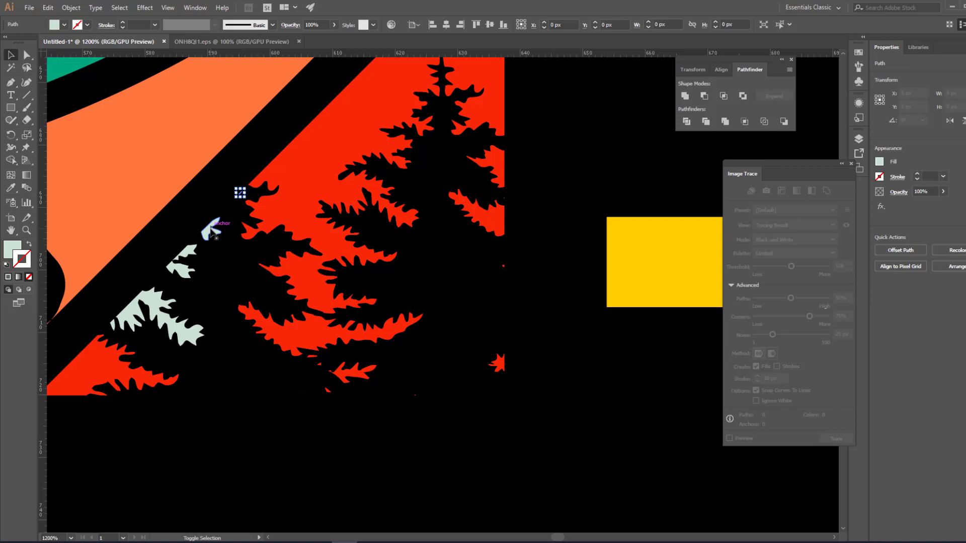
{"action": "left_click", "coordinate": [186, 259], "text": "shift"}
{"action": "left_click", "coordinate": [121, 326], "text": "shift"}
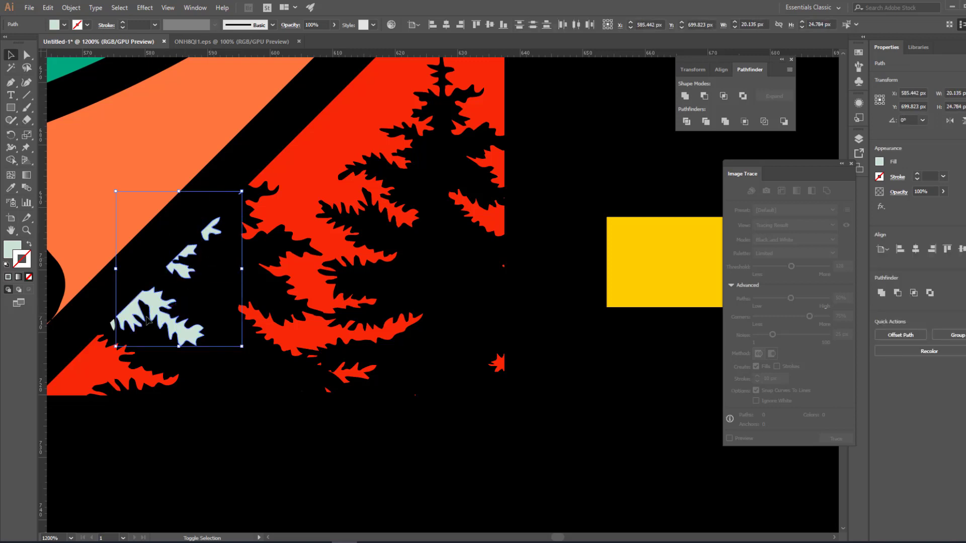
{"action": "left_click", "coordinate": [112, 323], "text": "shift"}
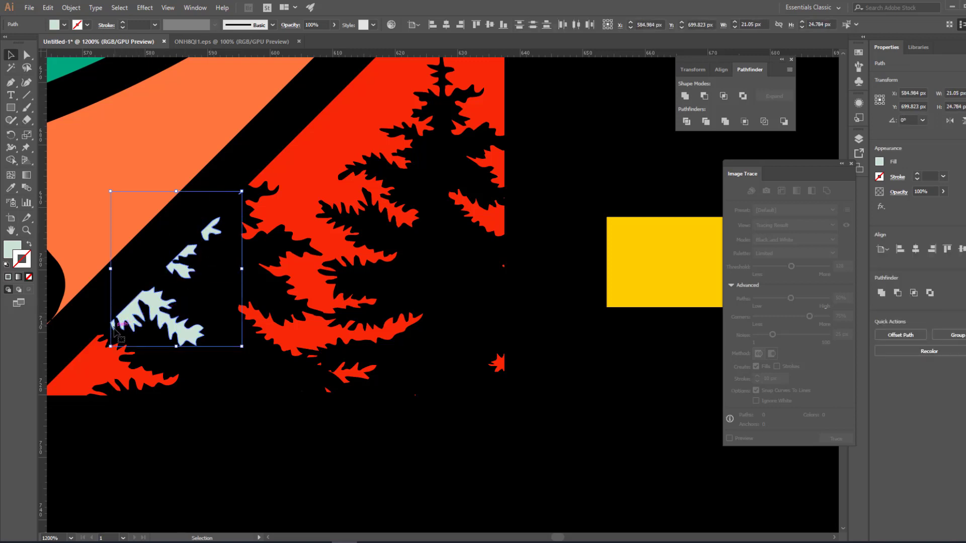
{"action": "key", "text": "i"}
{"action": "left_click", "coordinate": [94, 370]}
{"action": "left_click", "coordinate": [10, 54]}
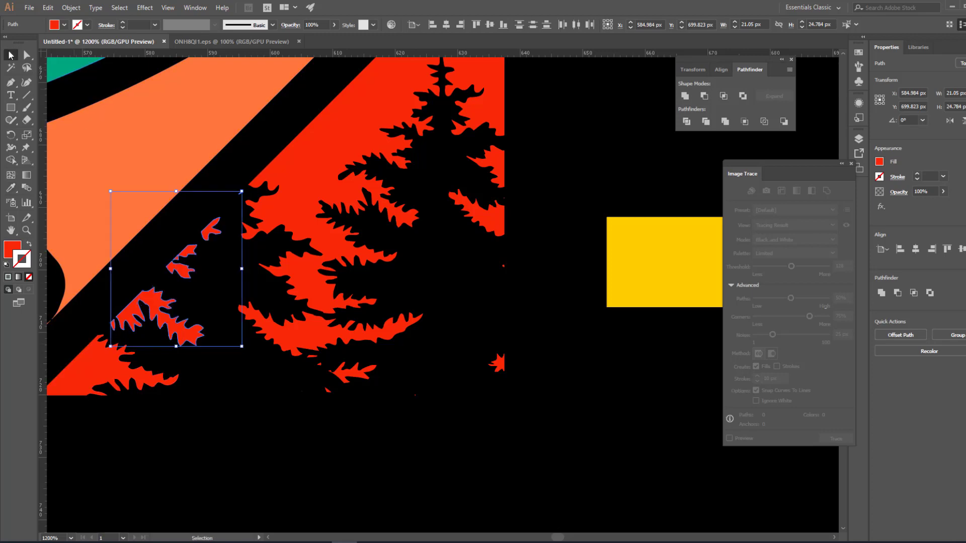
{"action": "left_click", "coordinate": [255, 427]}
{"action": "key", "text": "z"}
{"action": "left_click", "coordinate": [448, 284], "text": "alt"}
{"action": "left_click", "coordinate": [458, 238], "text": "alt"}
{"action": "left_click", "coordinate": [458, 237], "text": "alt"}
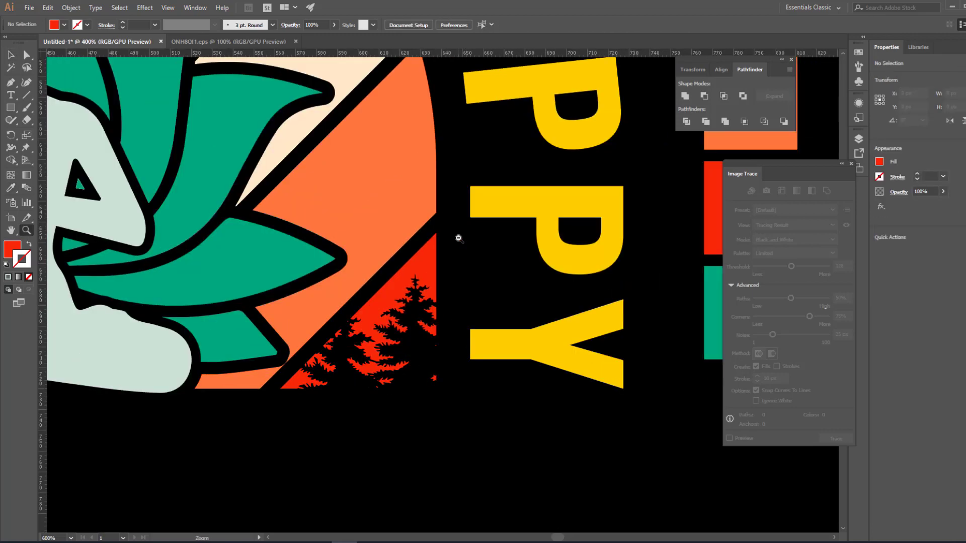
- Move the column of five color swatches off the artboard, placing it beneath the pale green swatch beside the artboard
{"action": "left_click", "coordinate": [411, 224], "text": "alt"}
{"action": "left_click", "coordinate": [409, 224], "text": "alt"}
{"action": "left_click", "coordinate": [409, 224], "text": "alt"}
{"action": "left_click", "coordinate": [409, 223], "text": "alt"}
{"action": "left_click", "coordinate": [437, 286], "text": "alt"}
{"action": "left_click_drag", "start_coordinate": [449, 322], "coordinate": [291, 278]}
{"action": "key", "text": "v"}
{"action": "left_click_drag", "start_coordinate": [382, 377], "coordinate": [396, 258]}
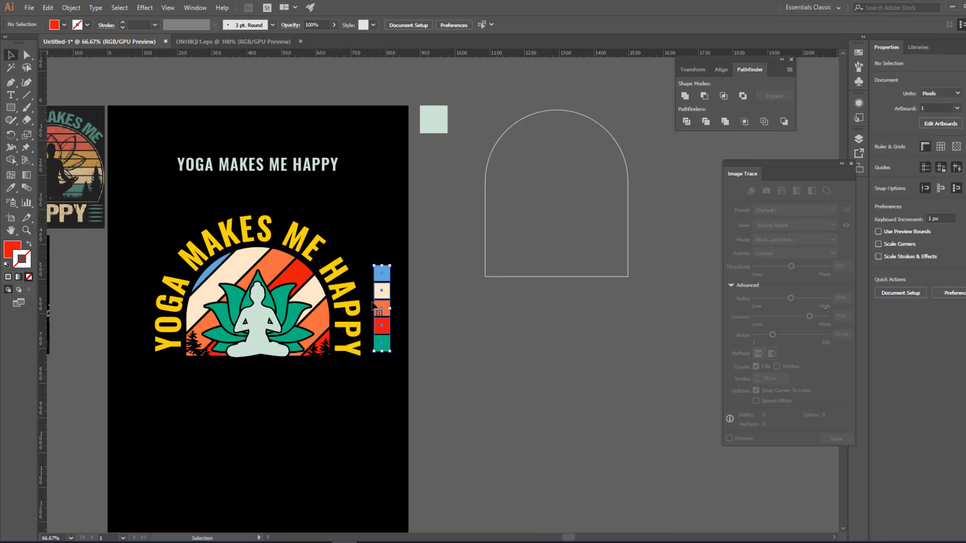
{"action": "left_click_drag", "start_coordinate": [374, 305], "coordinate": [425, 183]}
{"action": "left_click", "coordinate": [257, 143]}
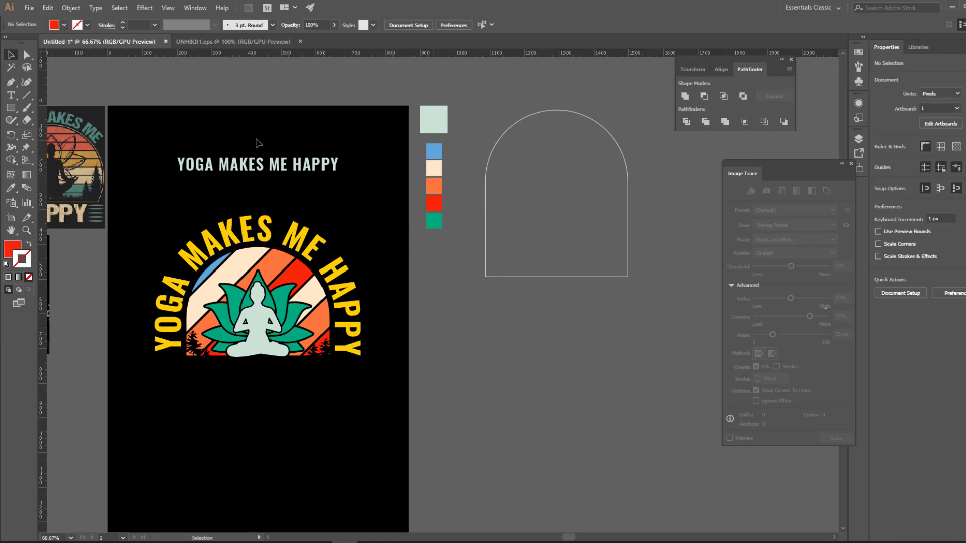
- Move the straight pale "YOGA MAKES ME HAPPY" text off the artboard to the empty area above it
{"action": "left_click_drag", "start_coordinate": [267, 162], "coordinate": [298, 83]}
{"action": "left_click_drag", "start_coordinate": [200, 175], "coordinate": [217, 128]}
{"action": "left_click", "coordinate": [203, 145]}
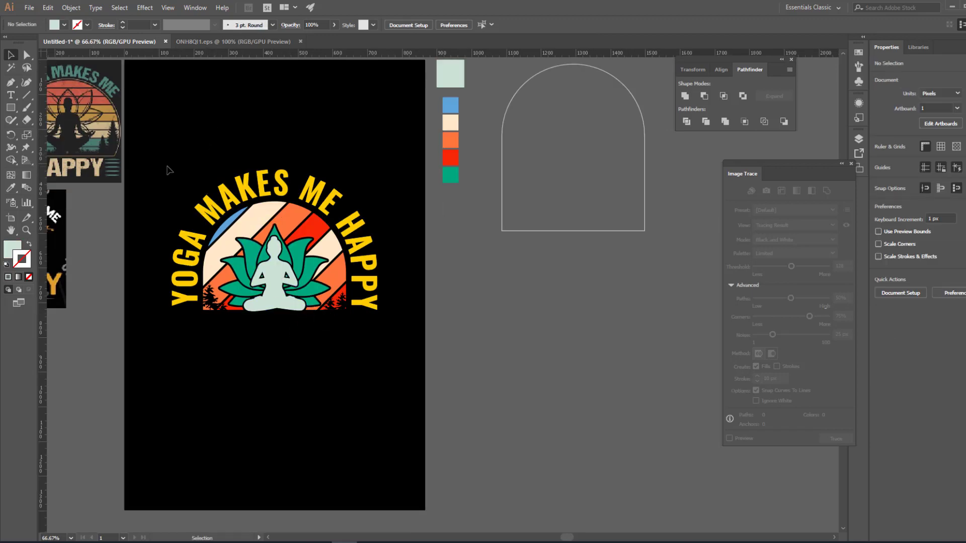
- Examine the artwork beside the reference designs, and inspect the figure, lotus and stripes up close
{"action": "left_click_drag", "start_coordinate": [176, 166], "coordinate": [345, 259]}
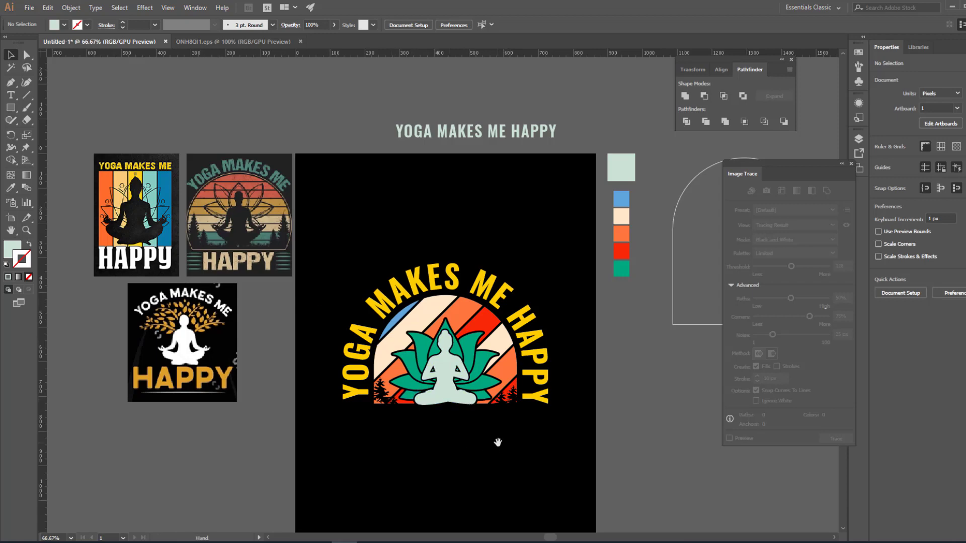
{"action": "left_click_drag", "start_coordinate": [496, 442], "coordinate": [373, 395]}
{"action": "key", "text": "z"}
{"action": "left_click", "coordinate": [338, 298]}
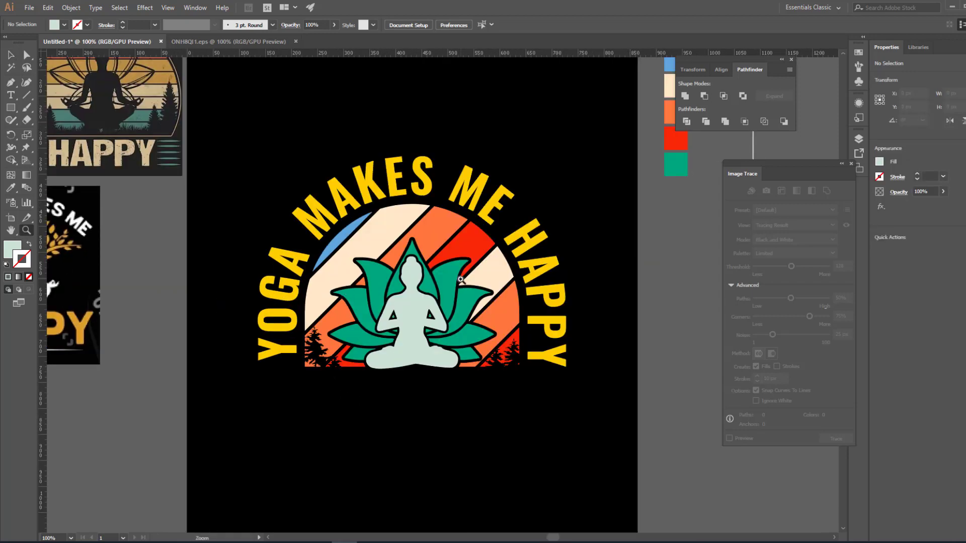
{"action": "left_click", "coordinate": [460, 280]}
{"action": "left_click", "coordinate": [451, 310]}
{"action": "key", "text": "v"}
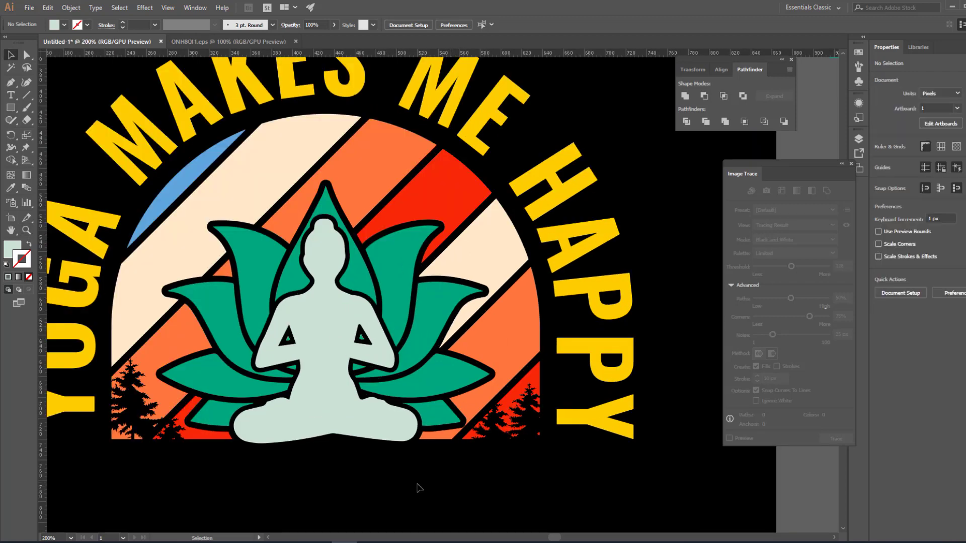
{"action": "left_click_drag", "start_coordinate": [416, 485], "coordinate": [460, 426]}
{"action": "left_click", "coordinate": [401, 300]}
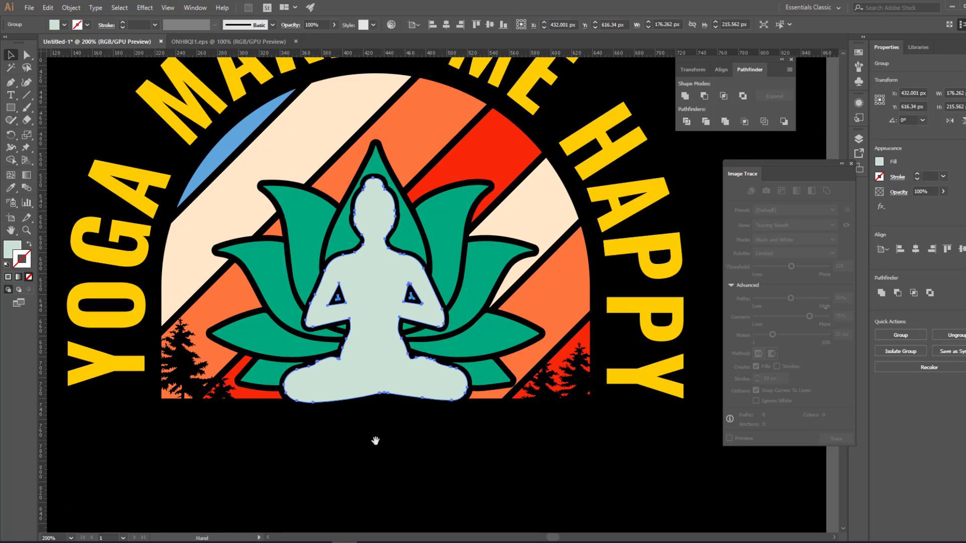
{"action": "mouse_move", "coordinate": [376, 442]}
{"action": "left_mouse_down"}
{"action": "mouse_move", "coordinate": [314, 465]}
{"action": "mouse_move", "coordinate": [388, 453]}
{"action": "left_mouse_up"}
{"action": "left_click", "coordinate": [322, 486]}
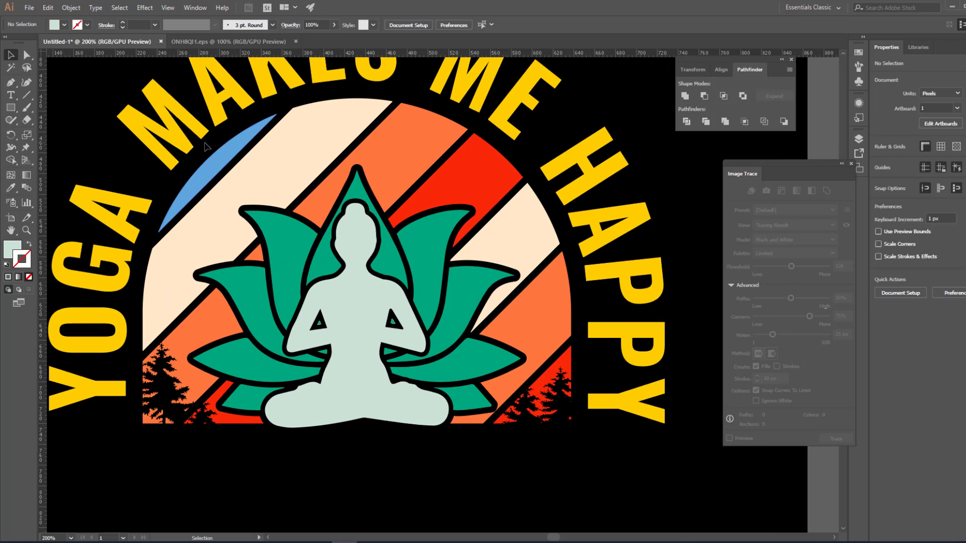
- Lock the curved yellow "YOGA MAKES ME HAPPY" text
{"action": "left_click", "coordinate": [179, 142]}
{"action": "left_click_drag", "start_coordinate": [179, 142], "coordinate": [241, 276]}
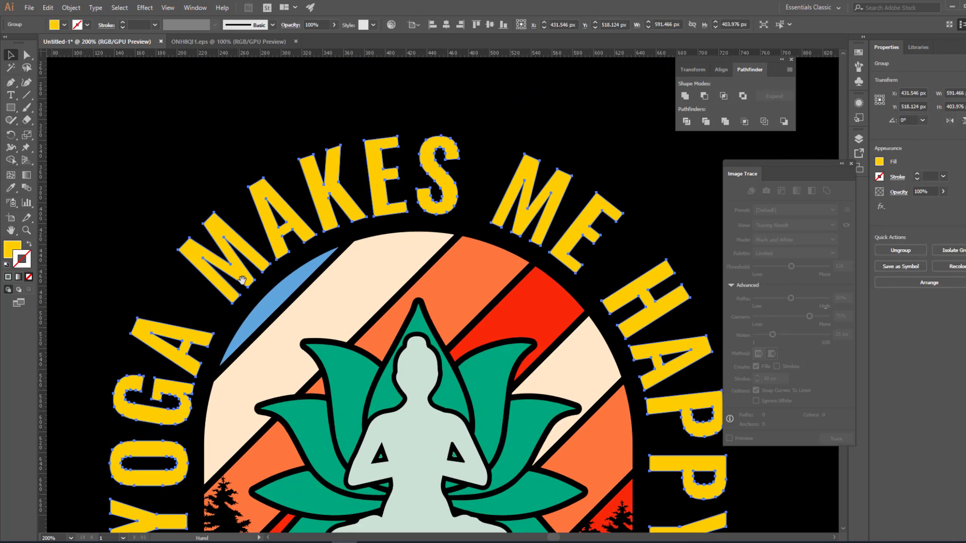
{"action": "key", "text": "ctrl+2"}
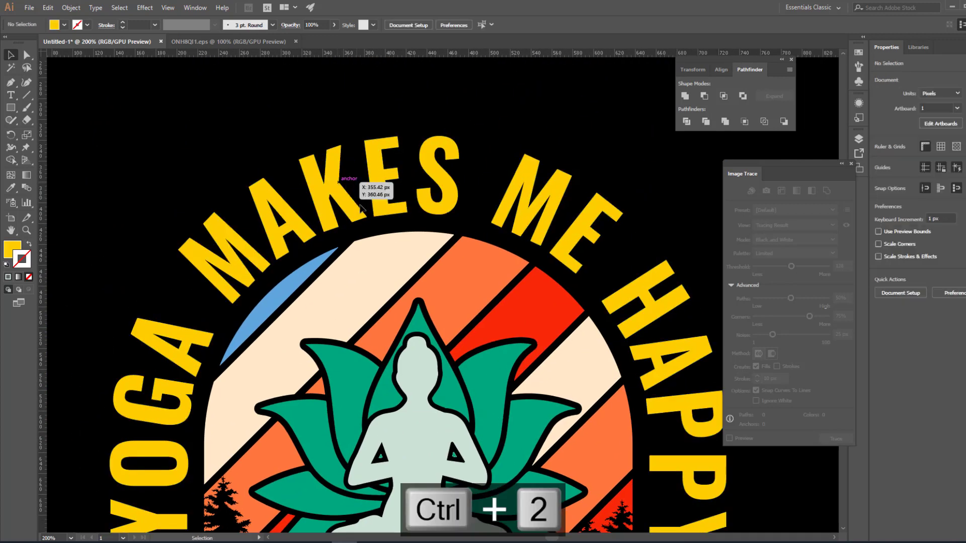
{"action": "left_click_drag", "start_coordinate": [365, 228], "coordinate": [251, 70]}
{"action": "left_click_drag", "start_coordinate": [107, 95], "coordinate": [162, 100]}
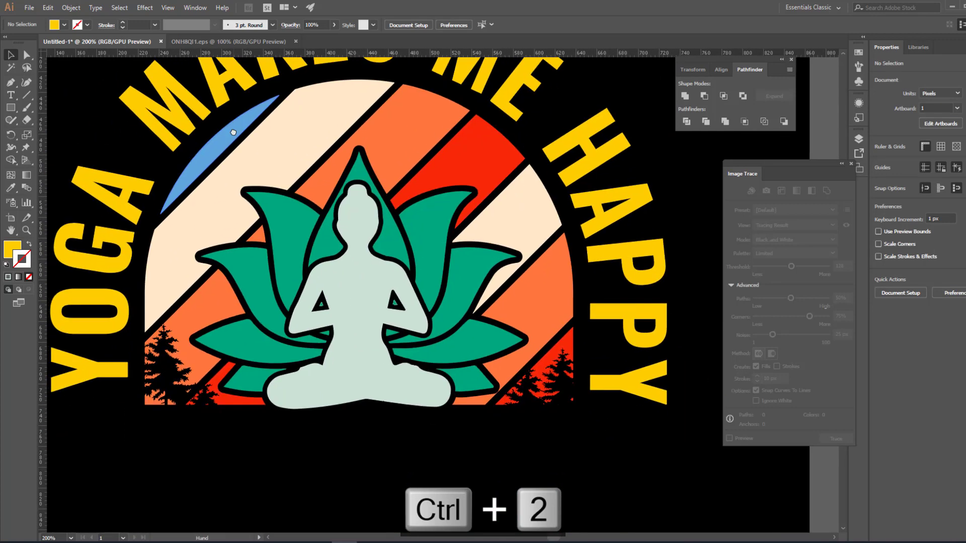
- Group the arch's stripes, pine trees and lotus petals, leaving the pale figure out of the group
{"action": "left_click_drag", "start_coordinate": [113, 82], "coordinate": [612, 471]}
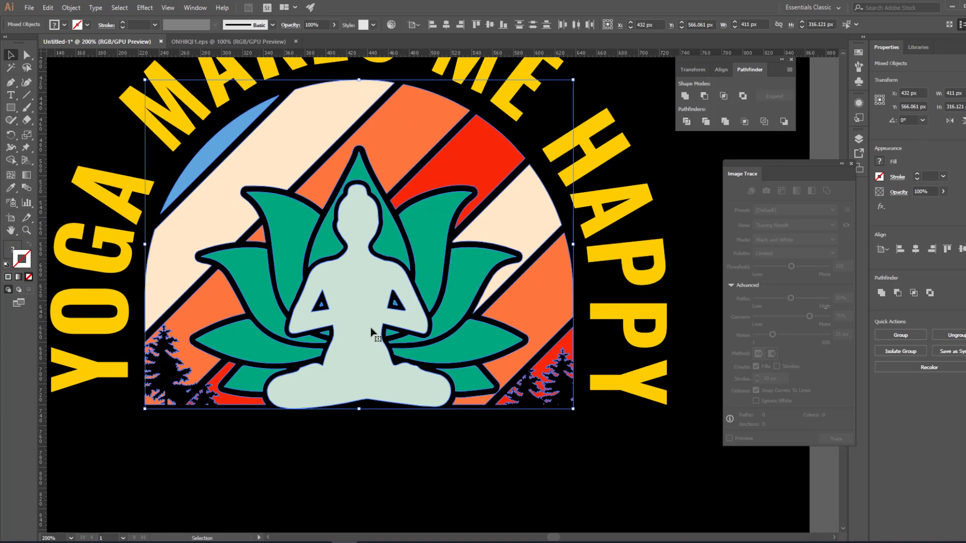
{"action": "left_click", "coordinate": [357, 282], "text": "shift"}
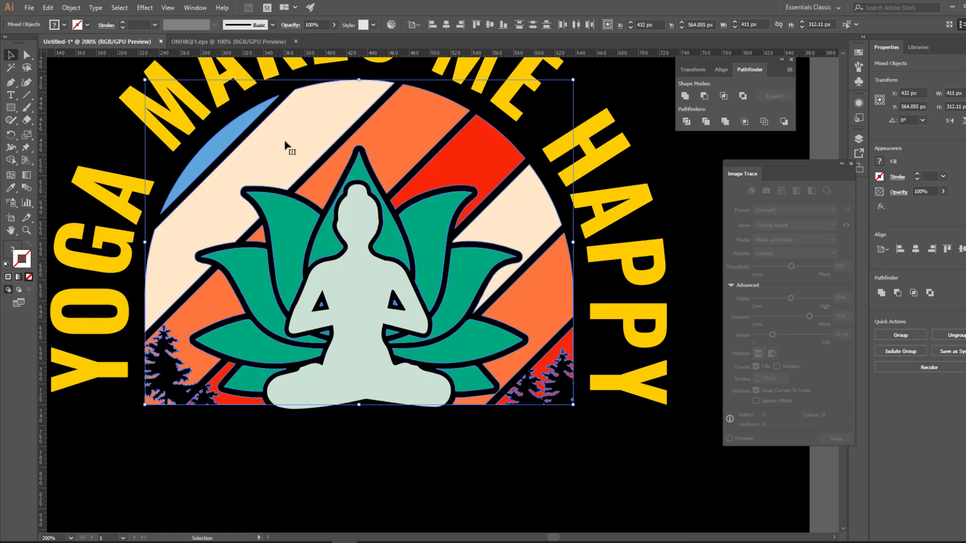
{"action": "key", "text": "a"}
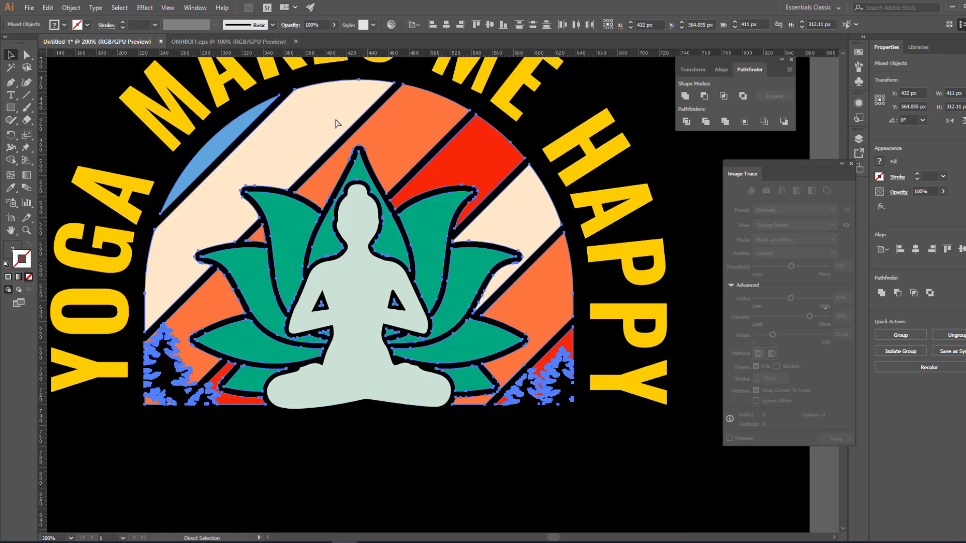
{"action": "key", "text": "v"}
{"action": "key", "text": "ctrl+g"}
{"action": "left_click", "coordinate": [388, 450]}
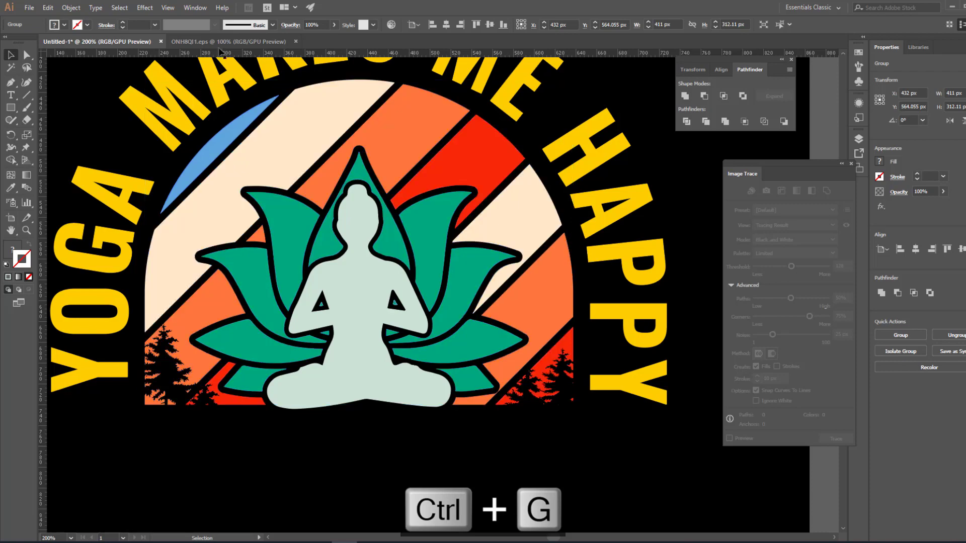
- Switch to the grunge texture document and delete the white background rectangle behind its four textures
{"action": "key", "text": "z"}
{"action": "left_click", "coordinate": [366, 223], "text": "alt"}
{"action": "left_click", "coordinate": [365, 223], "text": "alt"}
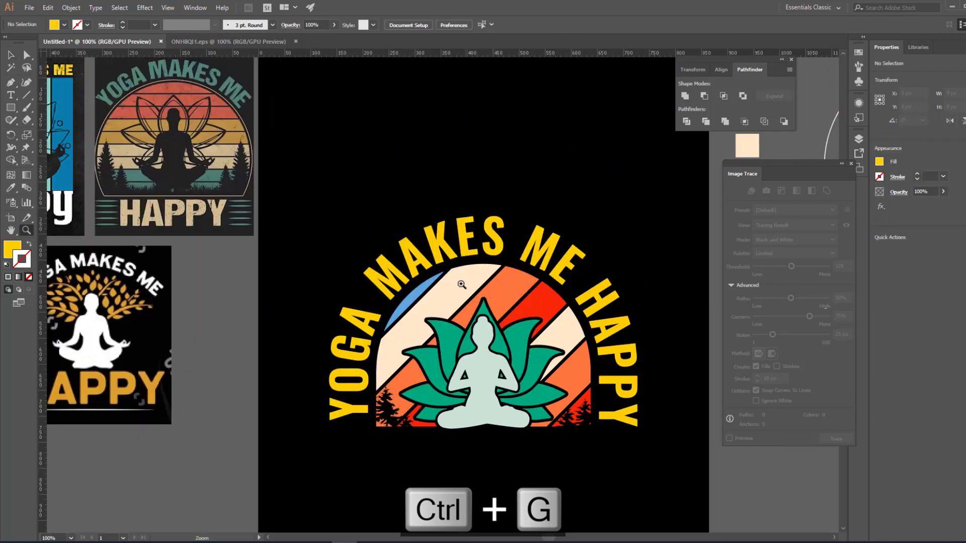
{"action": "left_click", "coordinate": [463, 285], "text": "alt"}
{"action": "left_click_drag", "start_coordinate": [482, 278], "coordinate": [302, 250]}
{"action": "key", "text": "v"}
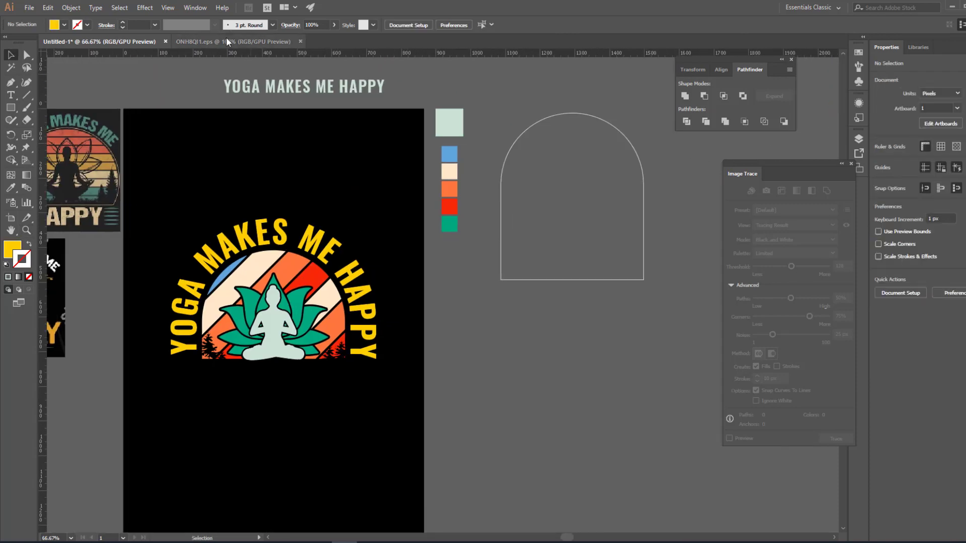
{"action": "left_click", "coordinate": [225, 40]}
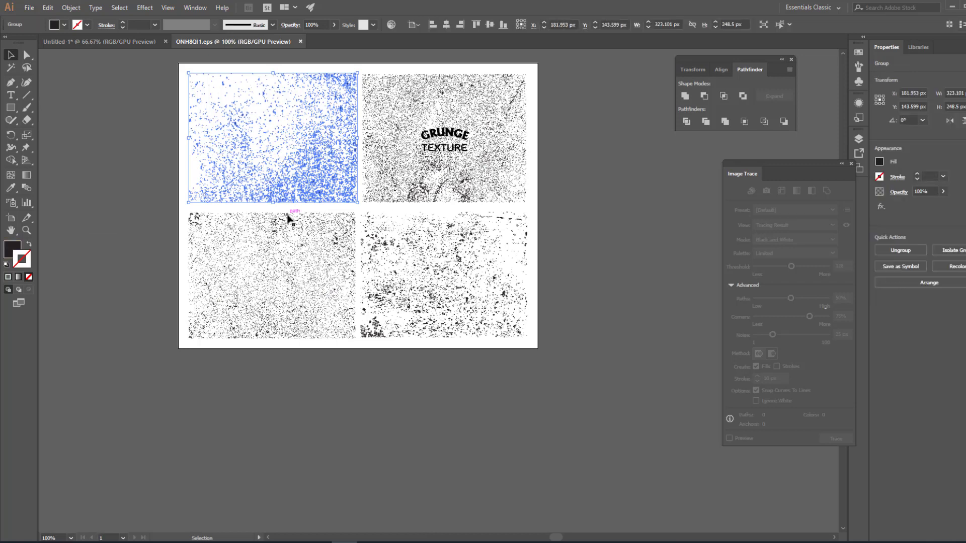
{"action": "left_click", "coordinate": [313, 254]}
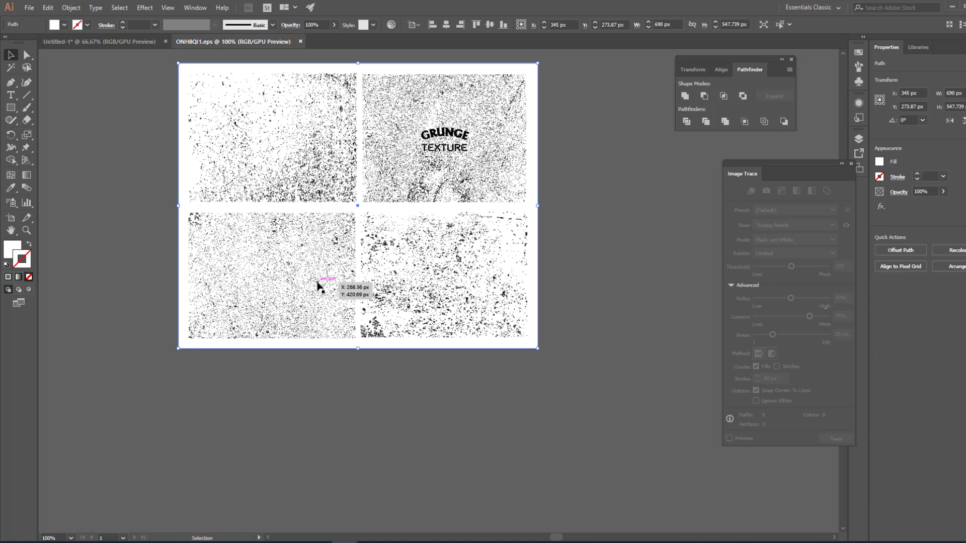
{"action": "key", "text": "Delete"}
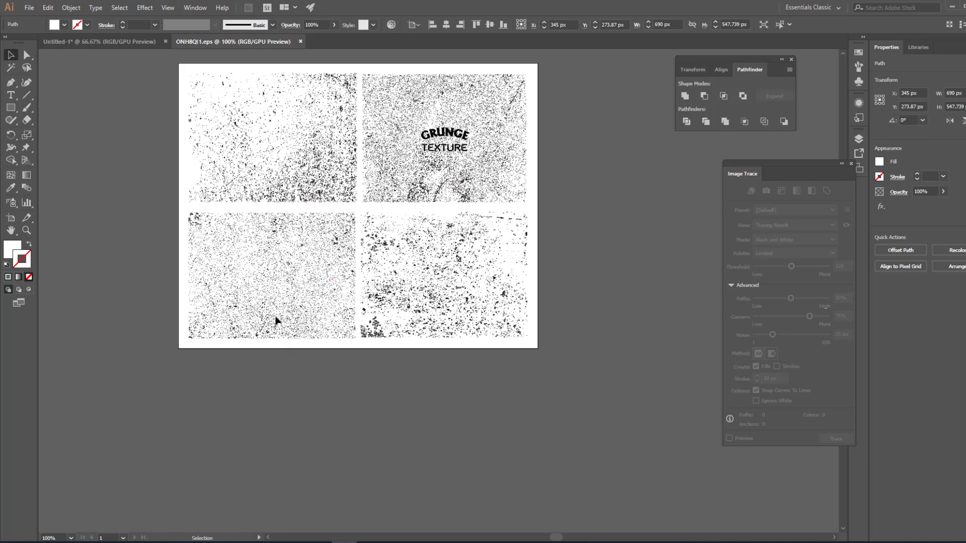
- Bring the lower-left grunge texture into the T-shirt document, place it below the empty arch outline, and copy it
{"action": "left_click", "coordinate": [276, 312]}
{"action": "left_click_drag", "start_coordinate": [241, 270], "coordinate": [92, 43]}
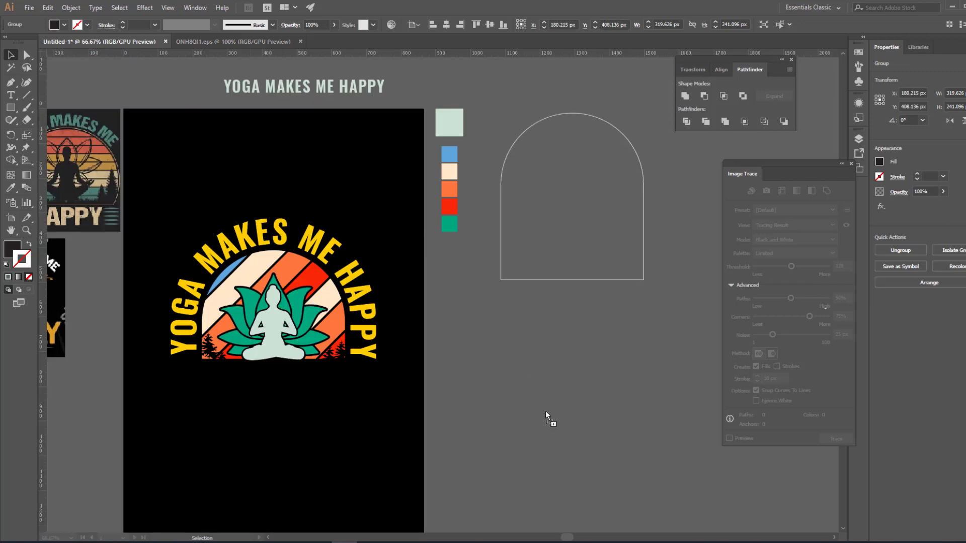
{"action": "left_click_drag", "start_coordinate": [545, 412], "coordinate": [521, 449]}
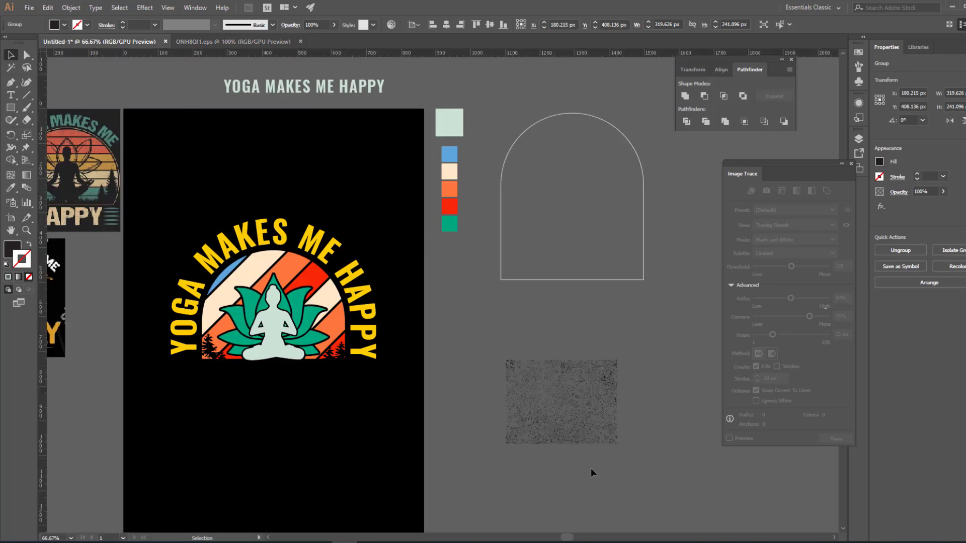
{"action": "left_click_drag", "start_coordinate": [537, 406], "coordinate": [496, 347]}
{"action": "left_click", "coordinate": [496, 347]}
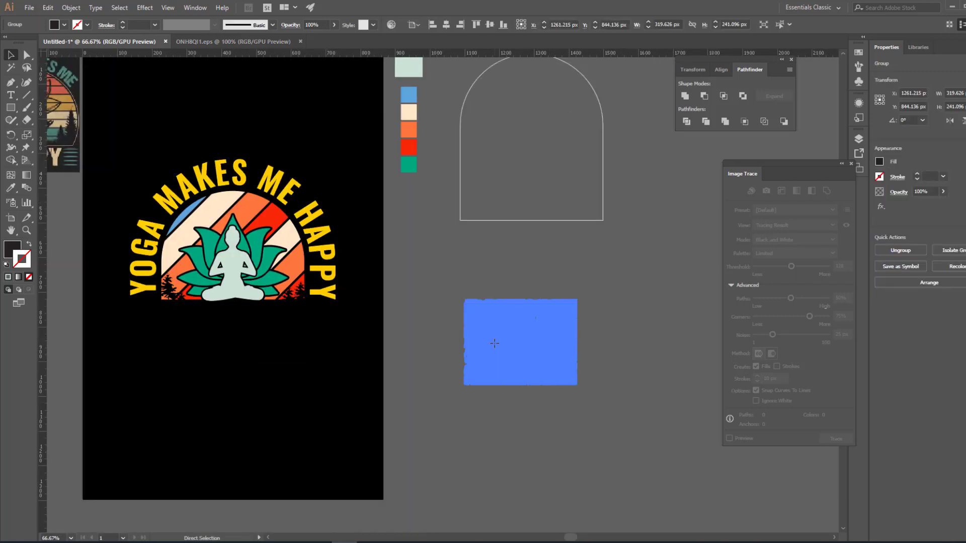
{"action": "key", "text": "ctrl+c"}
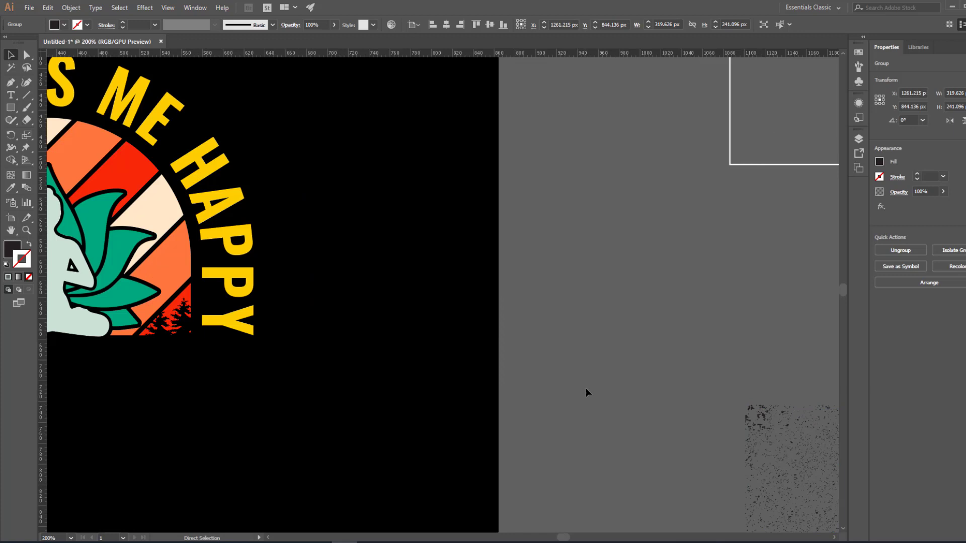
- Add an opacity mask to the grouped stripes and lotus, with Clip turned off
{"action": "left_click", "coordinate": [585, 392]}
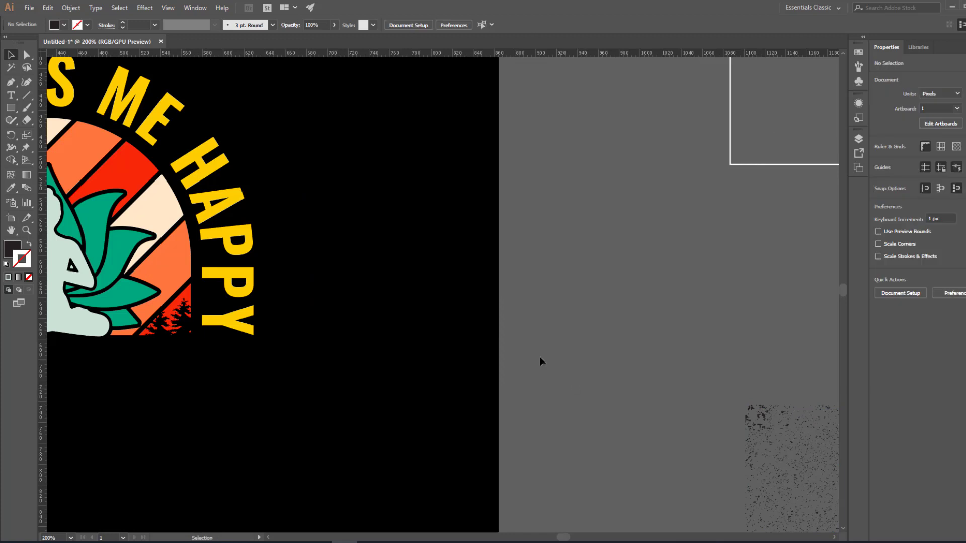
{"action": "left_click_drag", "start_coordinate": [545, 307], "coordinate": [495, 240]}
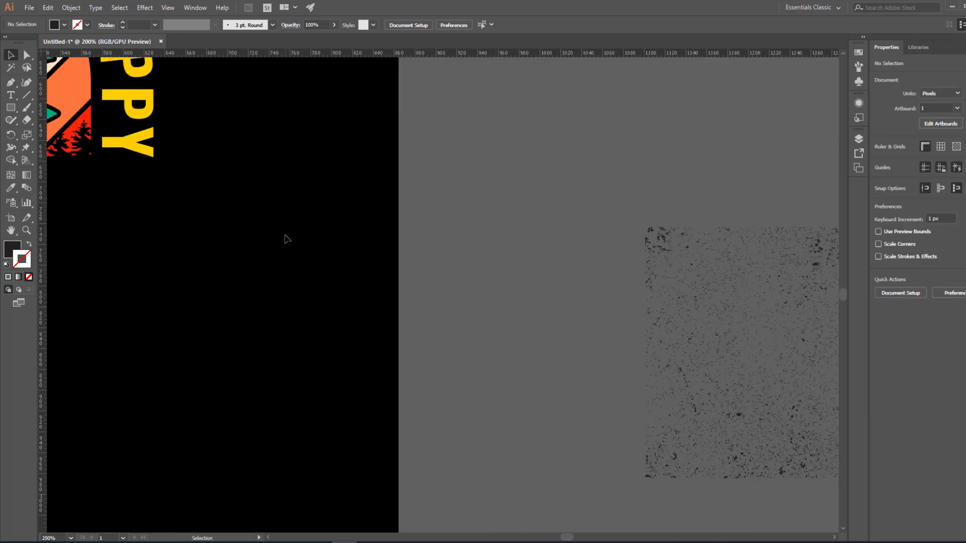
{"action": "left_click_drag", "start_coordinate": [248, 203], "coordinate": [530, 392]}
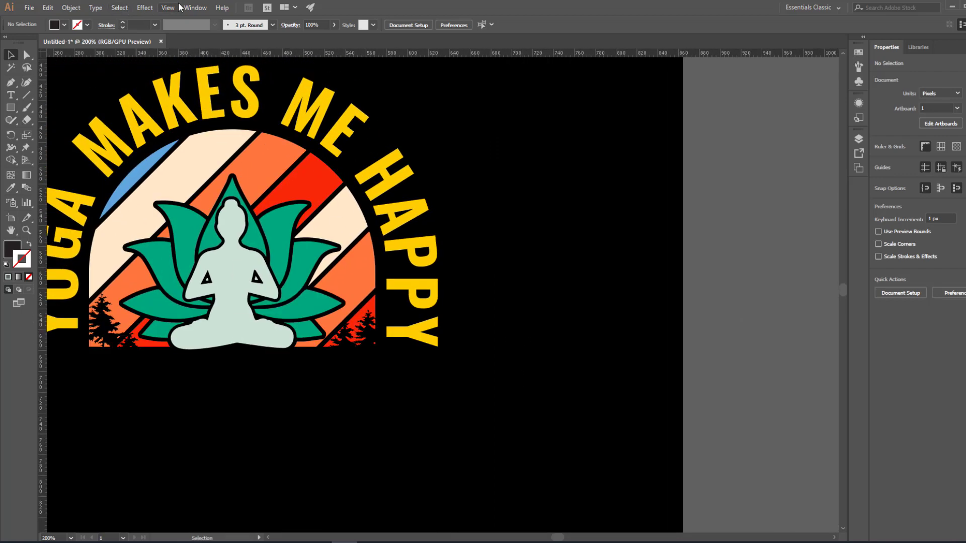
{"action": "left_click", "coordinate": [192, 7]}
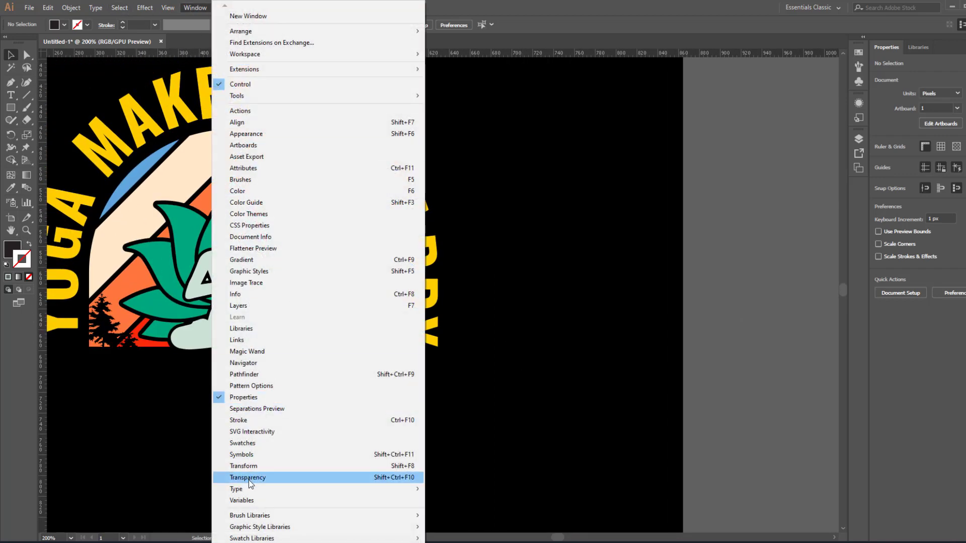
{"action": "left_click", "coordinate": [250, 478]}
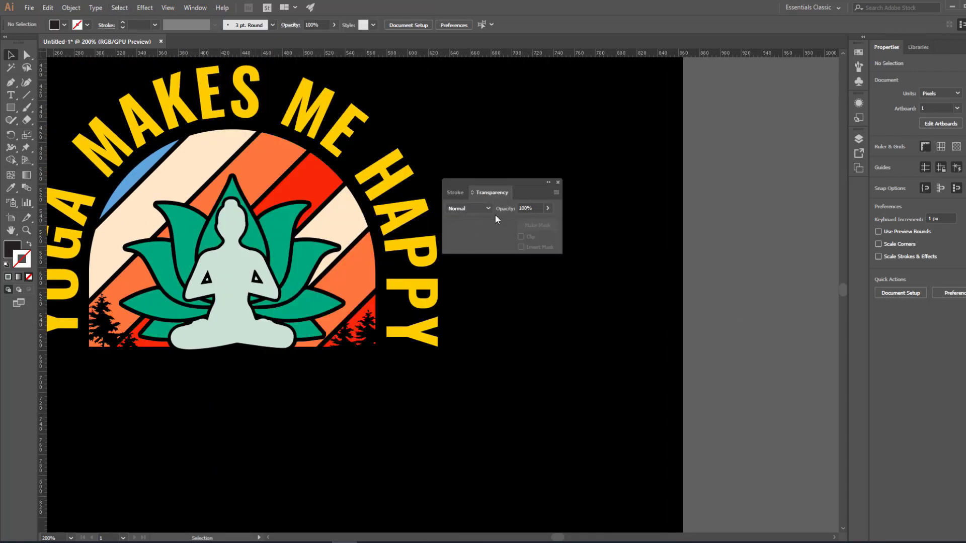
{"action": "left_click", "coordinate": [195, 159]}
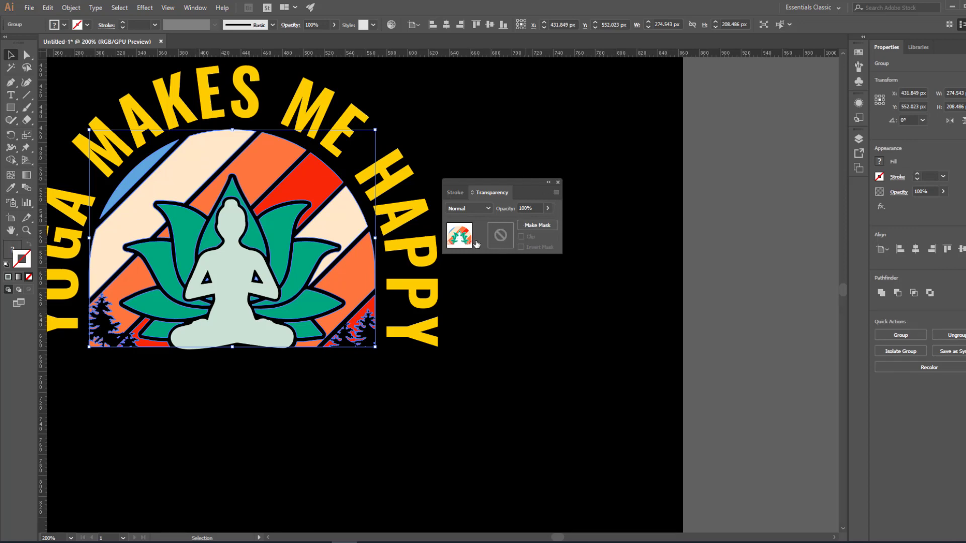
{"action": "double_click", "coordinate": [505, 240]}
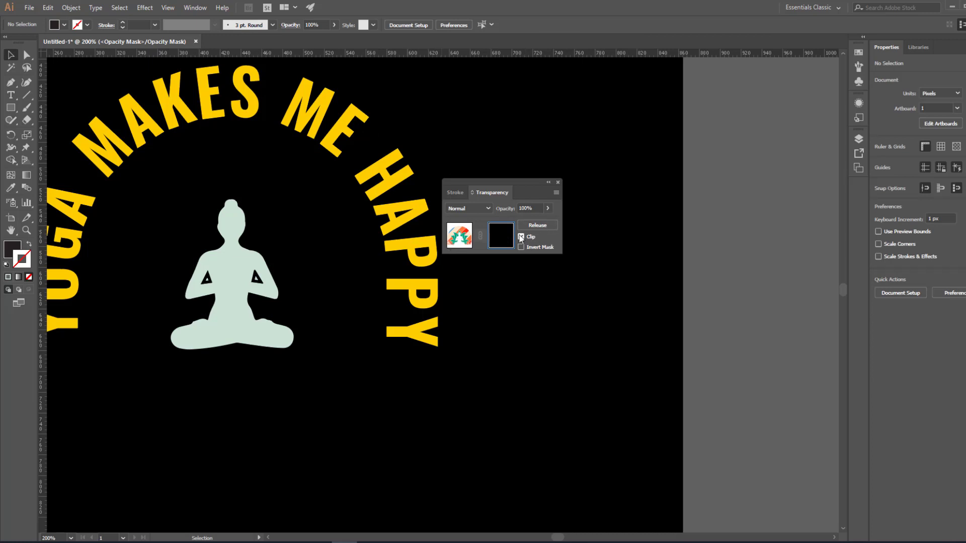
{"action": "left_click", "coordinate": [521, 237]}
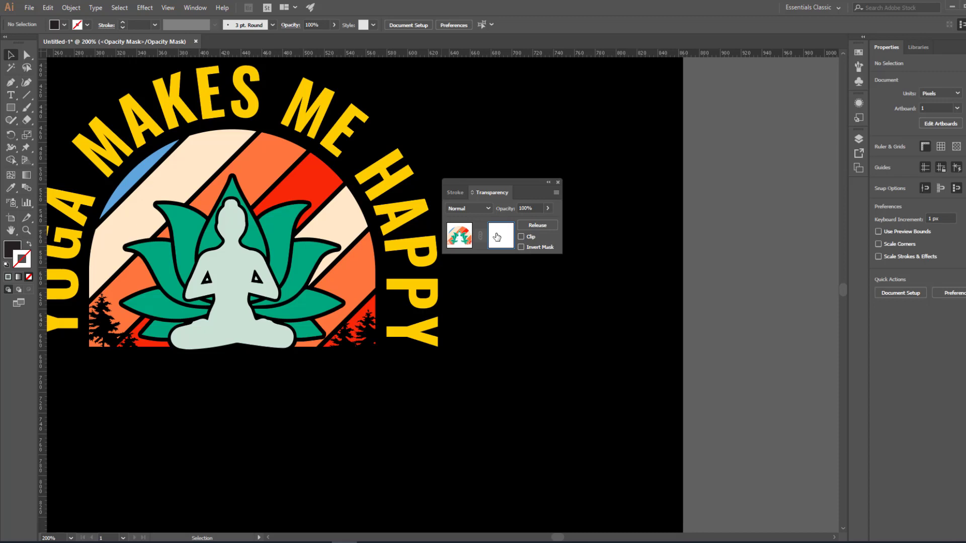
- Paste the copied grunge texture into the opacity mask, position it over the whole arch, and return to editing the artwork
{"action": "key", "text": "ctrl+v"}
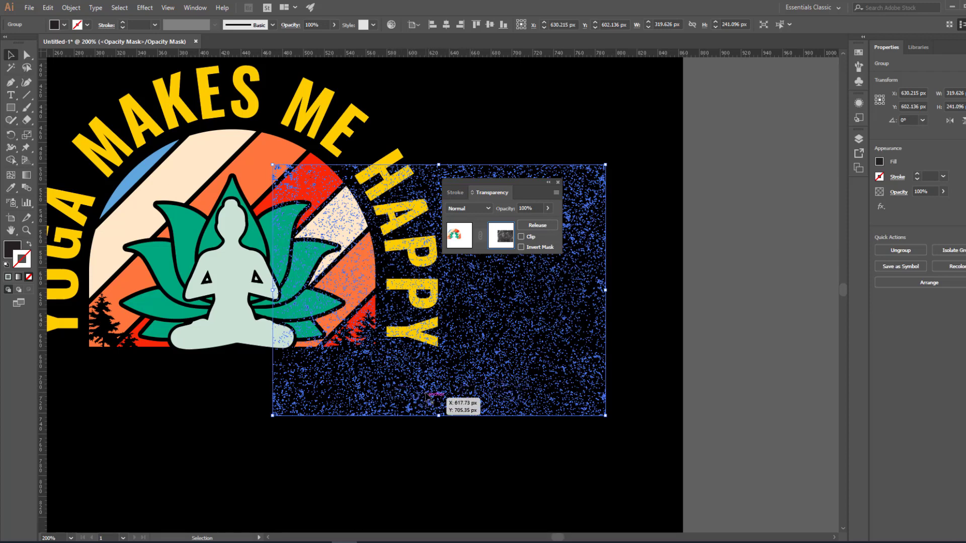
{"action": "left_click_drag", "start_coordinate": [430, 403], "coordinate": [219, 343]}
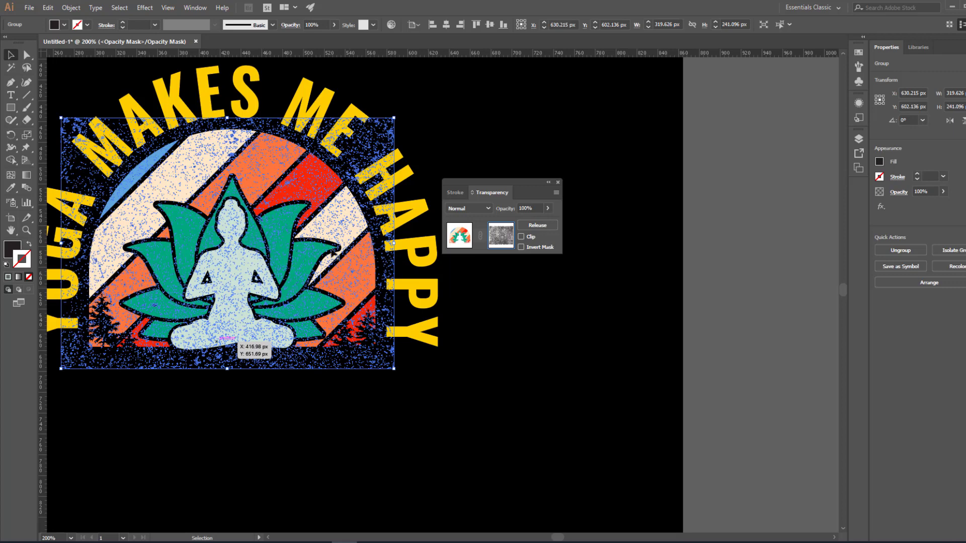
{"action": "left_click", "coordinate": [459, 235]}
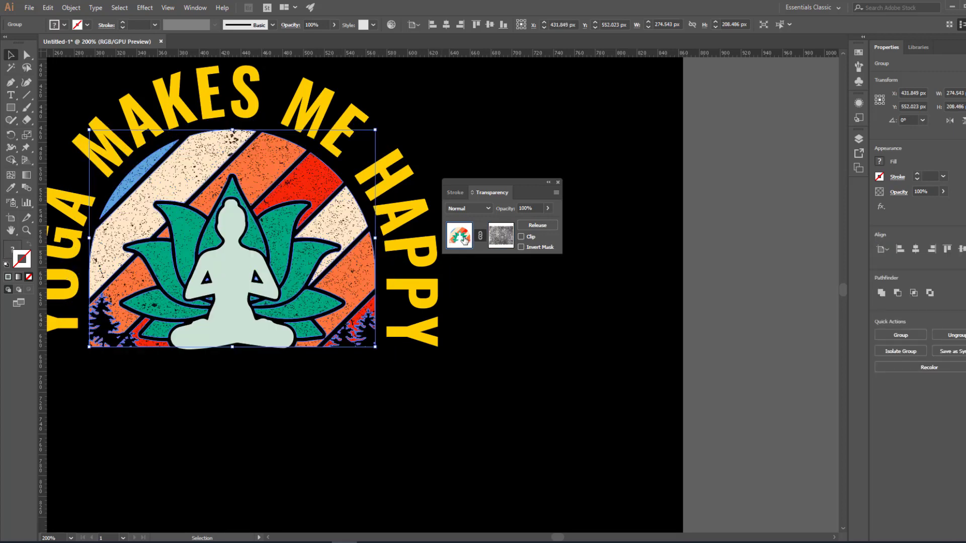
- Deselect the masked artwork, examine the grunge texture across the stripes and lotus up close, and dismiss the transparency settings
{"action": "left_click", "coordinate": [209, 412]}
{"action": "left_click_drag", "start_coordinate": [209, 411], "coordinate": [272, 425]}
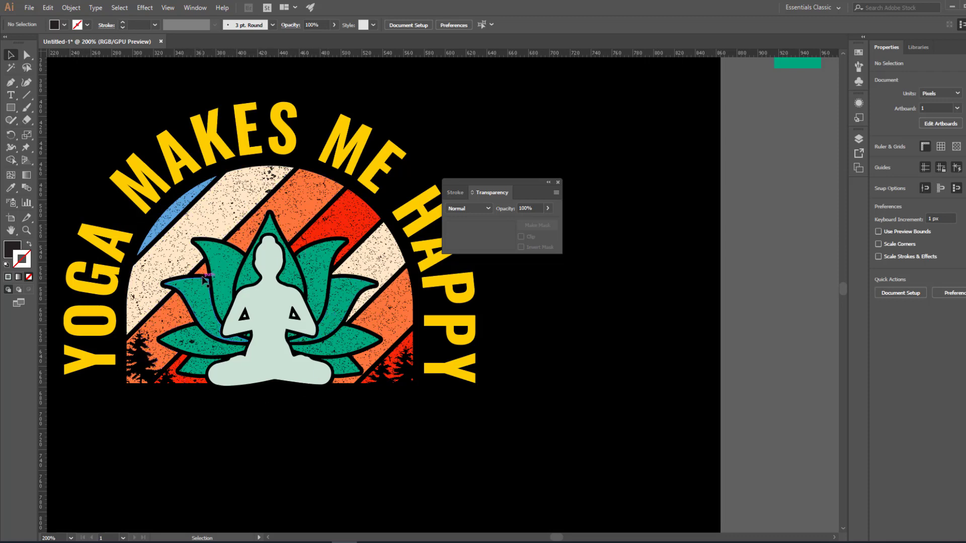
{"action": "key", "text": "z"}
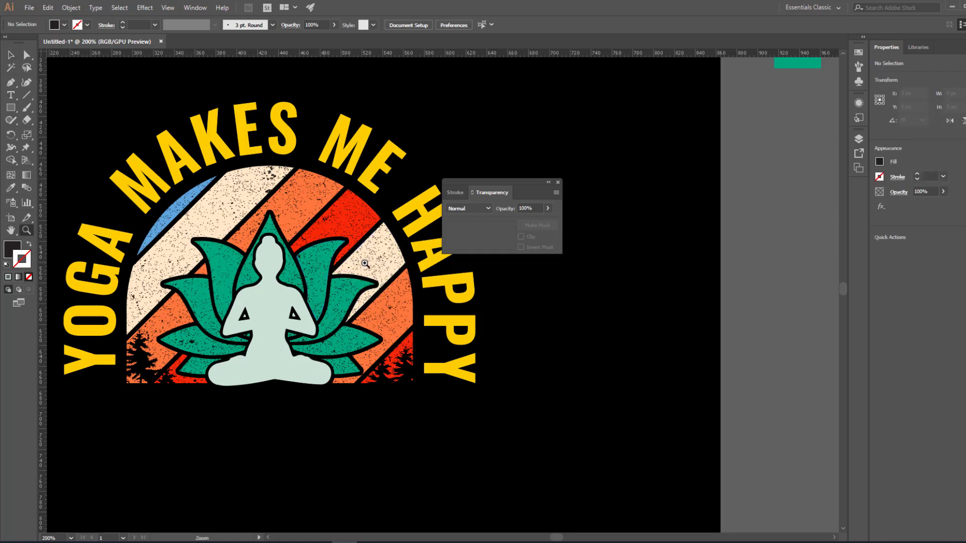
{"action": "left_click", "coordinate": [367, 265], "text": "alt"}
{"action": "left_click", "coordinate": [367, 265], "text": "alt"}
{"action": "left_click_drag", "start_coordinate": [401, 306], "coordinate": [244, 290]}
{"action": "left_click", "coordinate": [297, 299]}
{"action": "left_click", "coordinate": [402, 297]}
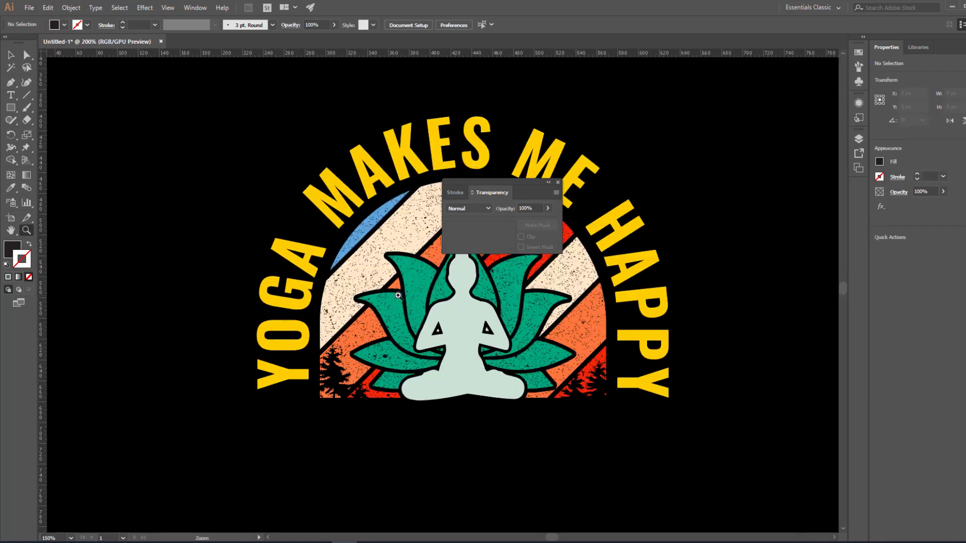
{"action": "left_click", "coordinate": [401, 297]}
{"action": "left_click_drag", "start_coordinate": [448, 287], "coordinate": [348, 338]}
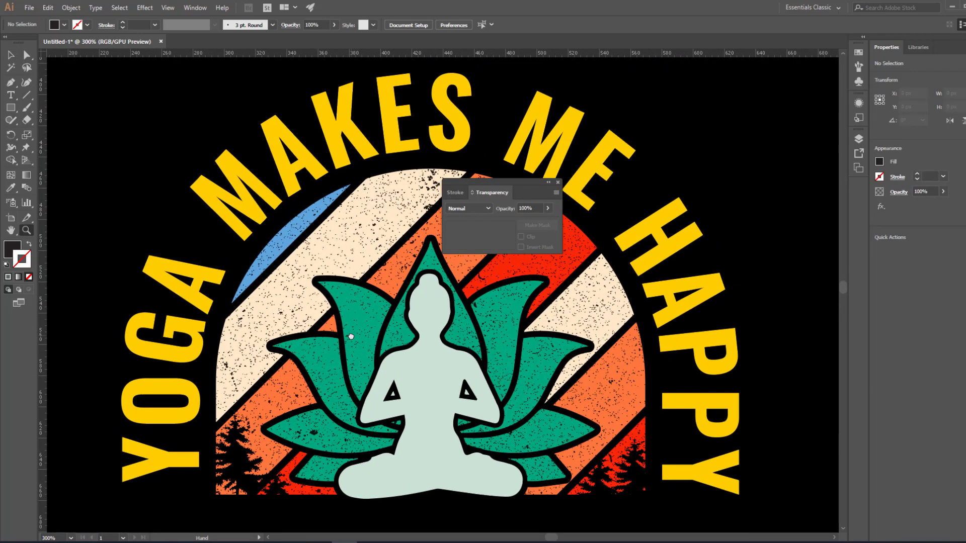
{"action": "key", "text": "v"}
{"action": "left_click", "coordinate": [557, 182]}
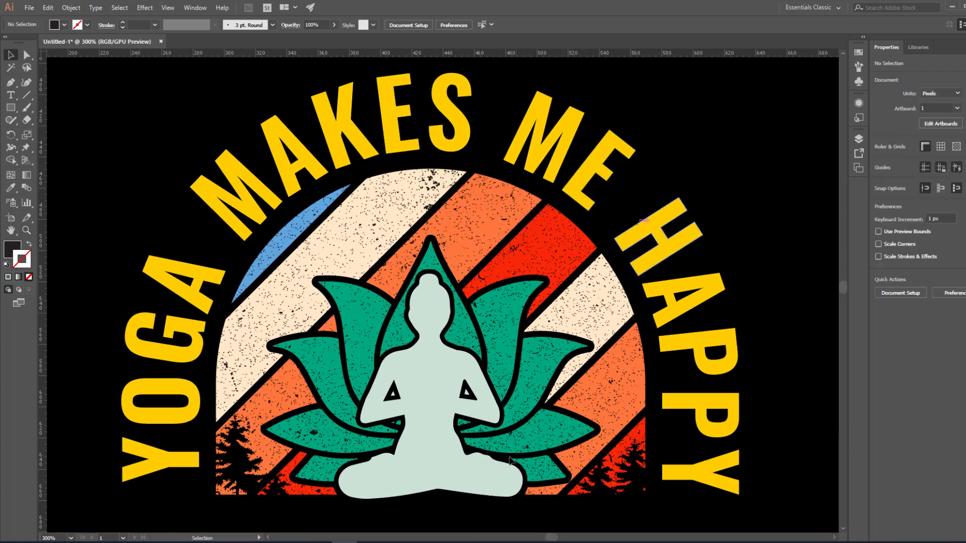
- Compare the whole textured T-shirt graphic with the three reference yoga designs beside the artboard
{"action": "key", "text": "z"}
{"action": "left_click", "coordinate": [512, 338], "text": "alt"}
{"action": "left_click", "coordinate": [513, 336], "text": "alt"}
{"action": "left_click", "coordinate": [512, 336], "text": "alt"}
{"action": "left_click_drag", "start_coordinate": [384, 240], "coordinate": [453, 346]}
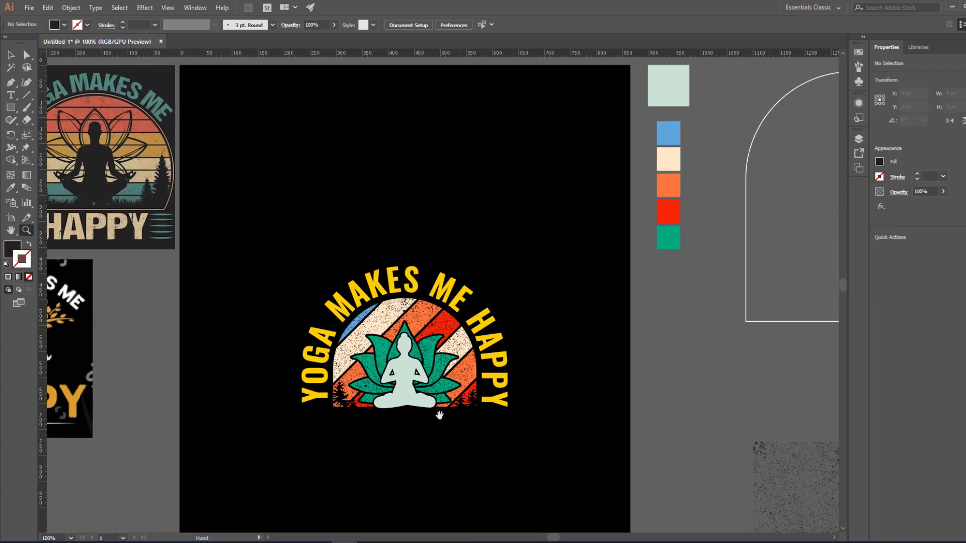
{"action": "left_click_drag", "start_coordinate": [385, 312], "coordinate": [548, 317]}
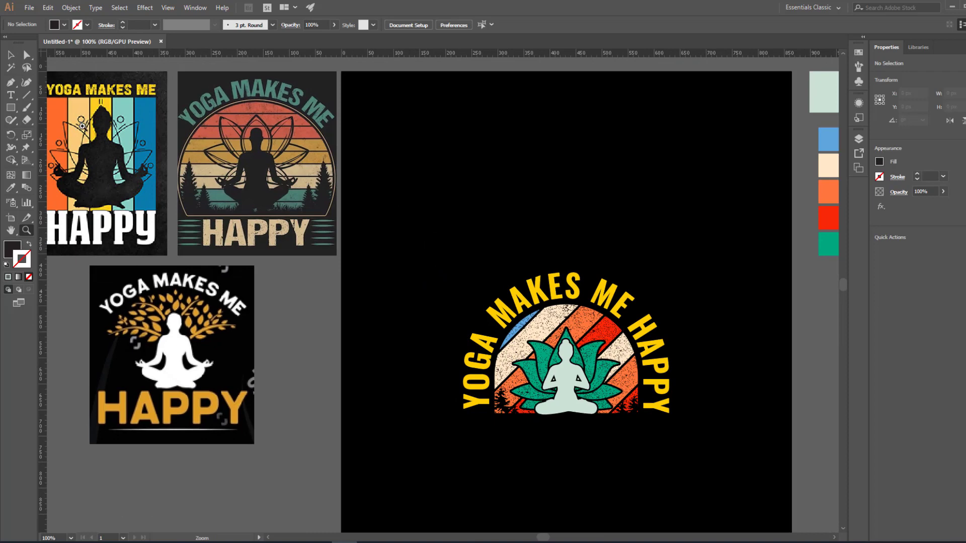
{"action": "left_click_drag", "start_coordinate": [188, 202], "coordinate": [279, 204]}
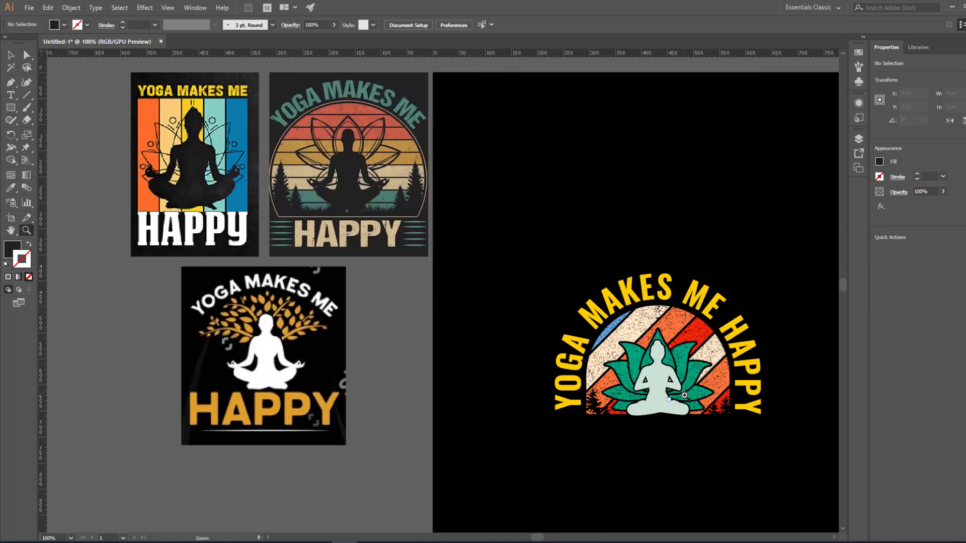
{"action": "left_click_drag", "start_coordinate": [686, 408], "coordinate": [658, 399]}
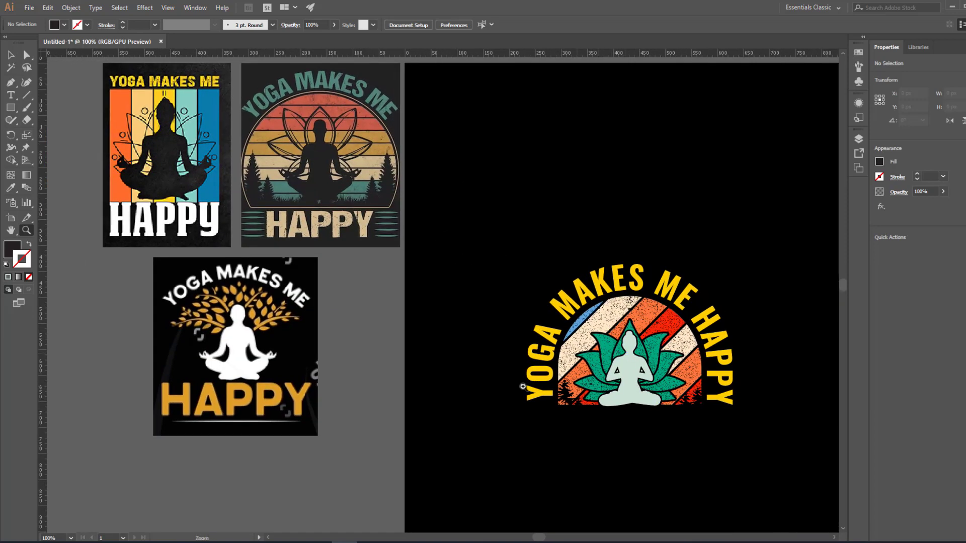